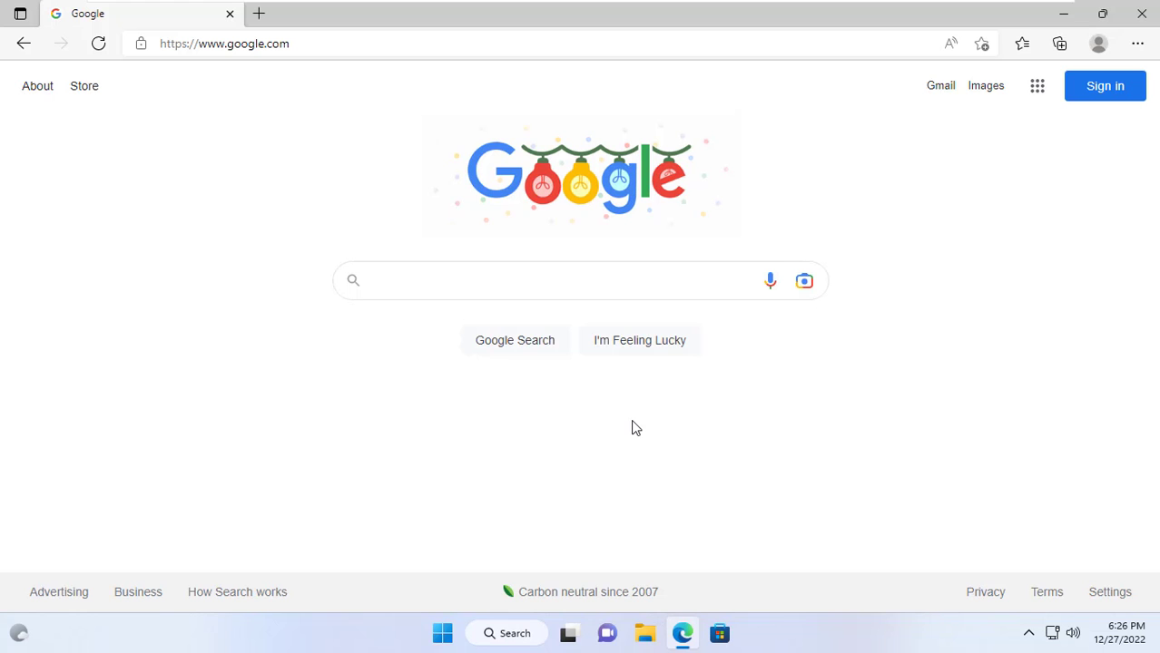
# Search Google for mrtg and open Tobi Oetiker's MRTG homepage.
pyautogui.write('mrtg')
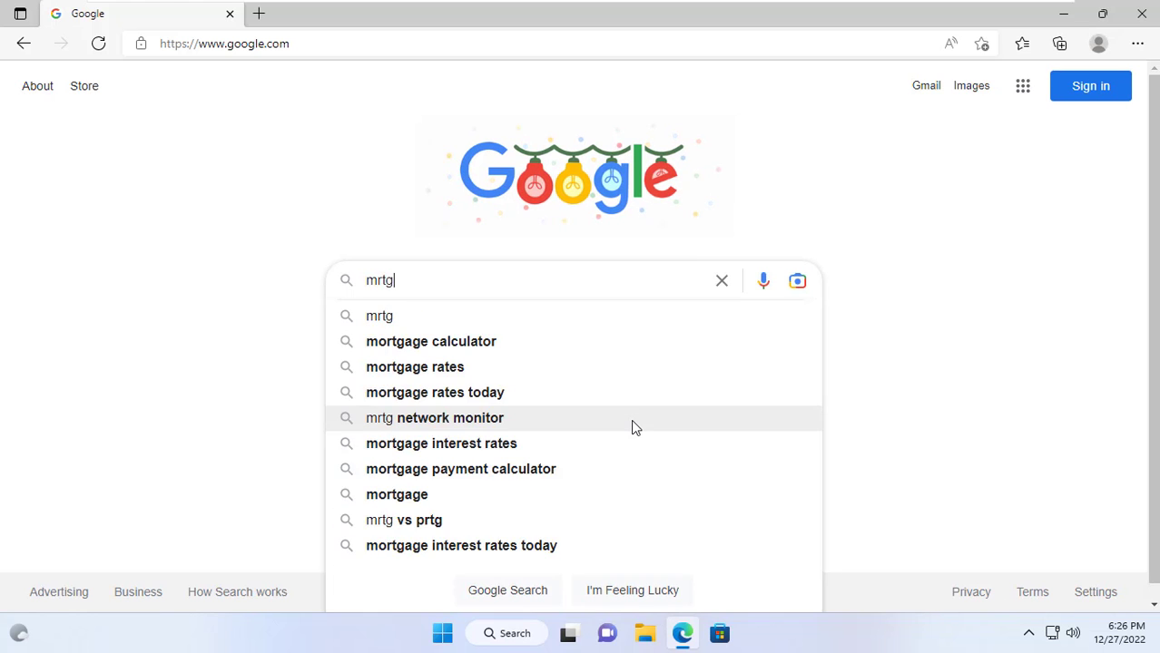
pyautogui.press('Return')
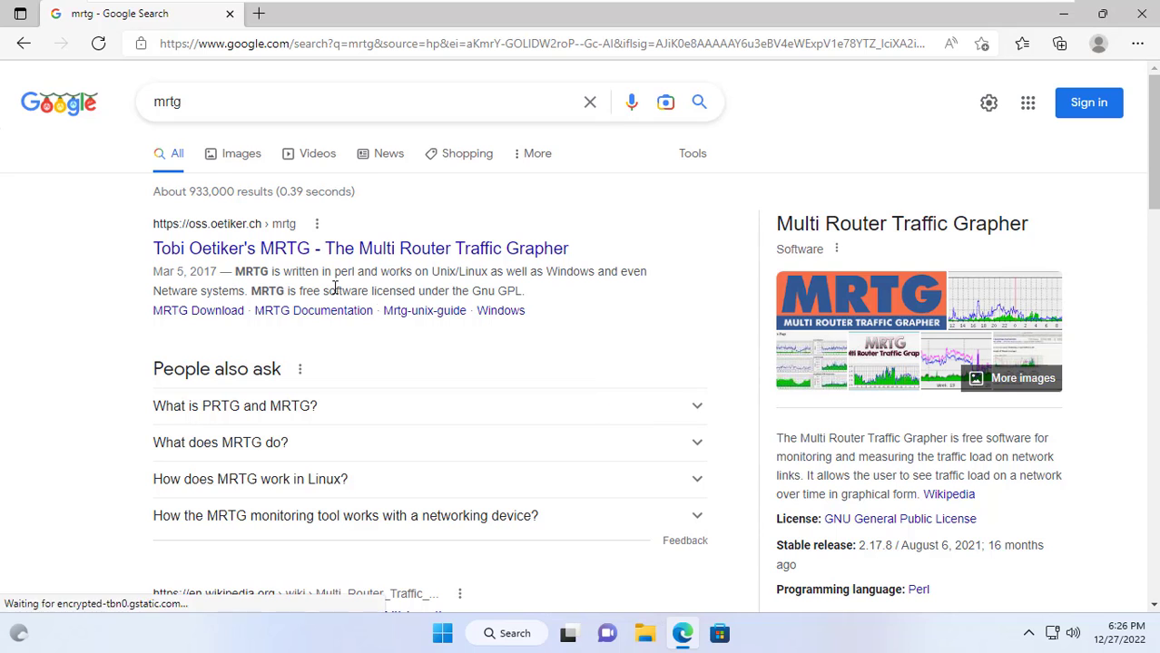
pyautogui.click(345, 249)
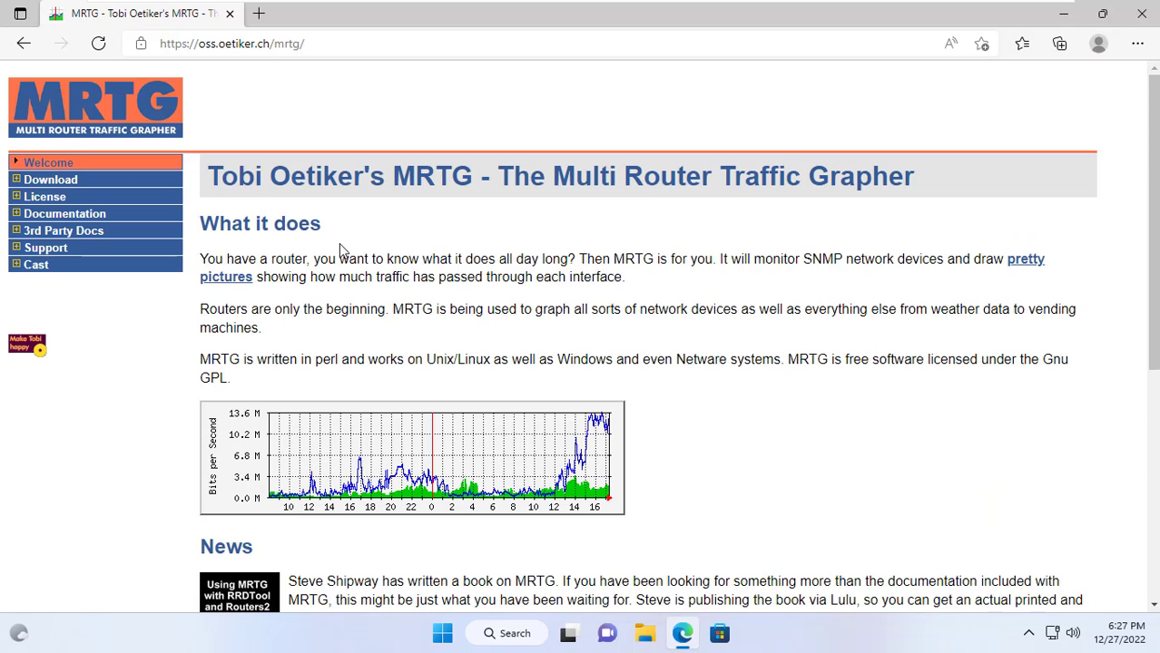
# Download mrtg-2.17.10.zip from the Stable Release listing and show it in its folder.
pyautogui.click(59, 184)
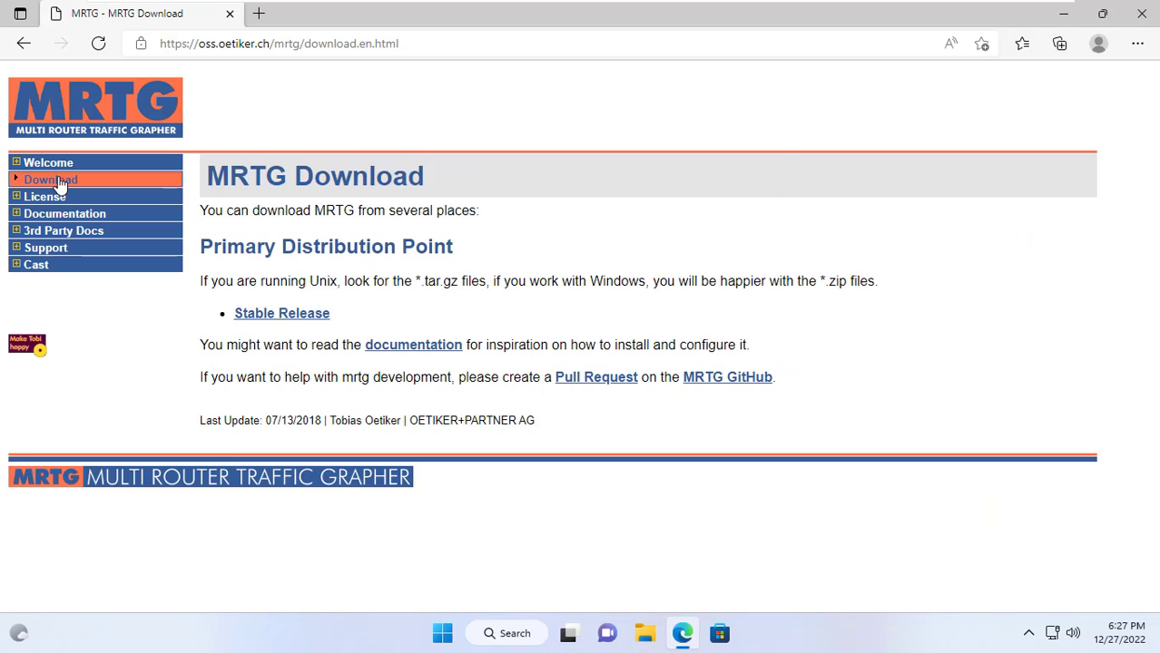
pyautogui.click(287, 318)
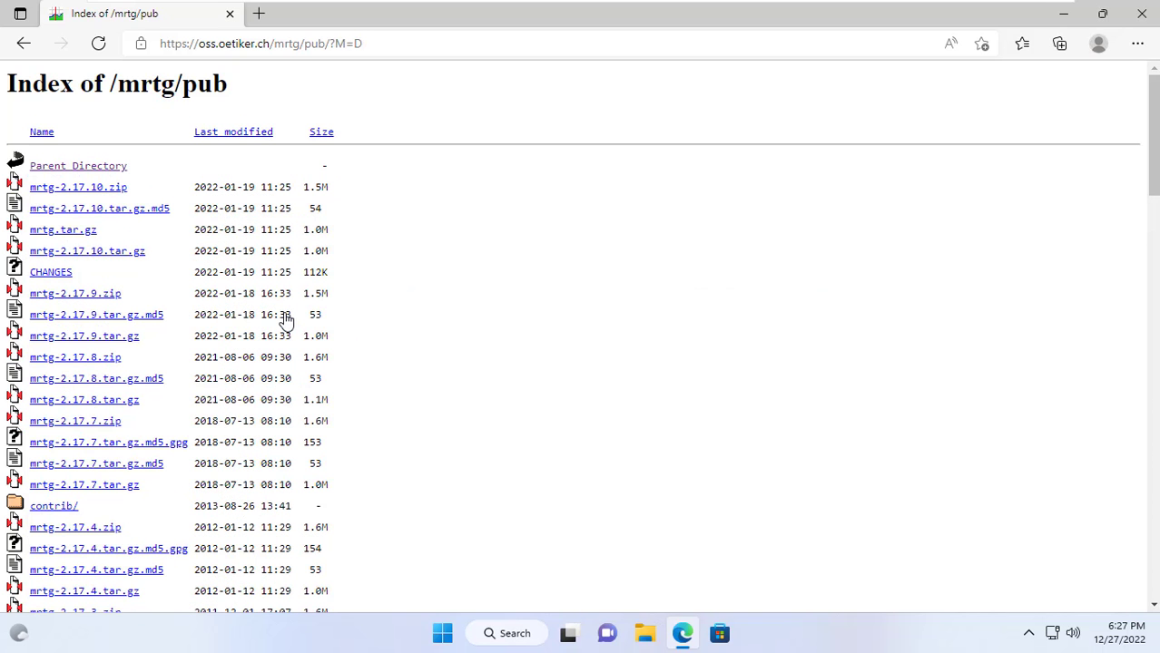
pyautogui.click(96, 191)
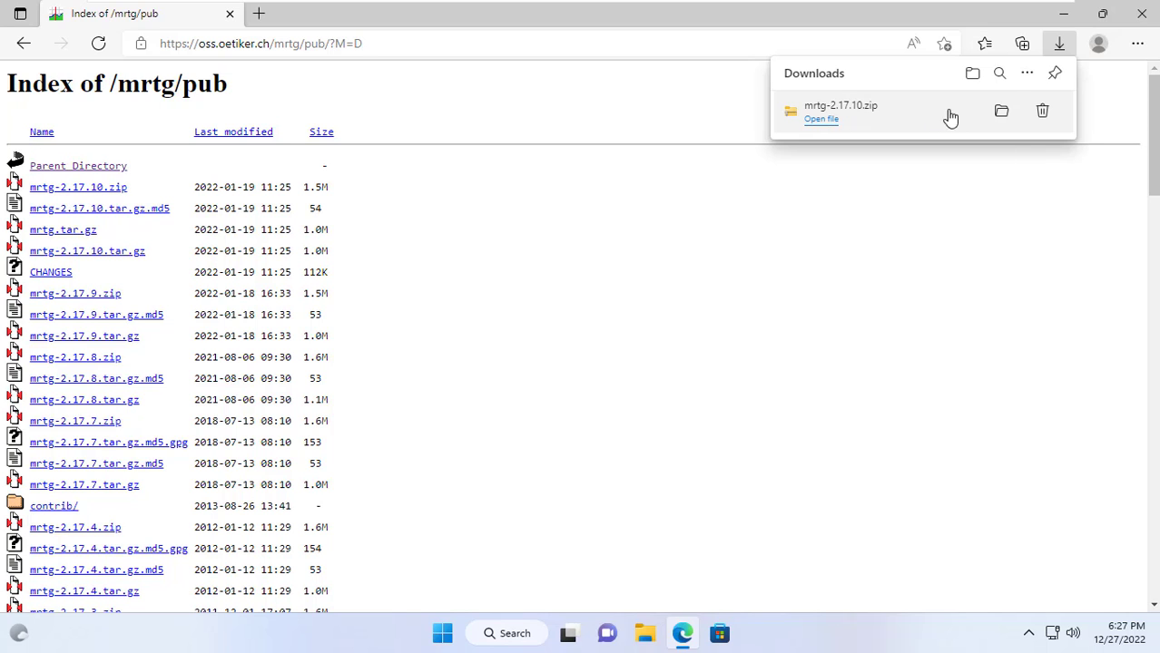
pyautogui.click(999, 113)
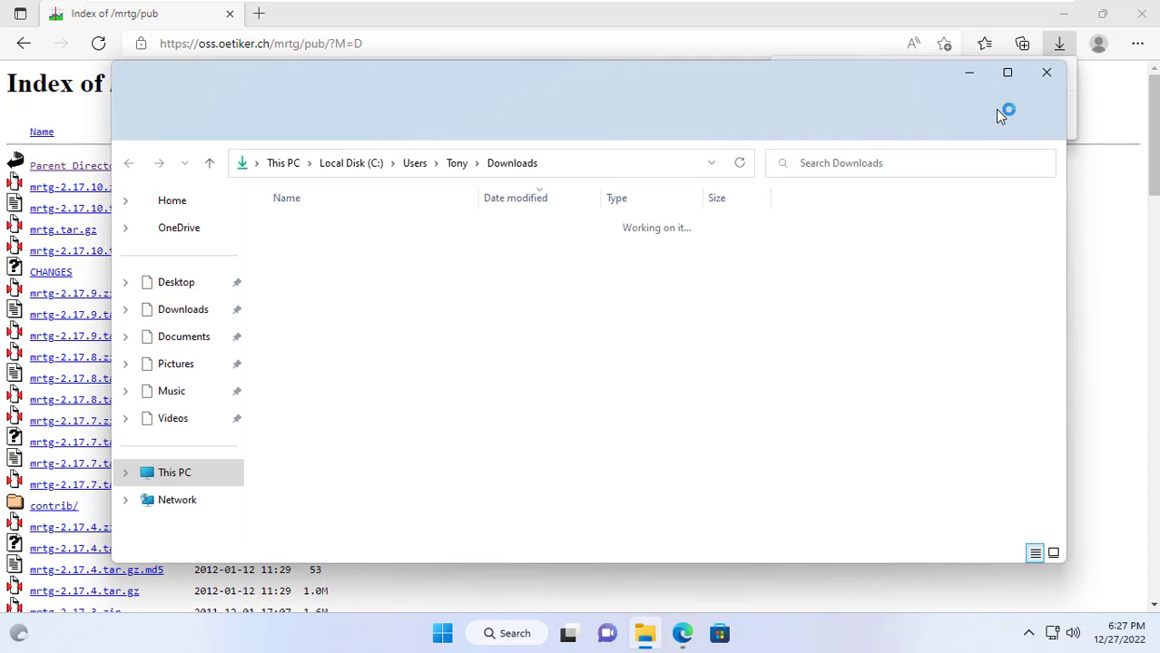
# Maximize the Downloads folder and begin Extract All on mrtg-2.17.10.zip.
pyautogui.click(1063, 15)
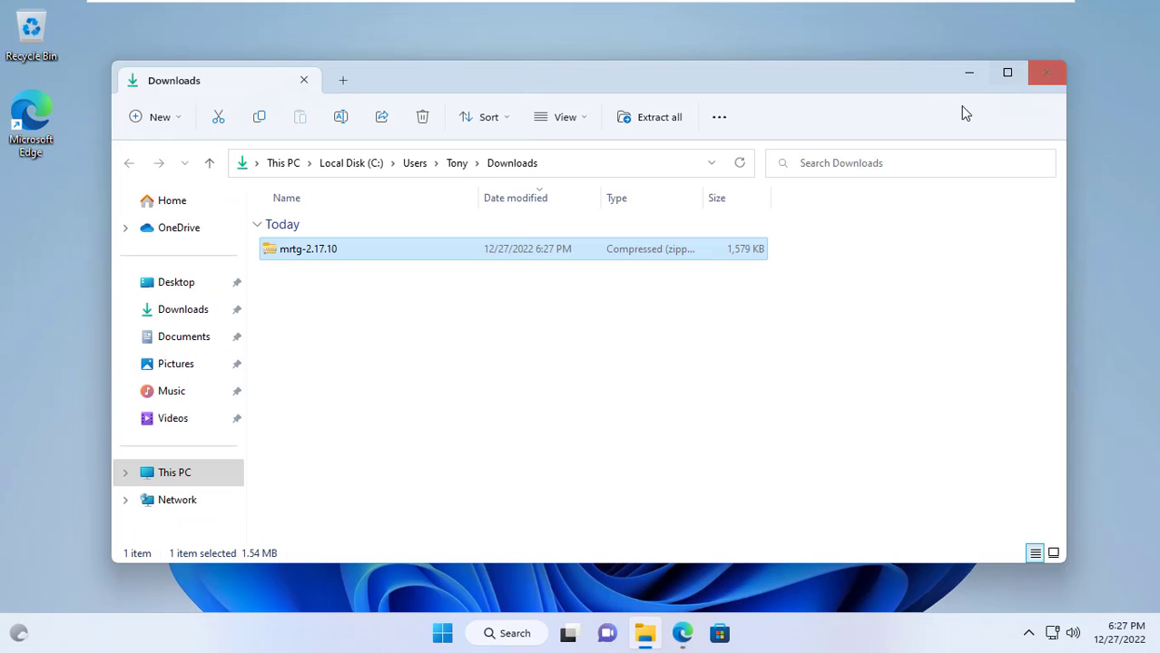
pyautogui.click(1002, 76)
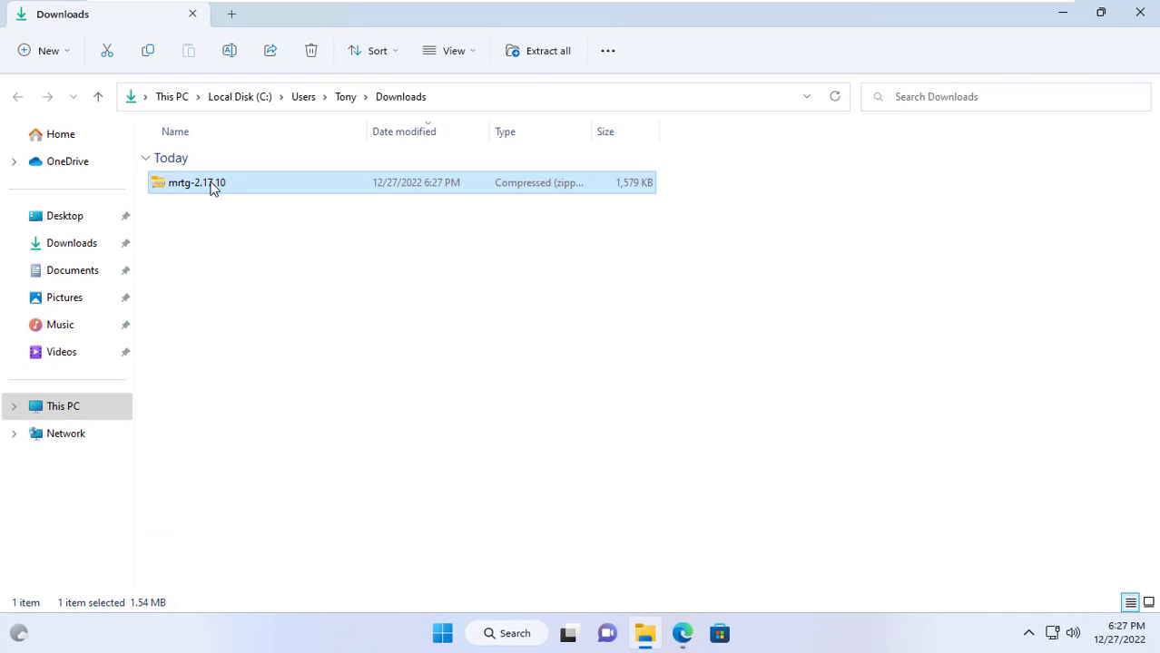
pyautogui.rightClick(211, 185)
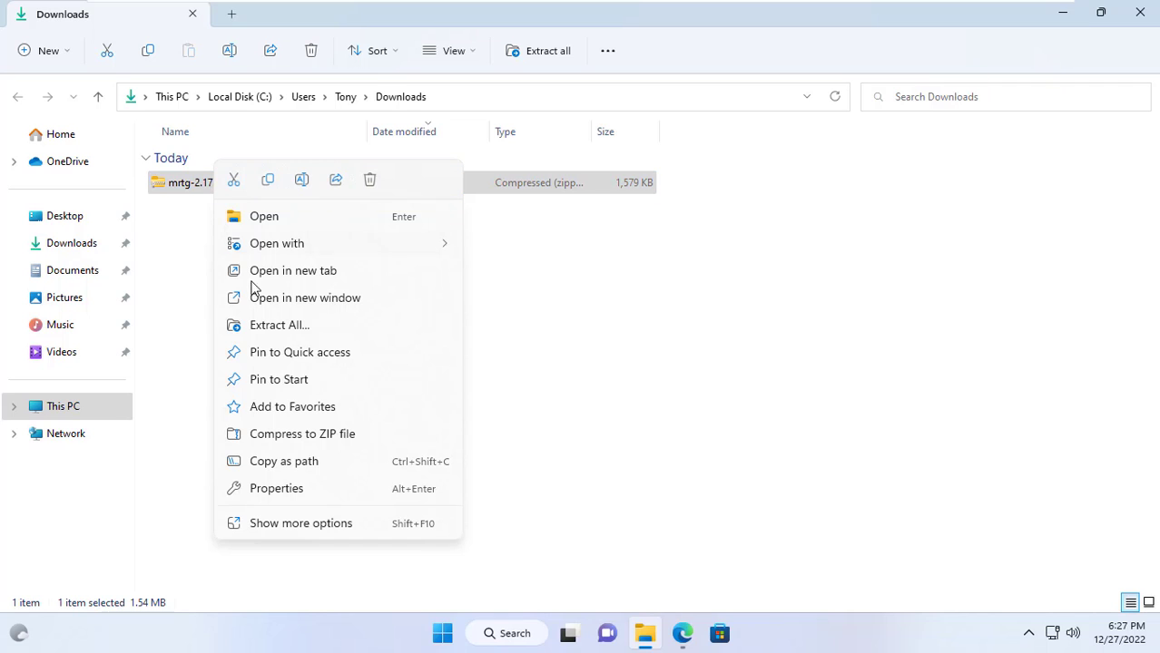
pyautogui.click(306, 326)
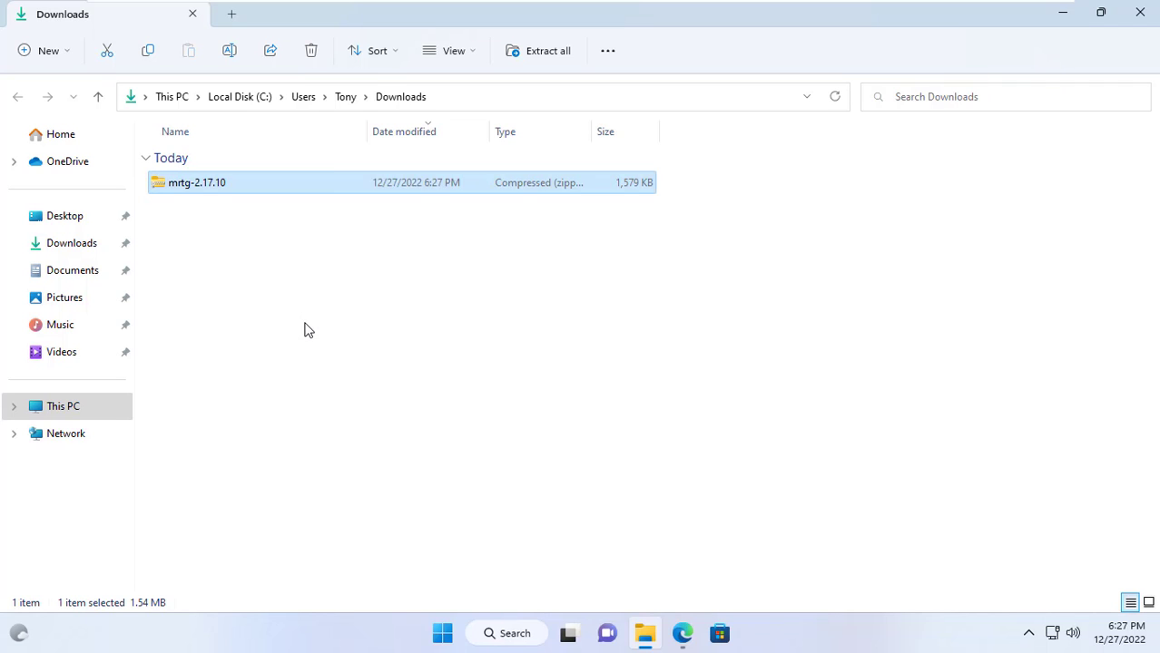
# Set the extraction destination to Local Disk (C:) and extract the archive there.
pyautogui.click(771, 249)
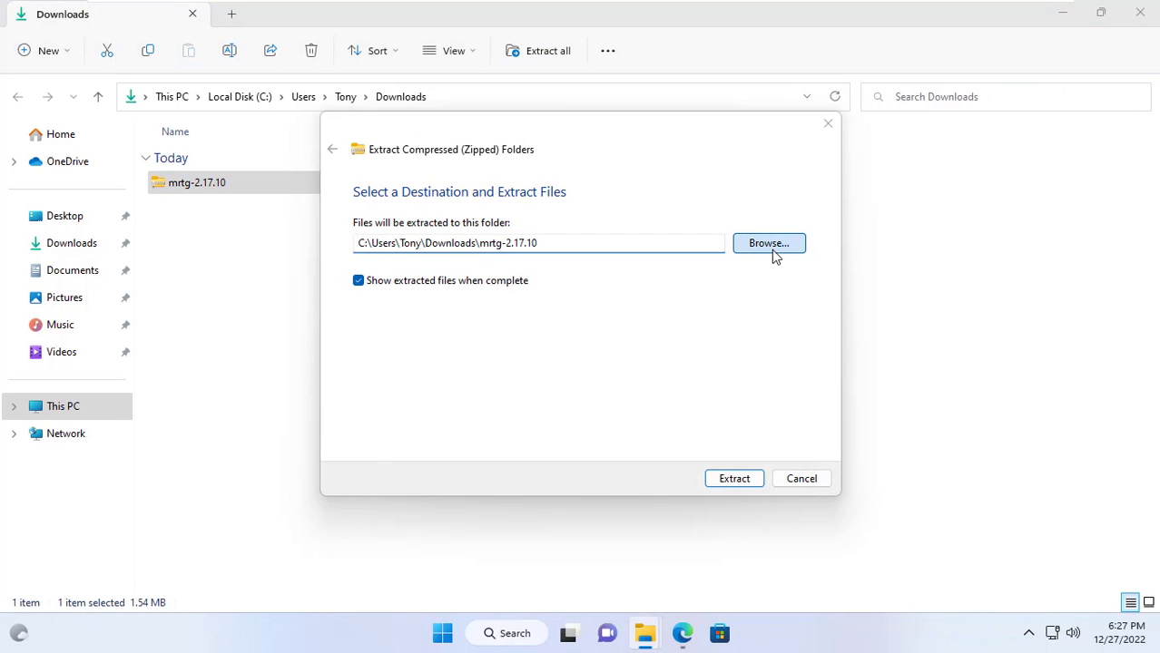
pyautogui.scroll(-1, 432, 410)
pyautogui.scroll(-1, 432, 410)
pyautogui.click(394, 391)
pyautogui.doubleClick(548, 303)
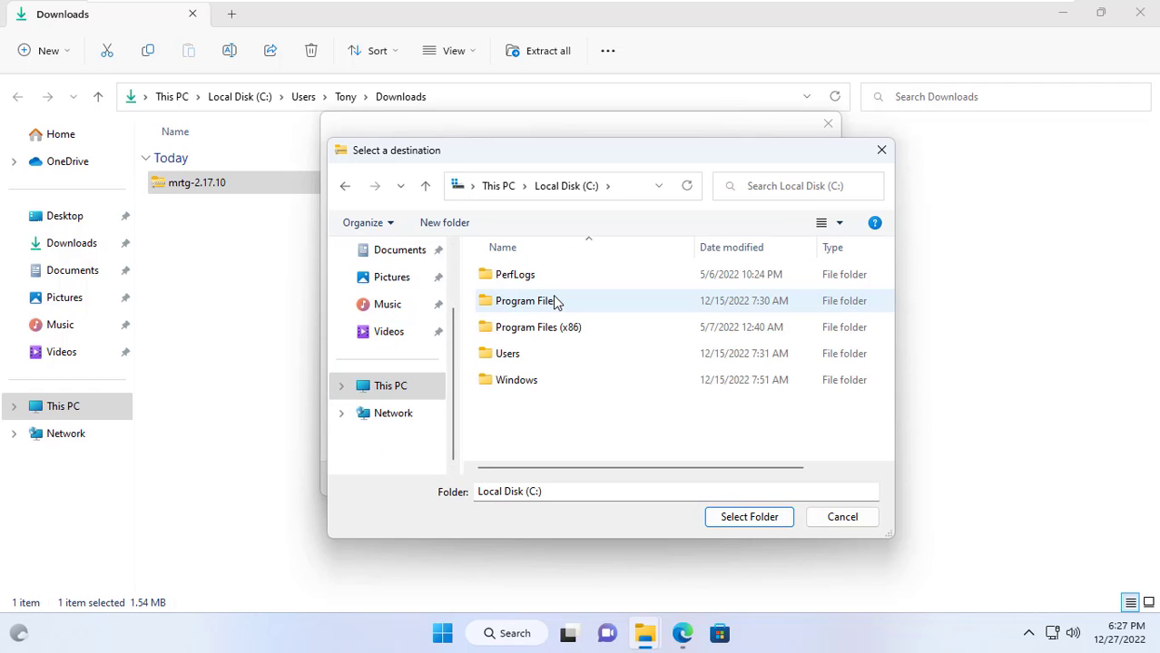
pyautogui.click(737, 519)
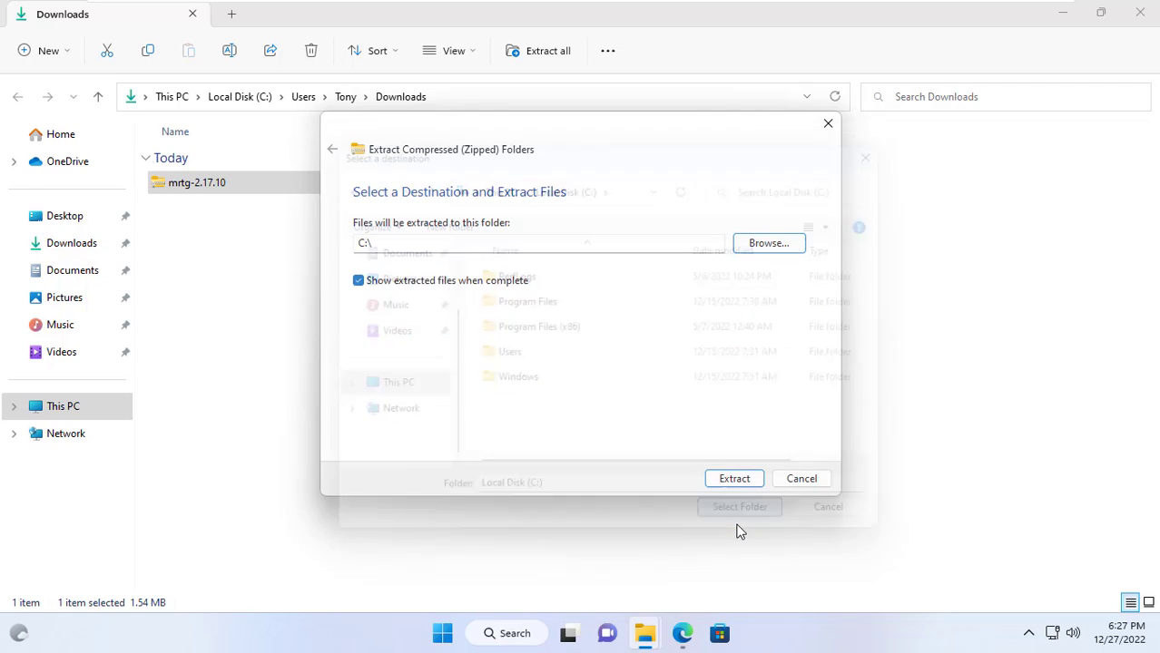
pyautogui.moveTo(448, 246); pyautogui.dragTo(328, 247)
pyautogui.click(748, 488)
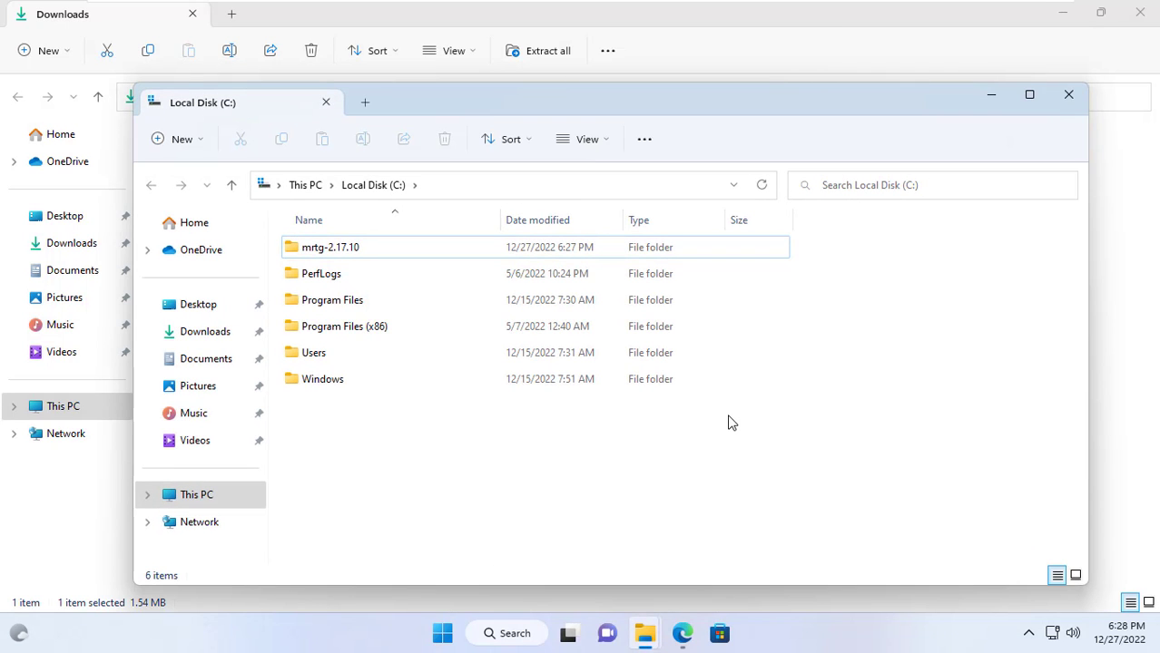
pyautogui.click(1141, 14)
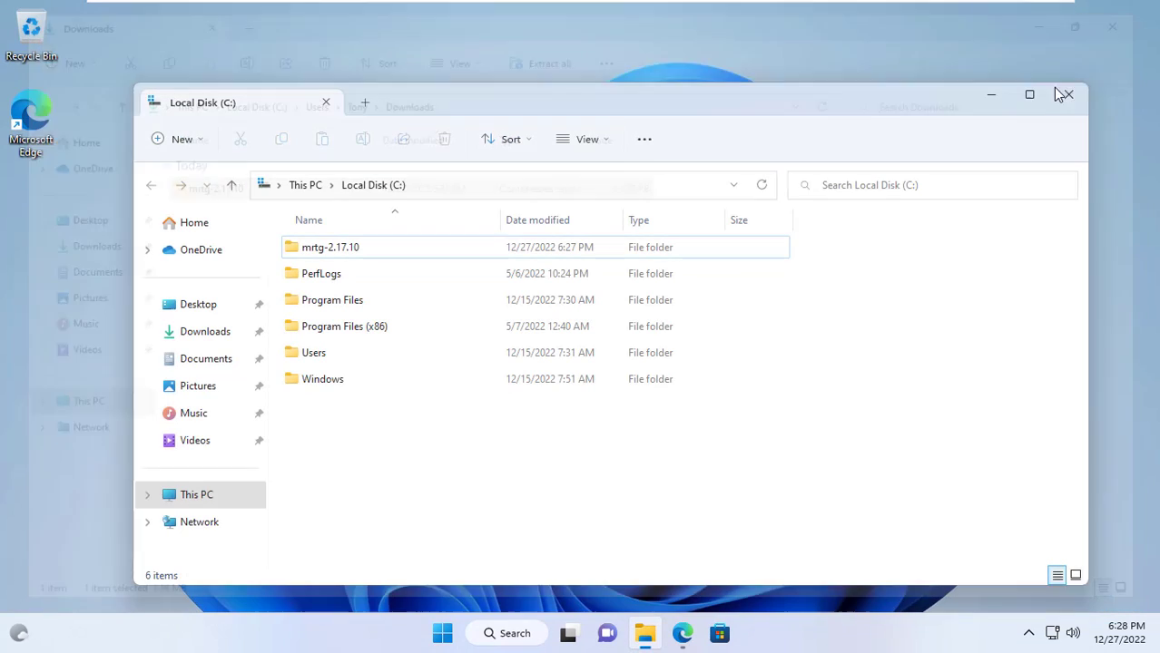
# Rename the mrtg-2.17.10 folder on C:\ to mrtg.
pyautogui.click(1029, 94)
pyautogui.click(194, 164)
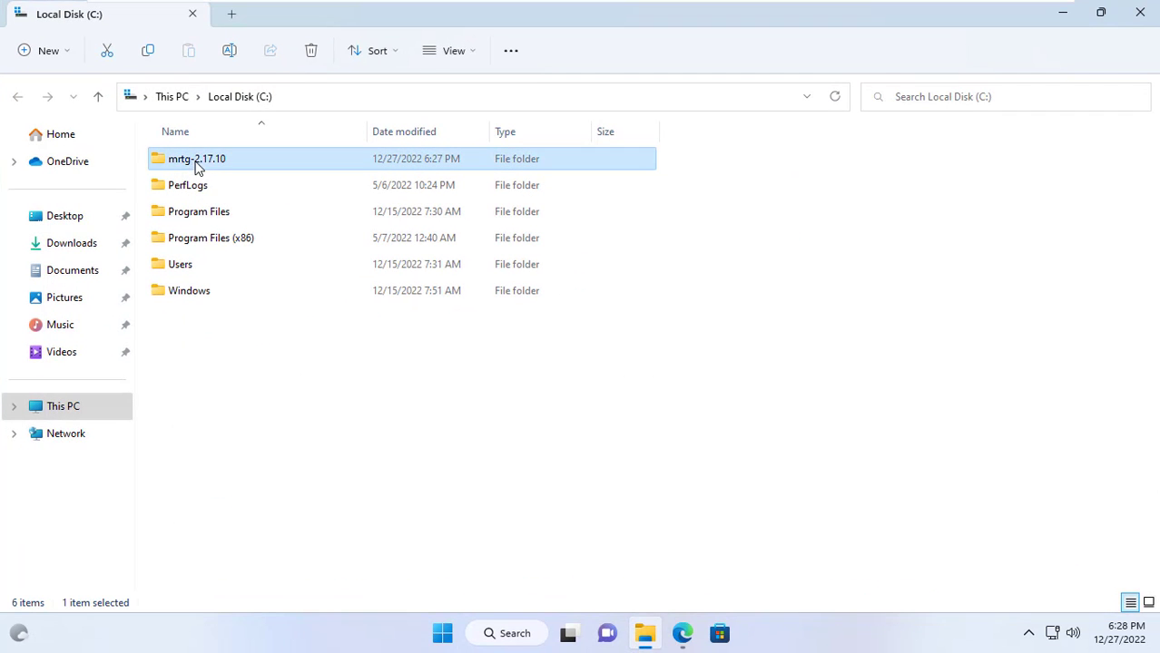
pyautogui.click(233, 57)
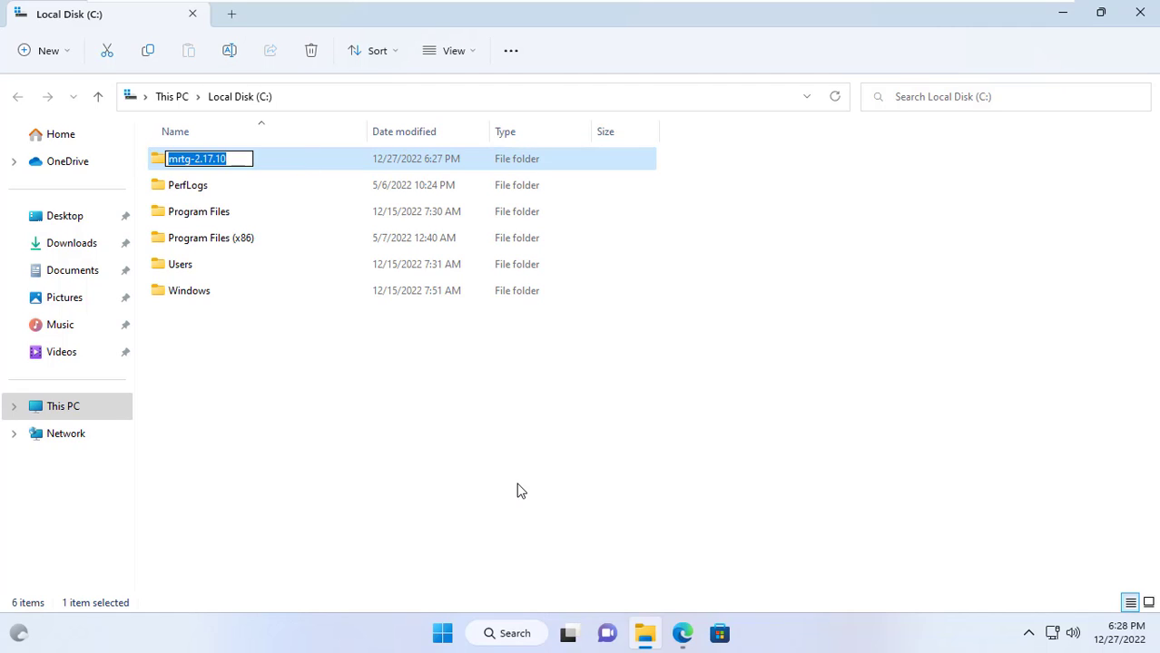
pyautogui.press('End')
pyautogui.press('BackSpace')
pyautogui.press('BackSpace')
pyautogui.press('BackSpace')
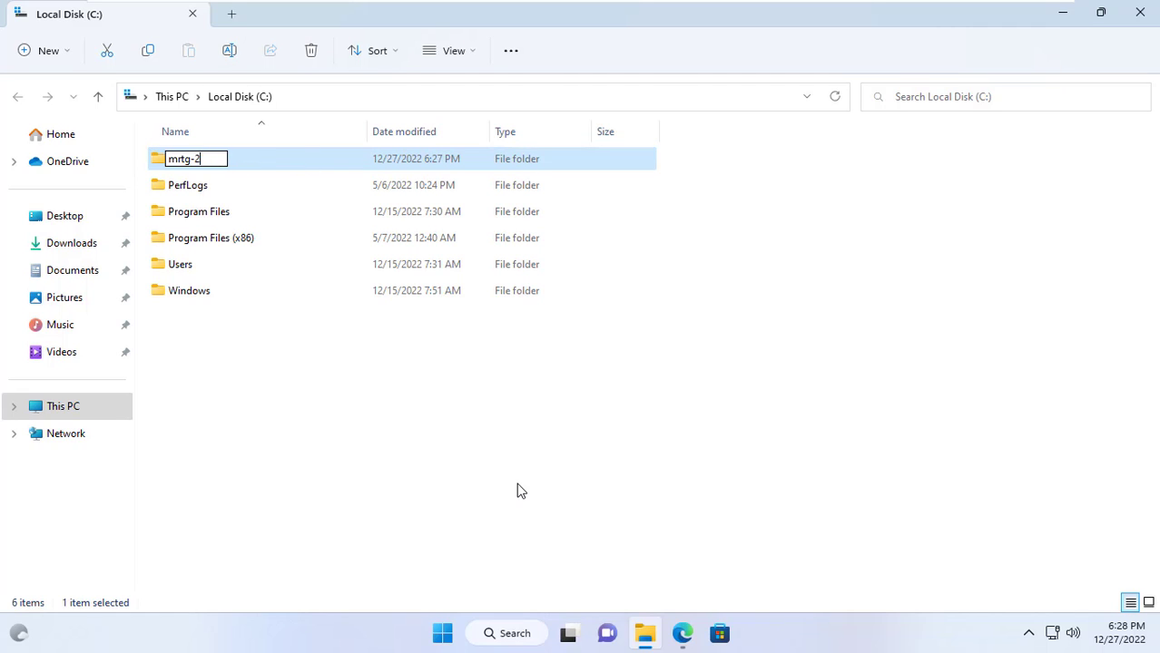
pyautogui.press('Return')
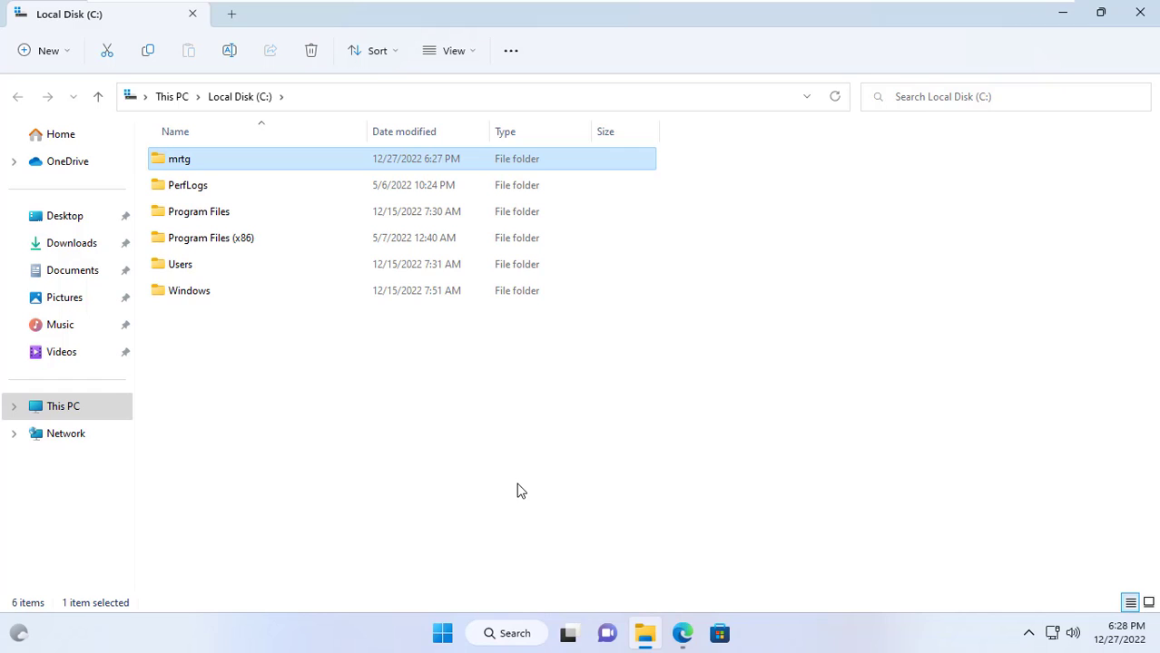
# Check that mrtg\bin holds its six tool files, then close File Explorer.
pyautogui.doubleClick(193, 164)
pyautogui.doubleClick(190, 164)
pyautogui.moveTo(171, 338); pyautogui.dragTo(270, 140)
pyautogui.click(267, 334)
pyautogui.click(1140, 12)
# Go from the MRTG Documentation page to the mrtg-nt-guide Windows installation guide.
pyautogui.click(691, 640)
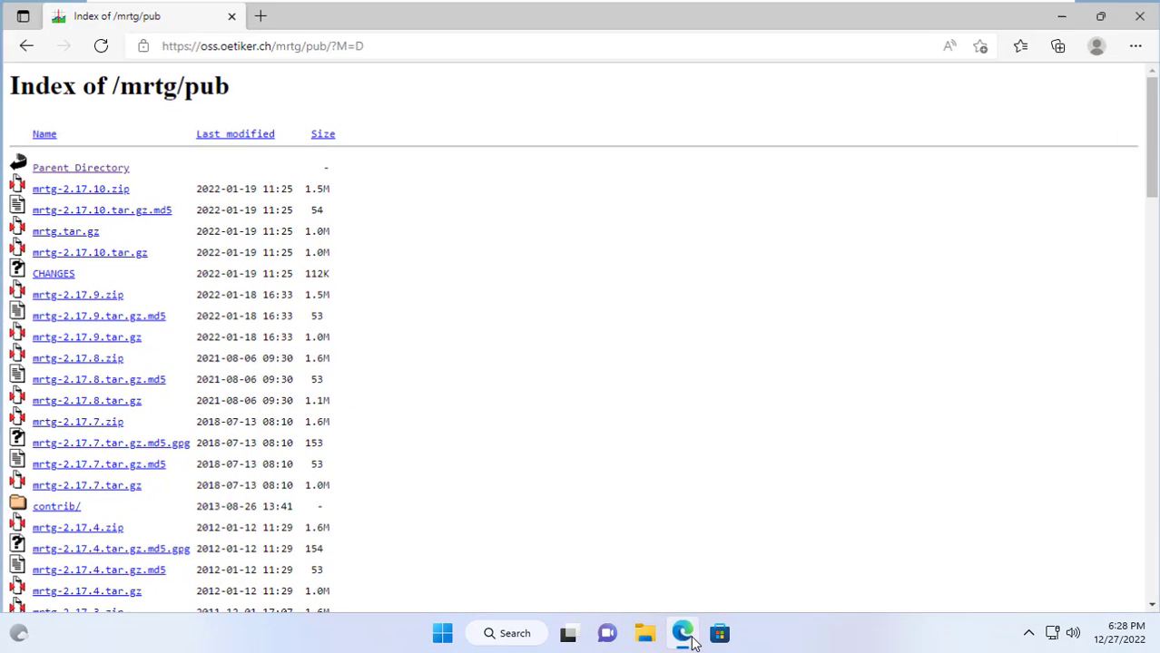
pyautogui.click(23, 45)
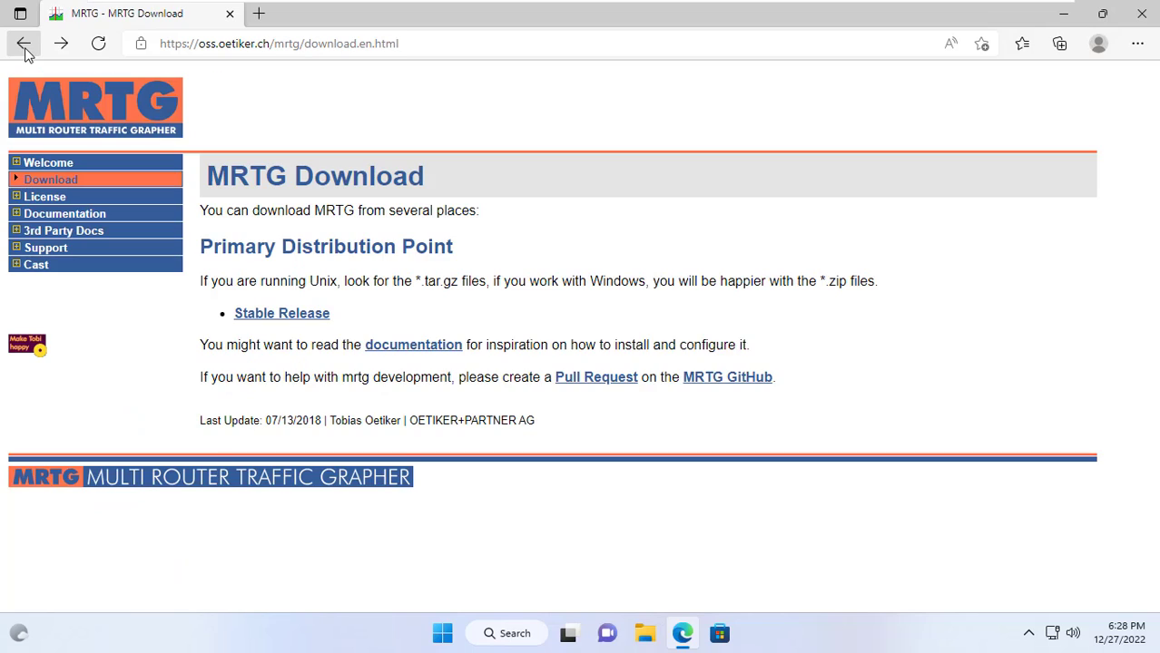
pyautogui.click(78, 218)
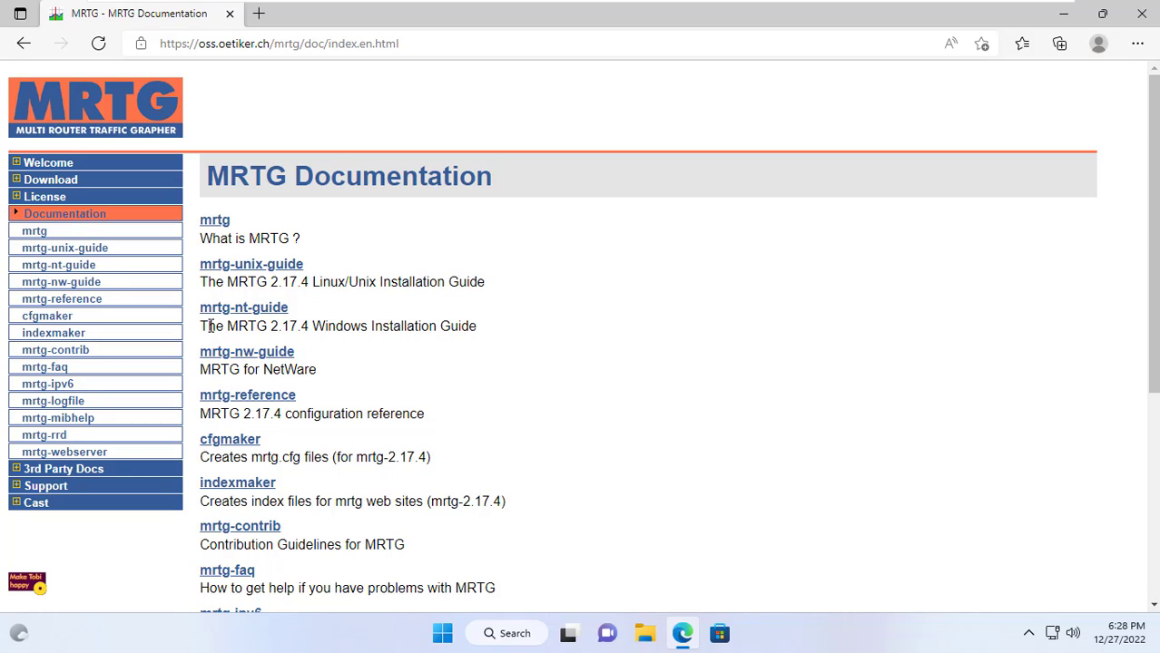
pyautogui.moveTo(482, 335); pyautogui.dragTo(200, 328)
pyautogui.click(547, 333)
pyautogui.click(251, 310)
pyautogui.scroll(-7, 294, 331)
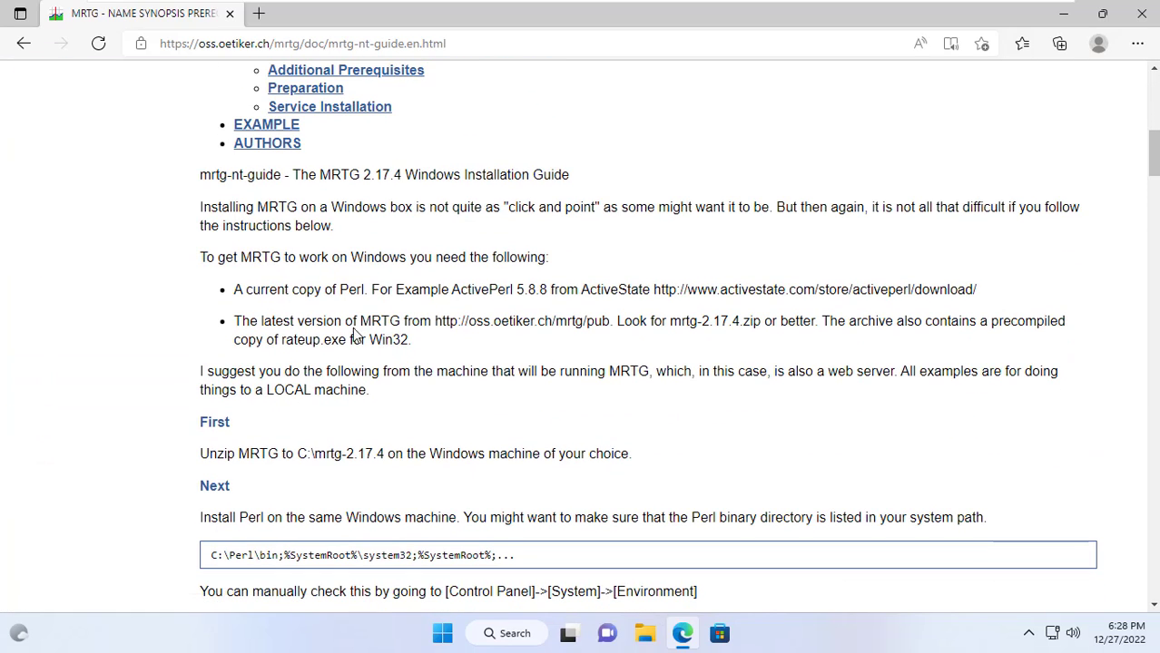
# Open the guide's ActivePerl activestate.com/store link in a new tab.
pyautogui.moveTo(233, 290); pyautogui.dragTo(1015, 290)
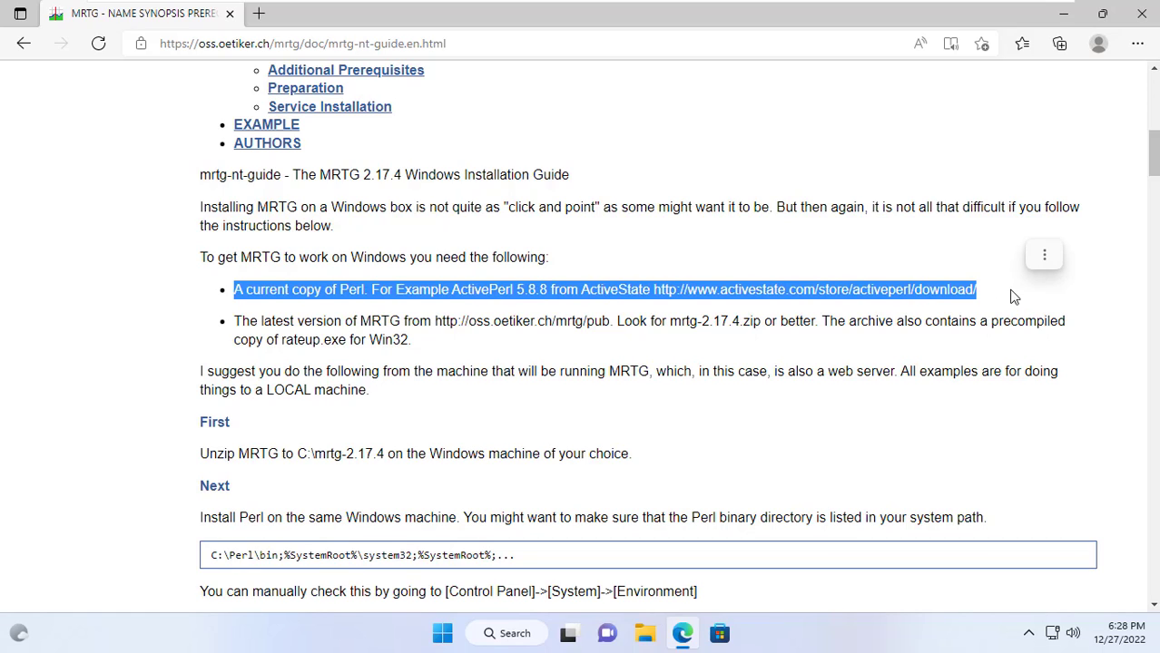
pyautogui.click(670, 295)
pyautogui.moveTo(655, 290); pyautogui.dragTo(978, 290)
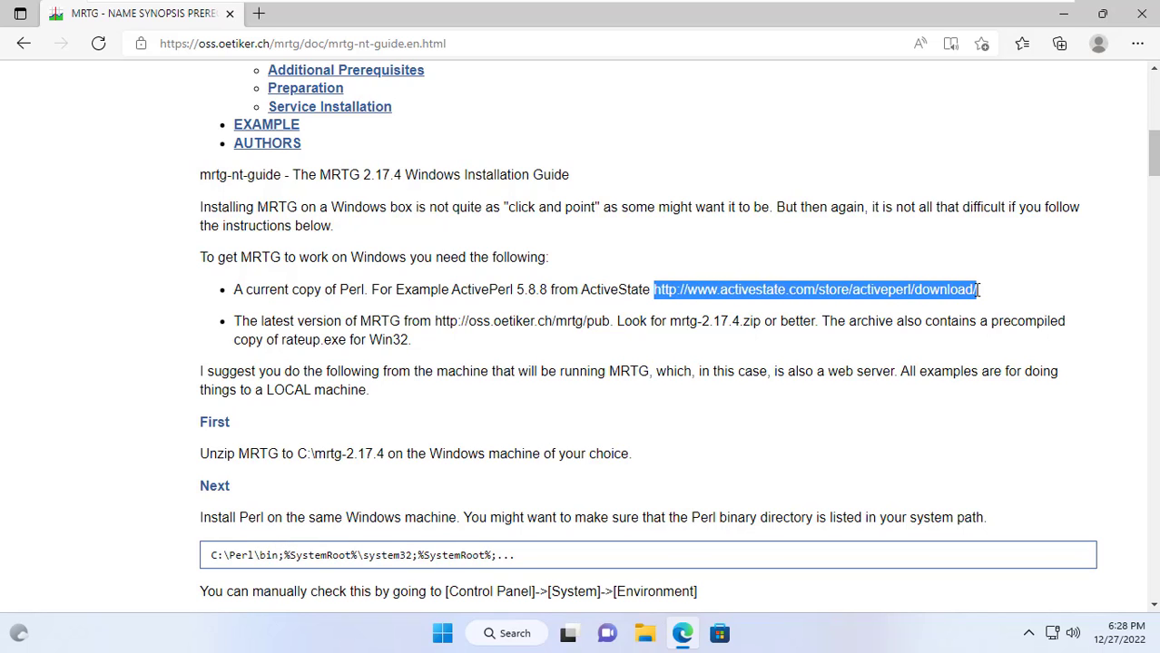
pyautogui.rightClick(934, 297)
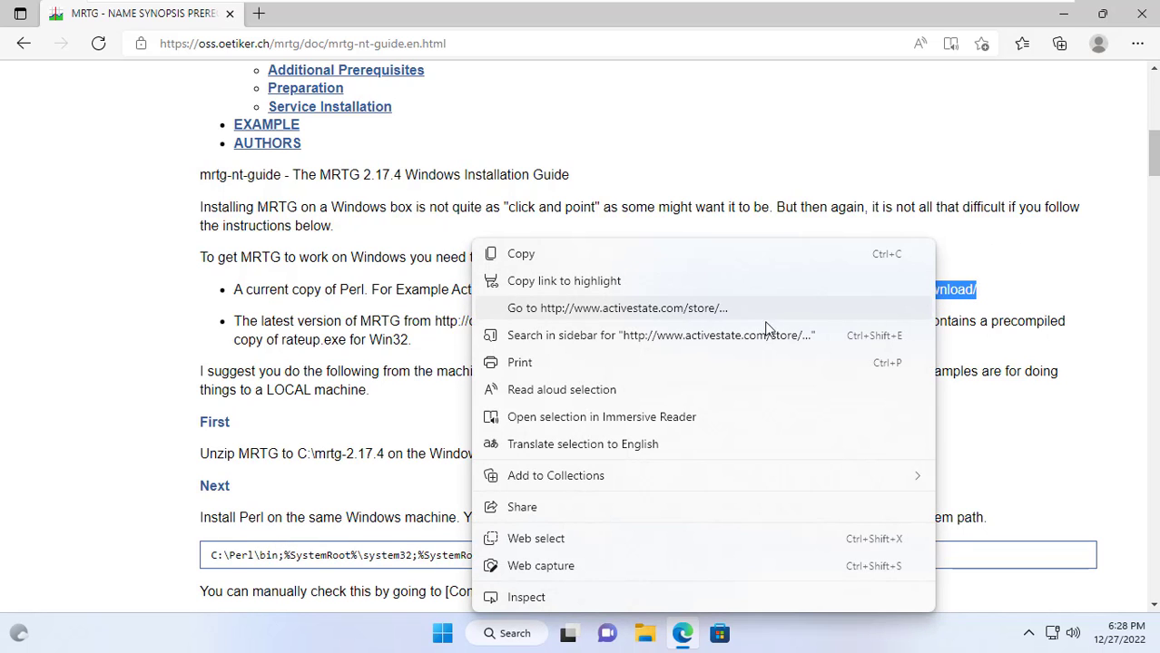
pyautogui.click(616, 310)
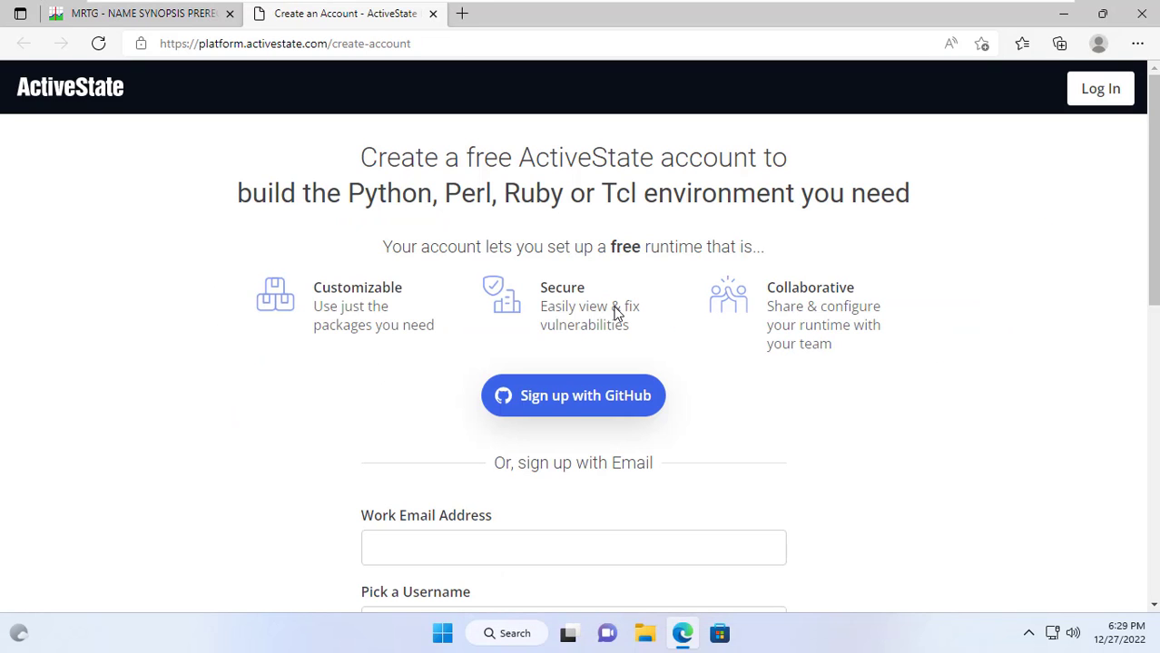
# Look over the ActiveState sign-up form without filling it in.
pyautogui.moveTo(368, 159); pyautogui.dragTo(810, 166)
pyautogui.click(960, 274)
pyautogui.scroll(-3, 958, 277)
pyautogui.click(691, 304)
pyautogui.click(653, 372)
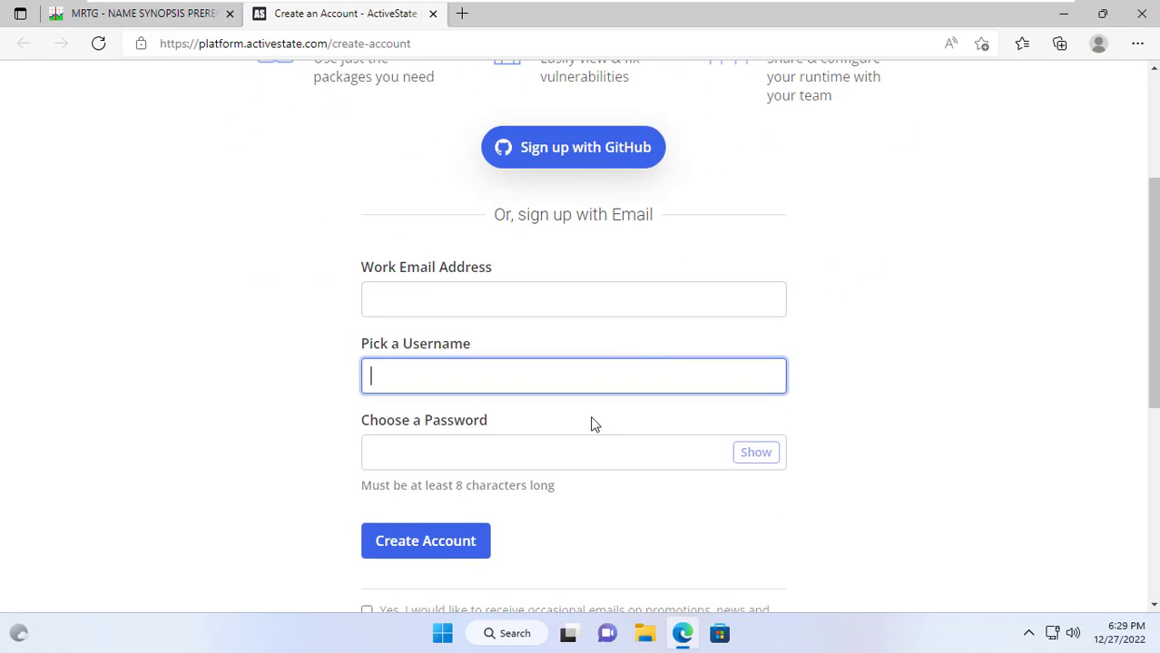
pyautogui.click(572, 441)
pyautogui.click(970, 345)
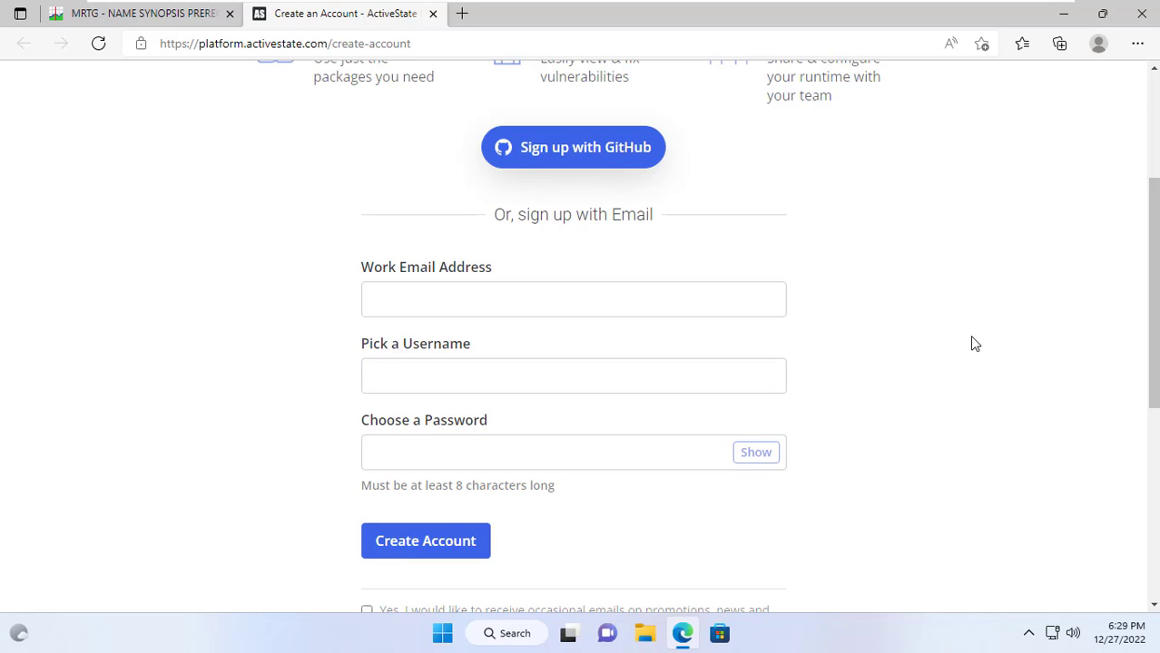
pyautogui.scroll(3, 969, 347)
# Sign in to ActiveState with the existing account's email and password.
pyautogui.click(1098, 88)
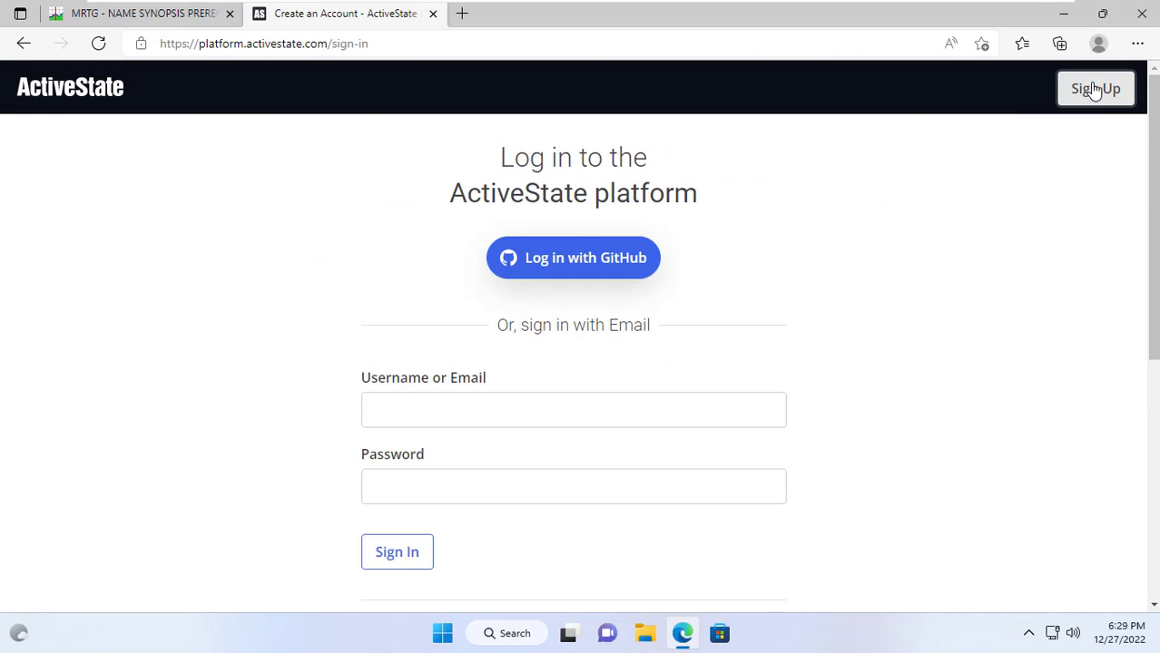
pyautogui.click(681, 408)
pyautogui.press('Tab')
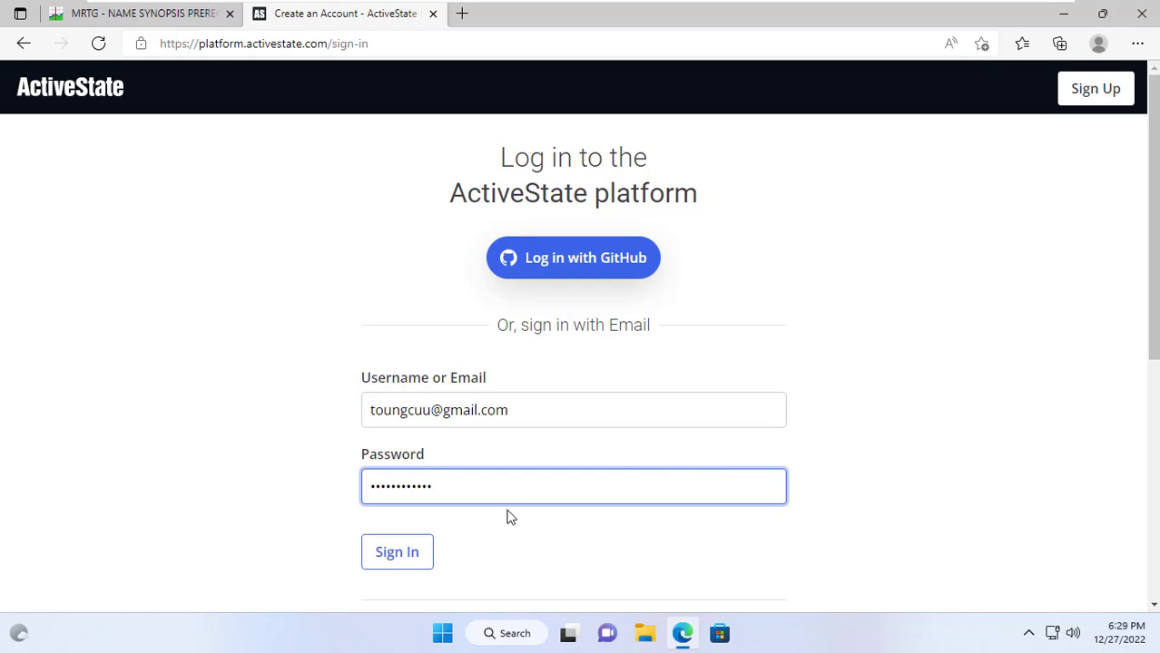
pyautogui.click(410, 555)
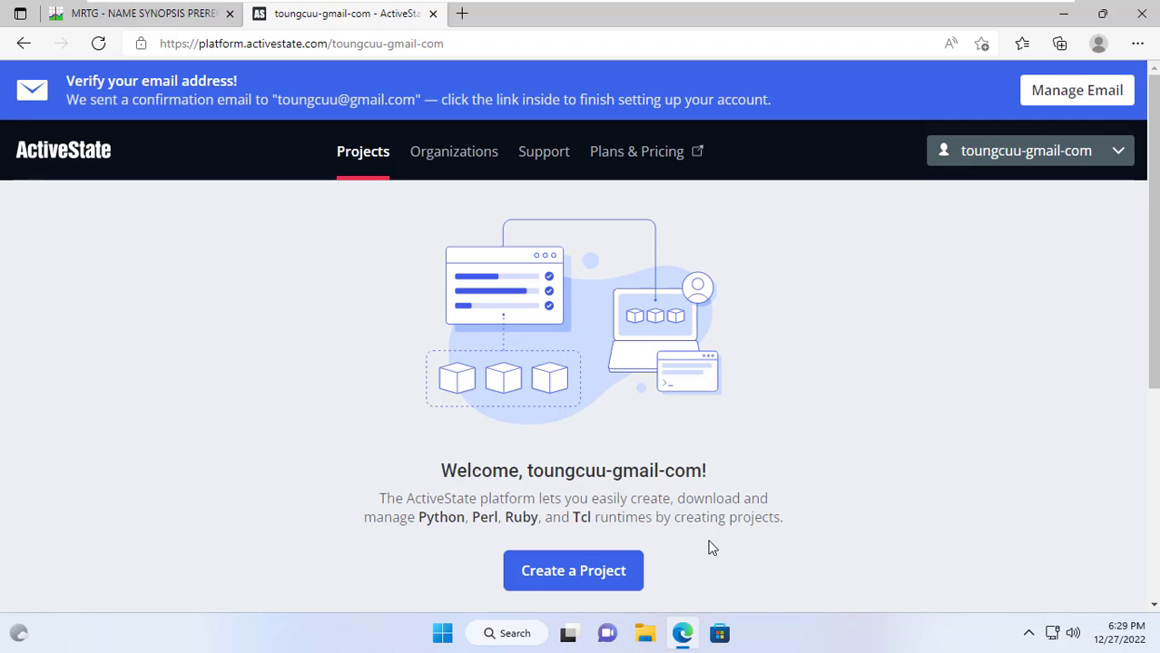
# Create a public Perl 5.36.0 project targeting Windows 10 and finish it.
pyautogui.scroll(-2, 711, 547)
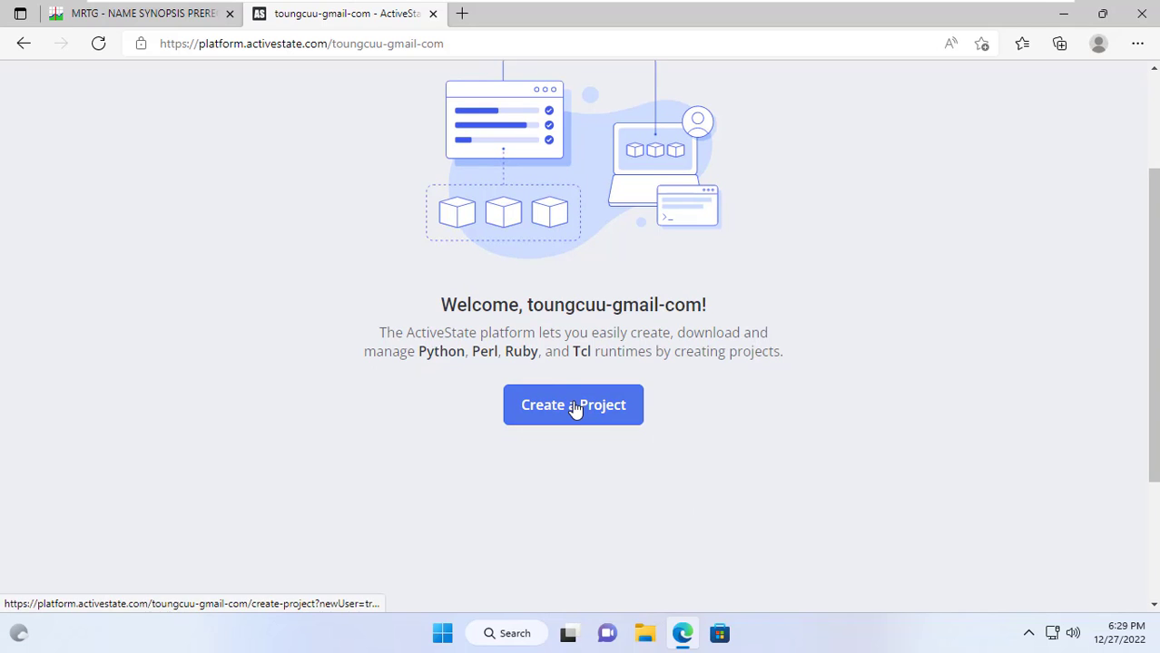
pyautogui.click(574, 408)
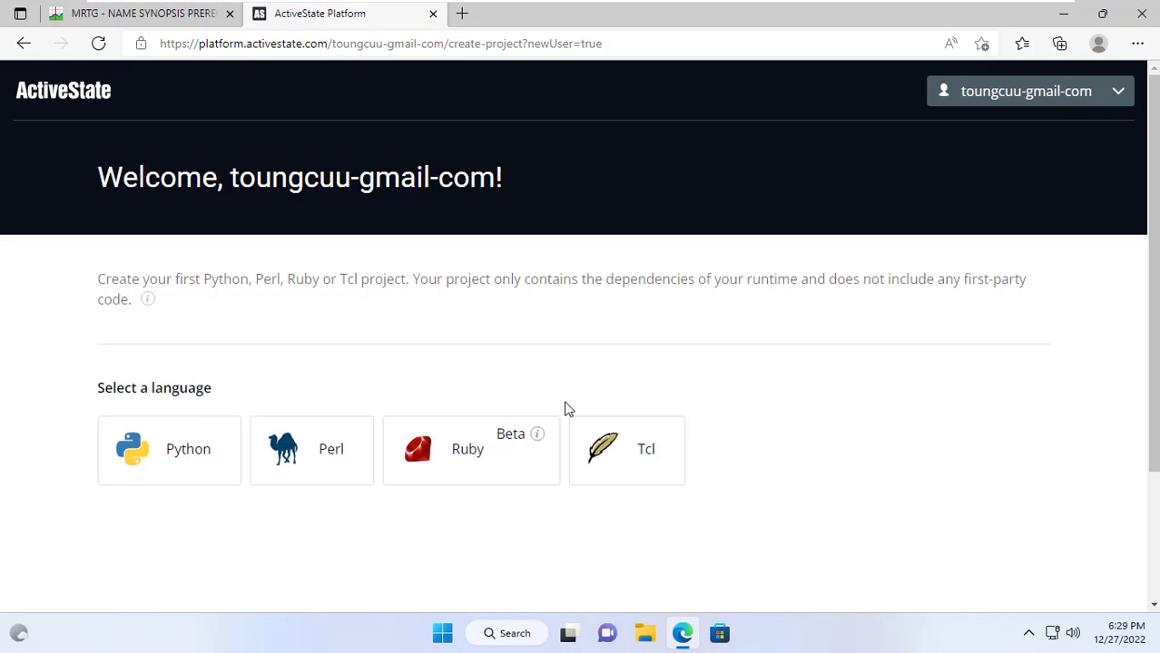
pyautogui.click(311, 465)
pyautogui.scroll(-3, 322, 464)
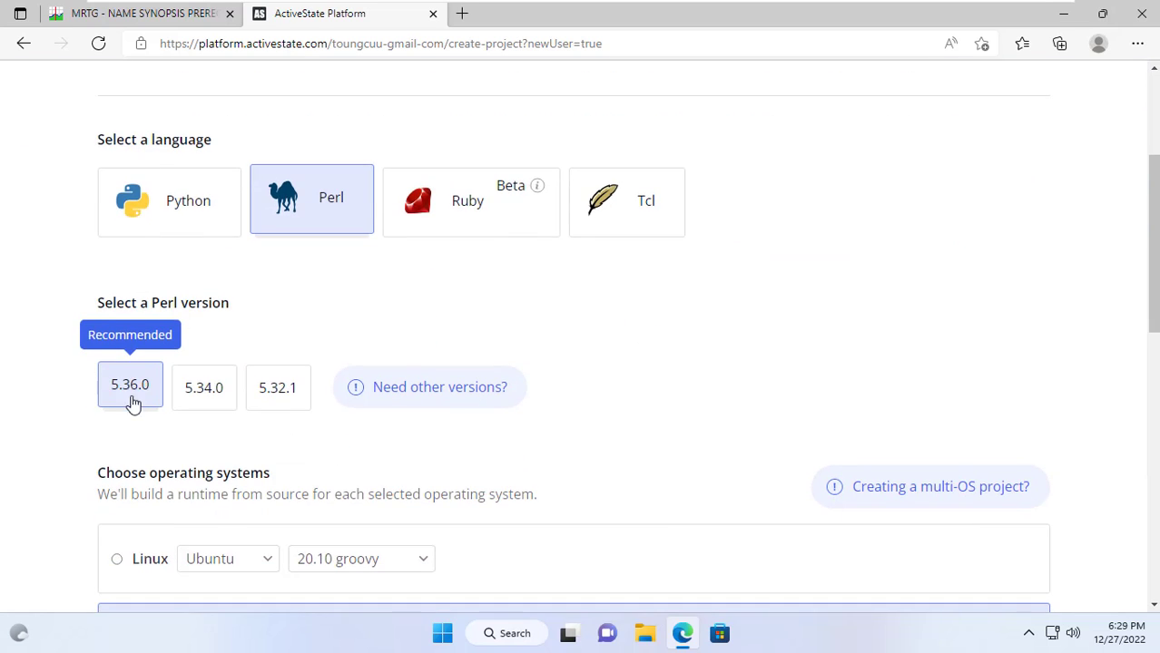
pyautogui.scroll(-4, 324, 459)
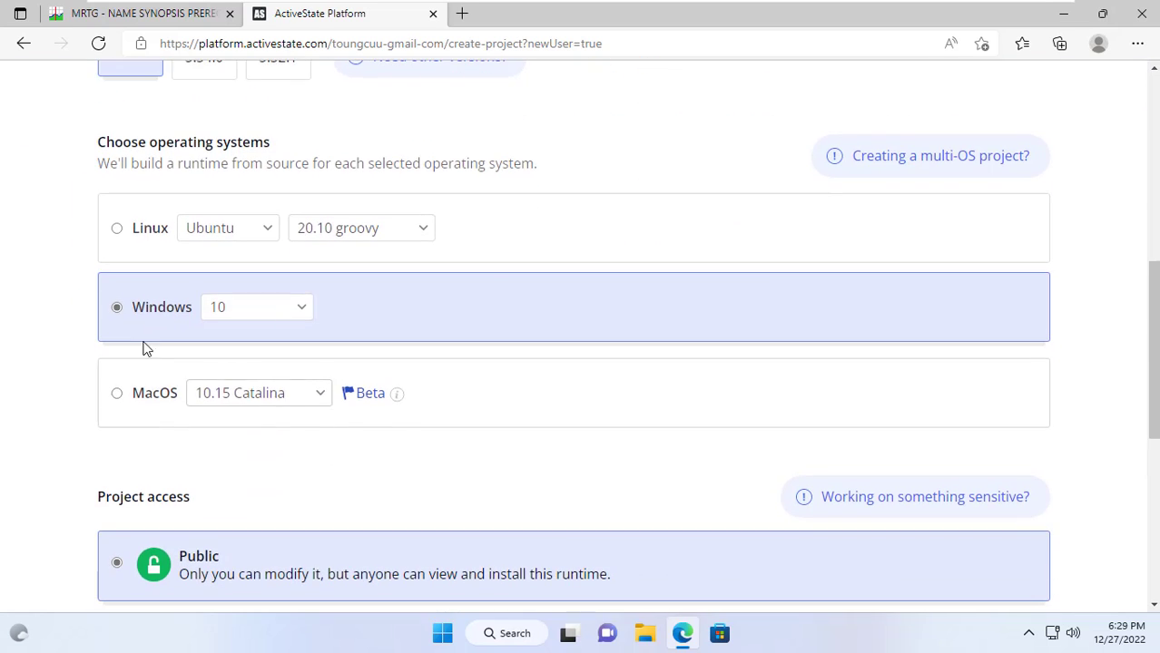
pyautogui.click(157, 323)
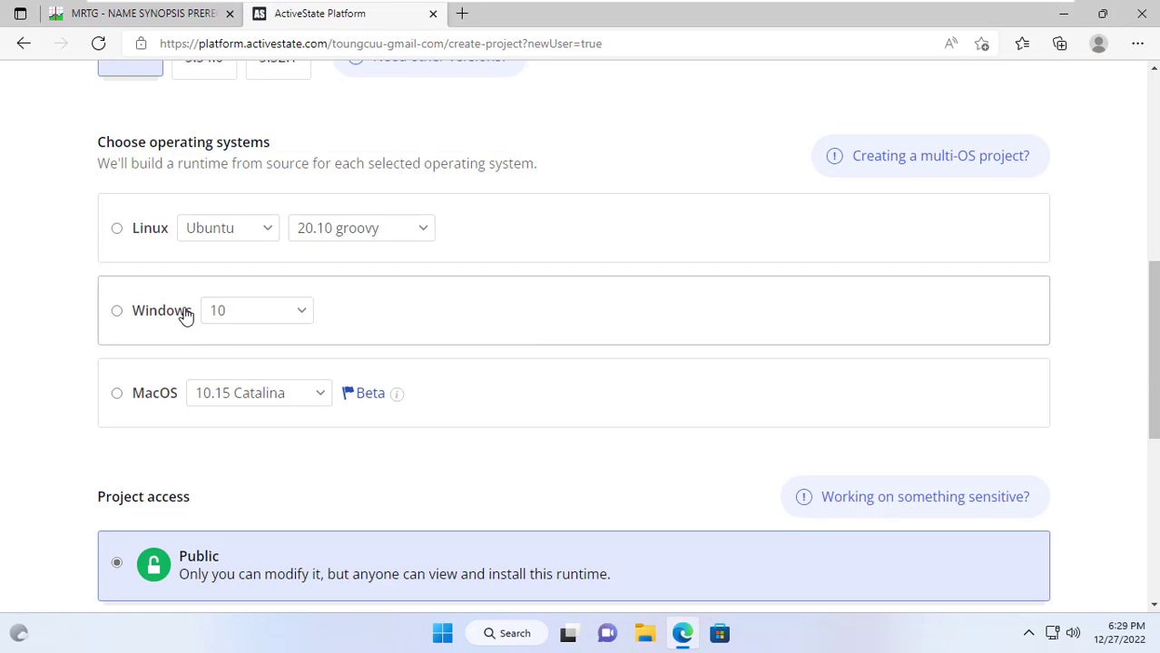
pyautogui.click(304, 322)
pyautogui.click(301, 315)
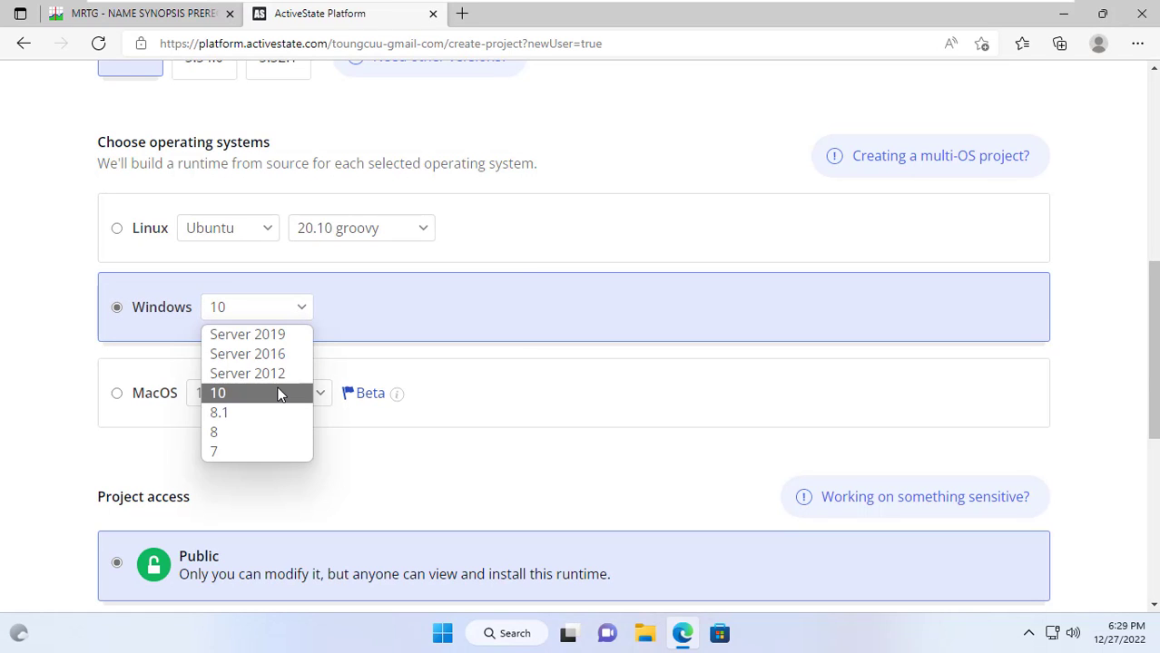
pyautogui.click(277, 393)
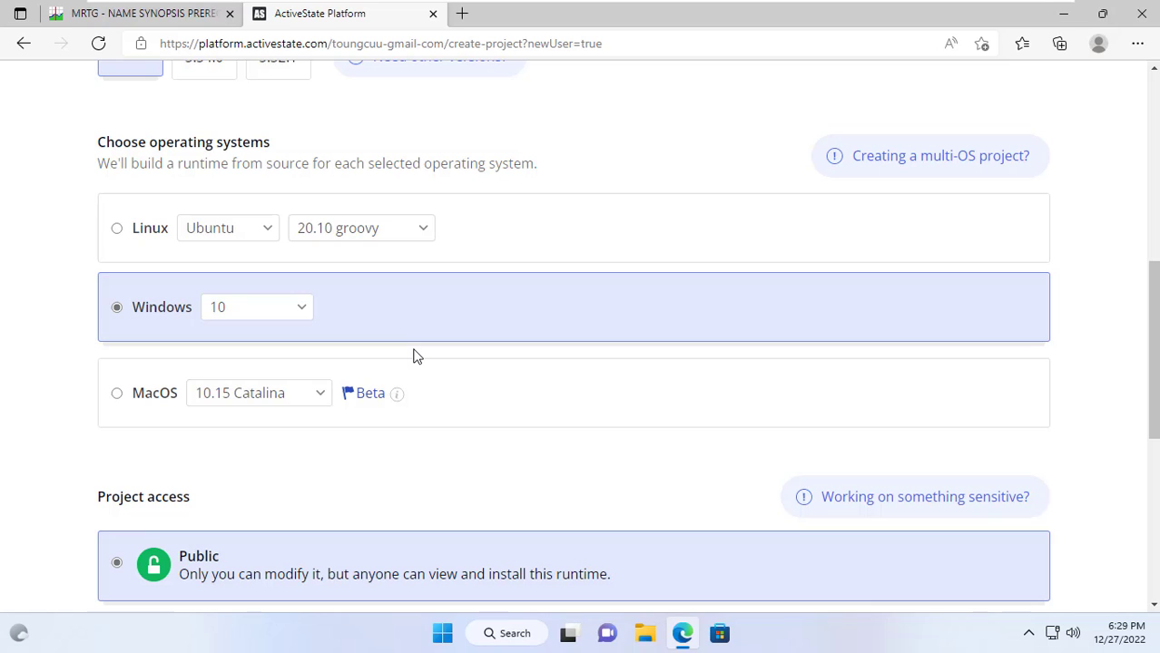
pyautogui.scroll(-5, 414, 357)
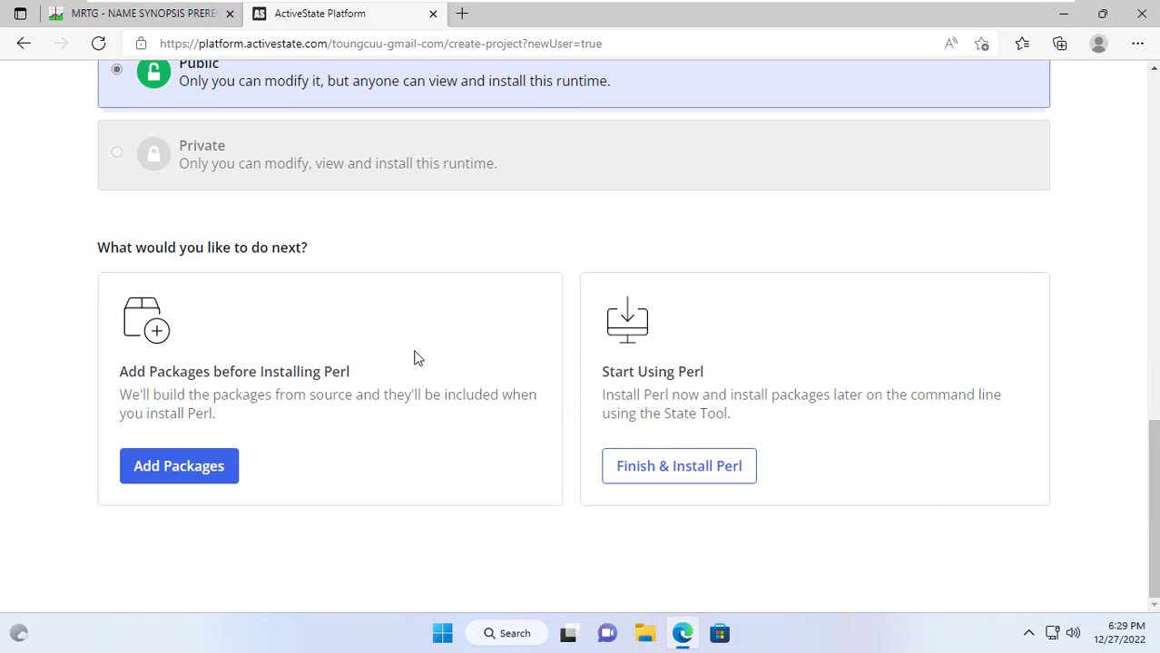
pyautogui.click(699, 468)
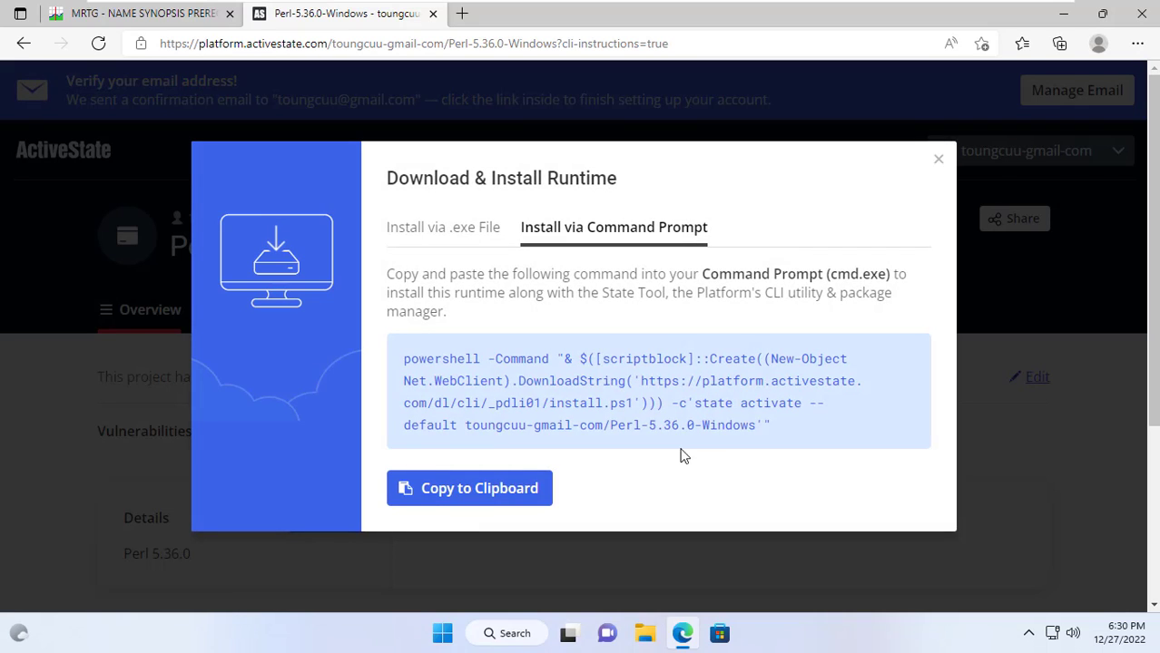
# Copy the Perl runtime's PowerShell install command to the clipboard and minimize Edge.
pyautogui.moveTo(405, 360); pyautogui.dragTo(771, 425)
pyautogui.press('super+c')
pyautogui.click(689, 489)
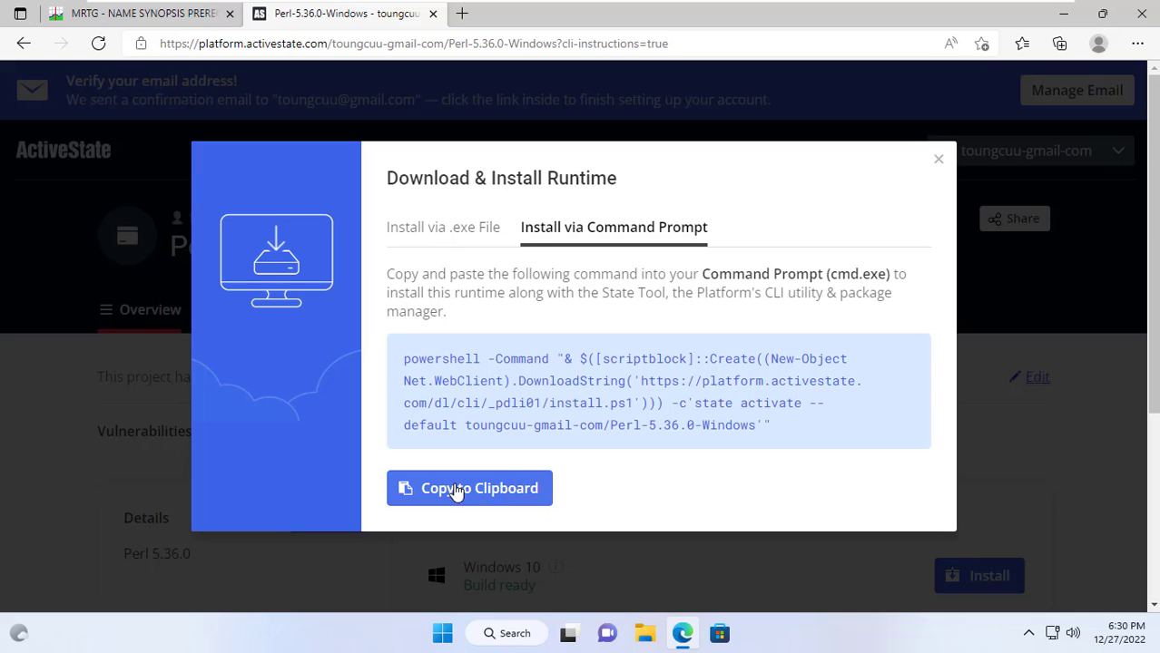
pyautogui.click(475, 490)
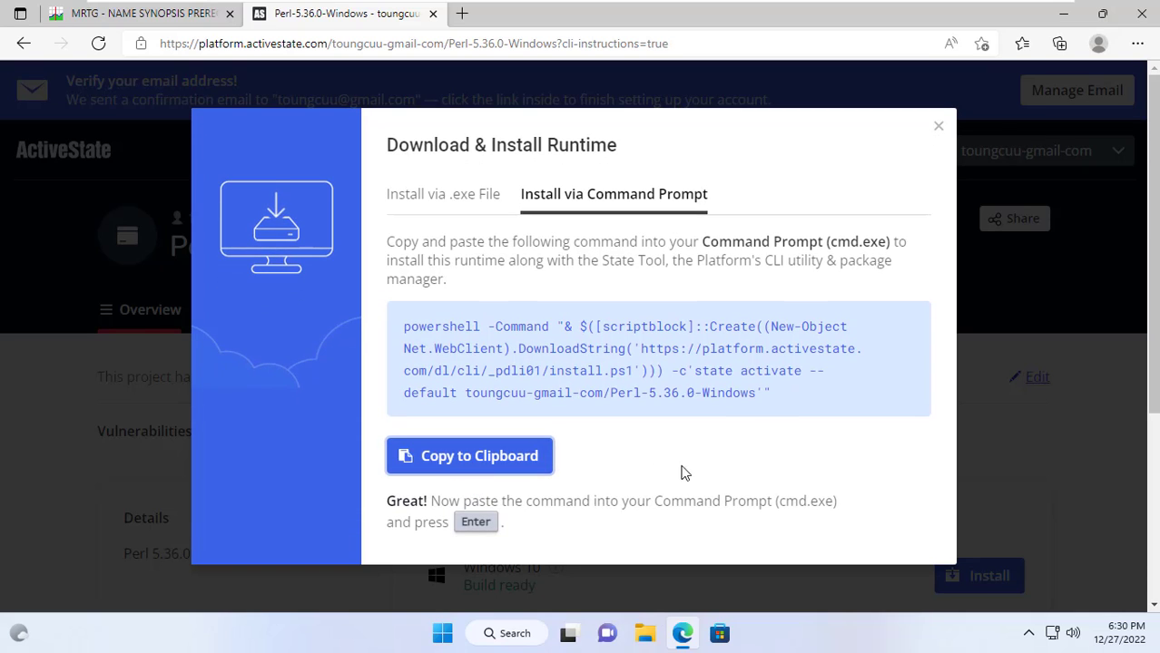
pyautogui.click(1063, 13)
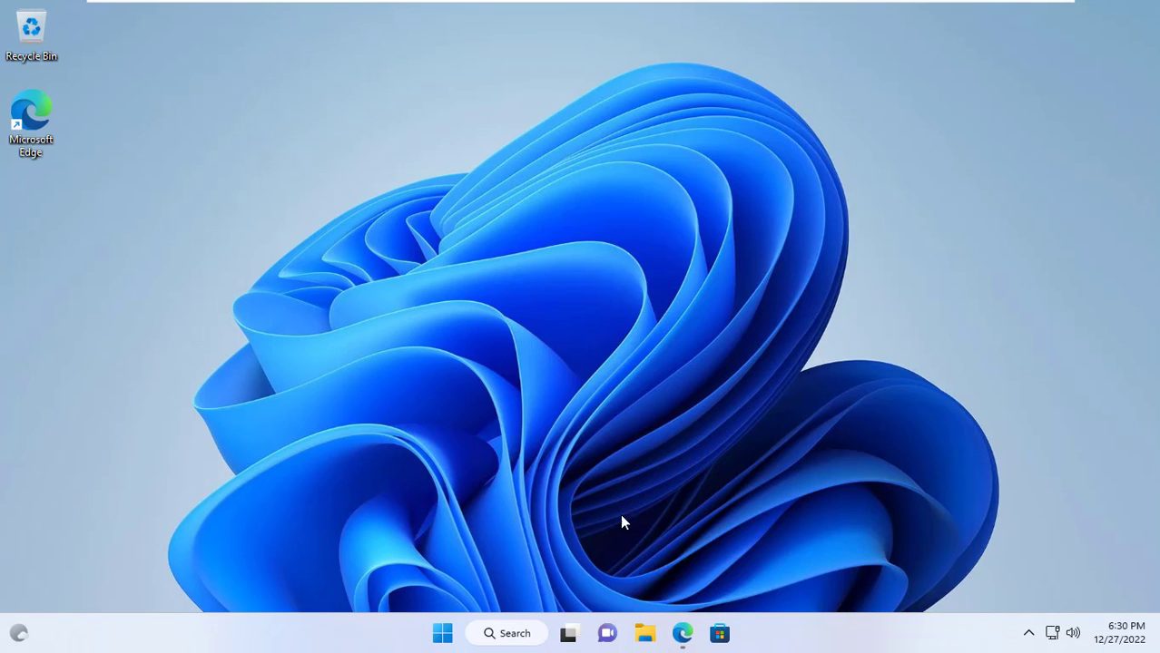
# Open Command Prompt from Windows search with 'cmd'.
pyautogui.click(513, 634)
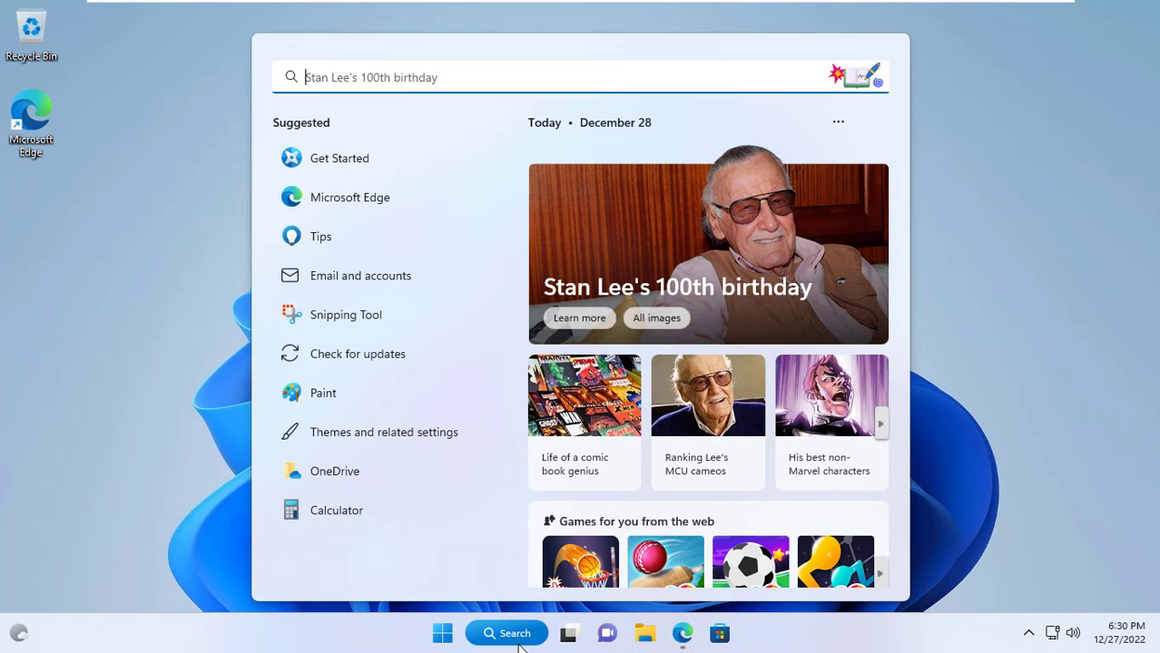
pyautogui.write('cmd')
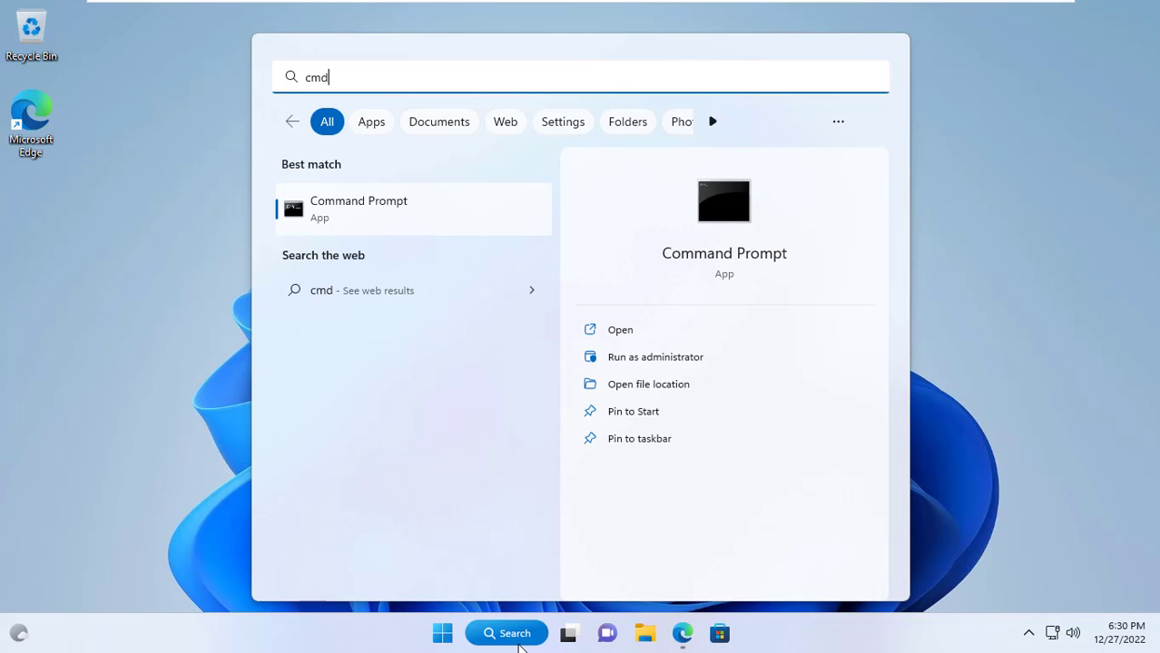
pyautogui.click(724, 194)
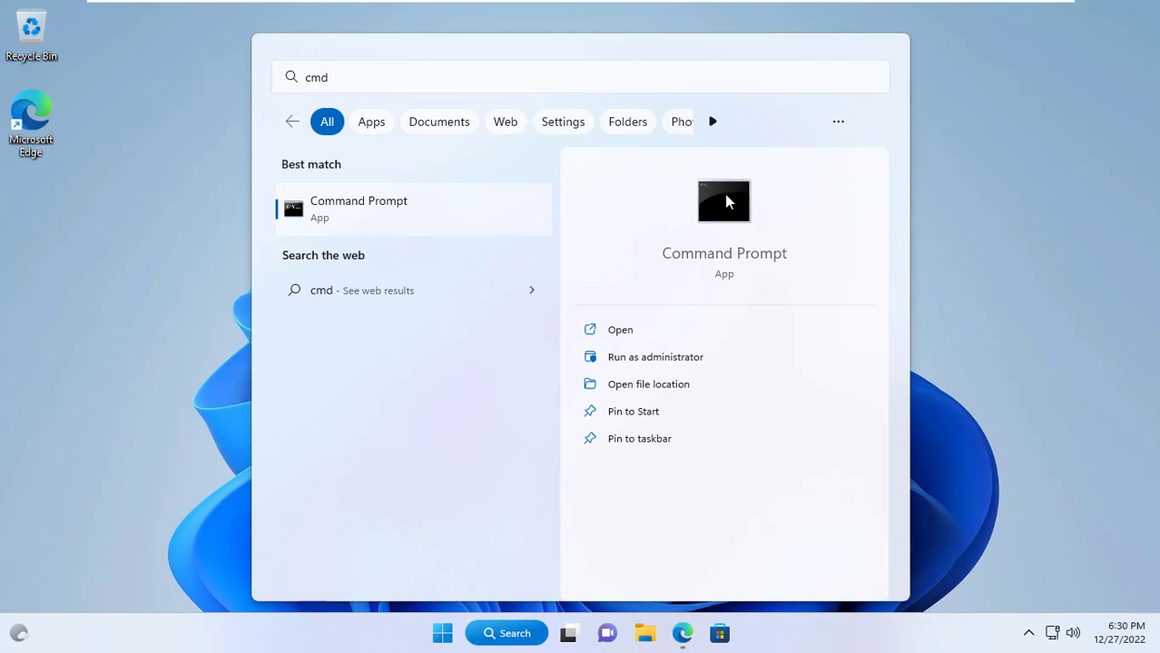
pyautogui.moveTo(626, 108); pyautogui.dragTo(704, 60)
# Paste and run the ActiveState install command, then close Command Prompt after dependencies install.
pyautogui.rightClick(588, 148)
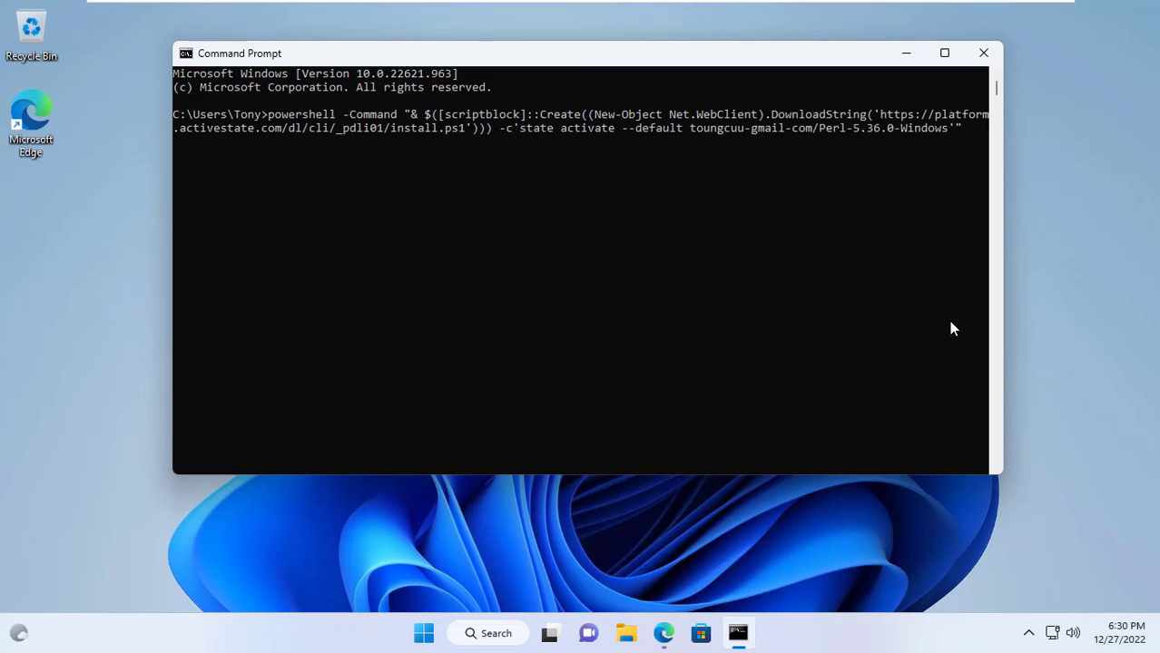
pyautogui.press('Return')
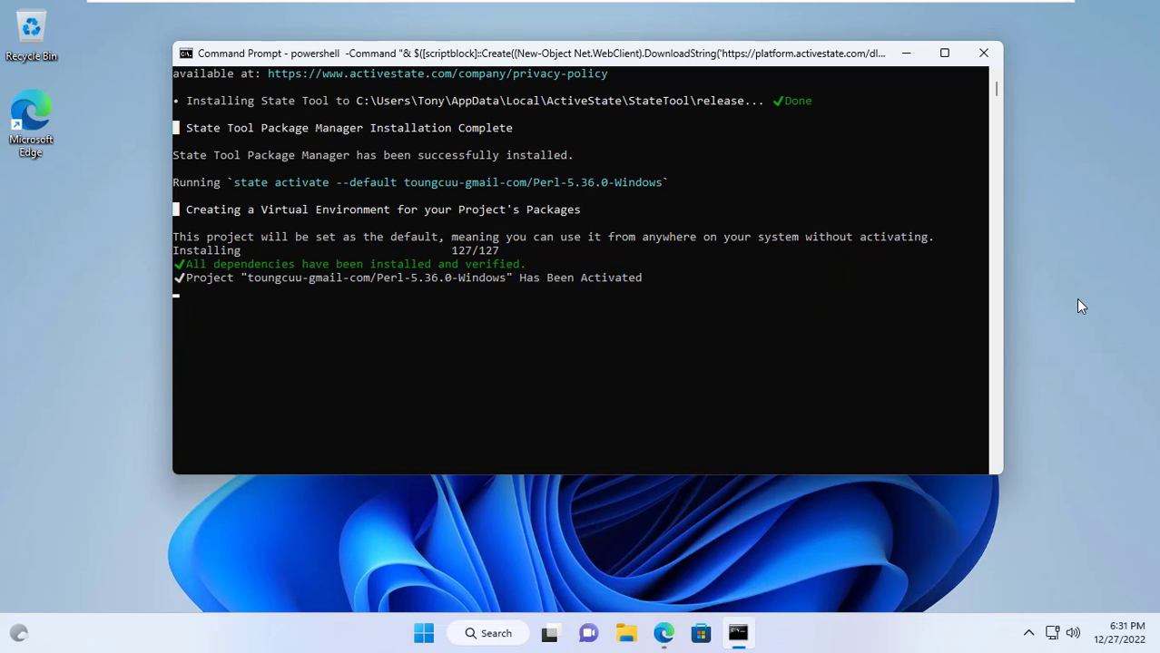
pyautogui.moveTo(184, 268); pyautogui.dragTo(545, 264)
pyautogui.click(774, 382)
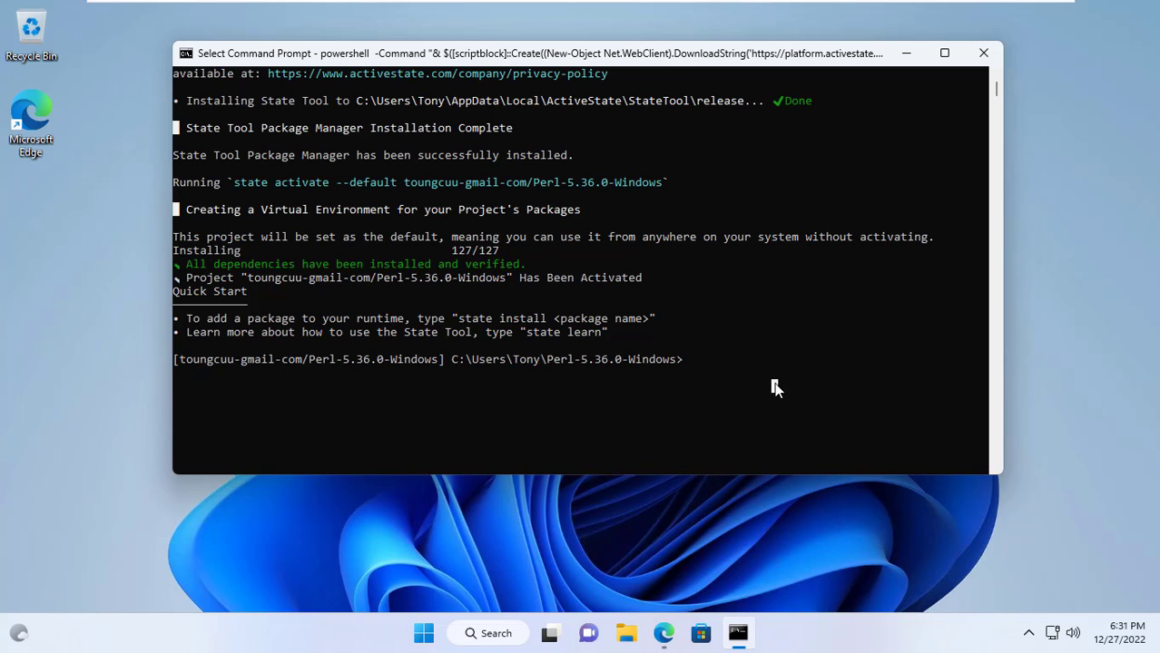
pyautogui.click(982, 55)
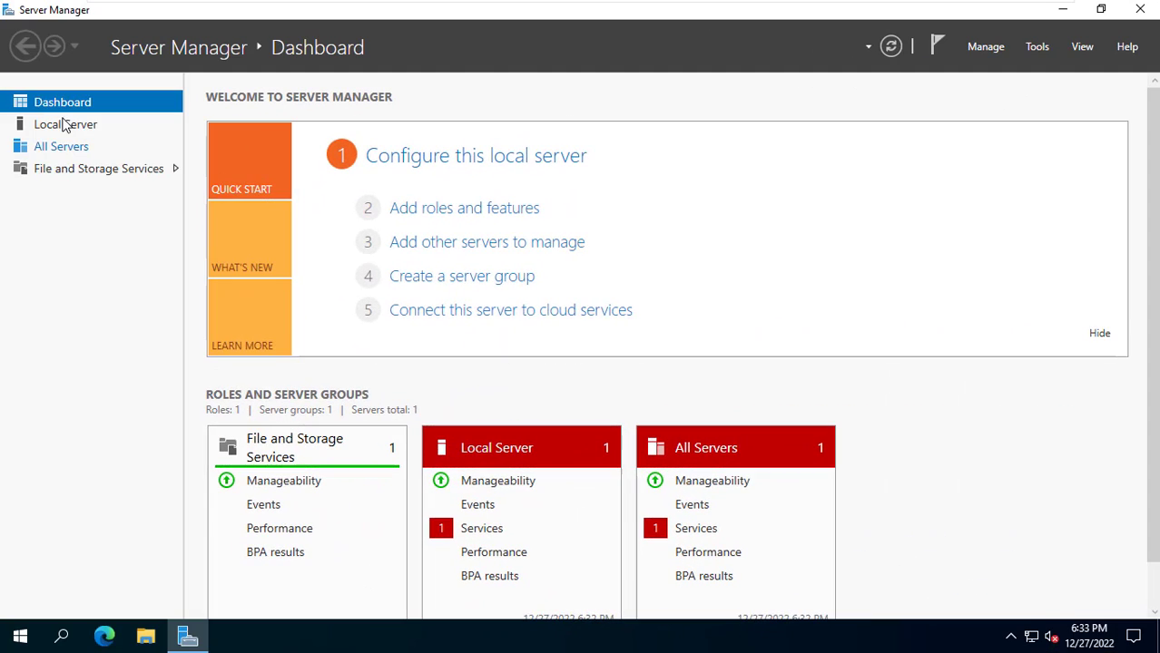
# Return from Local Server to the Server Manager dashboard and launch Add Roles and Features.
pyautogui.click(66, 125)
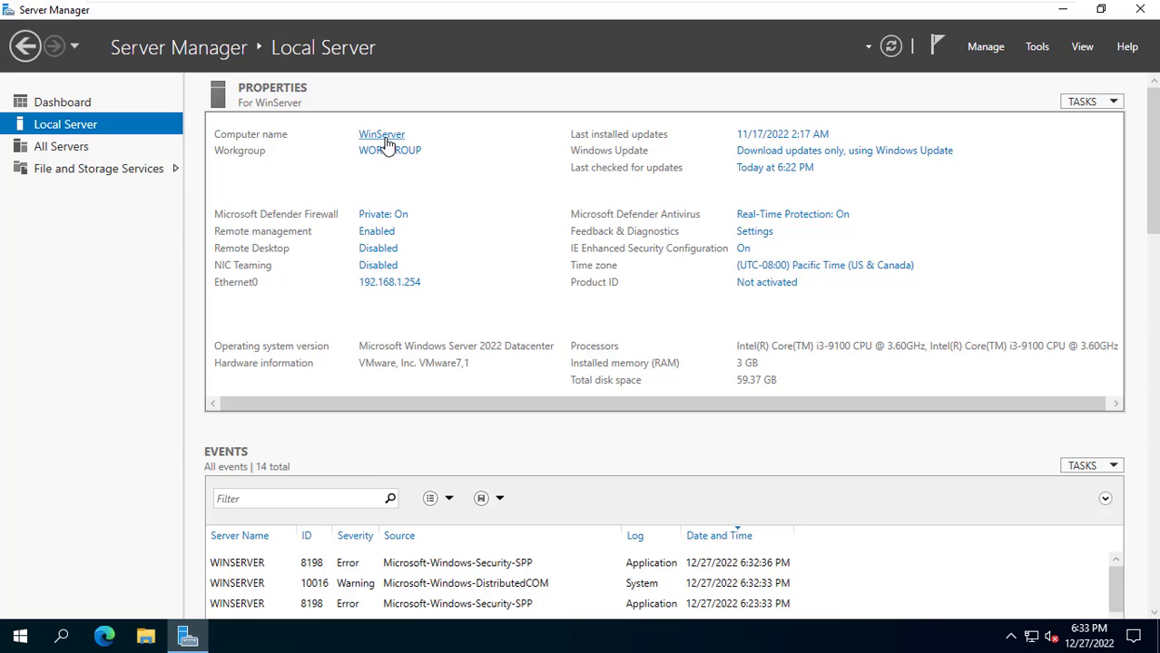
pyautogui.click(87, 106)
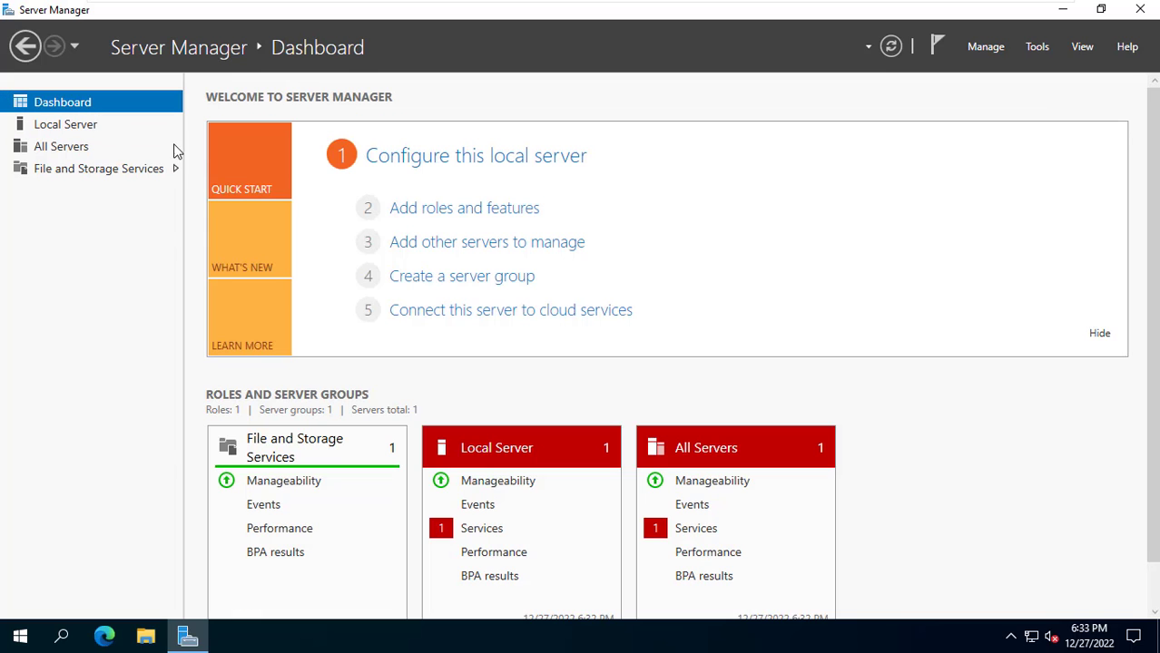
pyautogui.click(462, 211)
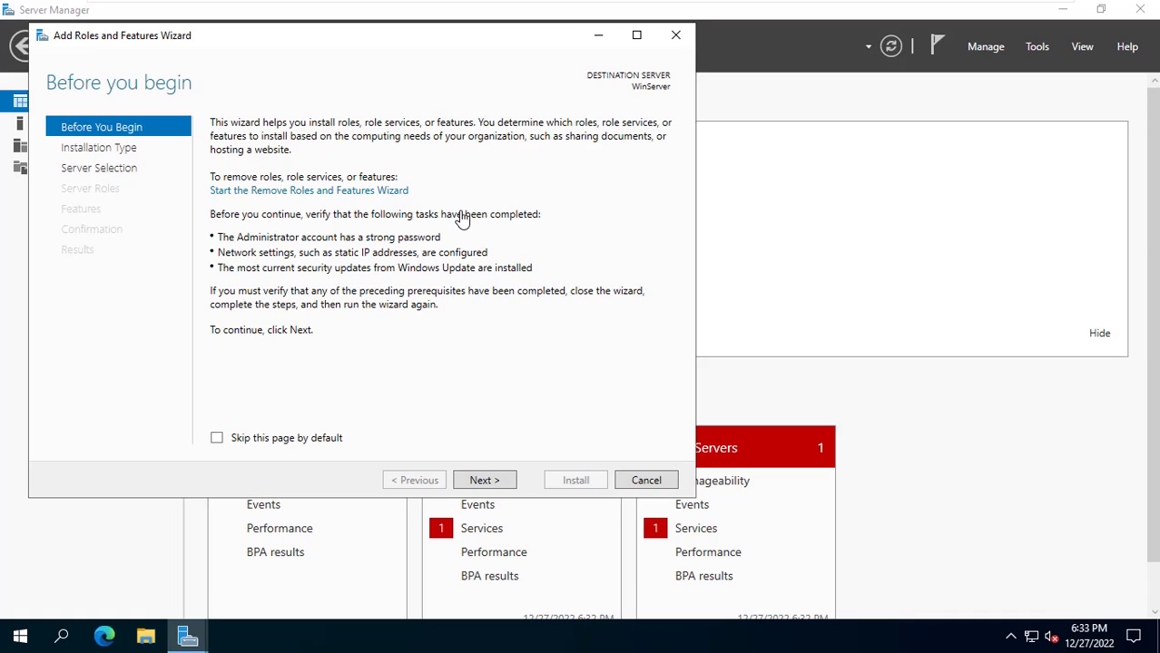
# Advance the wizard to Features, keeping role-based installation on this server.
pyautogui.click(502, 481)
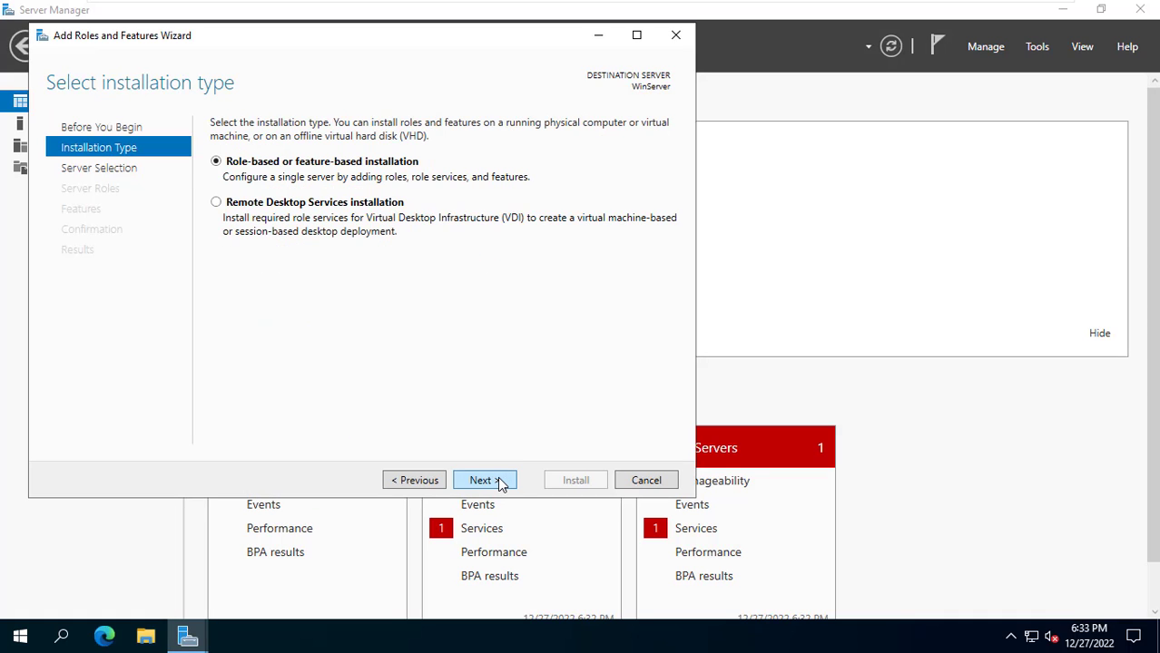
pyautogui.click(502, 482)
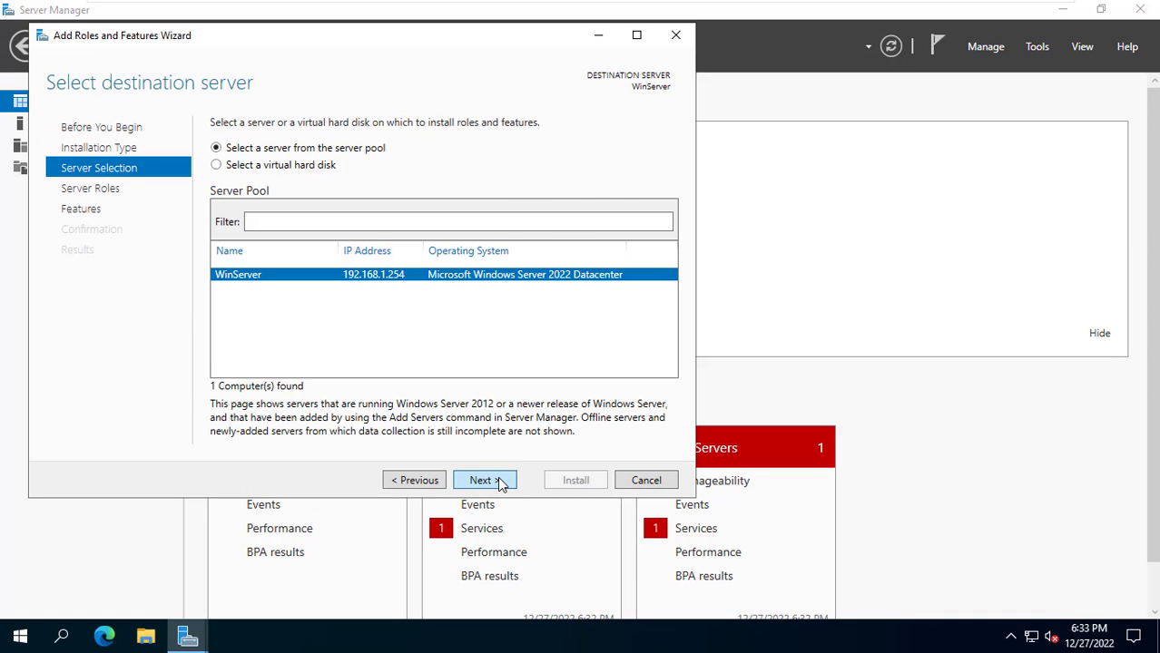
pyautogui.click(501, 482)
pyautogui.click(502, 482)
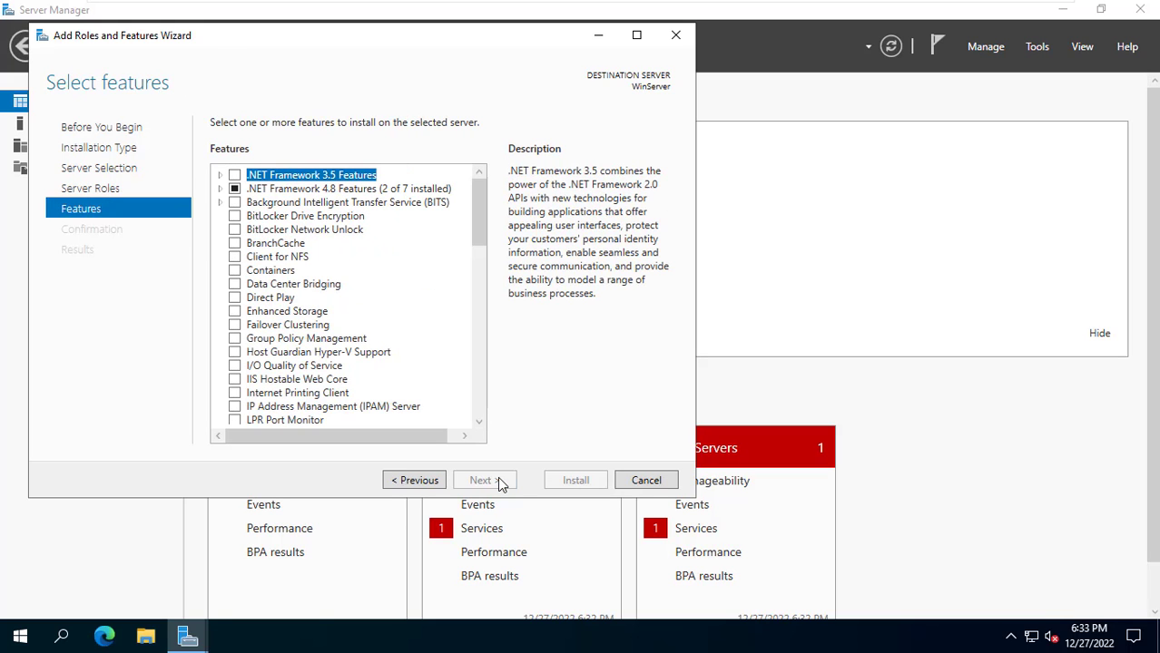
# Select SNMP Service with SNMP WMI Provider and required tools, install, and close the wizard.
pyautogui.moveTo(482, 243); pyautogui.dragTo(476, 335)
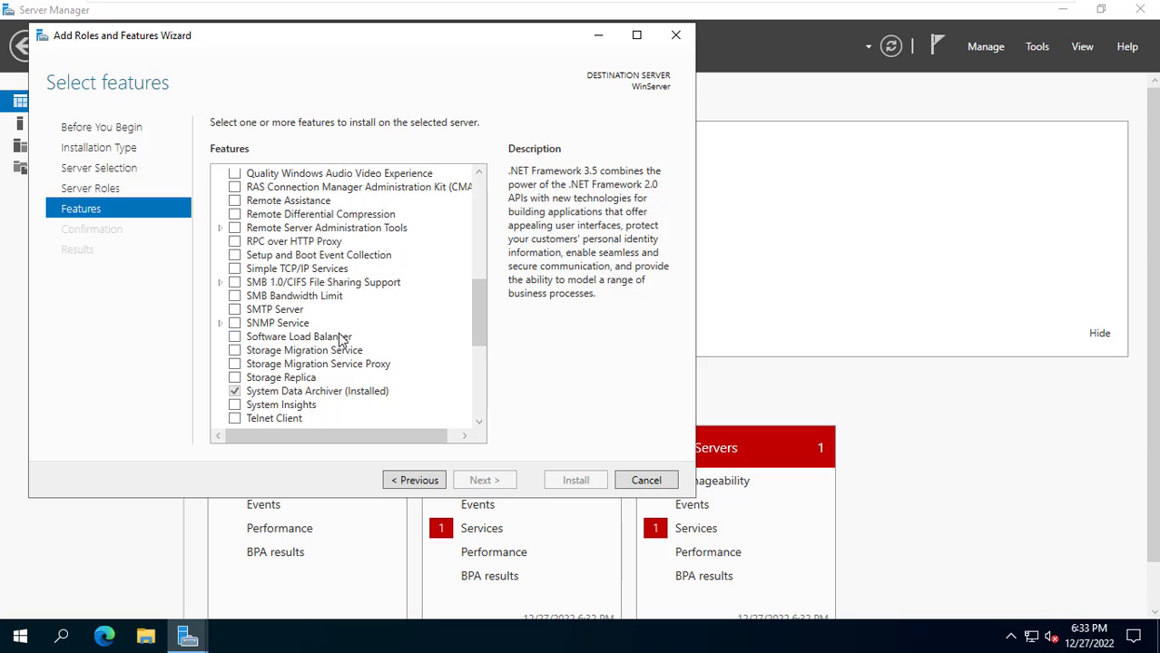
pyautogui.click(292, 324)
pyautogui.click(221, 324)
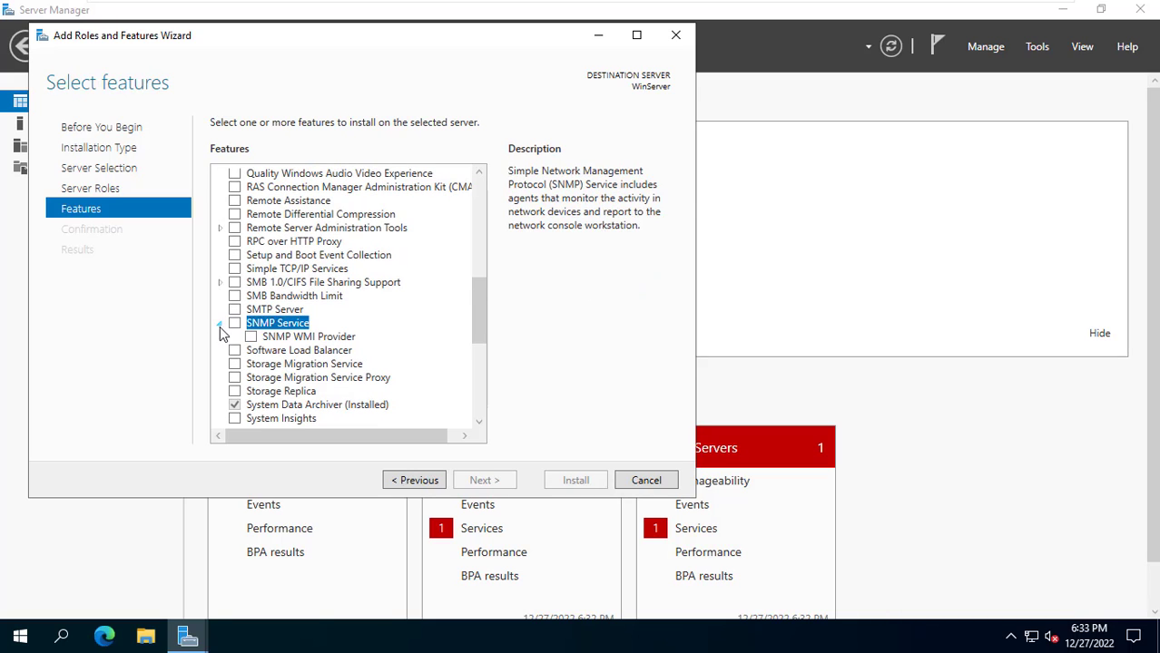
pyautogui.click(251, 337)
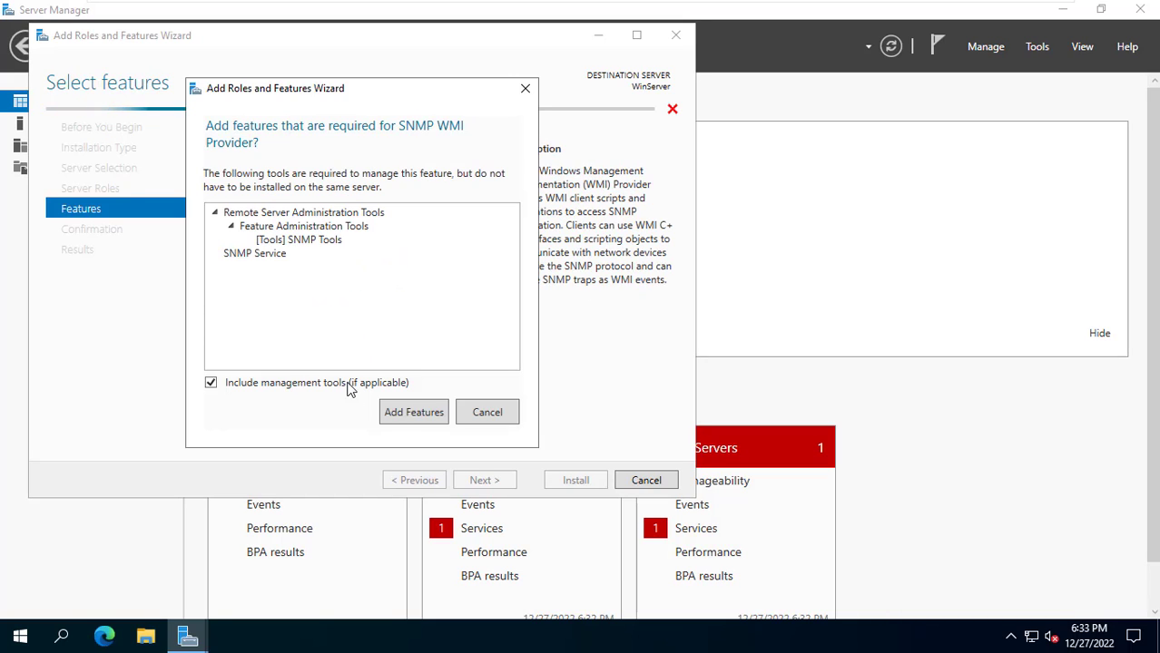
pyautogui.click(399, 410)
pyautogui.click(272, 324)
pyautogui.click(289, 338)
pyautogui.click(482, 487)
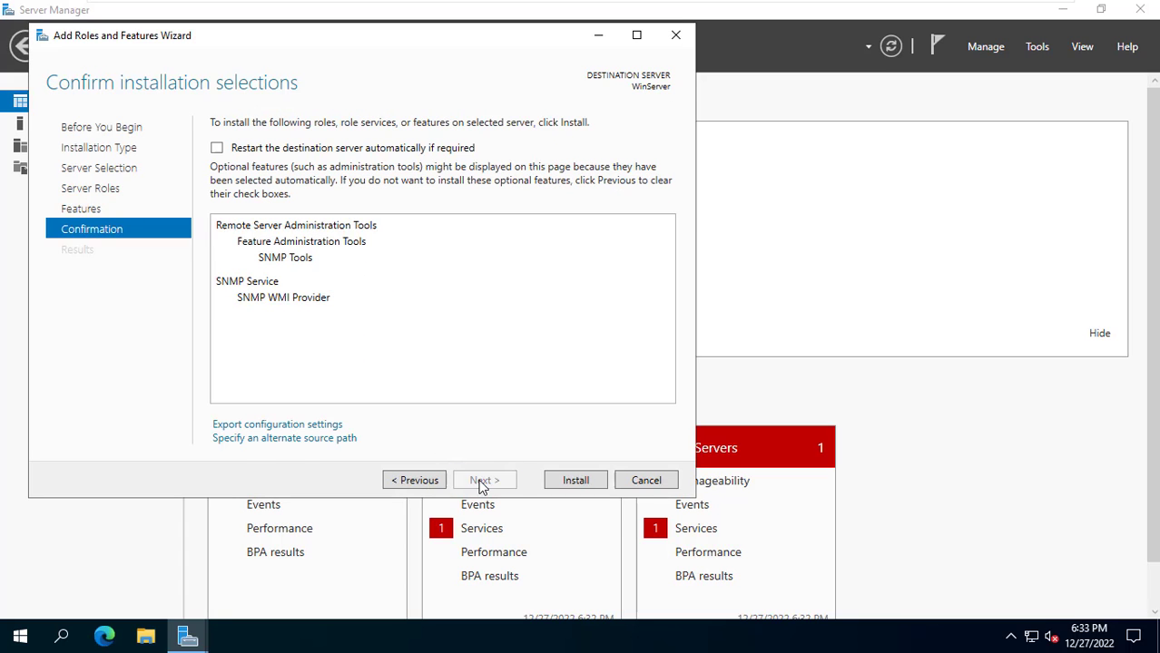
pyautogui.click(569, 481)
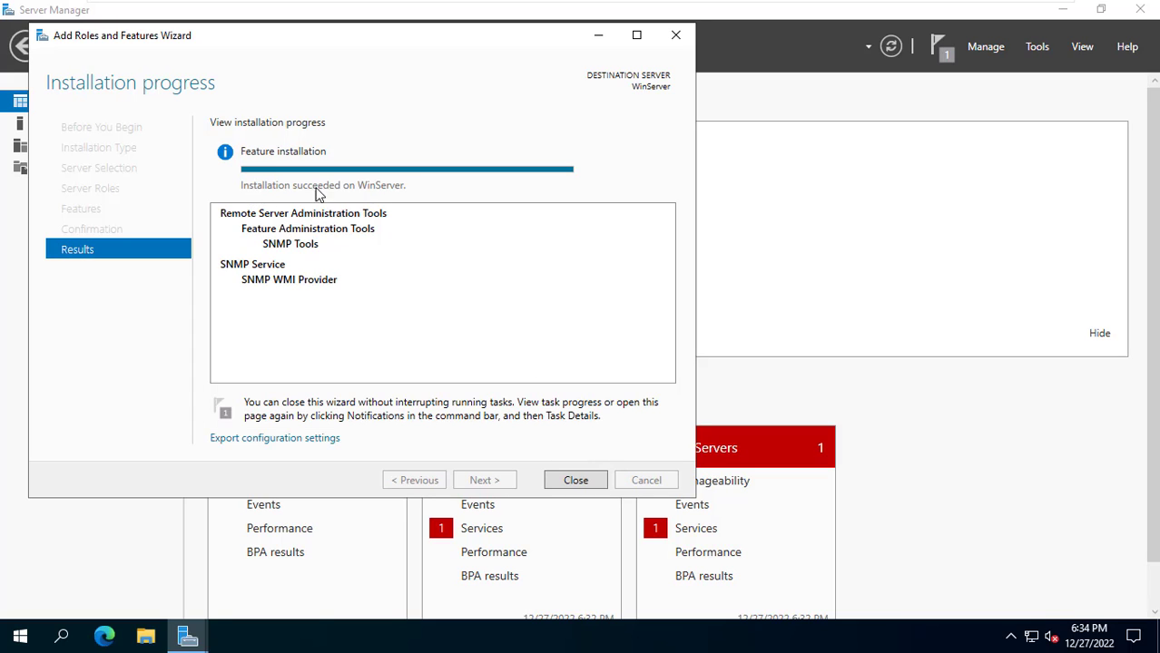
pyautogui.click(566, 483)
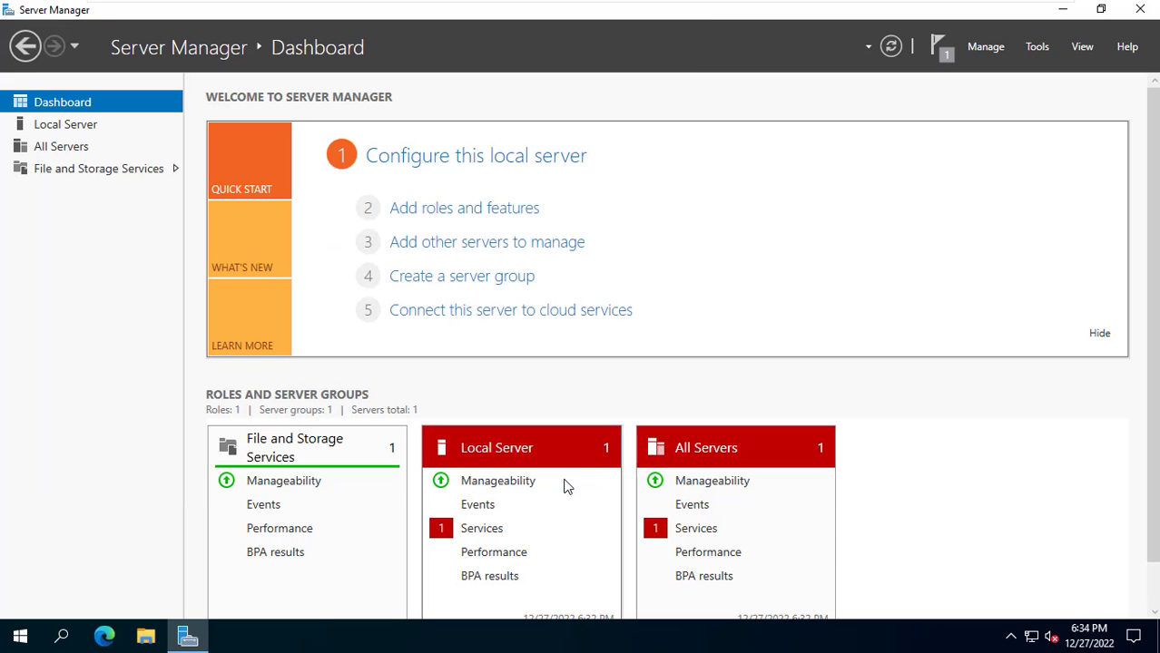
# Open the Services console from Tools and bring up SNMP Service properties.
pyautogui.click(1051, 51)
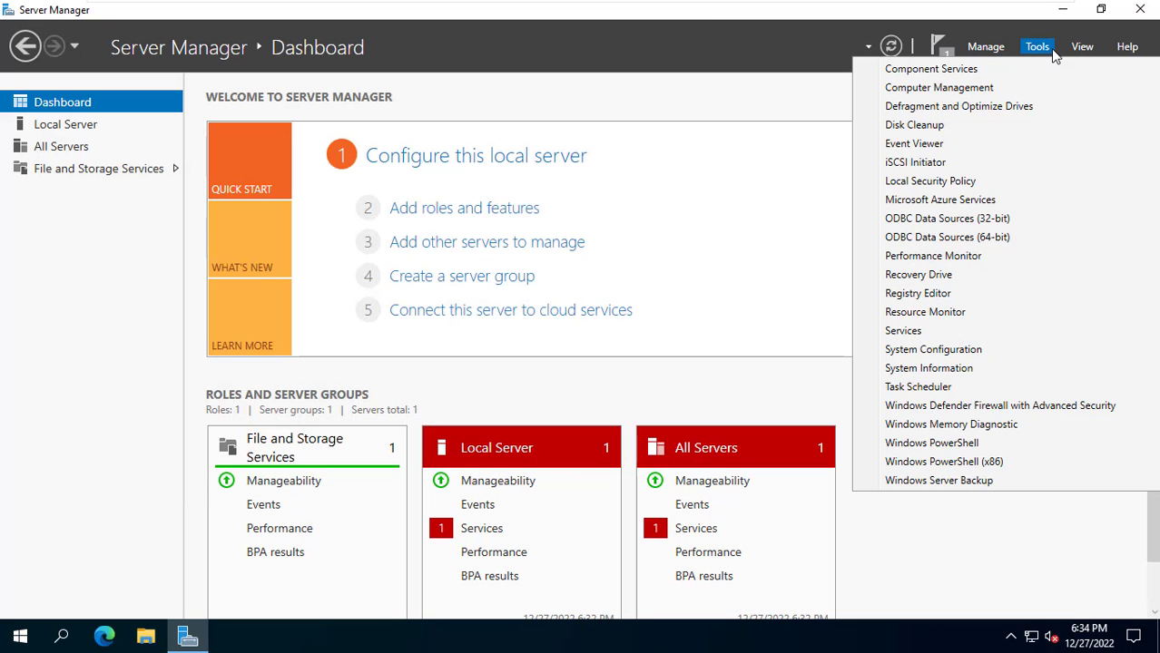
pyautogui.click(927, 332)
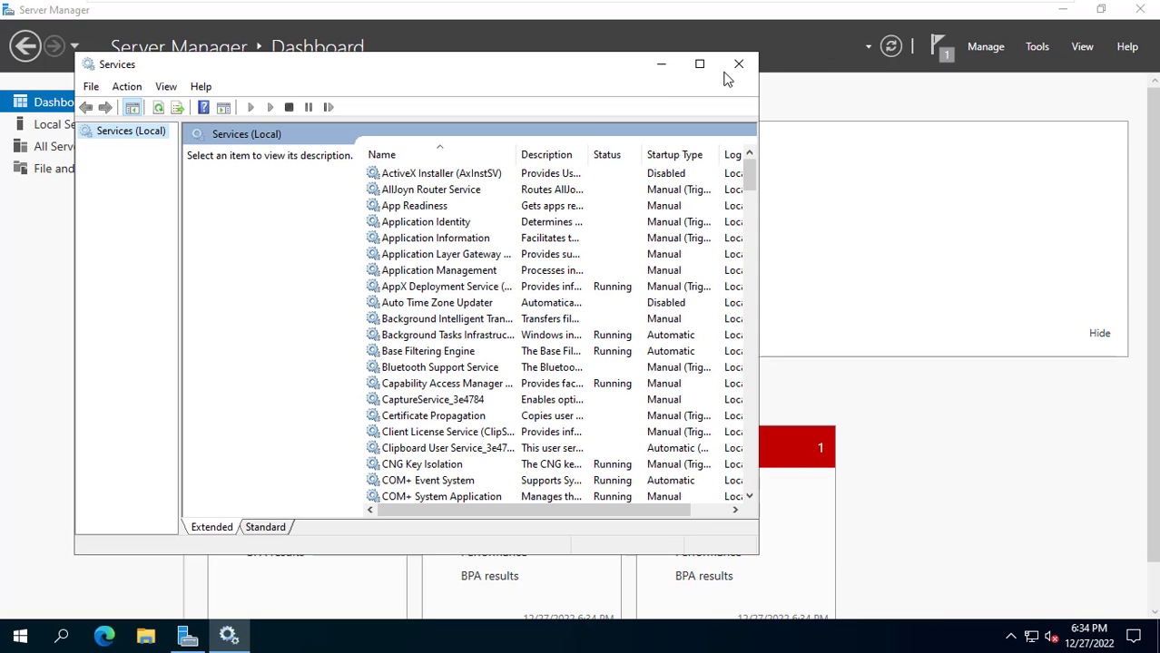
pyautogui.click(701, 65)
pyautogui.click(360, 262)
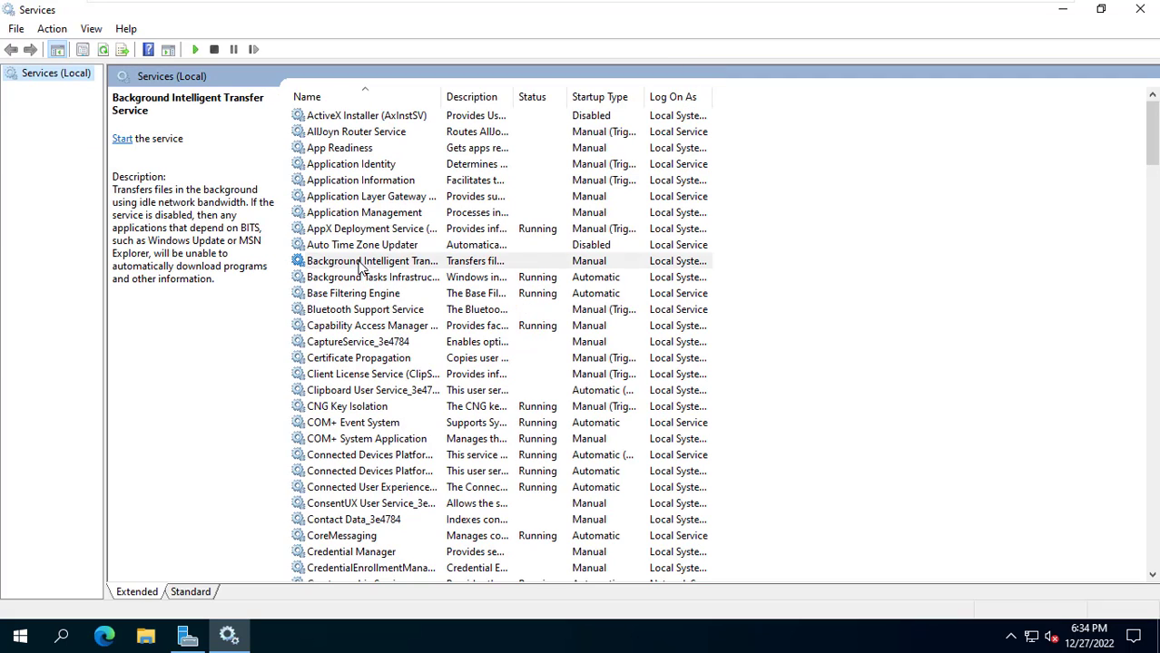
pyautogui.press('s')
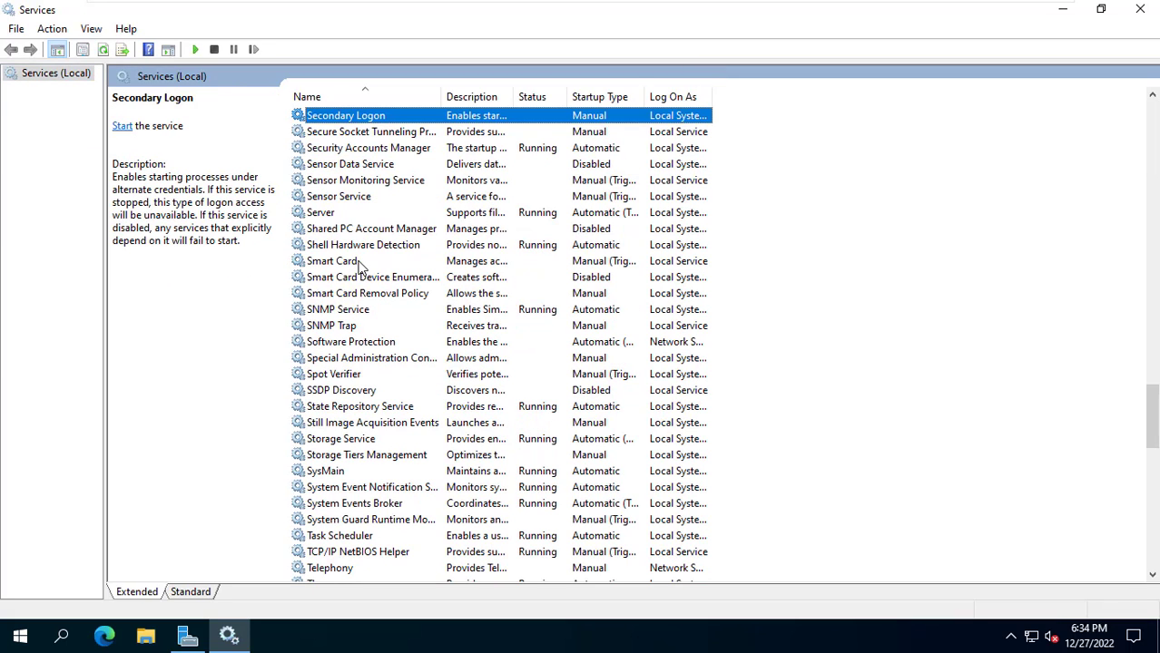
pyautogui.click(362, 310)
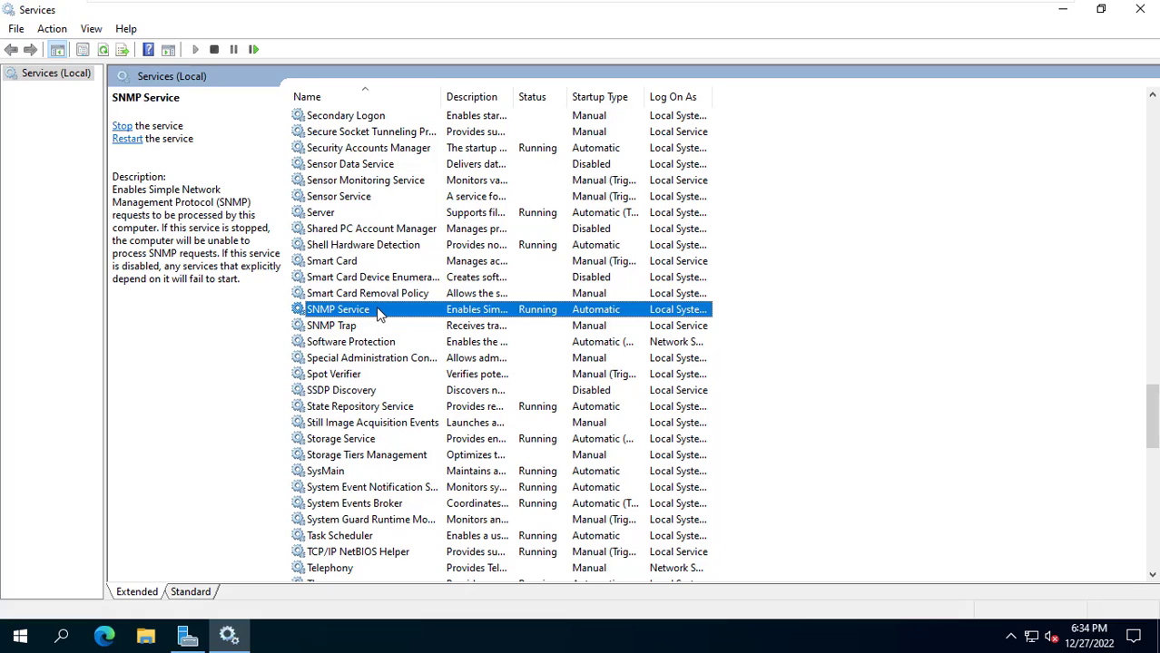
pyautogui.doubleClick(378, 313)
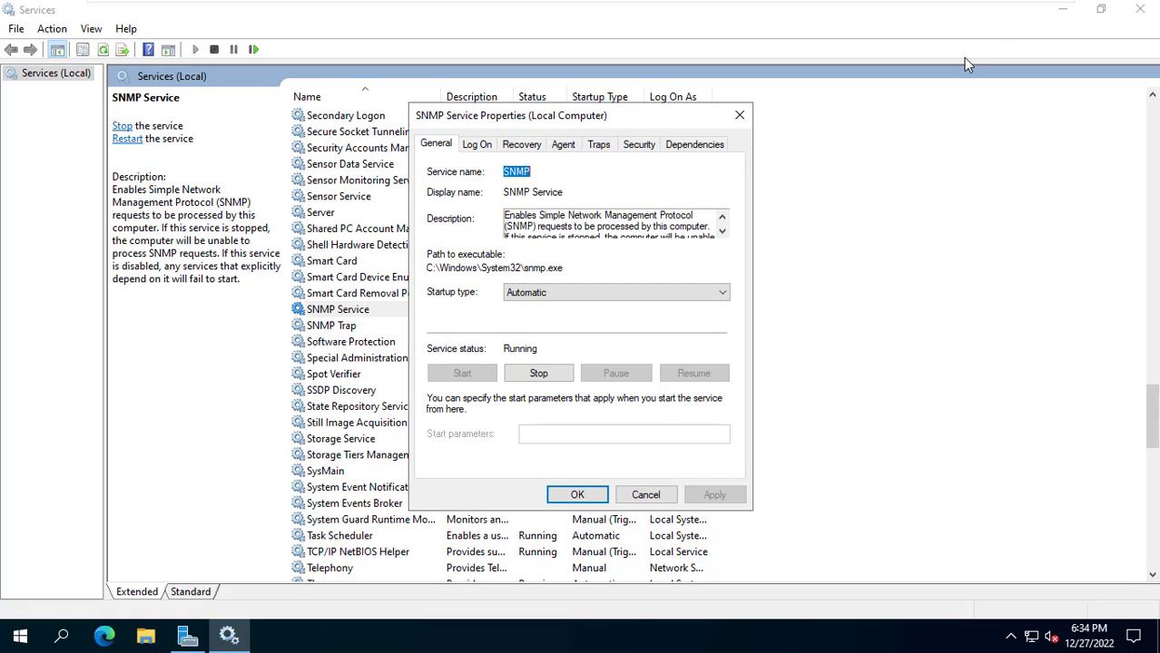
pyautogui.click(1062, 11)
pyautogui.click(1063, 12)
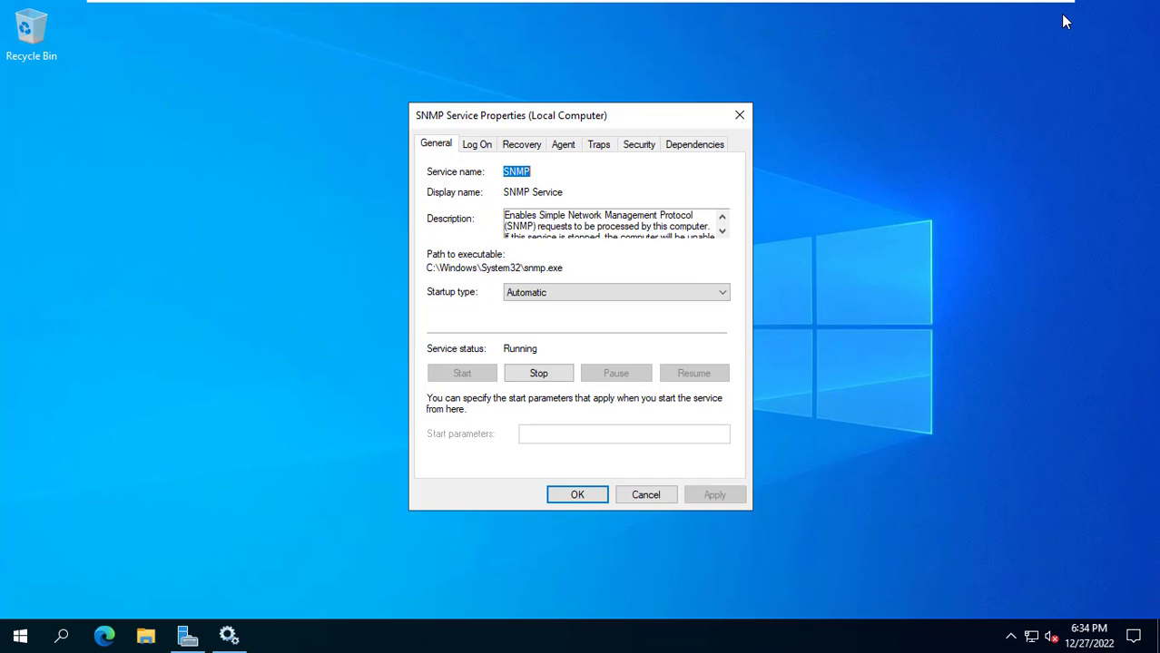
# Enable the Physical service type on the Agent tab and apply.
pyautogui.click(564, 148)
pyautogui.click(478, 331)
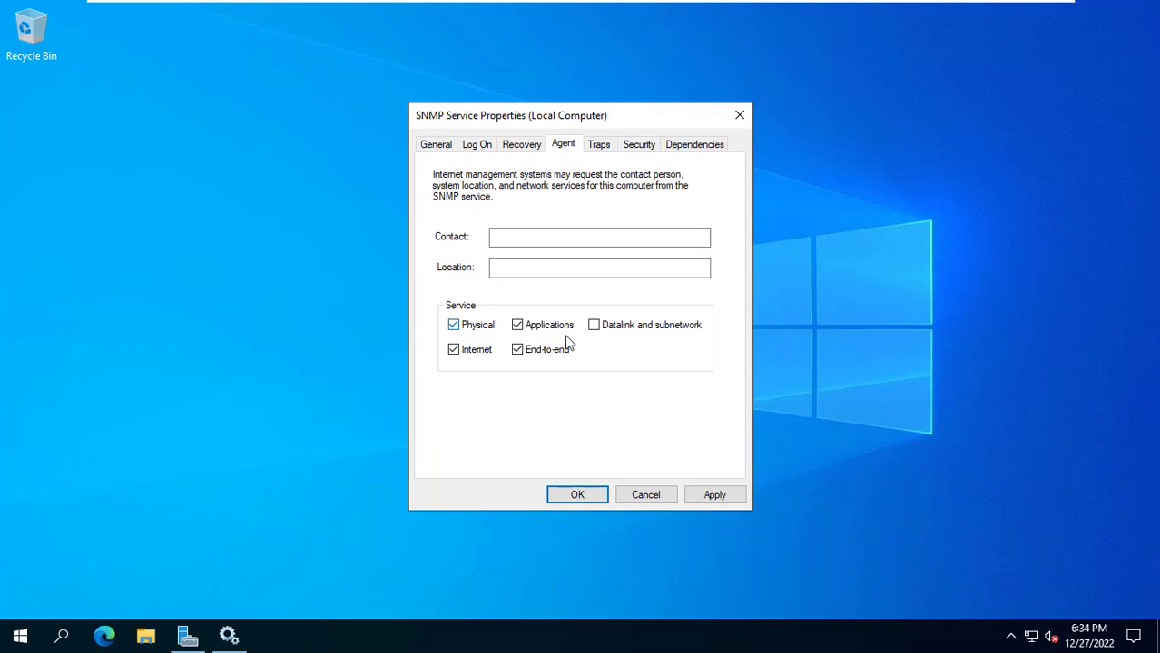
pyautogui.click(714, 495)
# Add community 'public' with READ ONLY rights, accept packets from any host, and save.
pyautogui.click(641, 150)
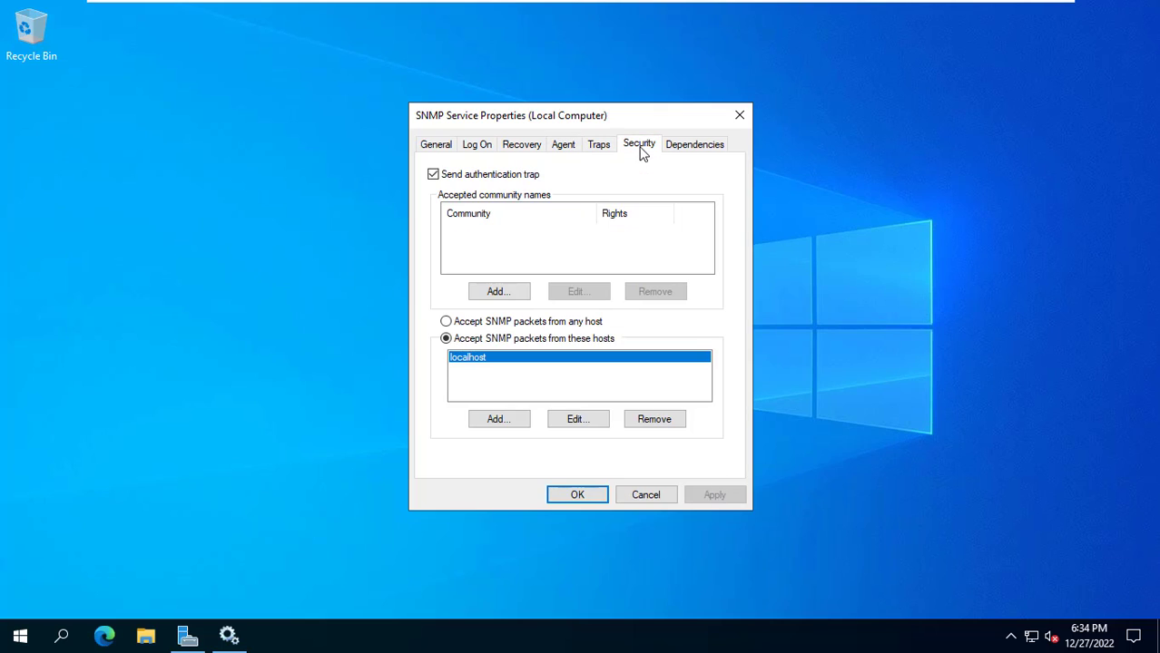
pyautogui.click(534, 323)
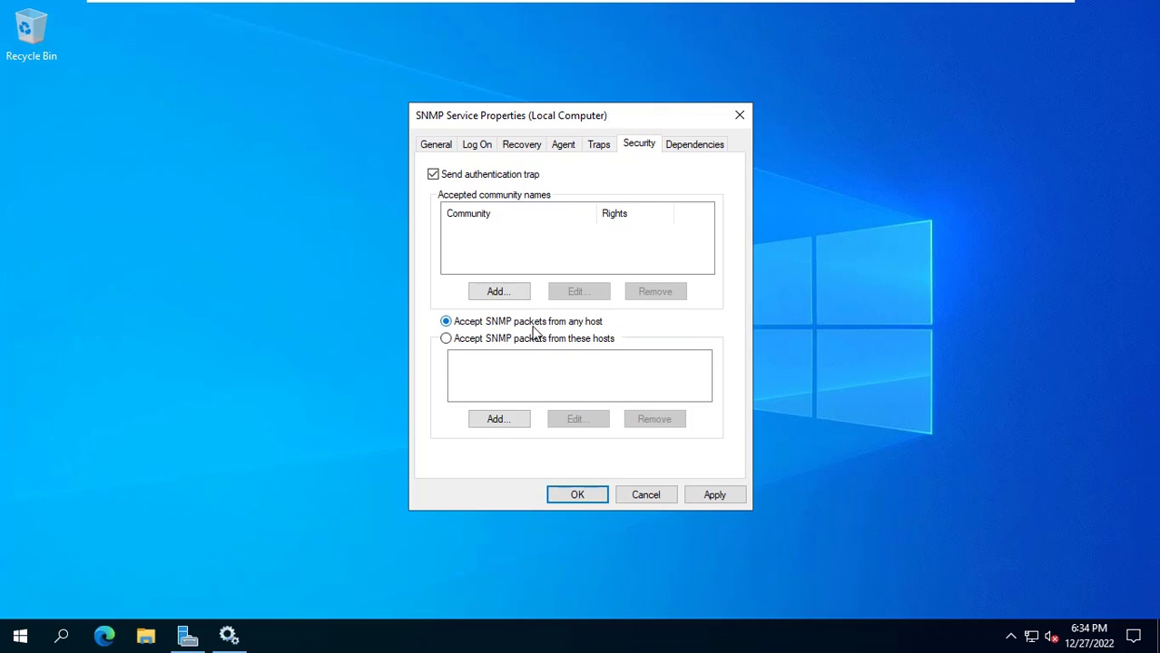
pyautogui.click(498, 292)
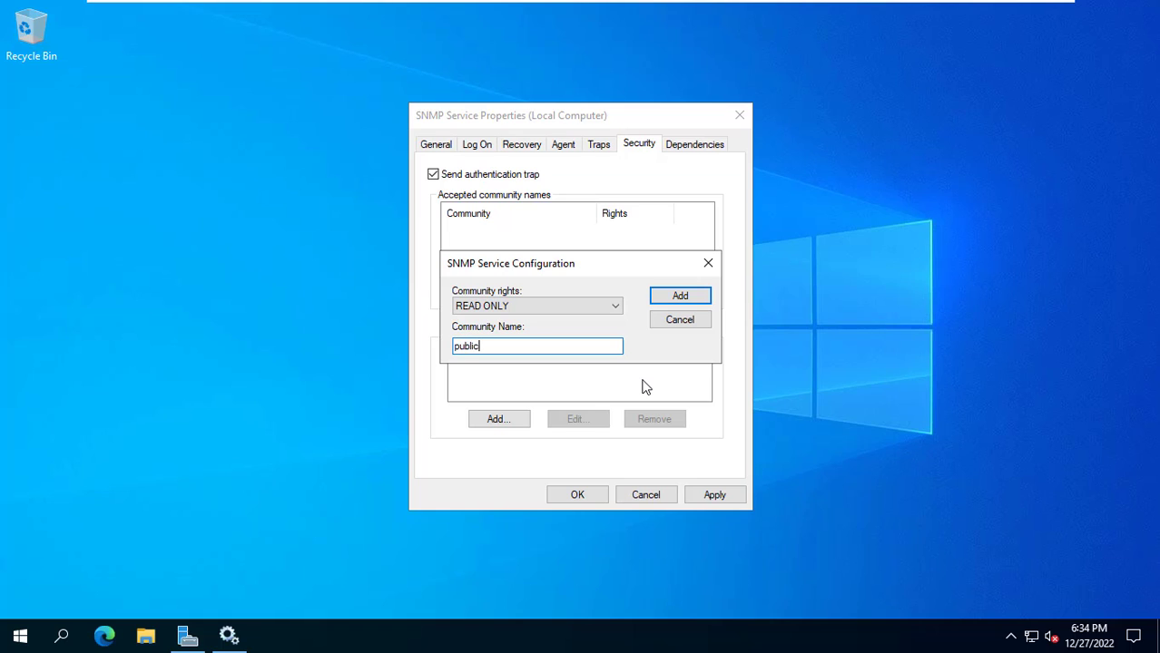
pyautogui.click(593, 306)
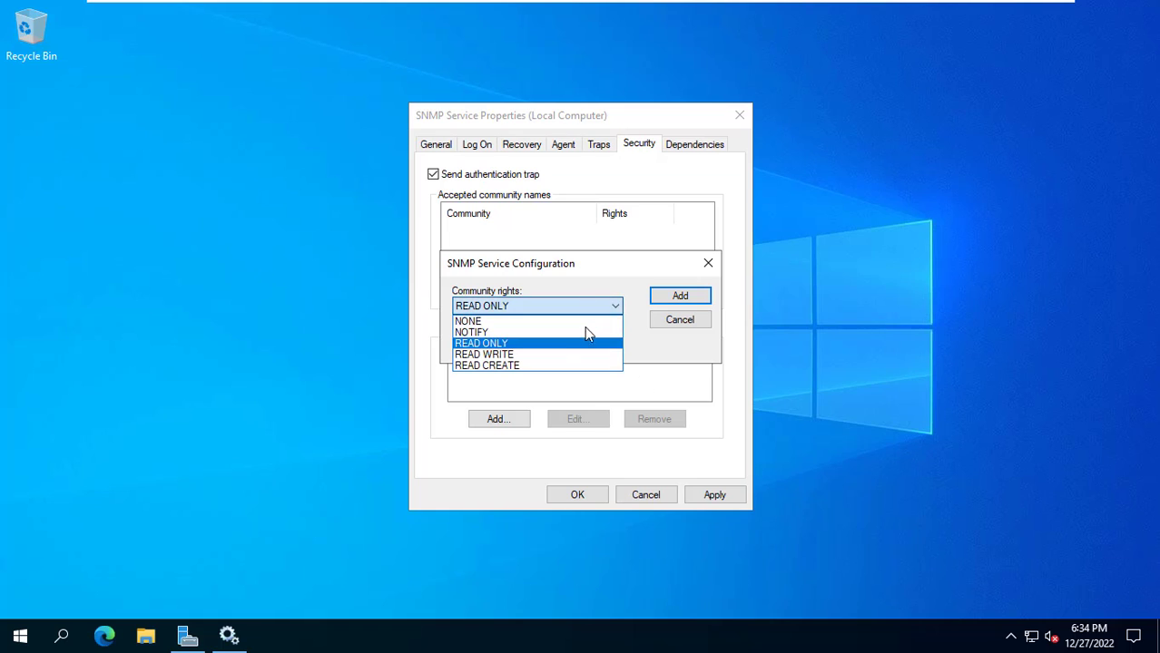
pyautogui.click(590, 340)
pyautogui.moveTo(547, 346); pyautogui.dragTo(397, 344)
pyautogui.click(694, 300)
pyautogui.click(486, 233)
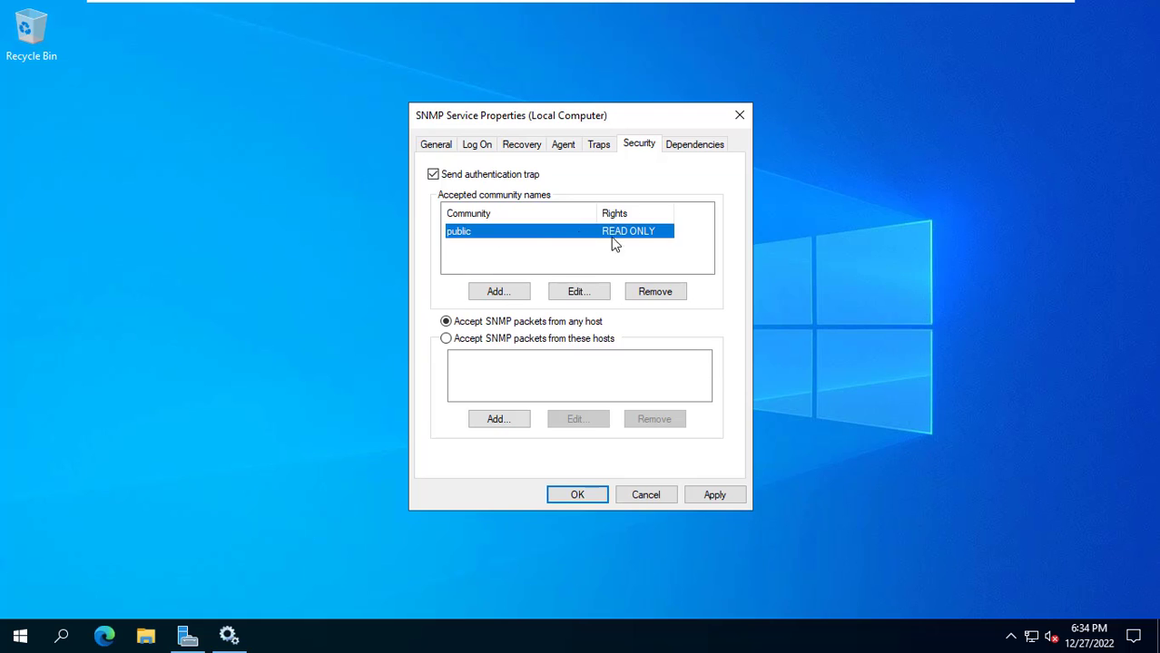
pyautogui.click(700, 490)
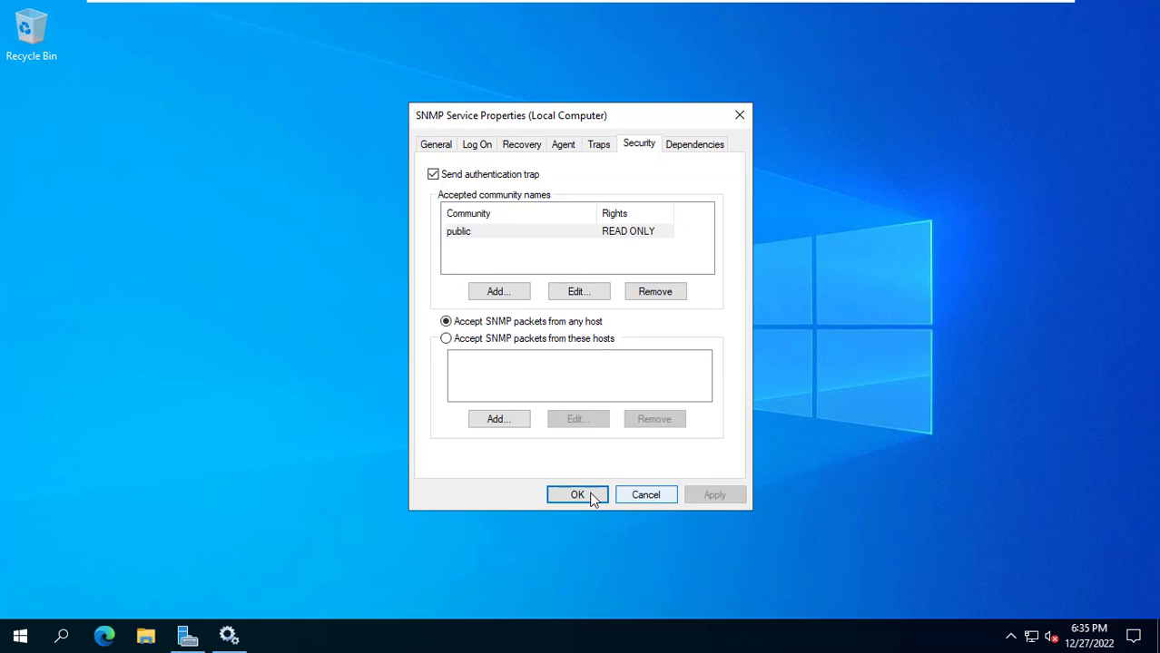
pyautogui.click(594, 495)
# Restart the SNMP Service and close the Services window.
pyautogui.click(230, 638)
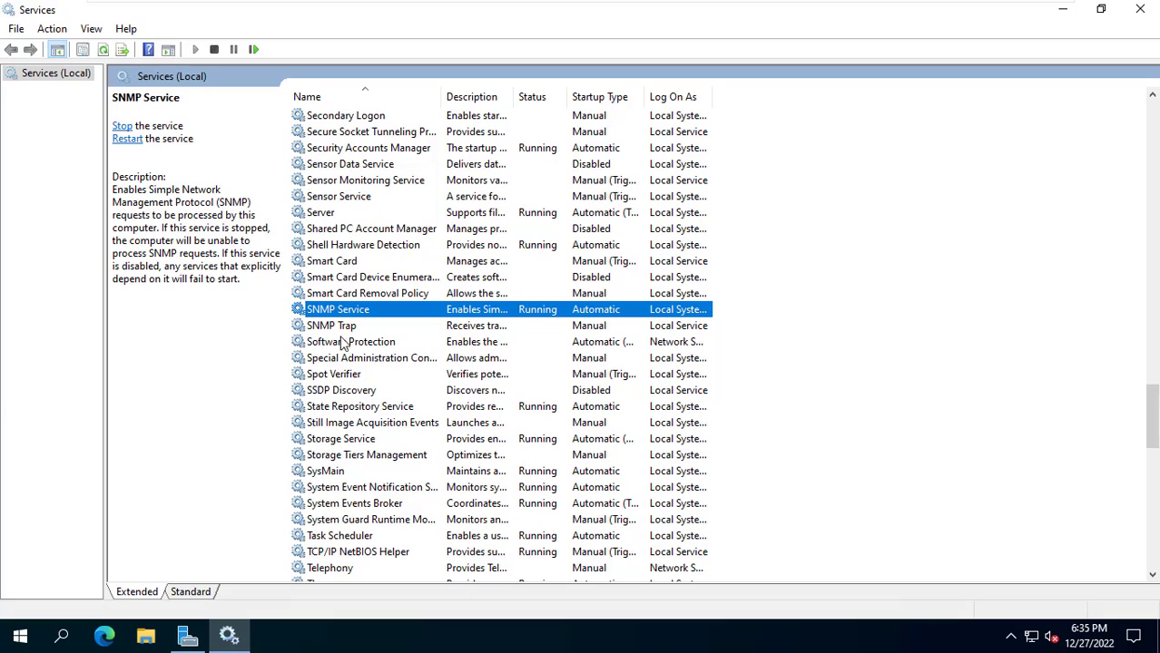
pyautogui.click(125, 140)
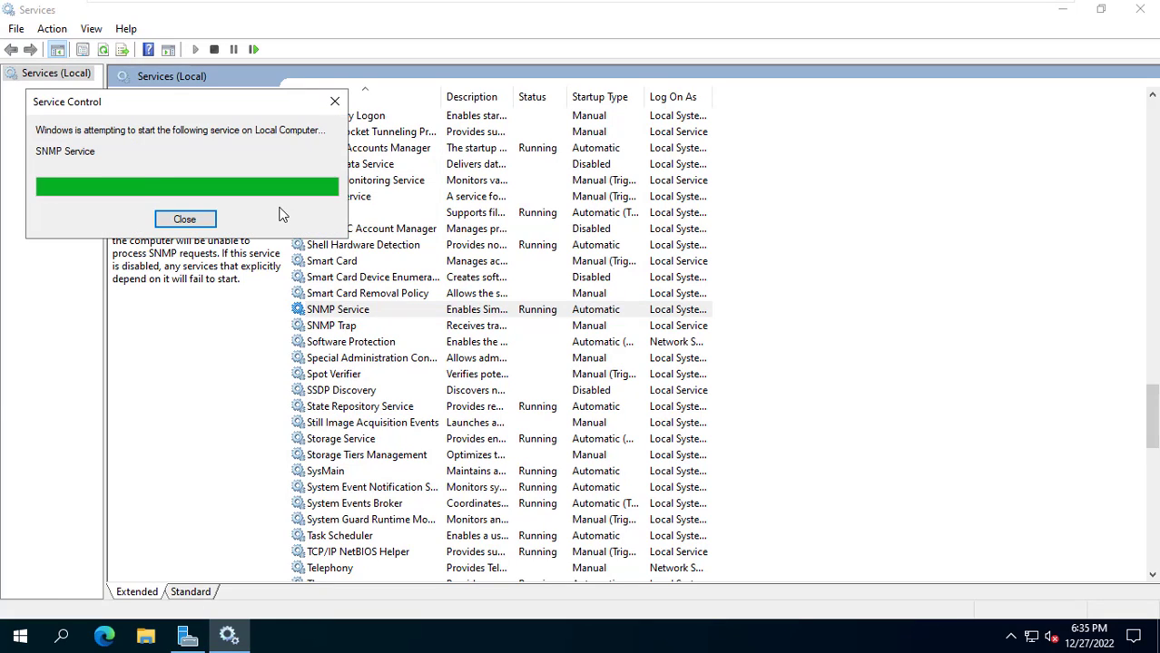
pyautogui.click(1140, 9)
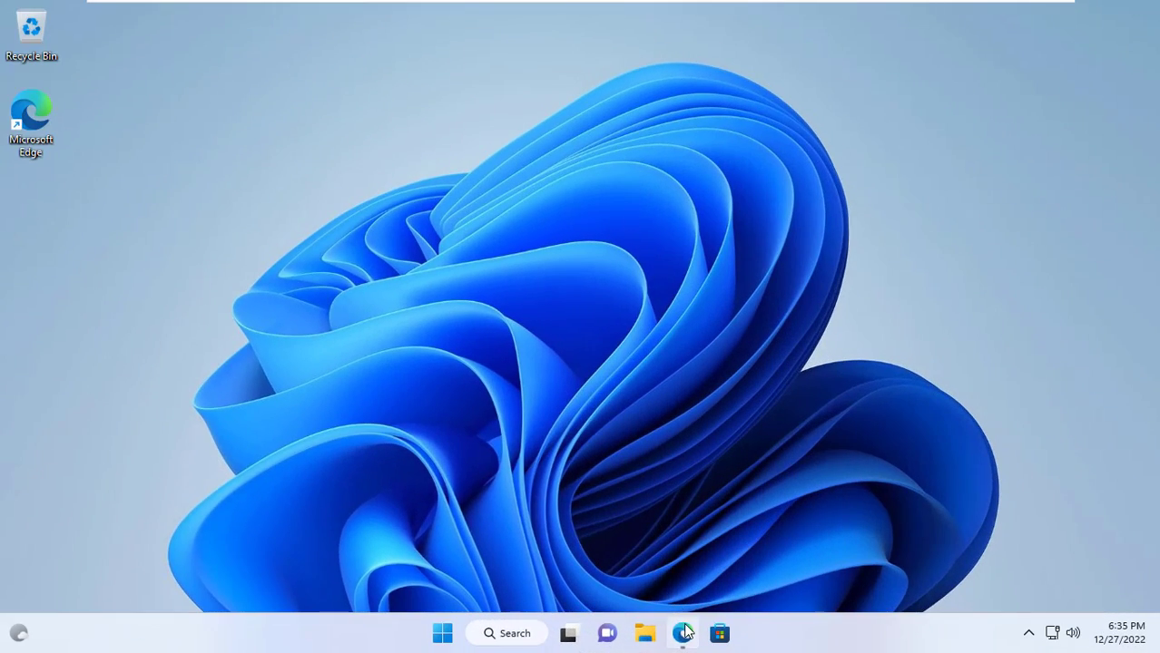
# Close the ActiveState Perl tab, find the 'perl mrtg' command in the MRTG guide, and hide Edge.
pyautogui.click(670, 622)
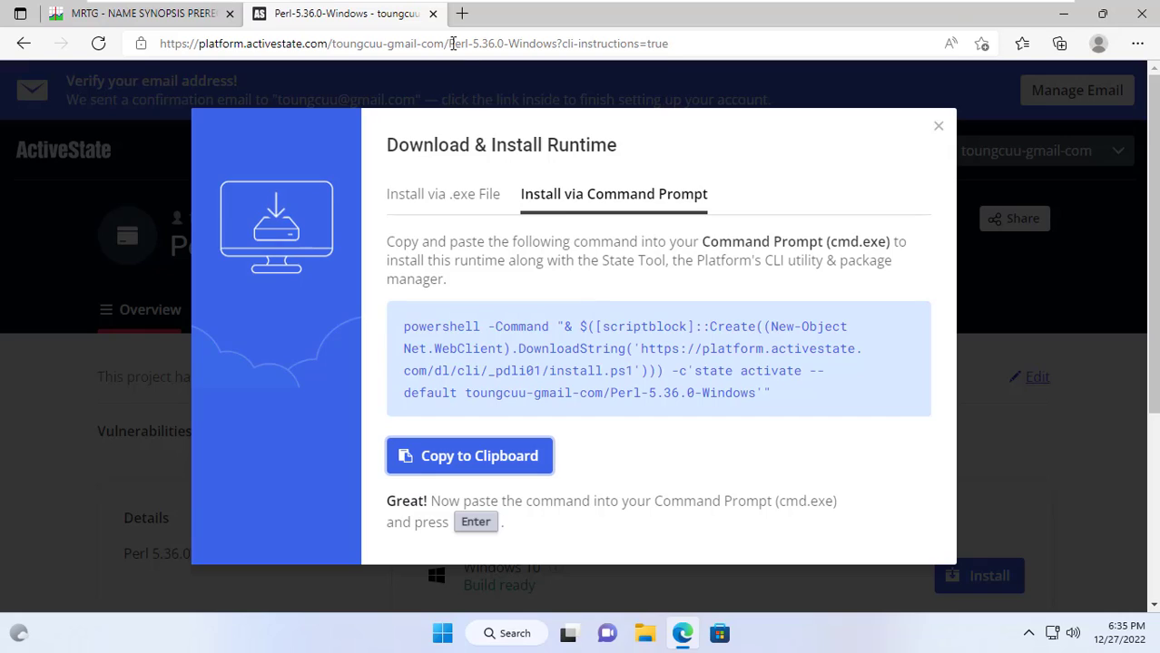
pyautogui.click(434, 14)
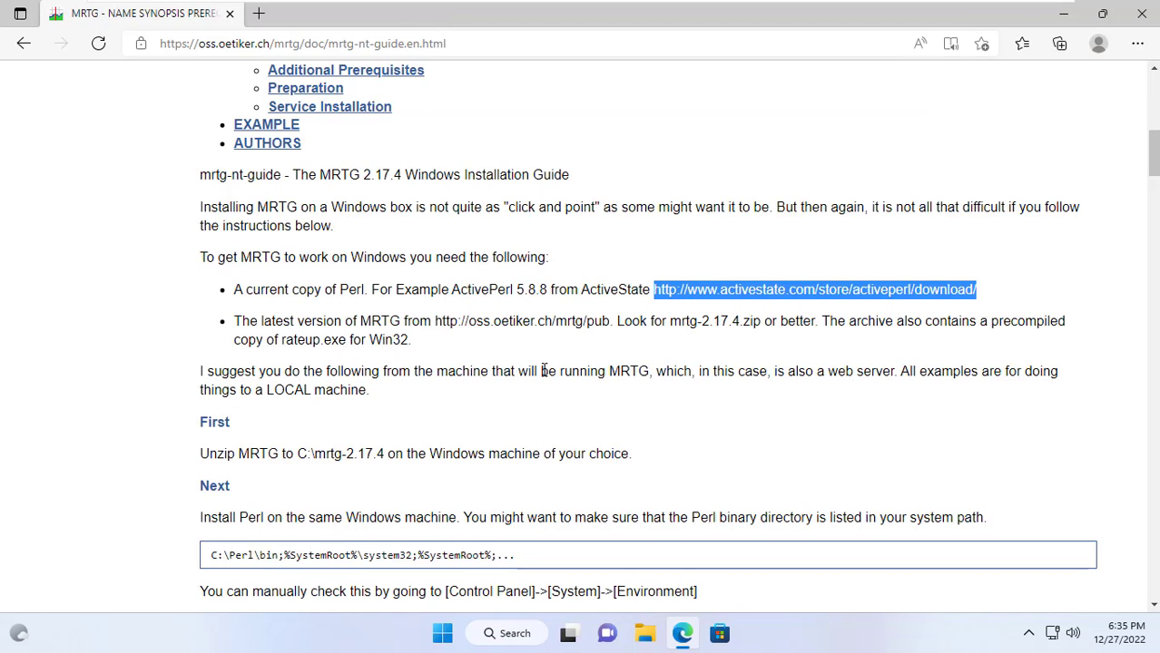
pyautogui.scroll(-3, 548, 363)
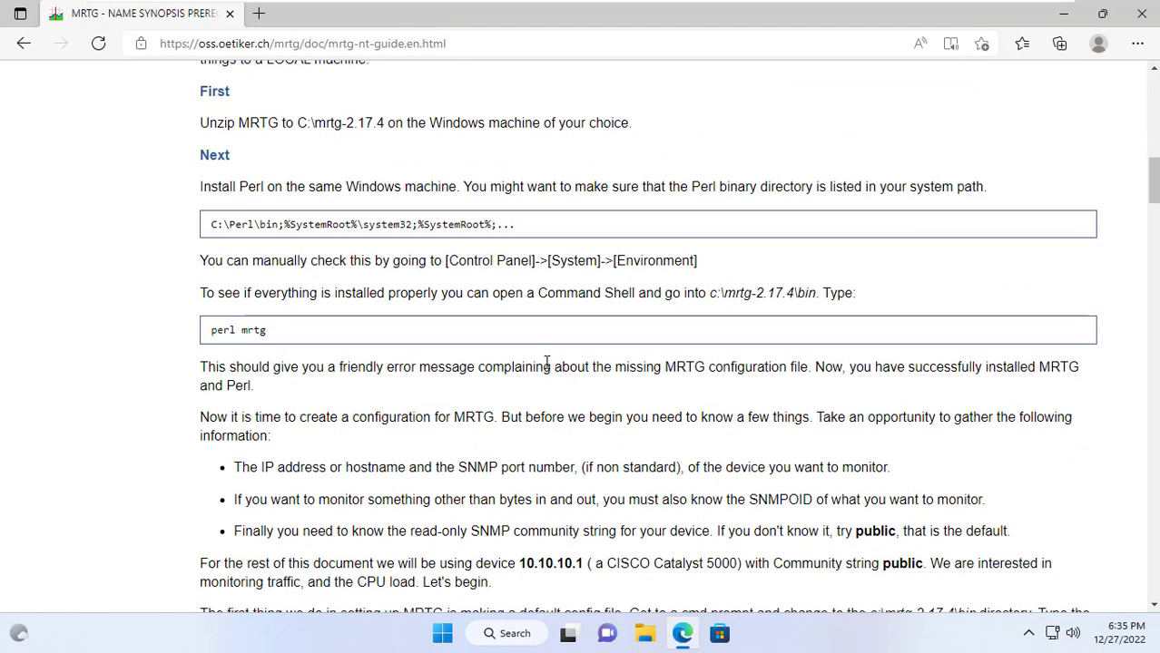
pyautogui.moveTo(212, 330); pyautogui.dragTo(305, 336)
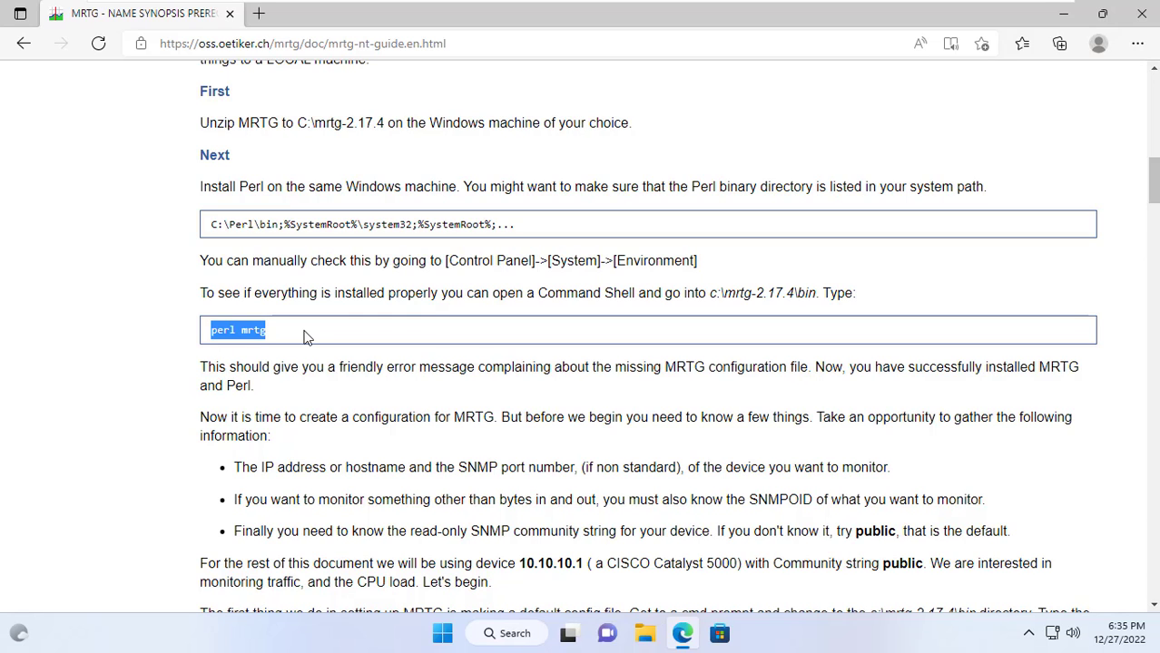
pyautogui.doubleClick(1035, 13)
pyautogui.press('super+d')
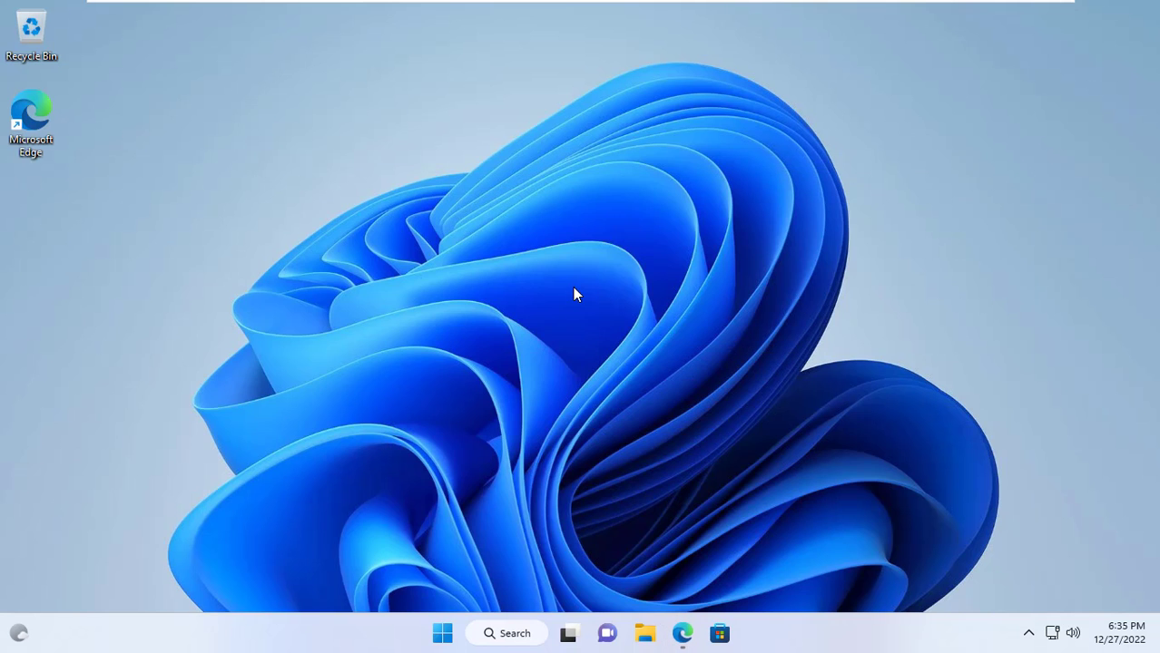
# Browse File Explorer to This PC > Local Disk (C:) > mrtg > bin.
pyautogui.click(648, 626)
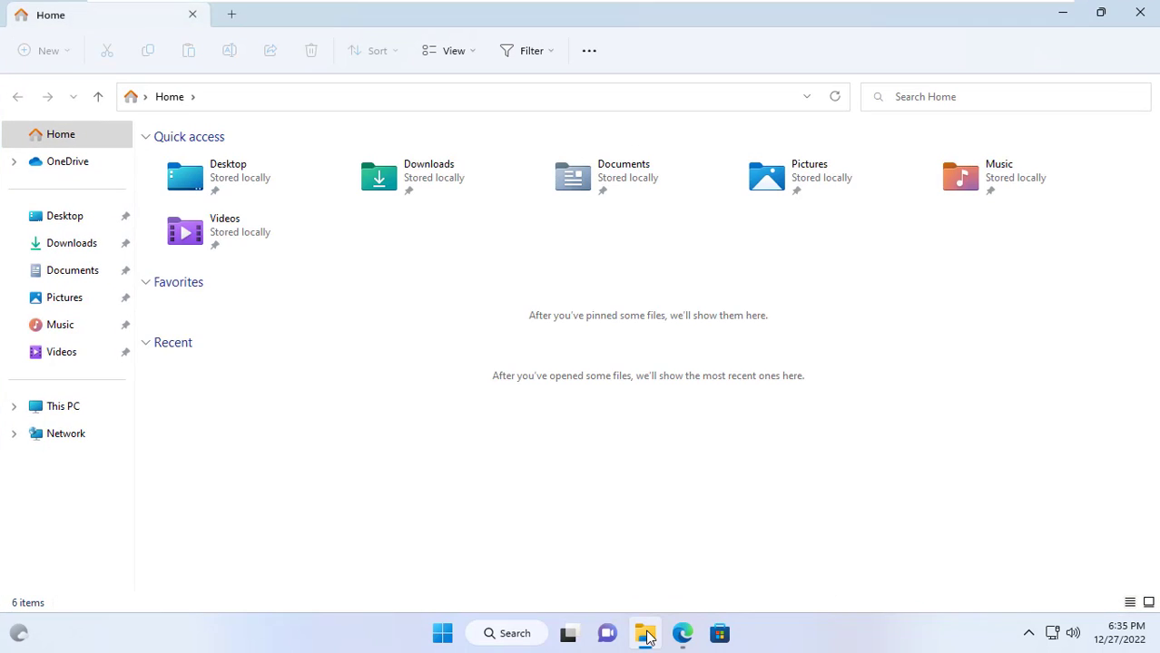
pyautogui.click(56, 409)
pyautogui.click(214, 175)
pyautogui.doubleClick(214, 174)
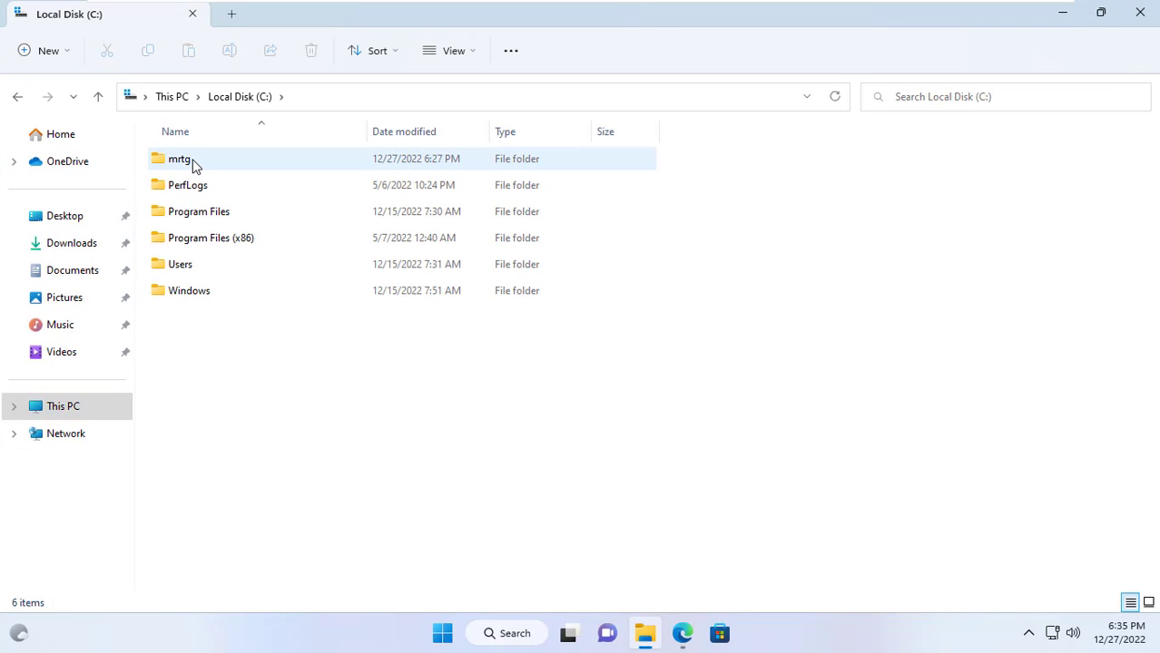
pyautogui.doubleClick(193, 167)
pyautogui.click(186, 165)
pyautogui.doubleClick(188, 166)
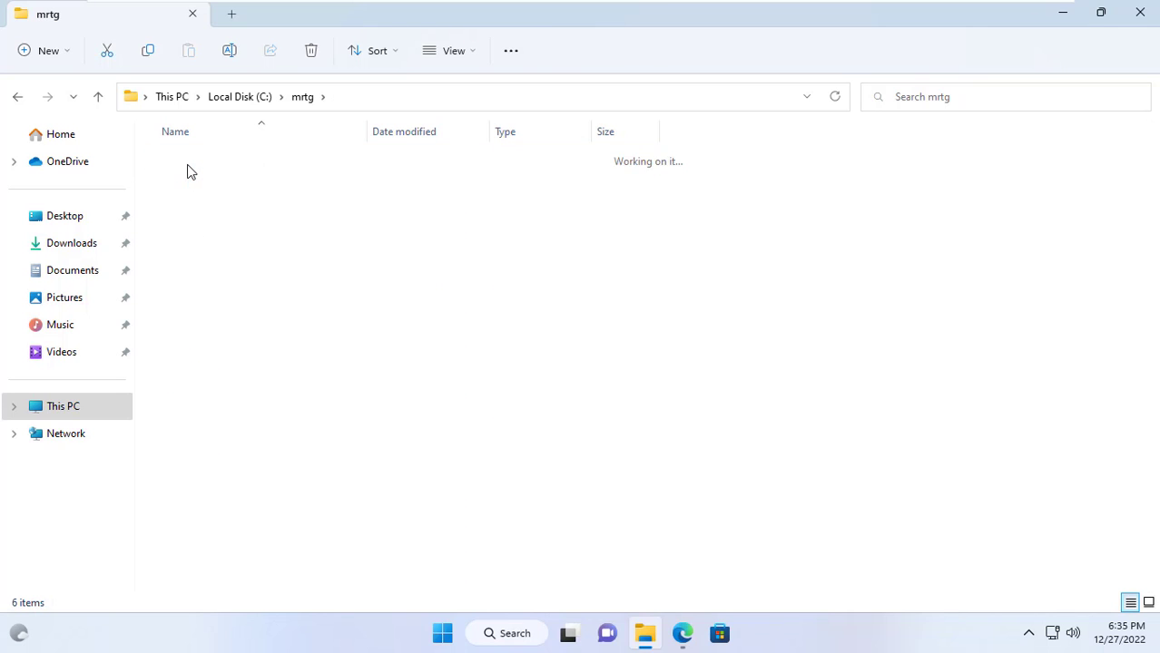
# Open a PowerShell terminal in C:\mrtg\bin and minimize Explorer.
pyautogui.rightClick(268, 374)
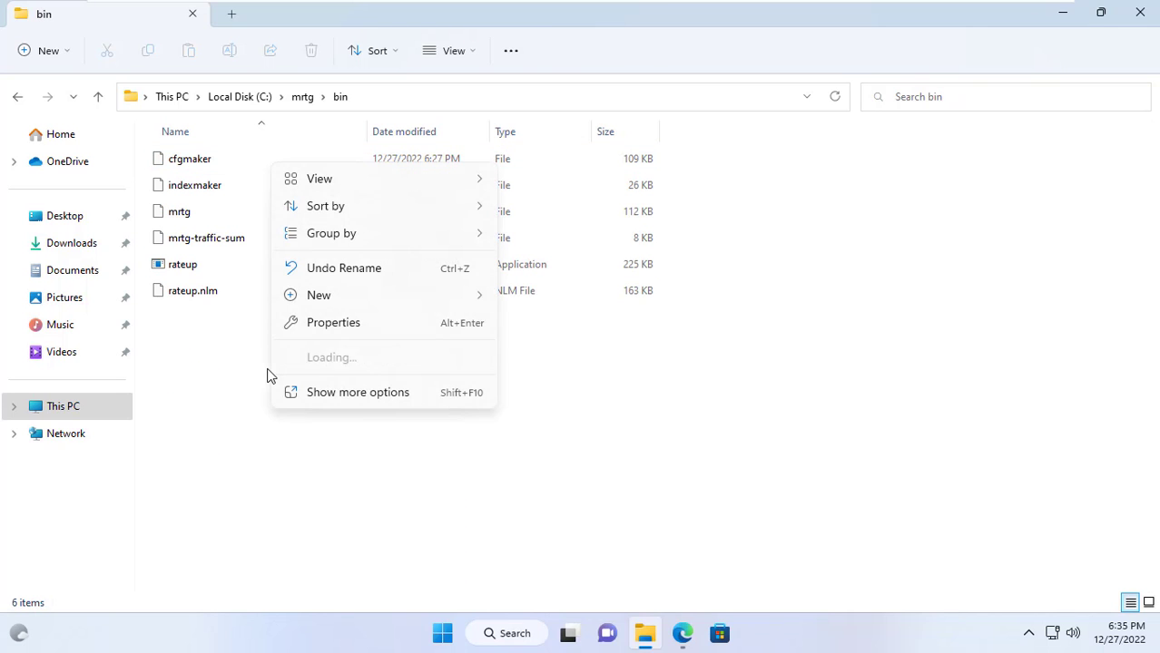
pyautogui.click(352, 358)
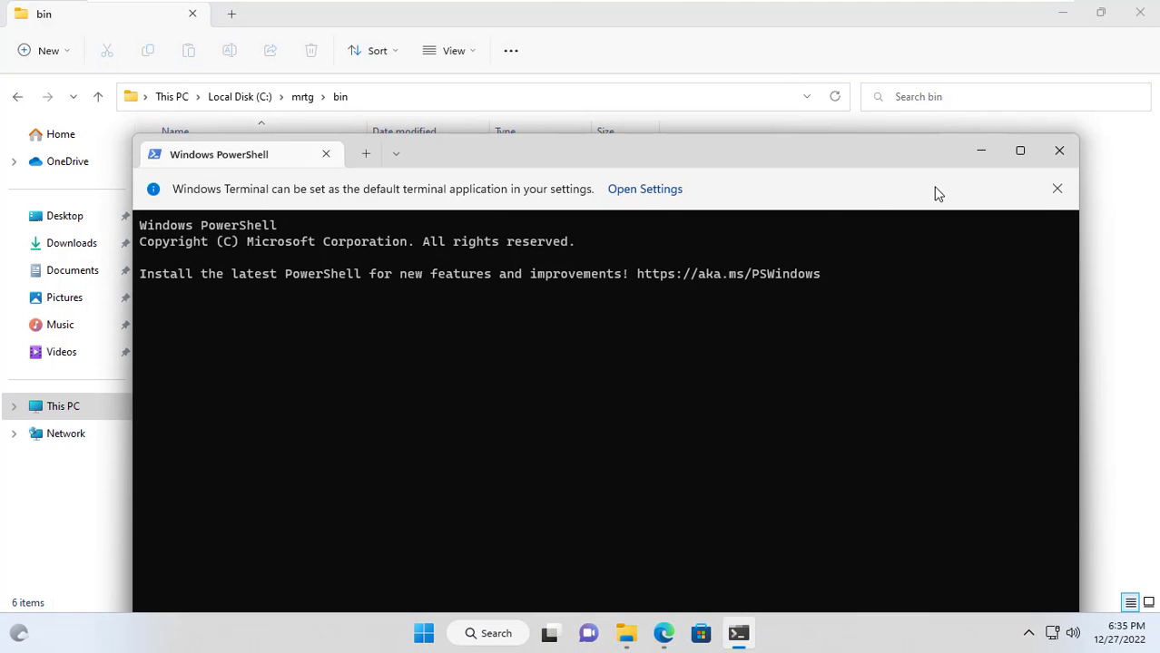
pyautogui.click(1057, 189)
pyautogui.click(1063, 15)
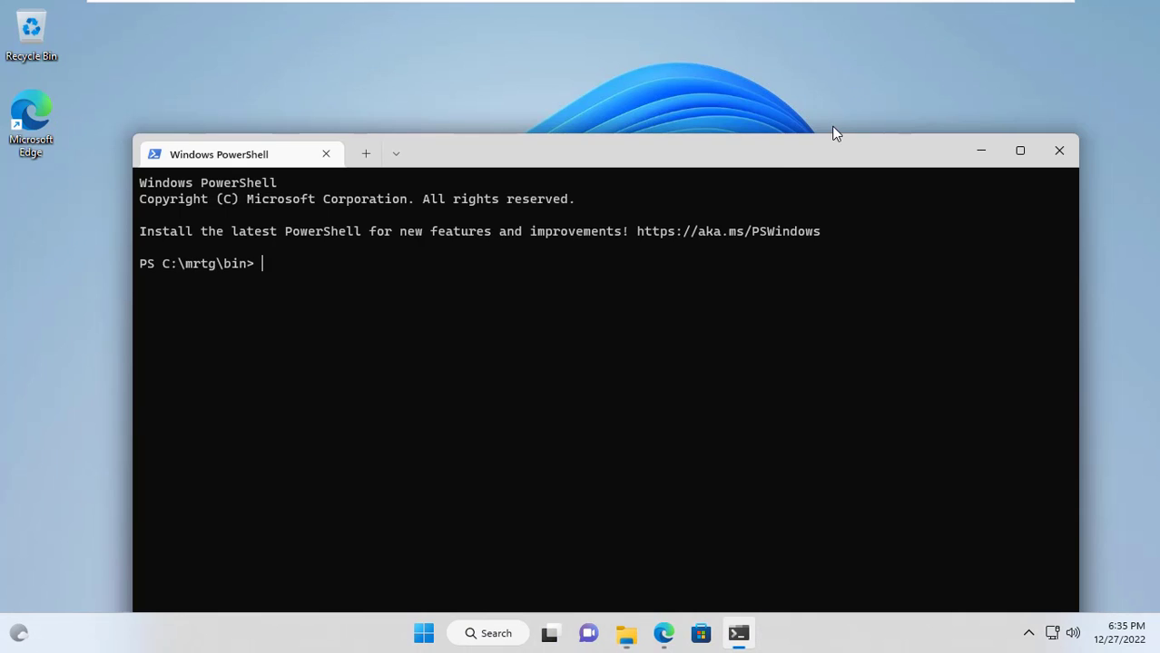
# Run 'perl mrtg' at the C:\mrtg\bin prompt and copy the mrtg-2.17.10 version line.
pyautogui.moveTo(772, 154); pyautogui.dragTo(784, 72)
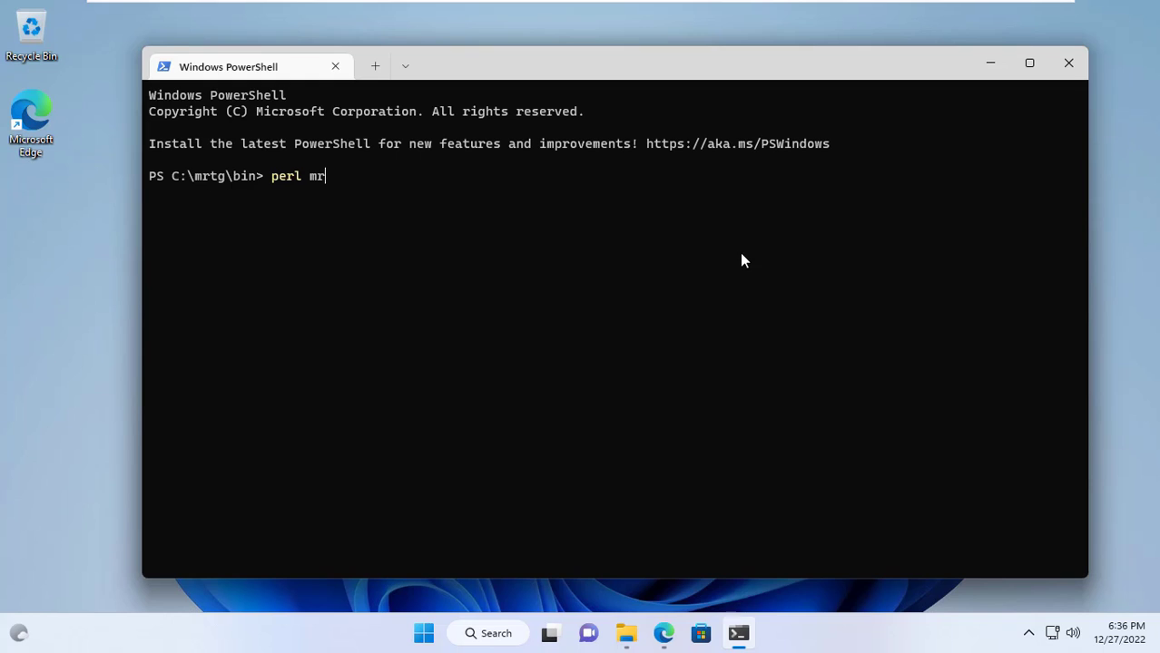
pyautogui.press('Return')
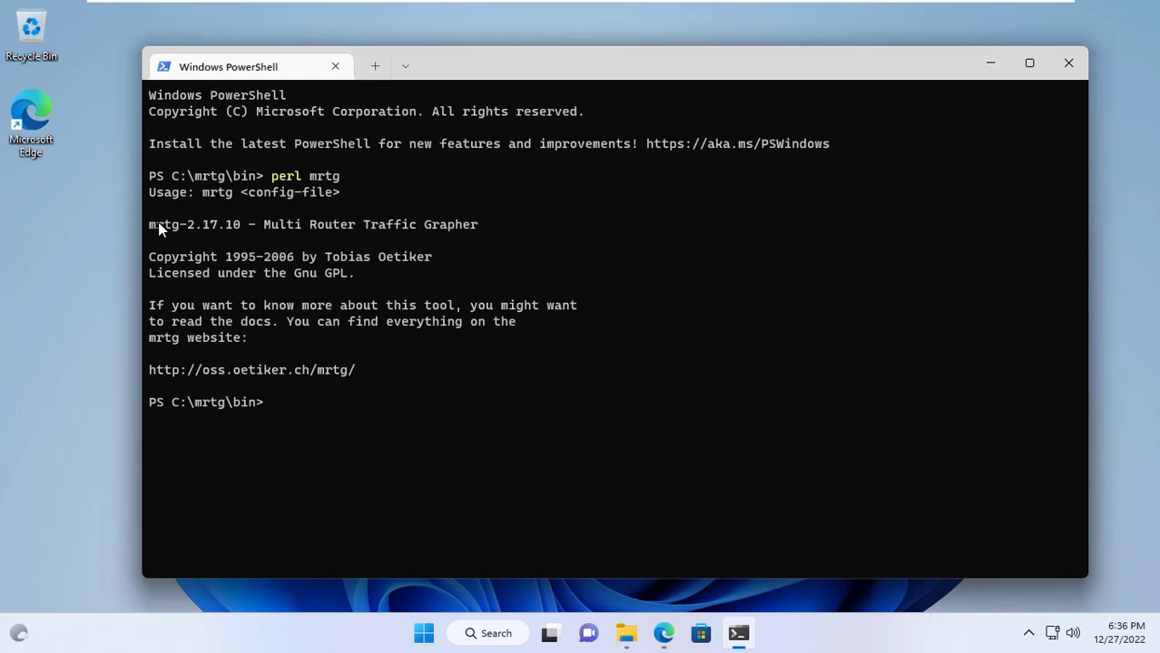
pyautogui.moveTo(150, 224); pyautogui.dragTo(439, 231)
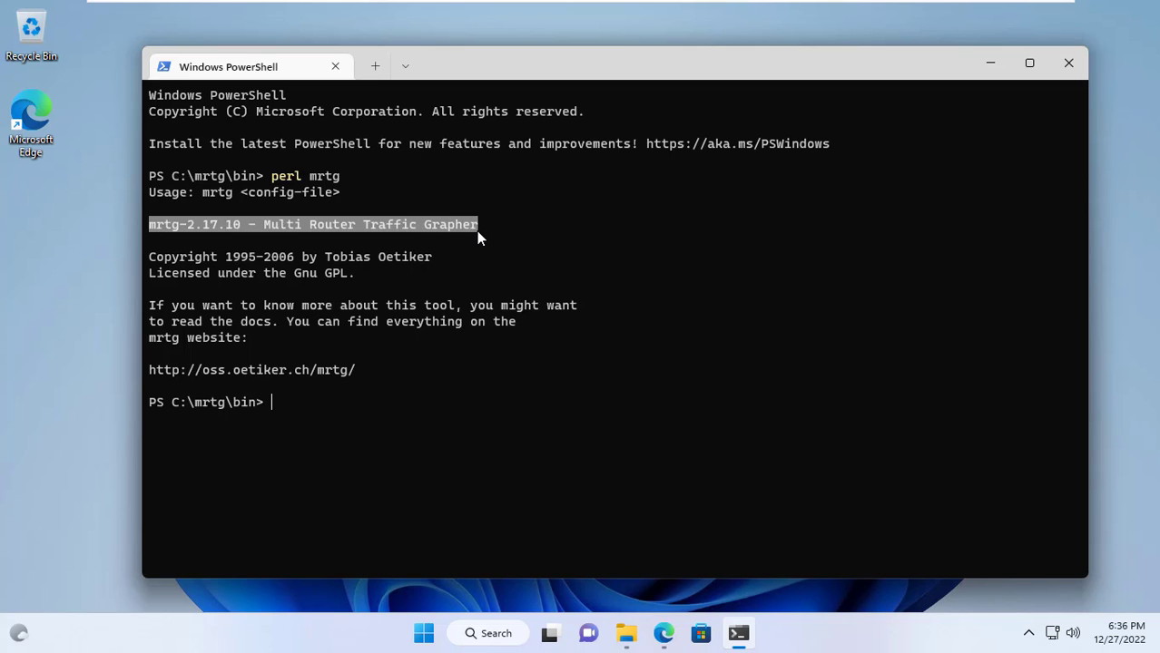
pyautogui.hotkey('ctrl', 'c')
pyautogui.click(664, 633)
pyautogui.scroll(-4, 682, 466)
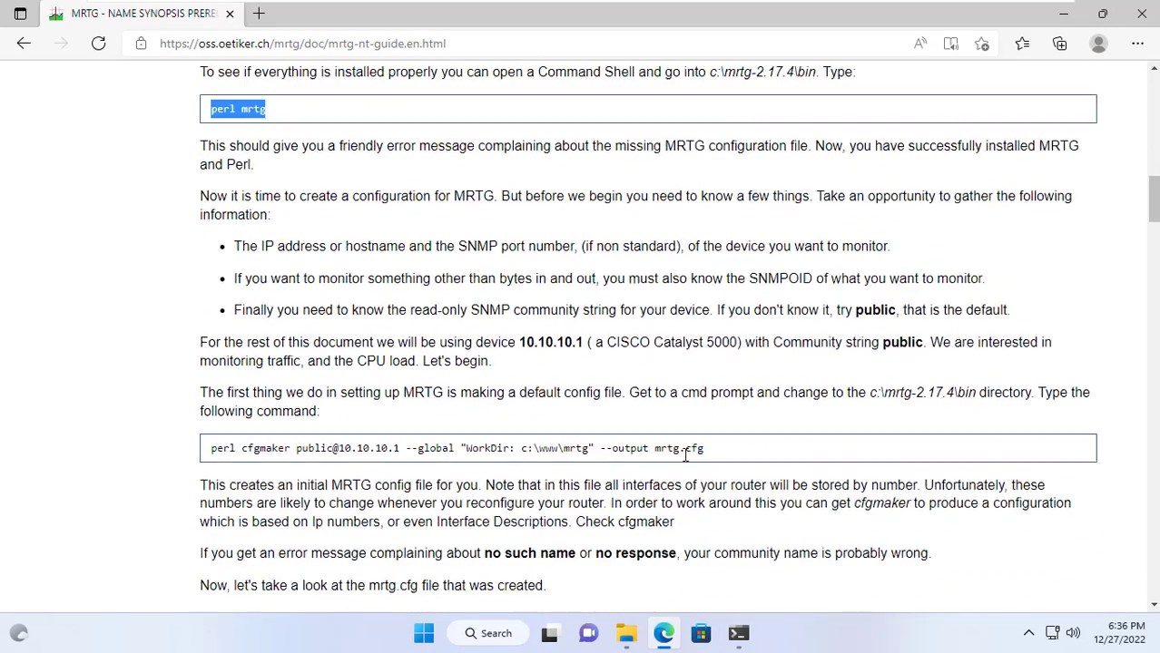
pyautogui.moveTo(211, 336); pyautogui.dragTo(707, 344)
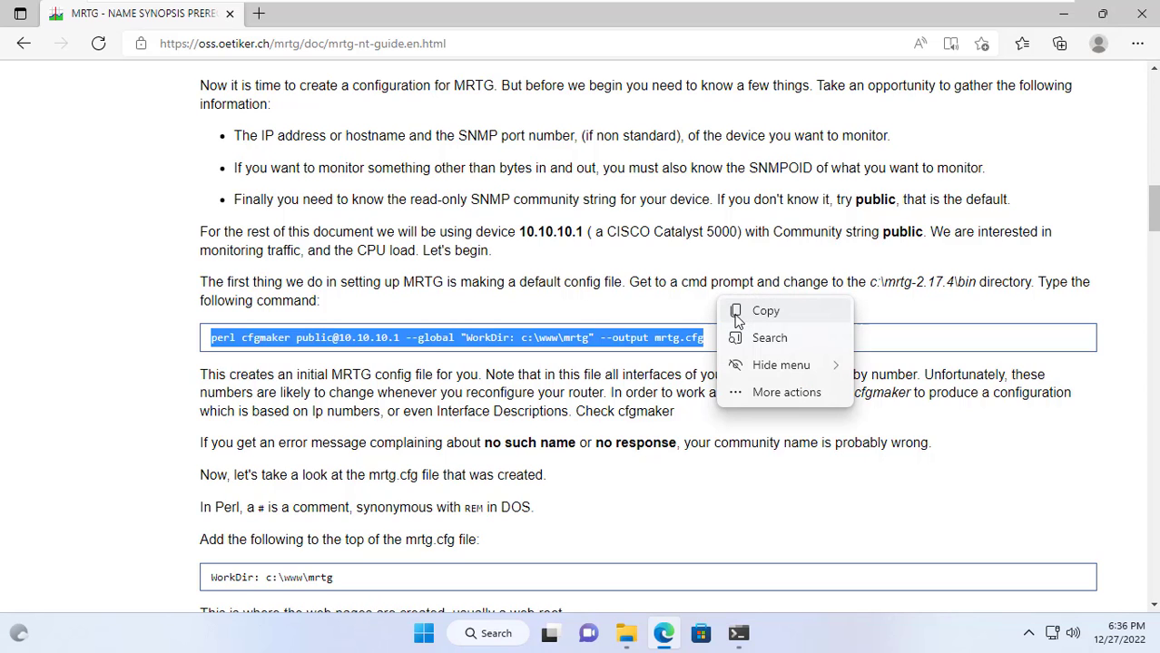
pyautogui.click(767, 314)
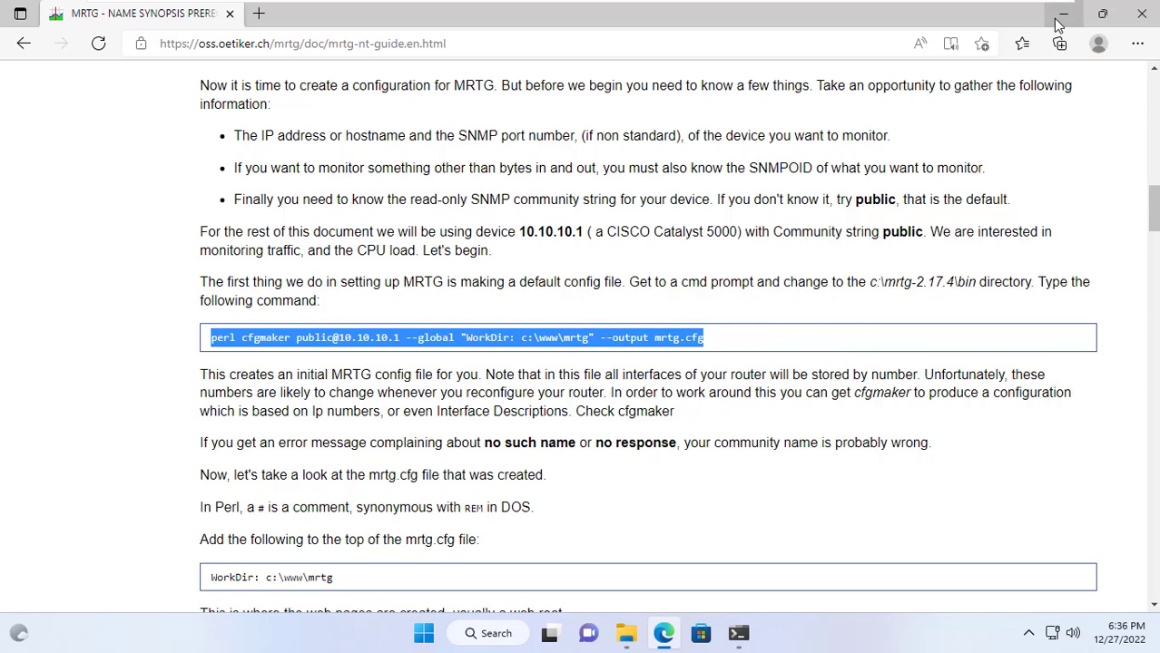
pyautogui.click(1063, 13)
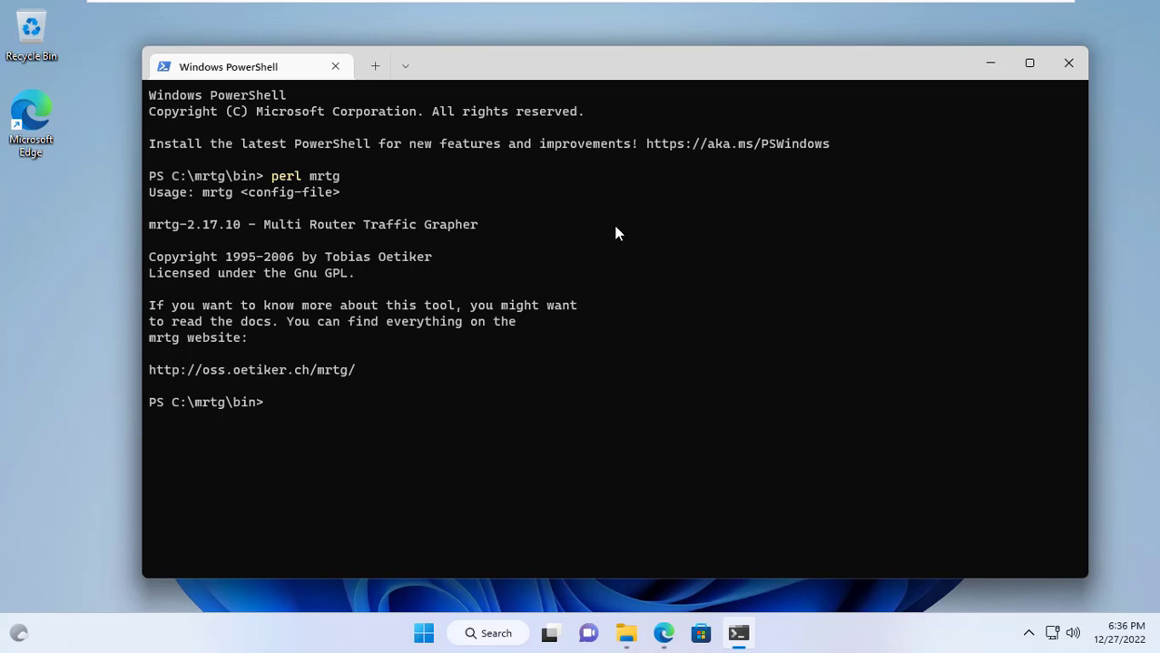
# Paste the cfgmaker command, change the IP to 192.168.1.254, and run it to write mrtg.cfg.
pyautogui.moveTo(600, 75); pyautogui.dragTo(606, 54)
pyautogui.rightClick(578, 285)
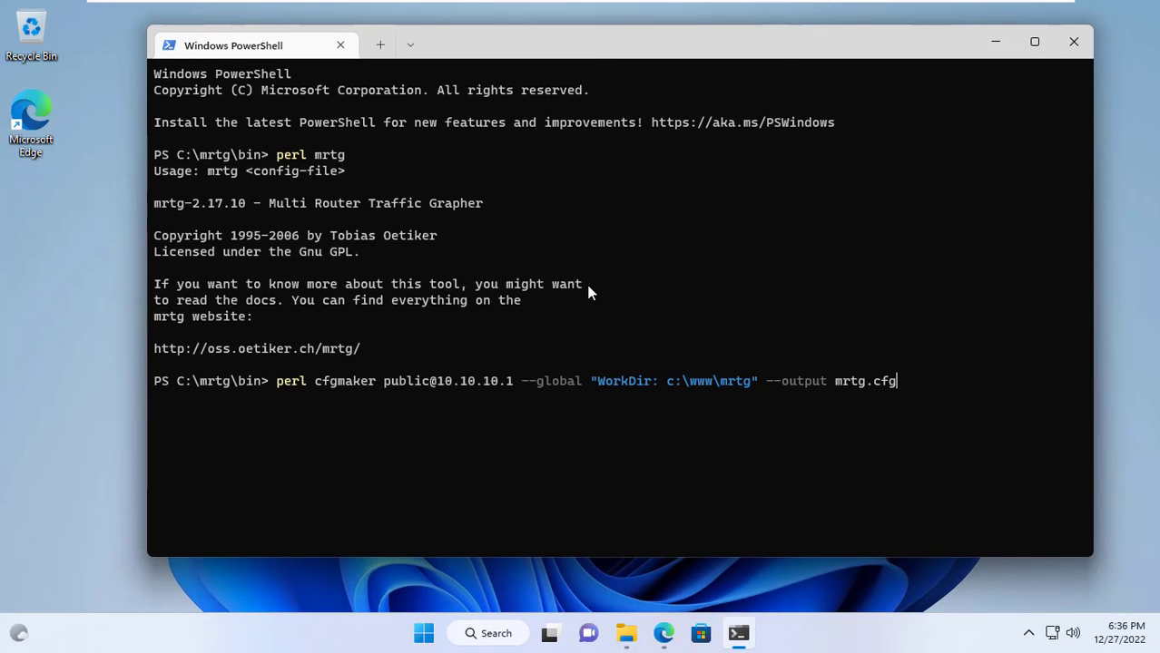
pyautogui.press('BackSpace')
pyautogui.press('BackSpace')
pyautogui.press('BackSpace')
pyautogui.press('BackSpace')
pyautogui.press('BackSpace')
pyautogui.press('BackSpace')
pyautogui.press('BackSpace')
pyautogui.press('BackSpace')
pyautogui.press('BackSpace')
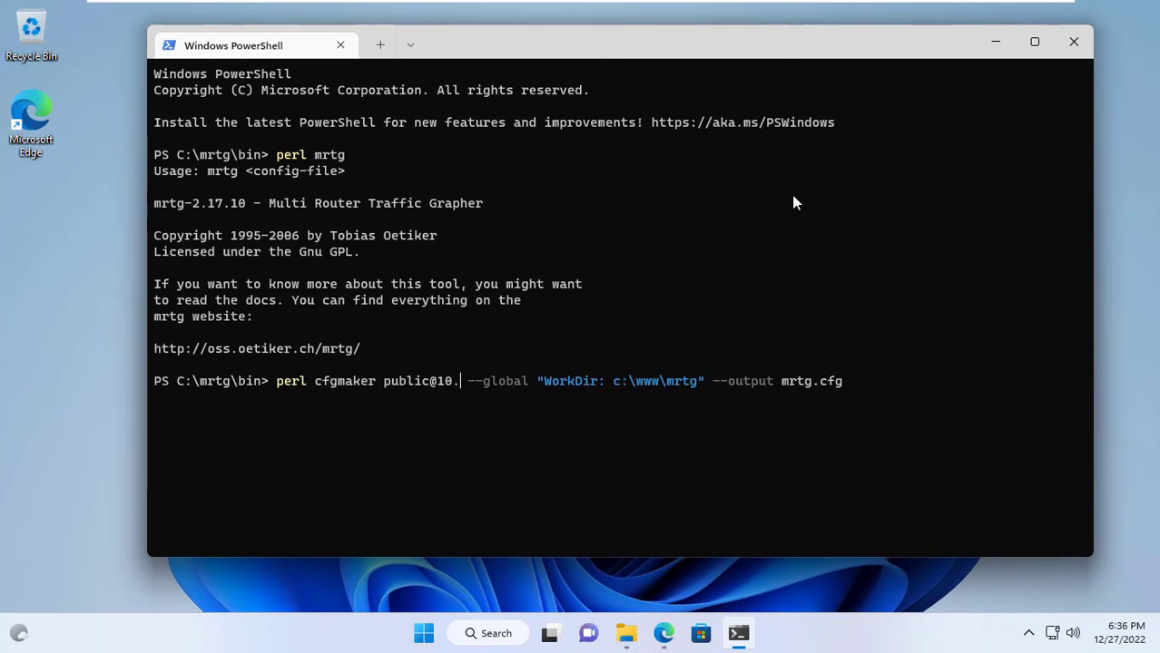
pyautogui.write('92.168')
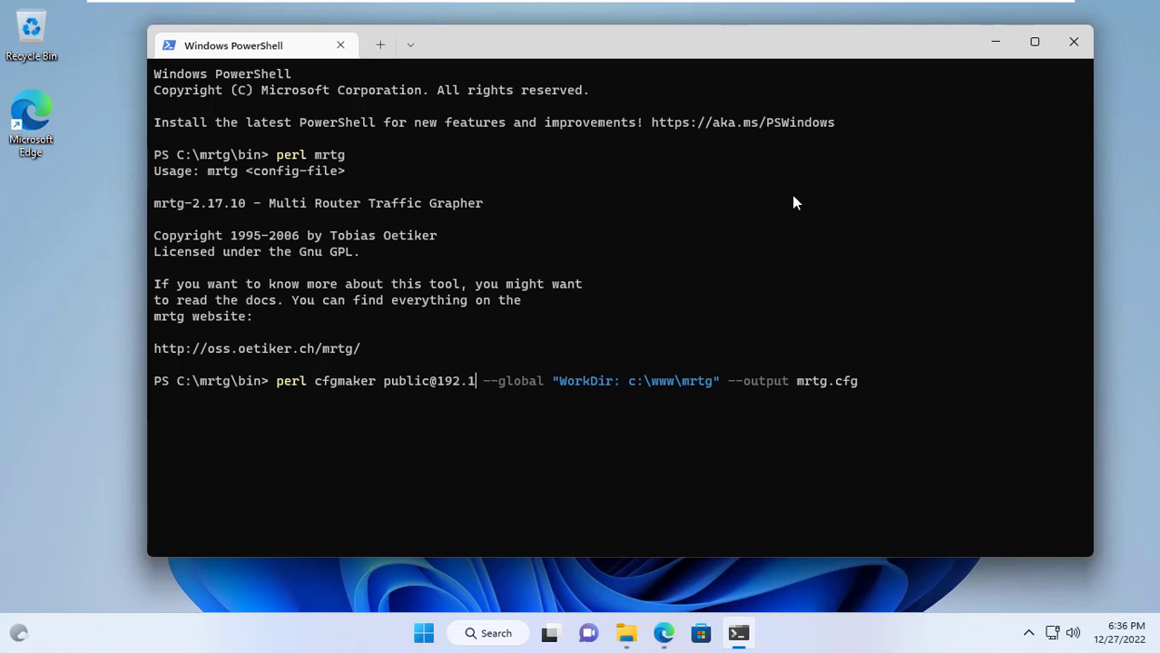
pyautogui.write('.1.254')
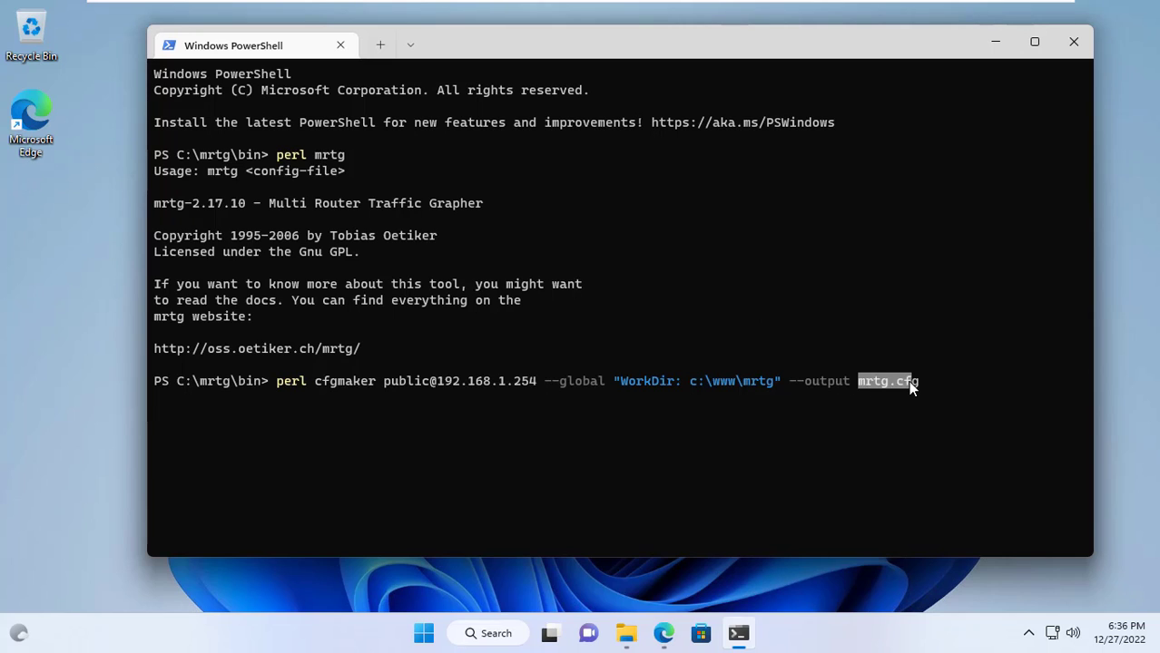
pyautogui.click(939, 428)
pyautogui.press('Return')
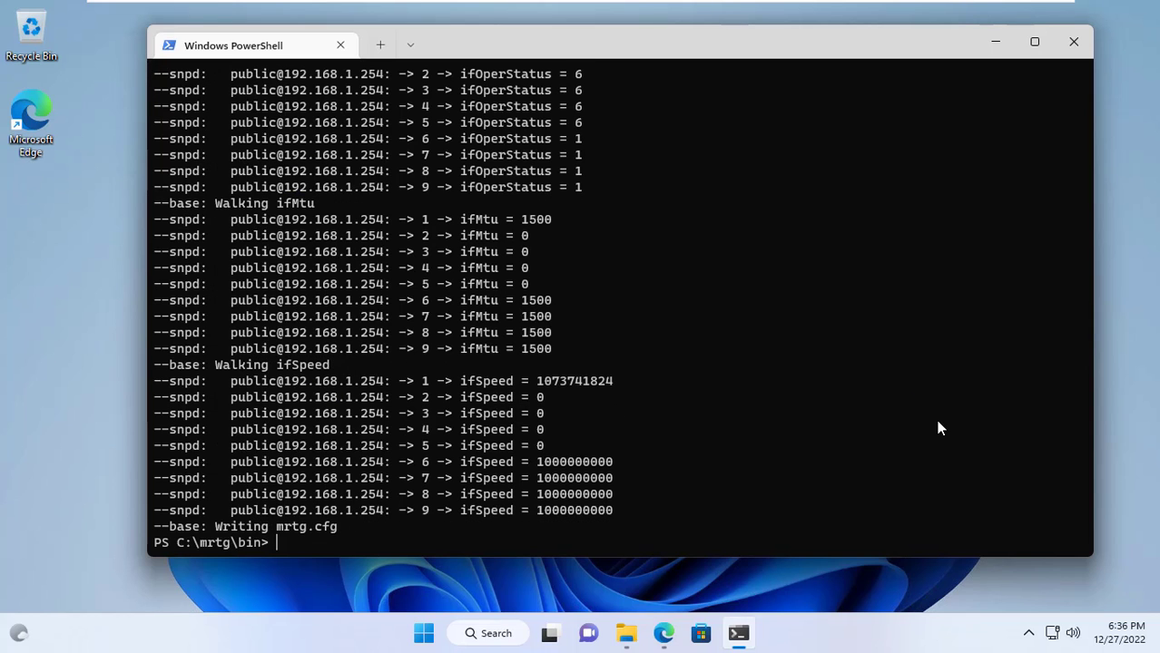
# Show C:\mrtg\bin in File Explorer and select the new 13 KB mrtg.cfg file.
pyautogui.click(995, 41)
pyautogui.click(626, 634)
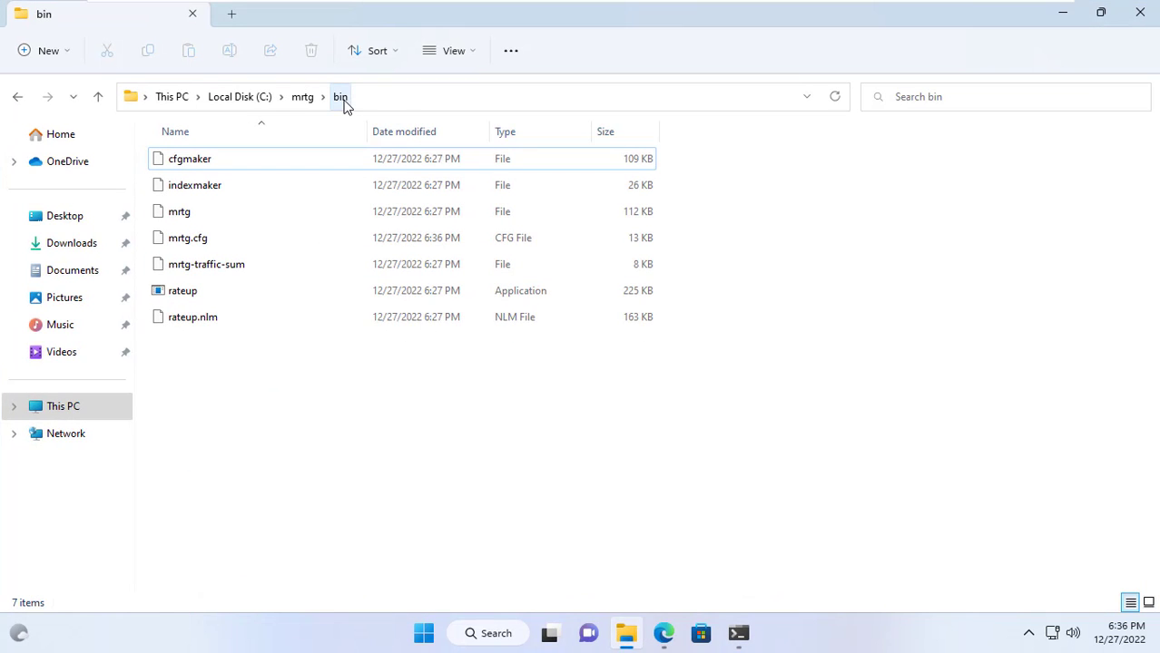
pyautogui.click(401, 105)
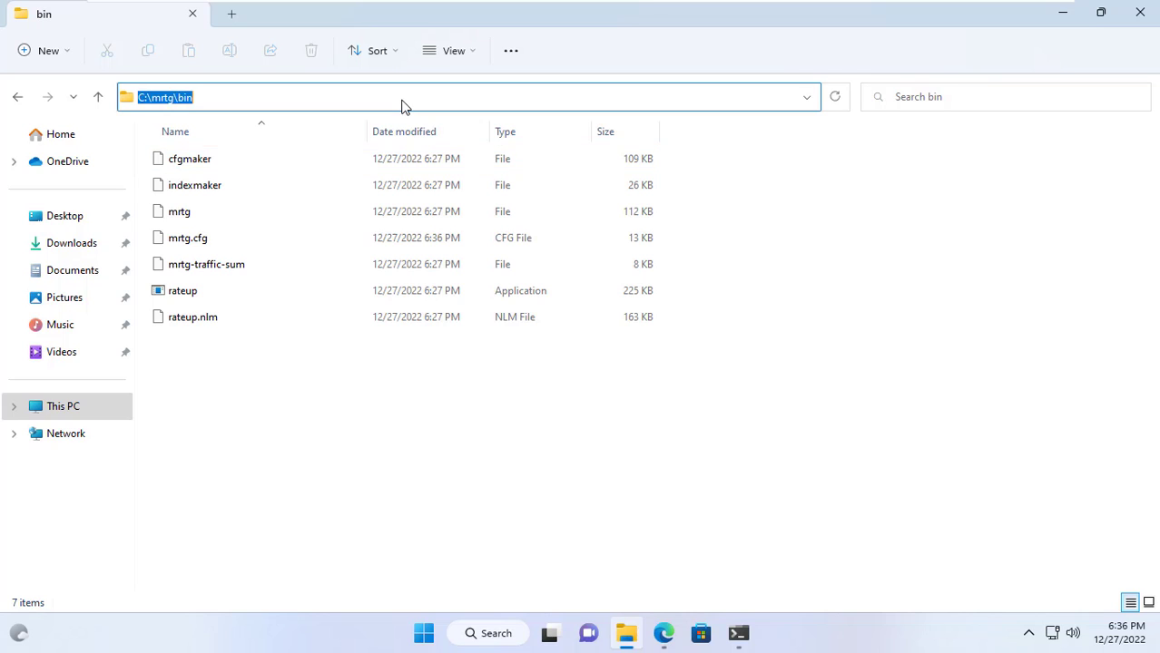
pyautogui.click(251, 241)
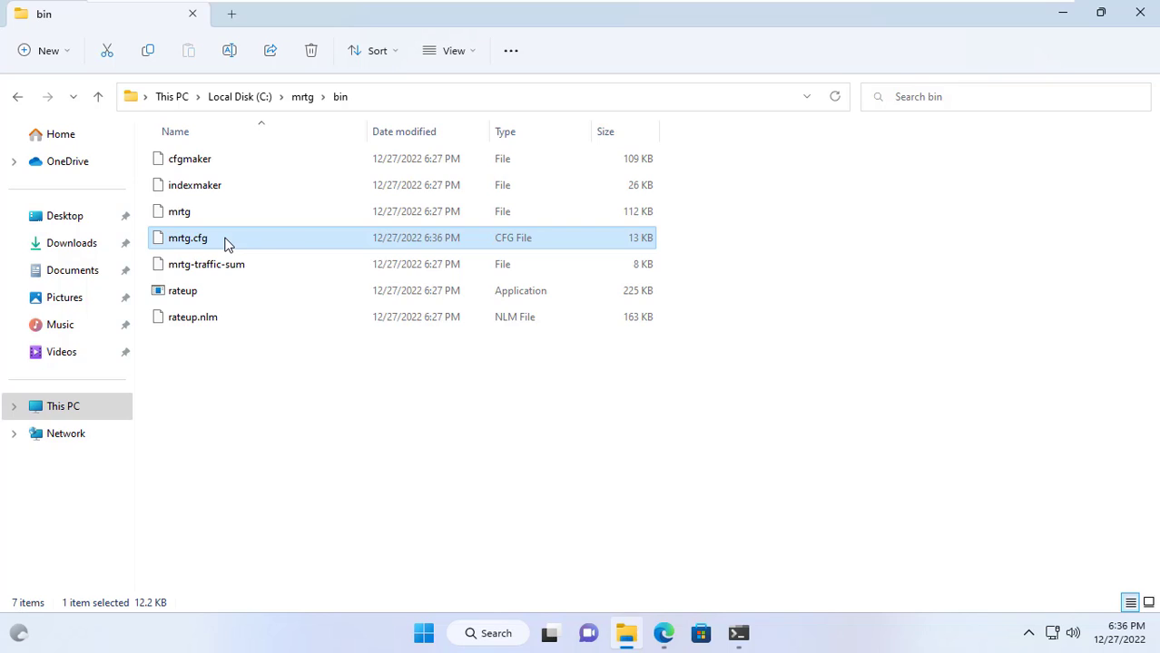
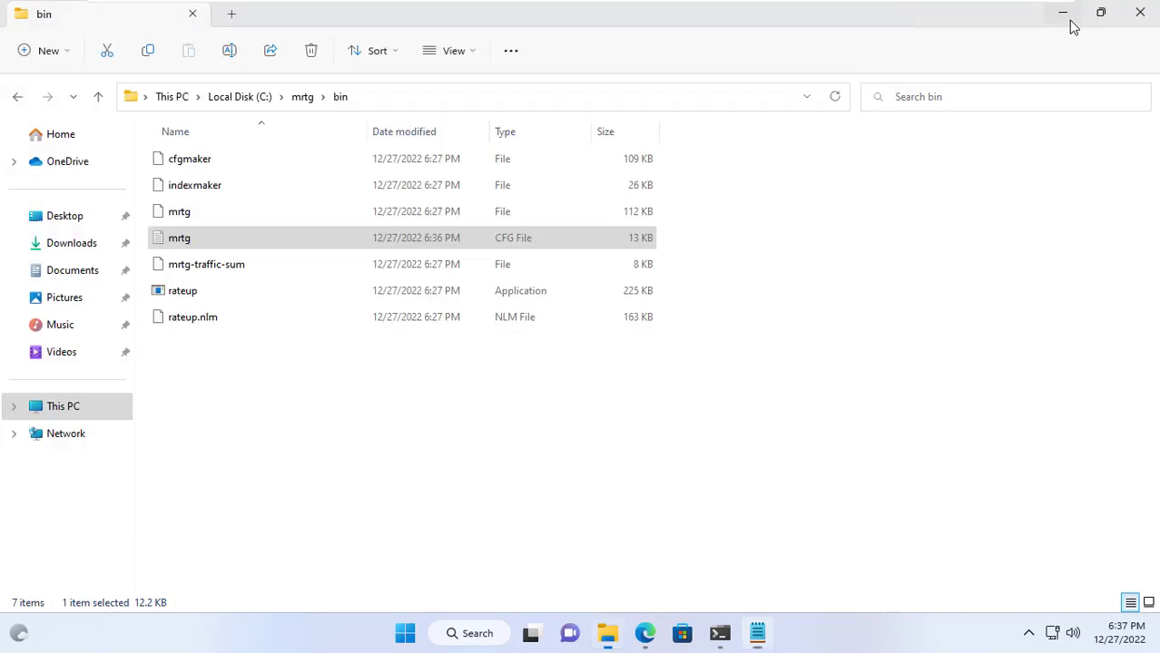
# Copy the guide's 'WorkDir: c:\www\mrtg' line from the MRTG page in Edge.
pyautogui.click(645, 634)
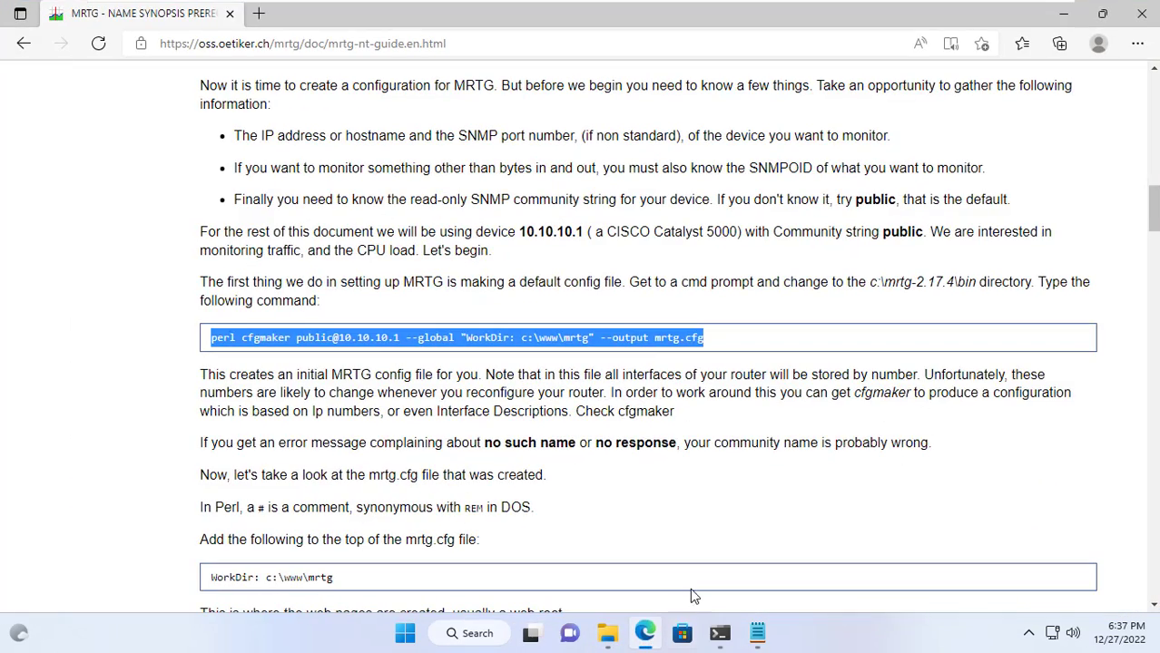
pyautogui.scroll(-3, 678, 479)
pyautogui.scroll(-1, 676, 476)
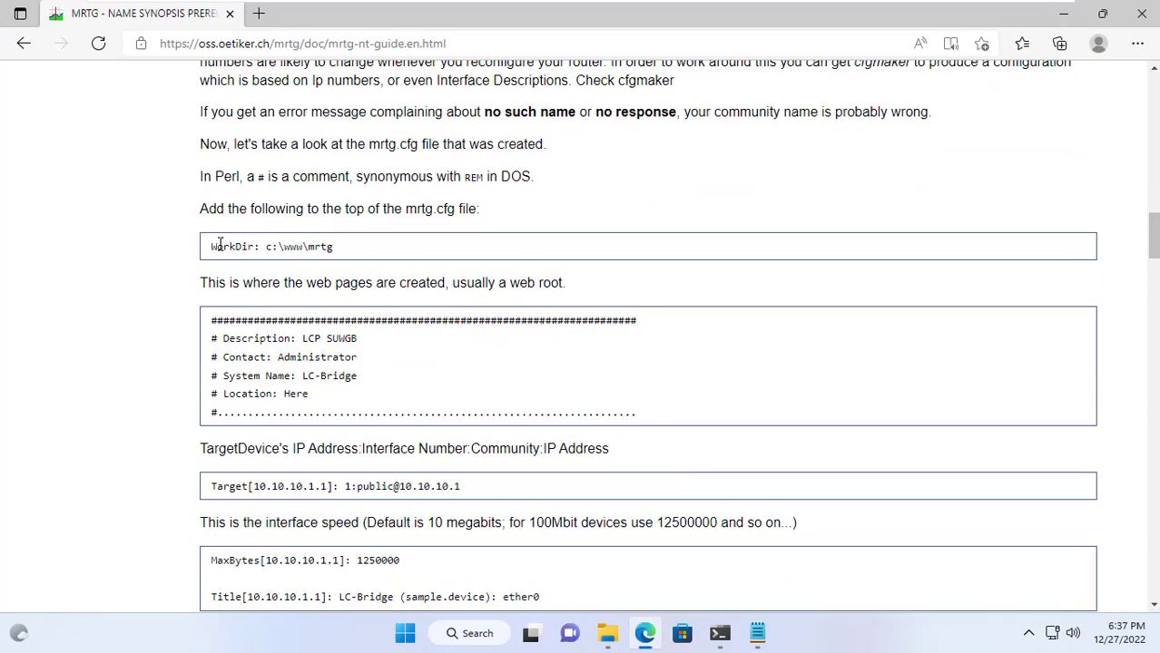
pyautogui.moveTo(213, 245); pyautogui.dragTo(342, 257)
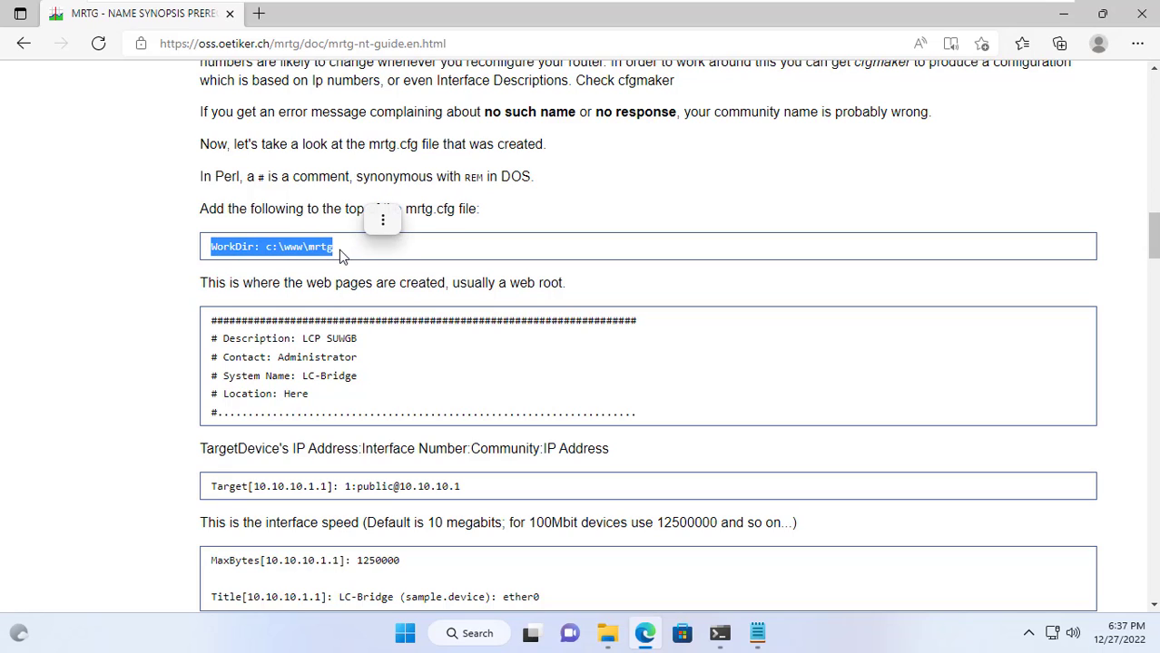
pyautogui.click(383, 223)
pyautogui.click(434, 227)
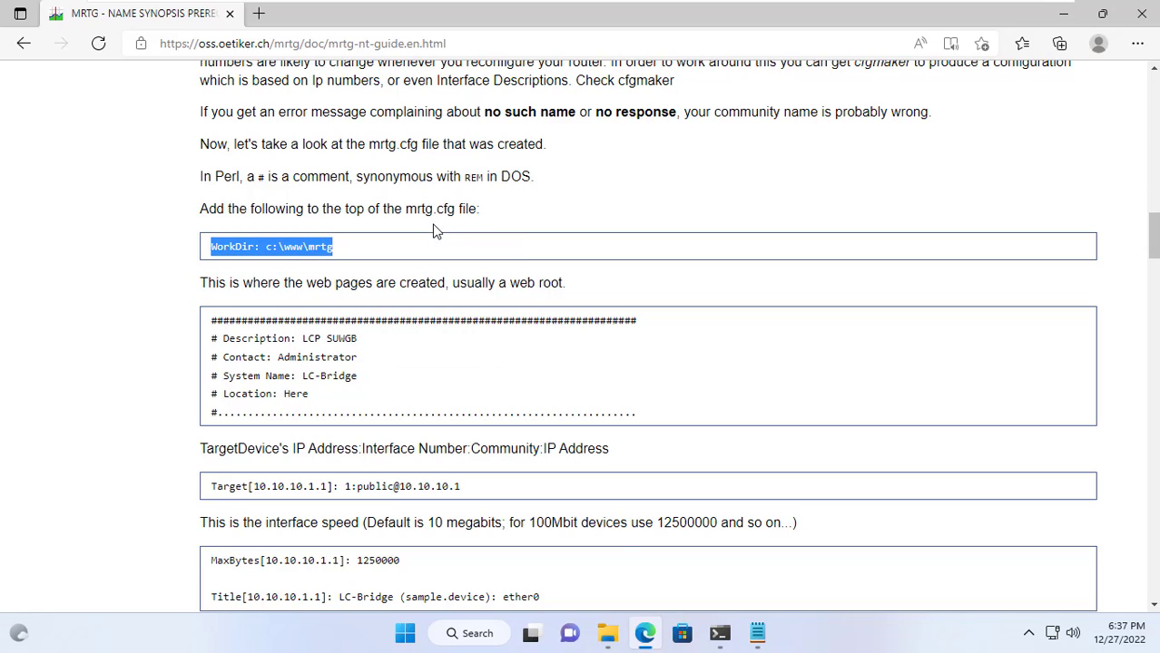
# Save mrtg.cfg in Notepad with 'WorkDir: c:\www\mrtg' on line 1, then minimize Notepad.
pyautogui.click(1063, 13)
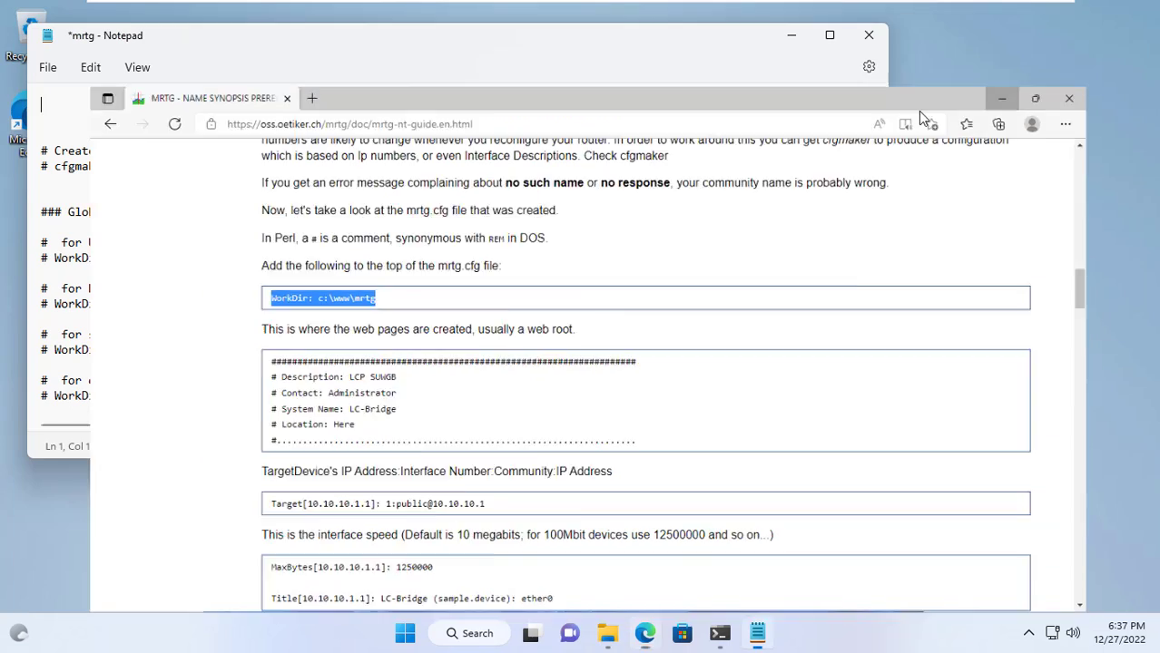
pyautogui.scroll(1, 366, 93)
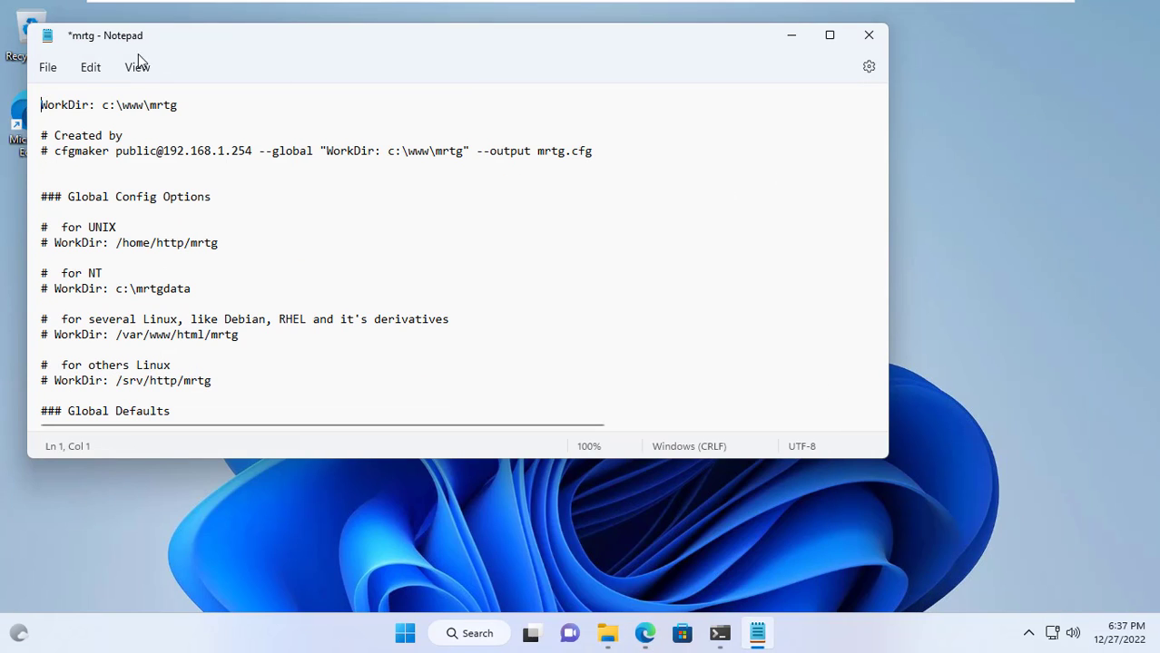
pyautogui.click(47, 67)
pyautogui.click(60, 182)
pyautogui.moveTo(115, 105); pyautogui.dragTo(242, 112)
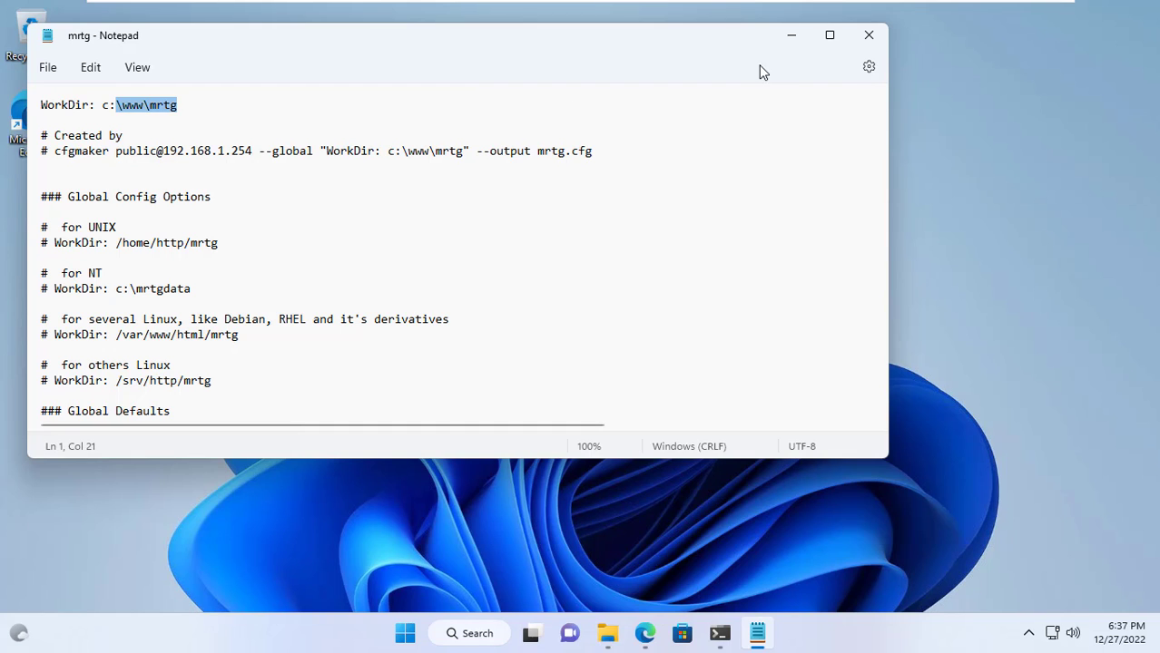
pyautogui.click(791, 36)
# Create a folder named www on Local Disk (C:) and open it.
pyautogui.click(611, 633)
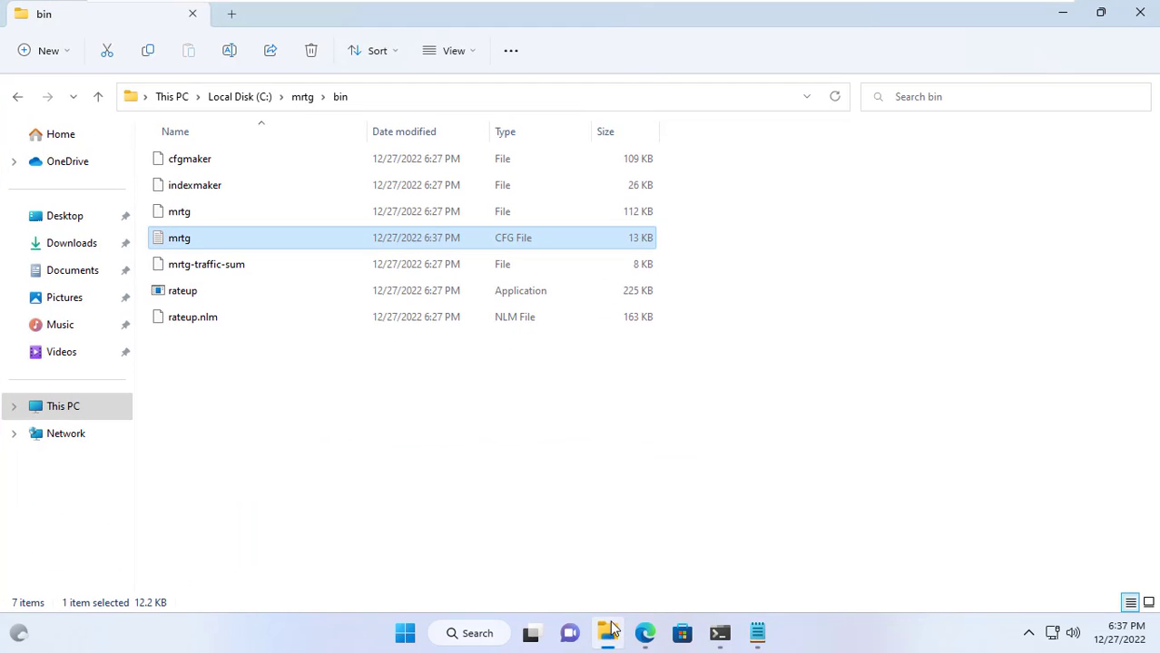
pyautogui.click(78, 408)
pyautogui.doubleClick(233, 176)
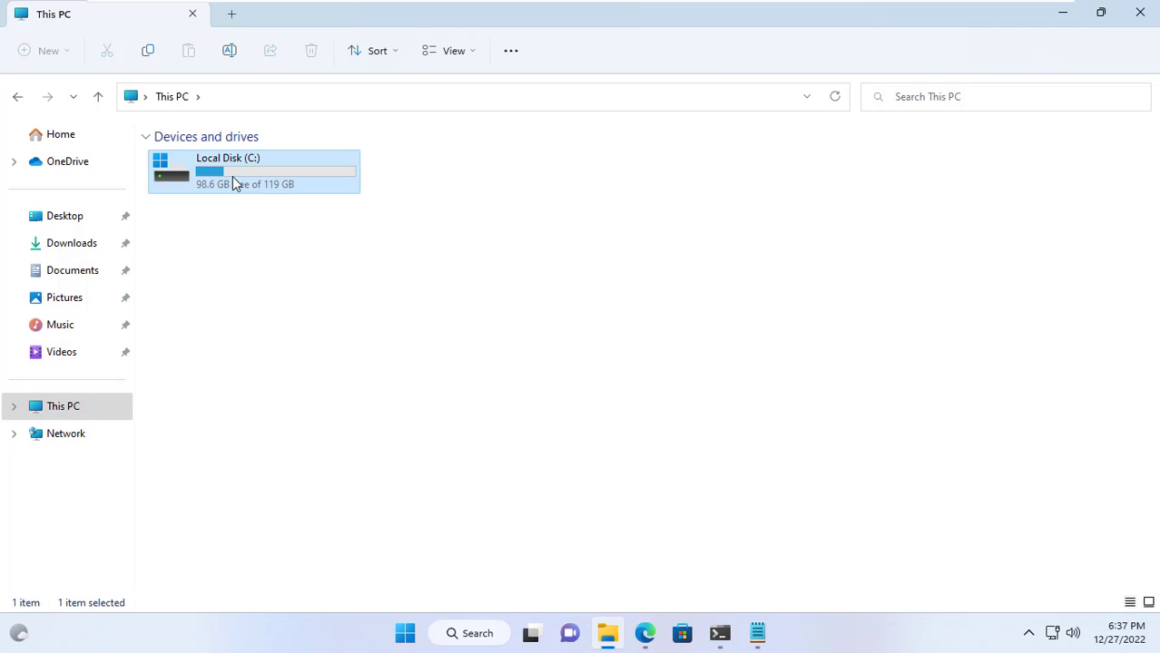
pyautogui.rightClick(214, 367)
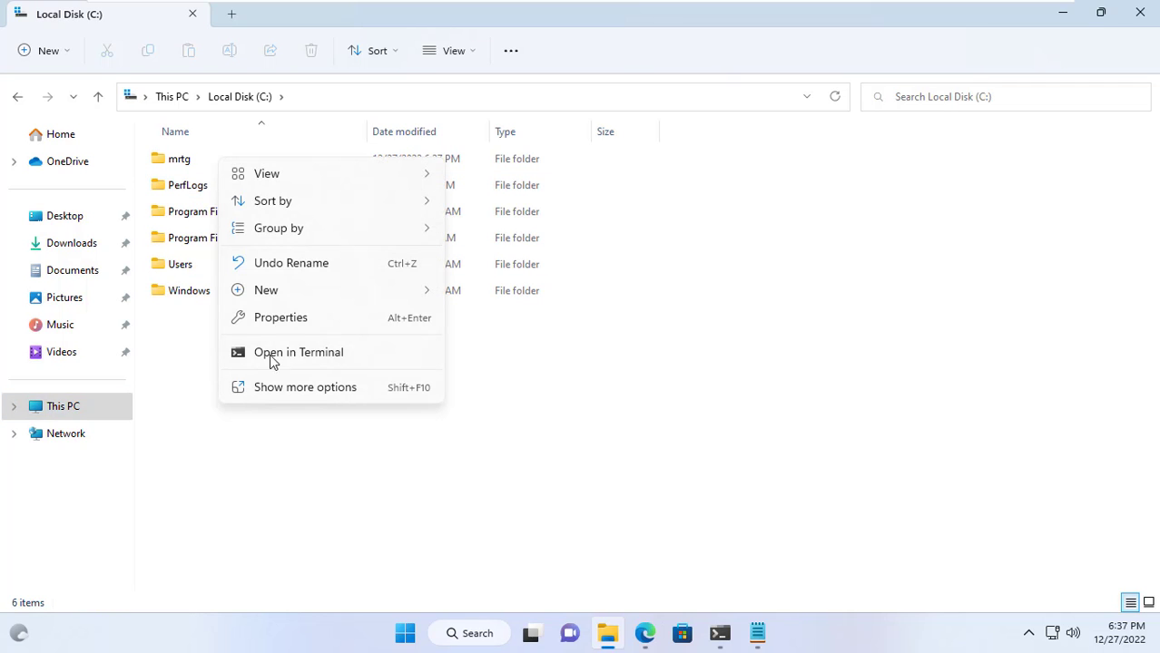
pyautogui.moveTo(331, 300)
pyautogui.click(484, 299)
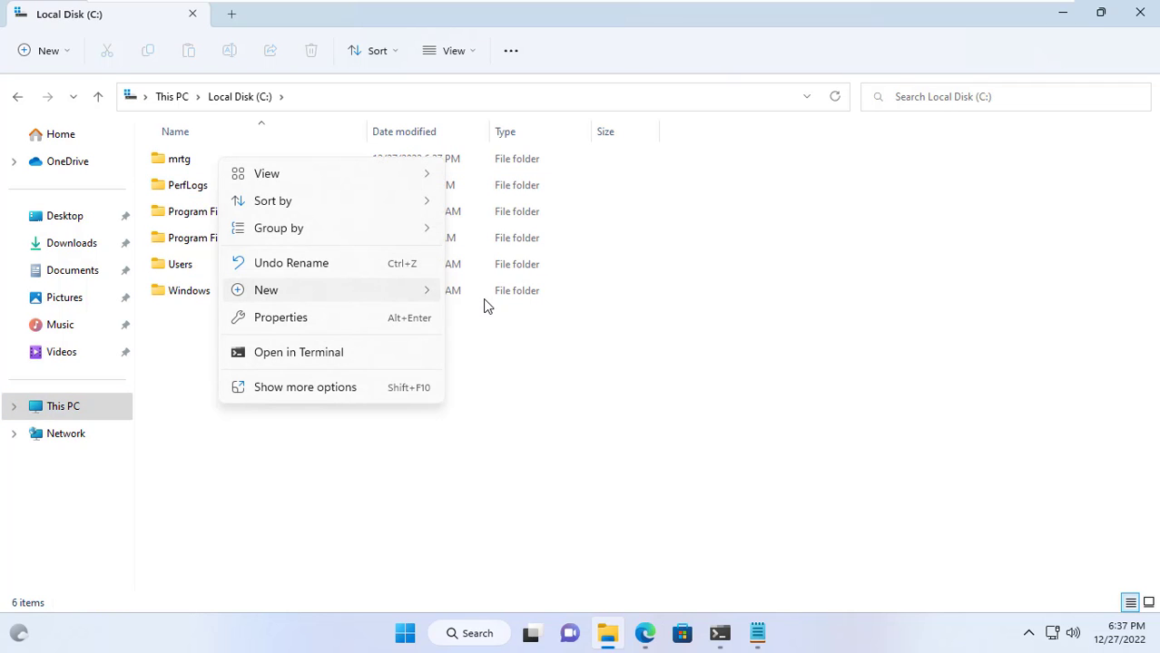
pyautogui.write('www')
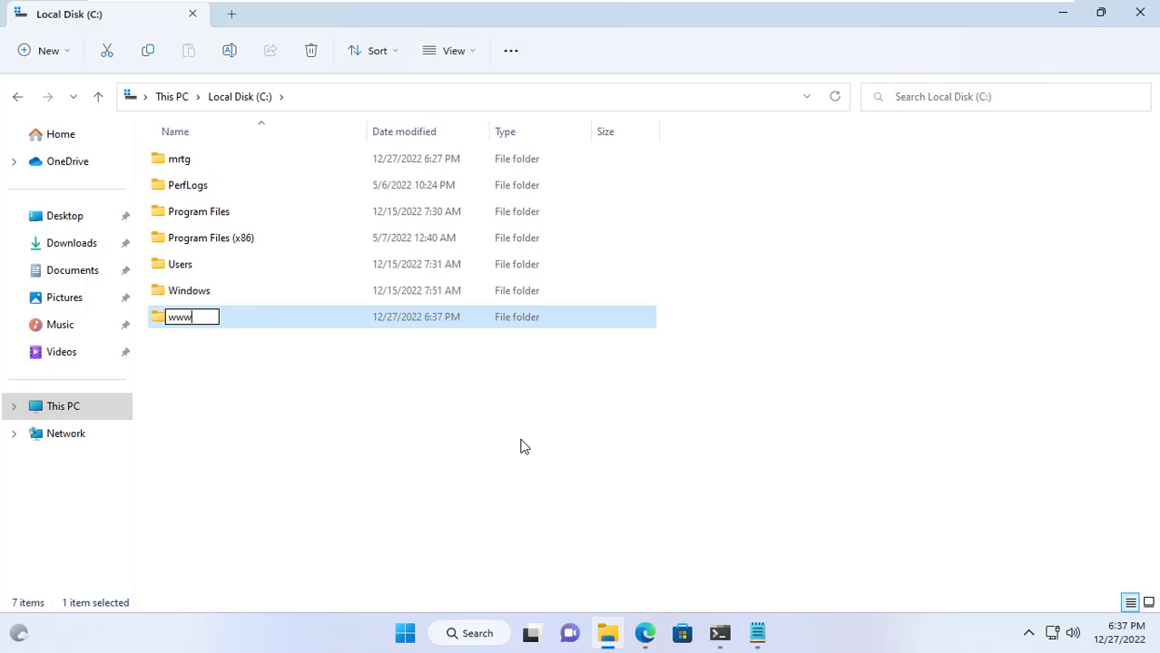
pyautogui.press('Return')
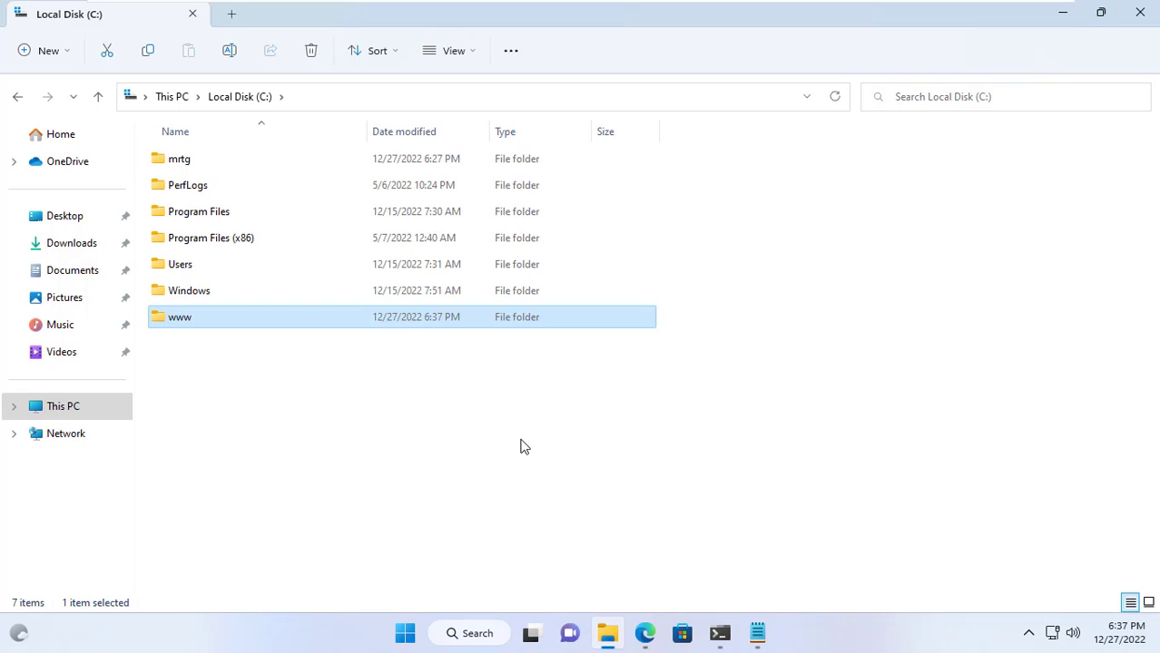
pyautogui.press('Return')
# Create an mrtg folder inside www, open it, and select the C:\www\mrtg path.
pyautogui.rightClick(235, 284)
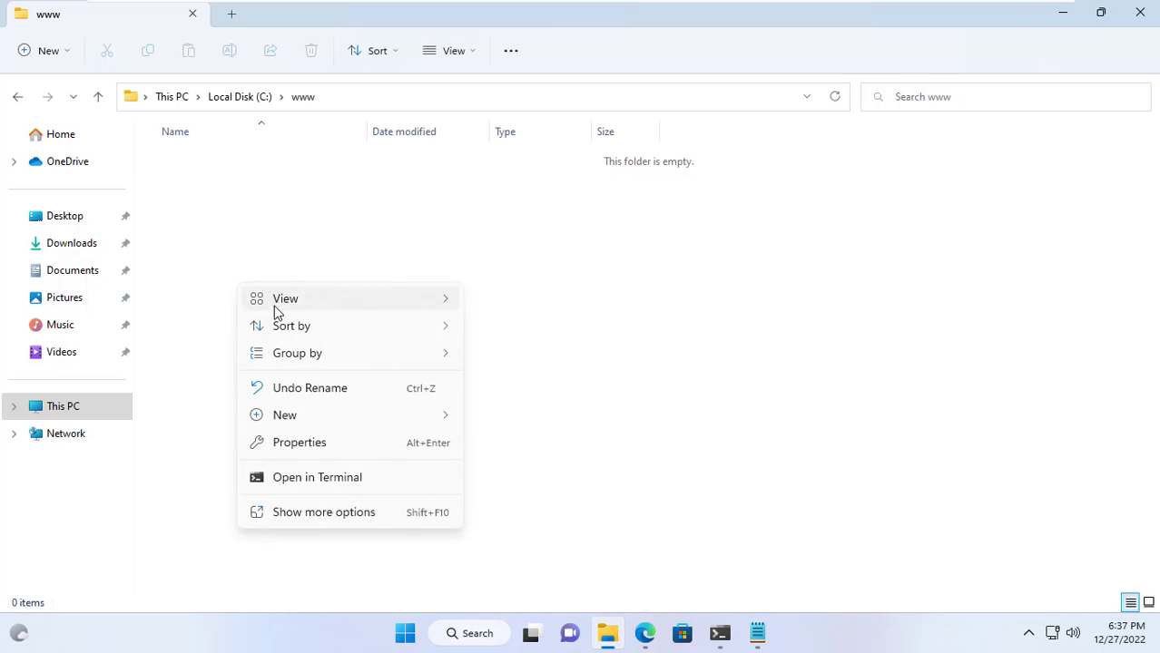
pyautogui.moveTo(310, 413)
pyautogui.click(517, 435)
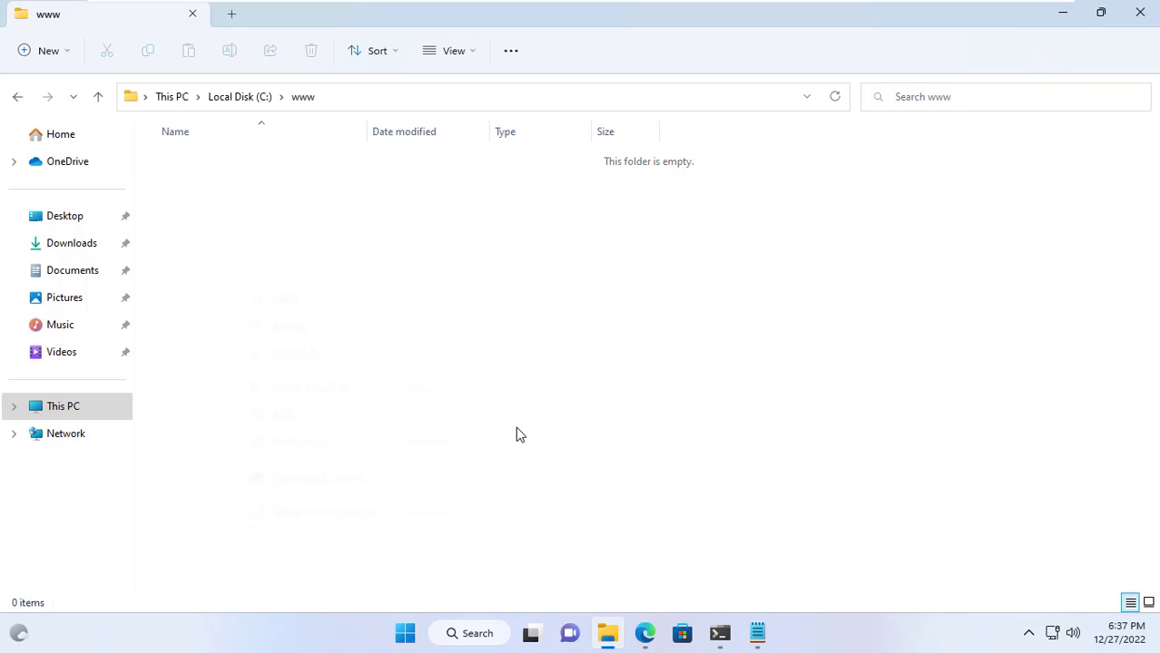
pyautogui.write('mrtg')
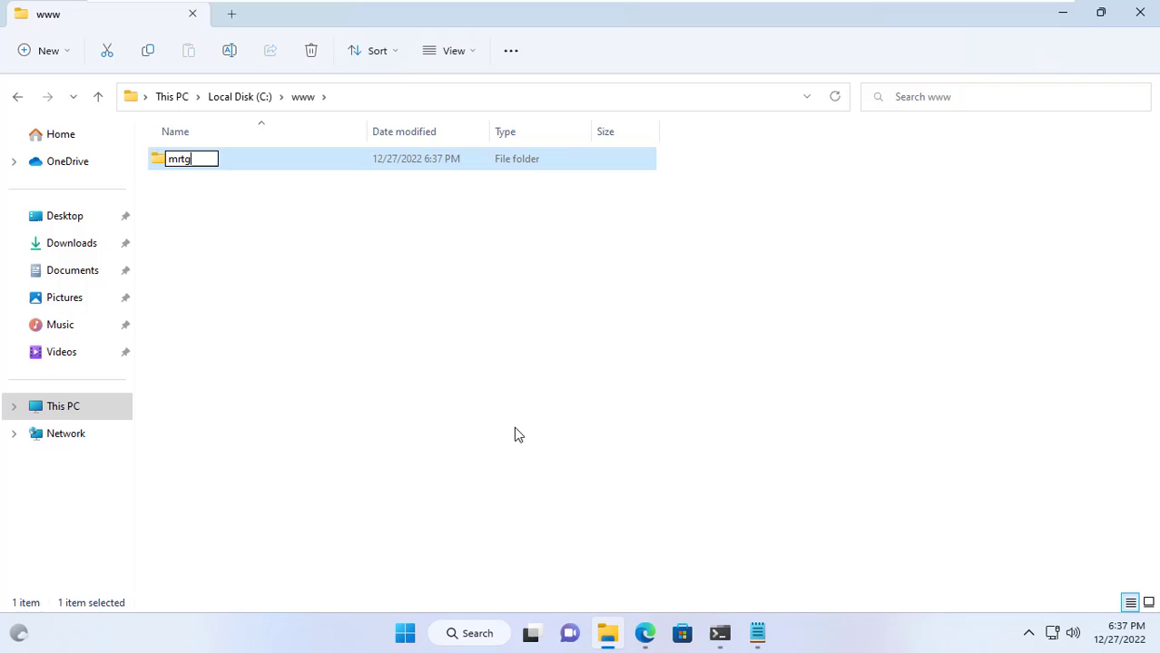
pyautogui.press('Return')
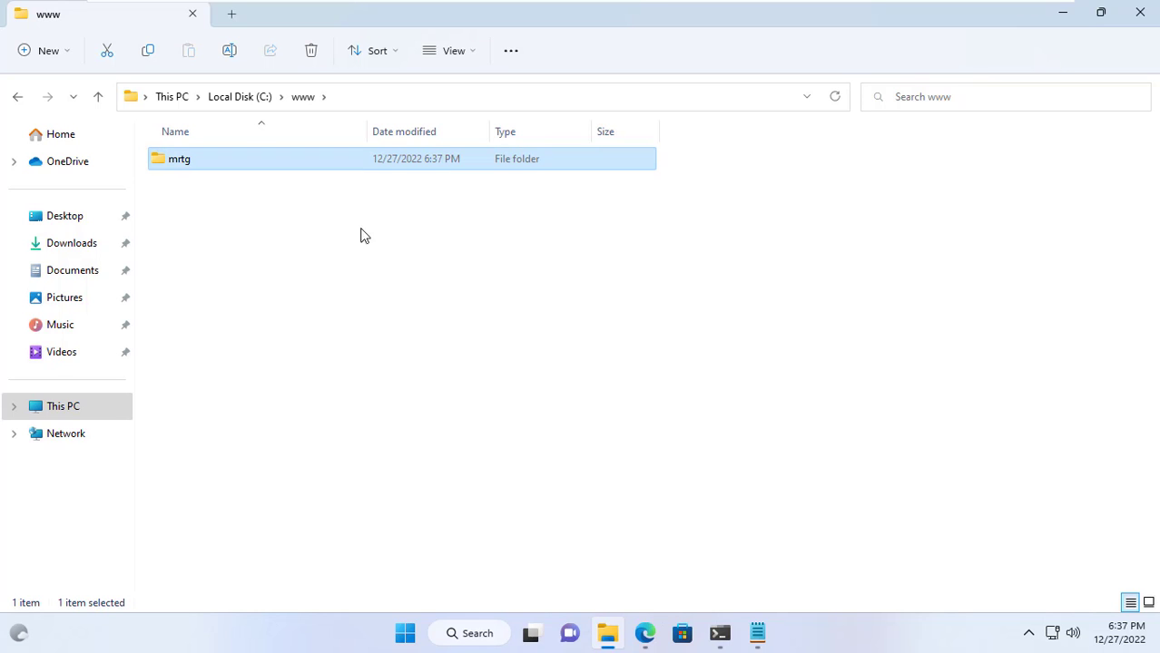
pyautogui.doubleClick(300, 166)
pyautogui.click(402, 101)
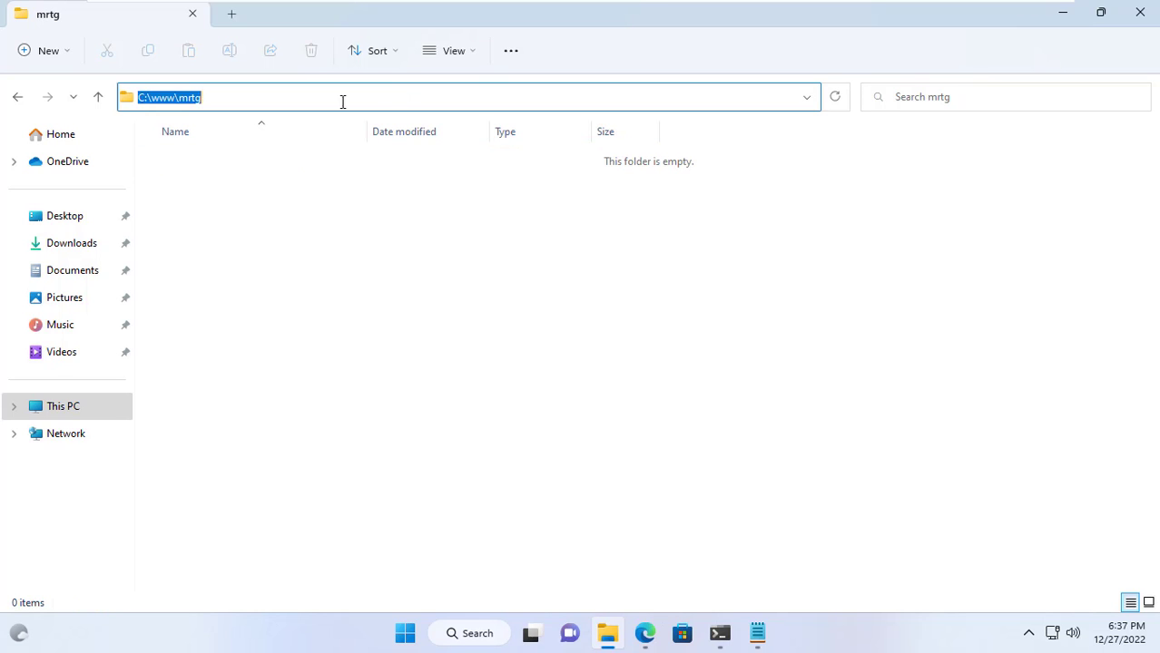
pyautogui.moveTo(303, 100); pyautogui.dragTo(115, 101)
# Extend the Notepad selection to c:\www\mrtg, then minimize Notepad.
pyautogui.click(1065, 16)
pyautogui.click(759, 634)
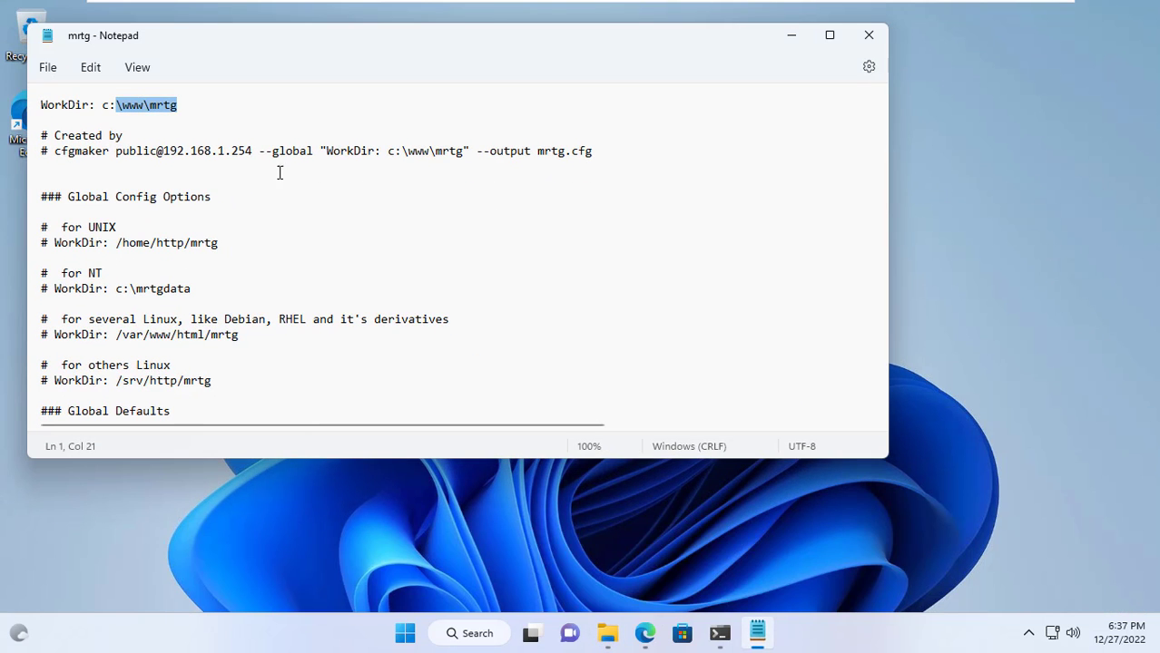
pyautogui.moveTo(102, 106); pyautogui.dragTo(222, 107)
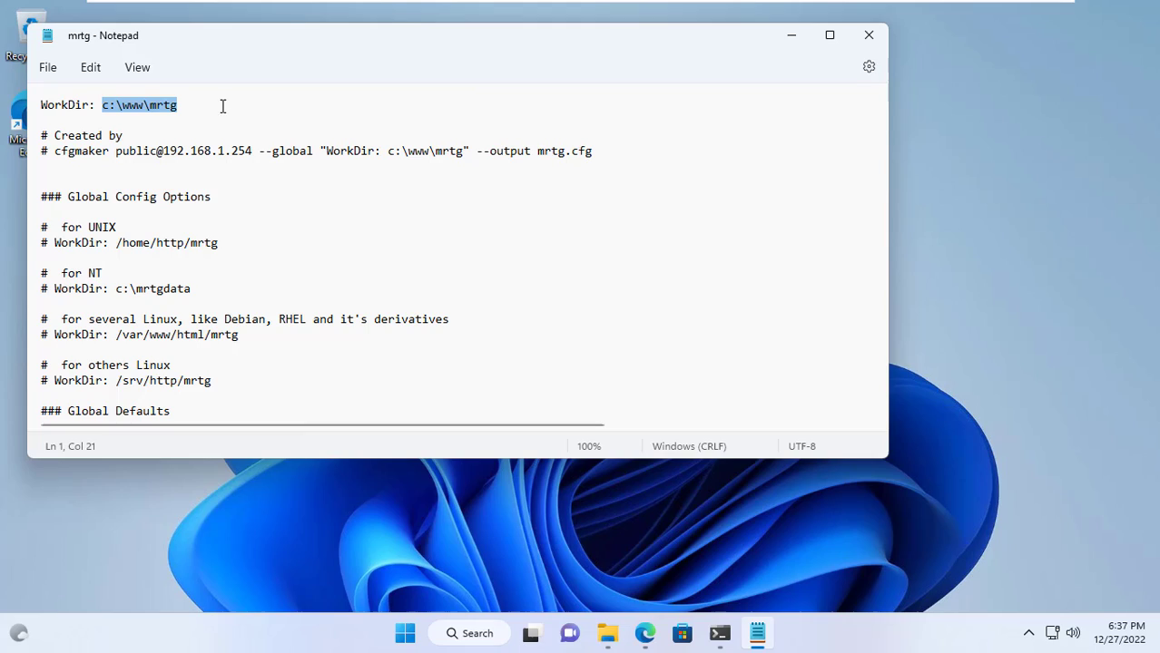
pyautogui.click(795, 41)
# Copy the guide's 'RunAsDaemon: yes' line from Edge and minimize the browser.
pyautogui.click(644, 634)
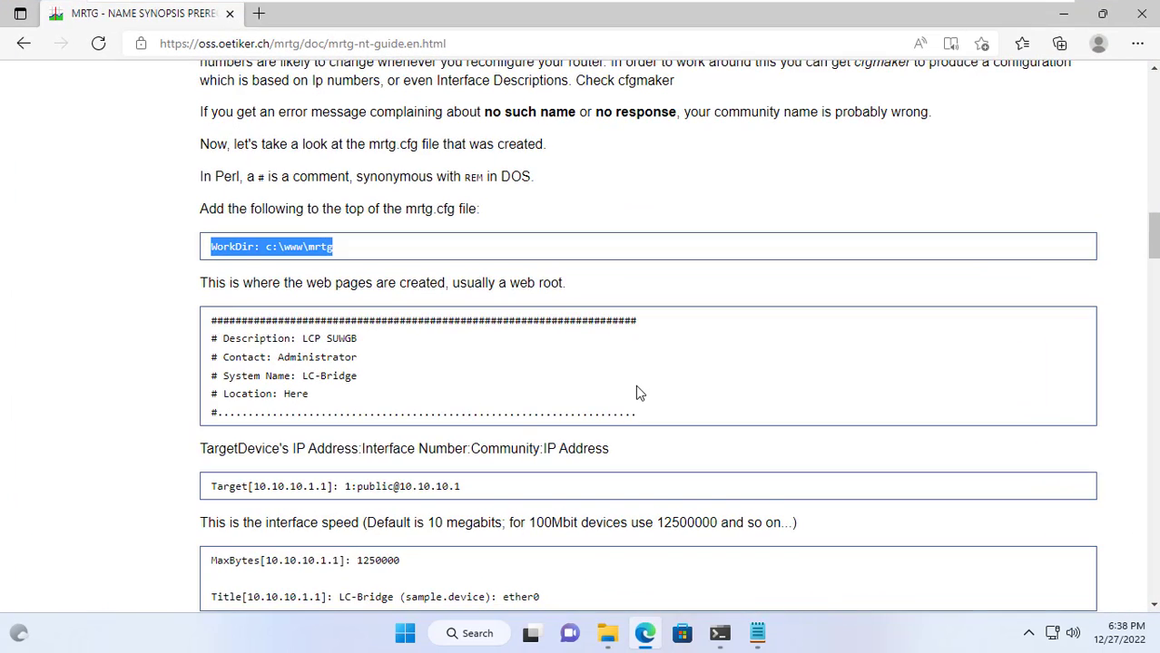
pyautogui.scroll(-8, 636, 392)
pyautogui.scroll(-3, 639, 390)
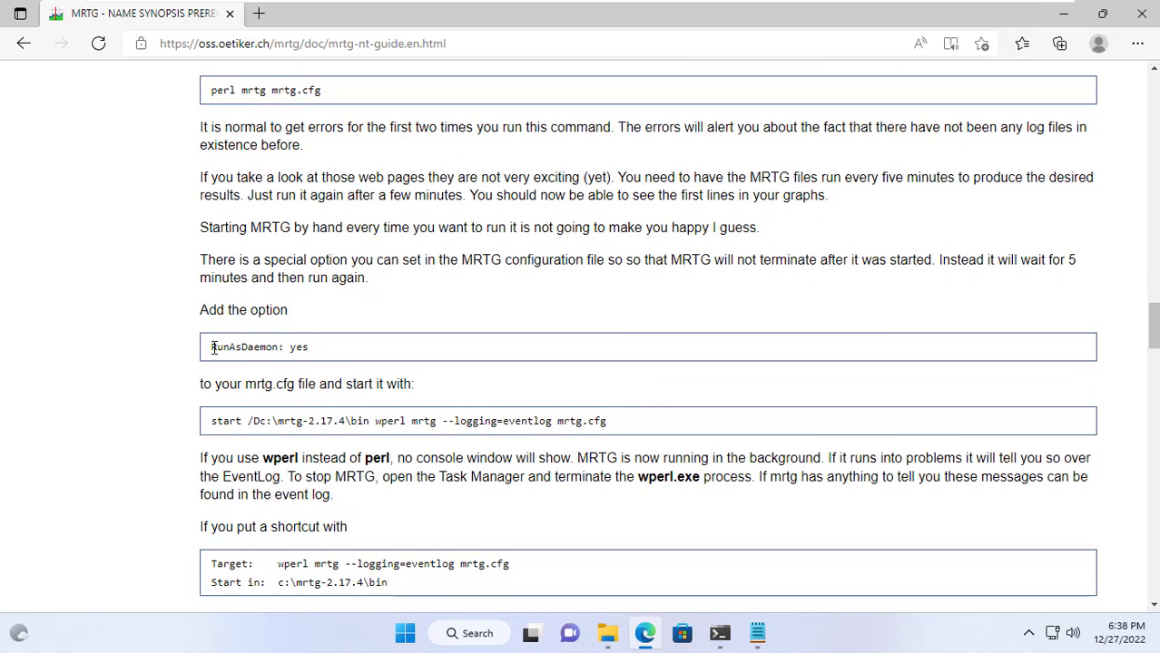
pyautogui.moveTo(212, 348); pyautogui.dragTo(318, 352)
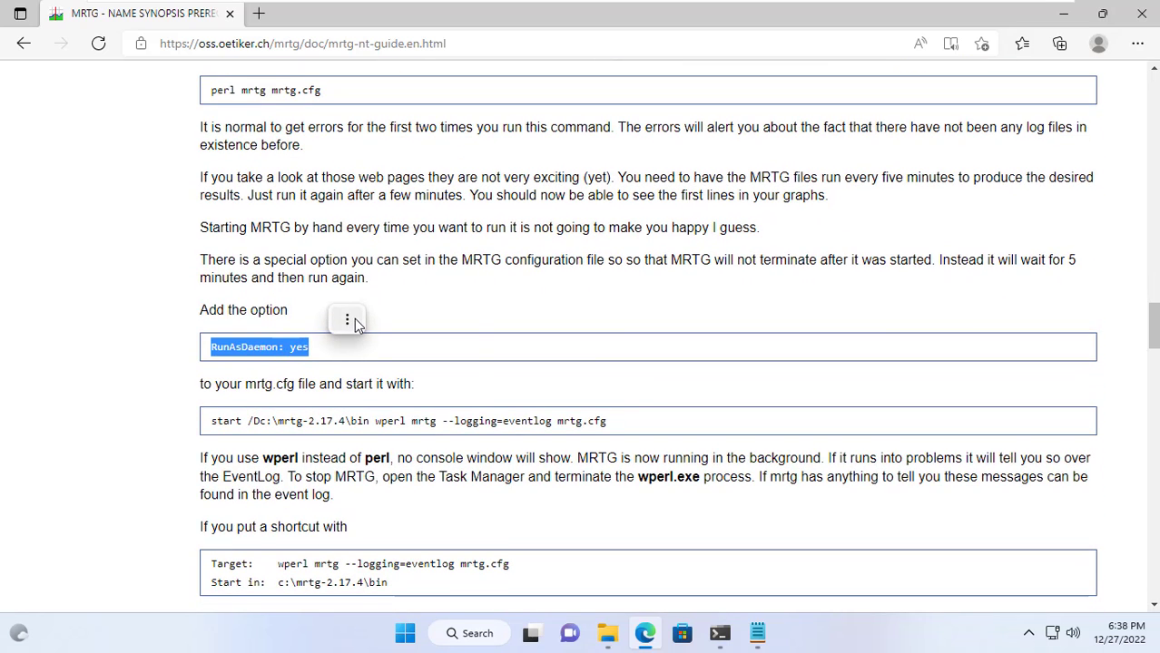
pyautogui.click(347, 321)
pyautogui.click(396, 321)
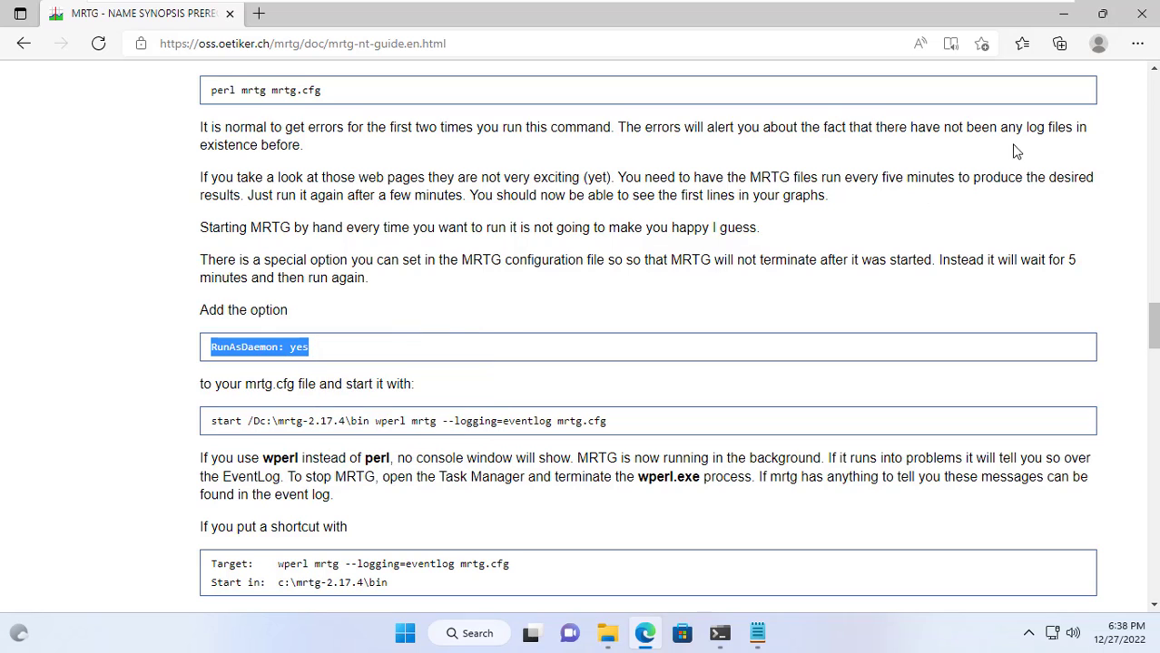
pyautogui.click(1074, 23)
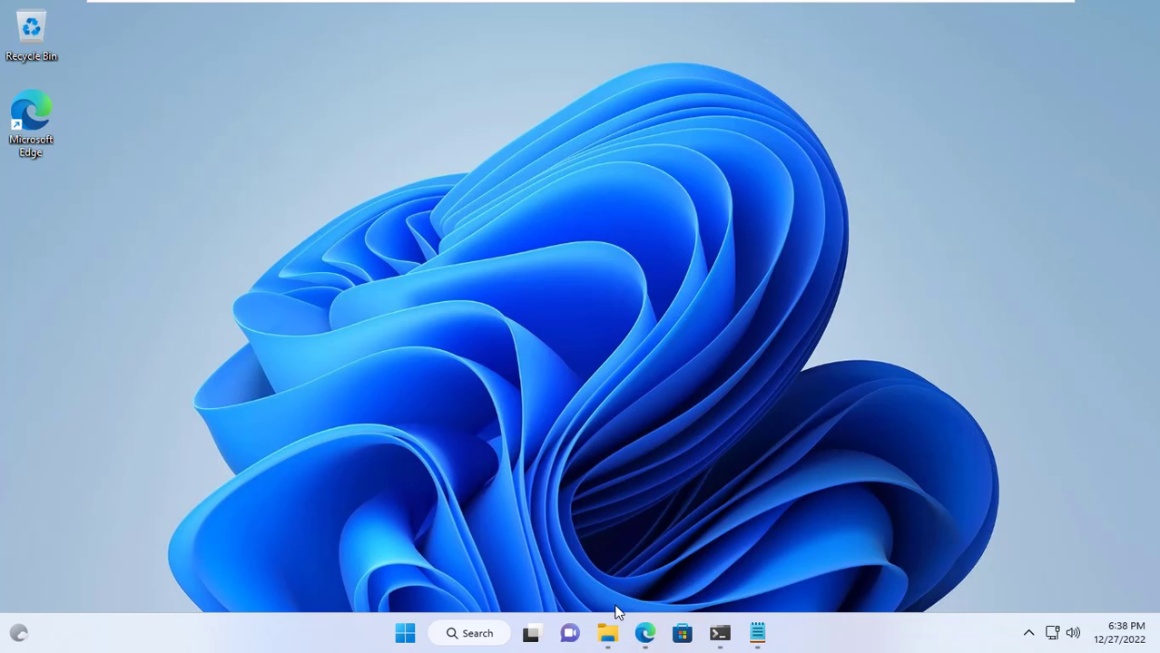
# Paste 'RunAsDaemon: yes' as line 2 under WorkDir in mrtg.cfg, save, and close Notepad.
pyautogui.click(756, 634)
pyautogui.click(304, 108)
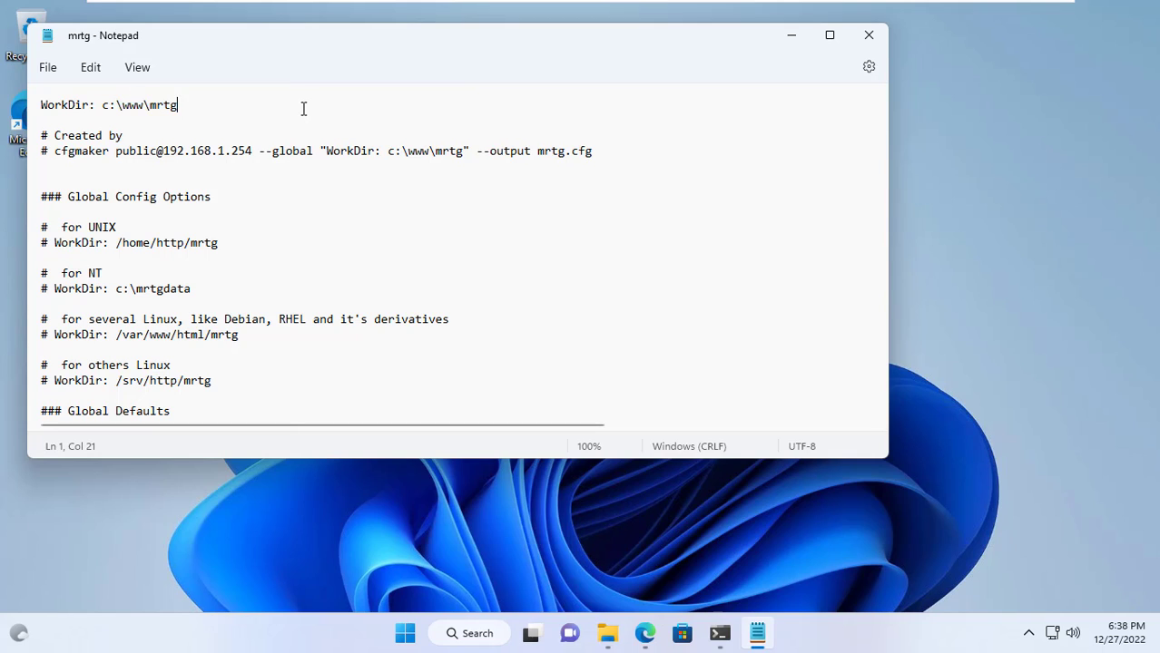
pyautogui.press('Return')
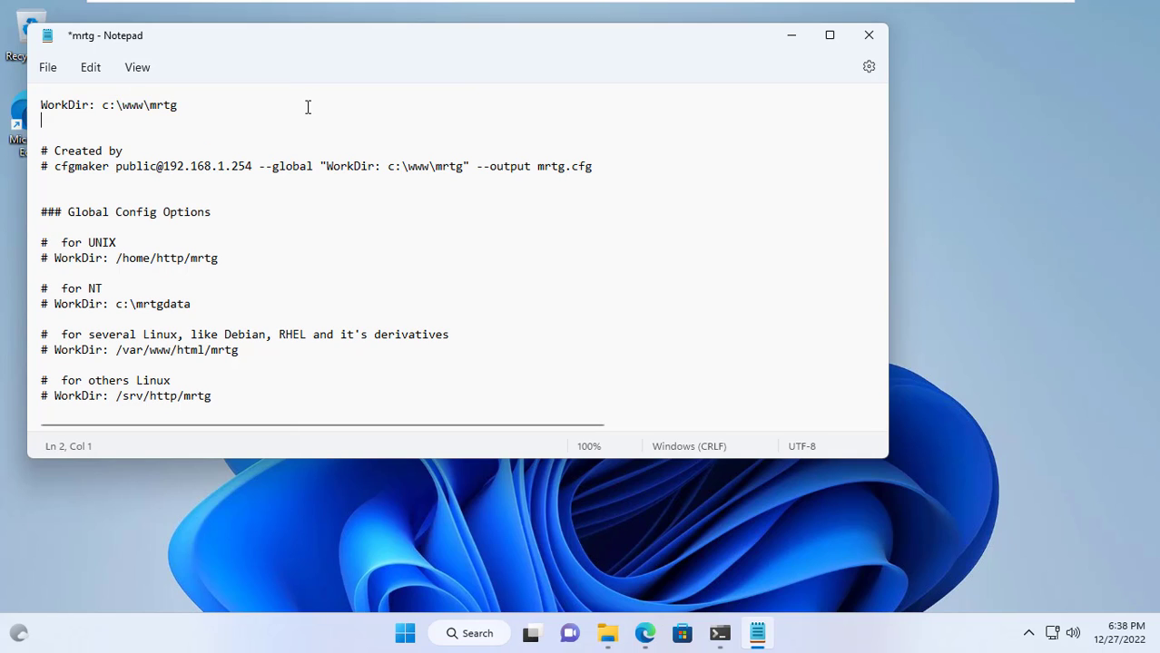
pyautogui.hotkey('ctrl', 'v')
pyautogui.moveTo(155, 120); pyautogui.dragTo(20, 94)
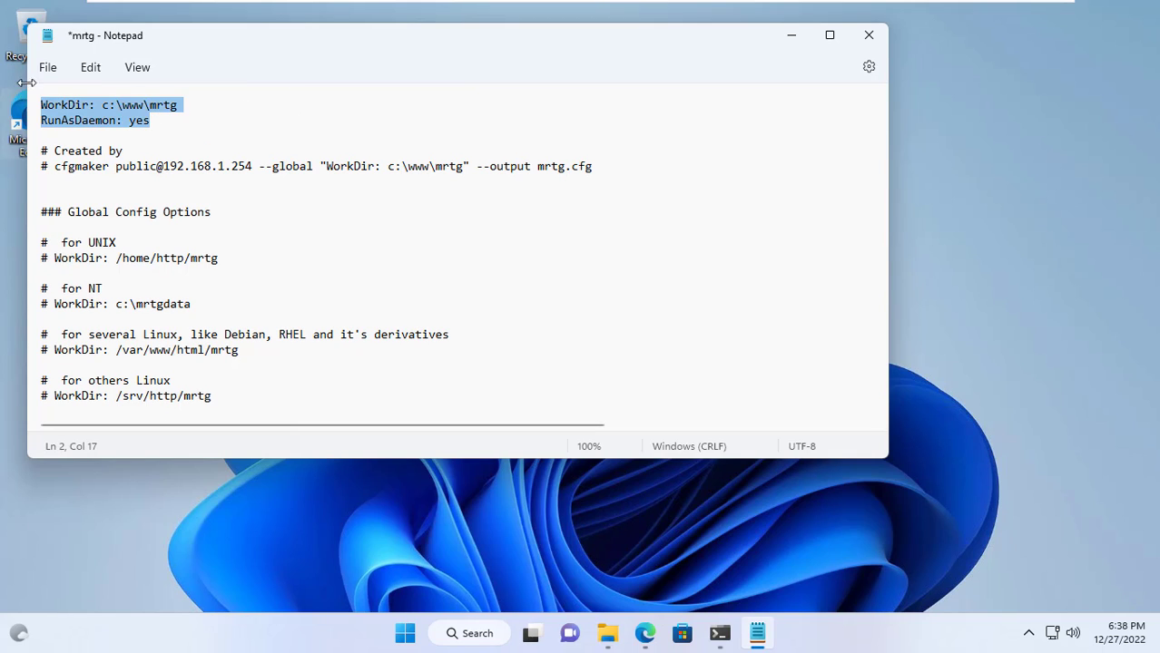
pyautogui.click(47, 67)
pyautogui.click(70, 186)
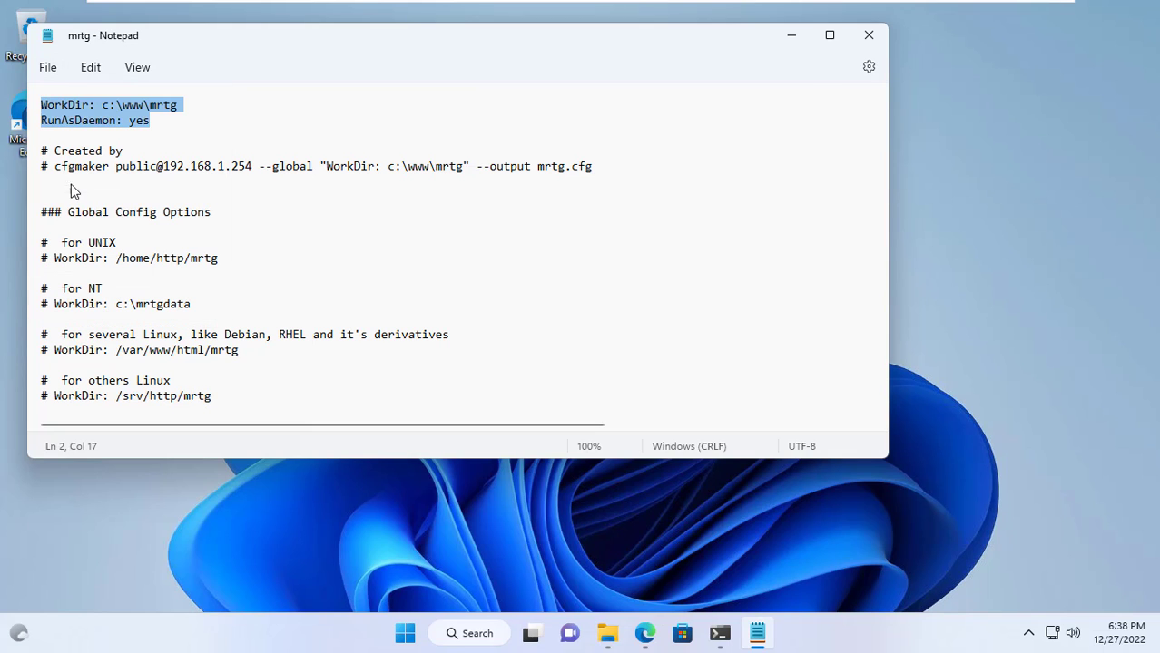
pyautogui.click(869, 37)
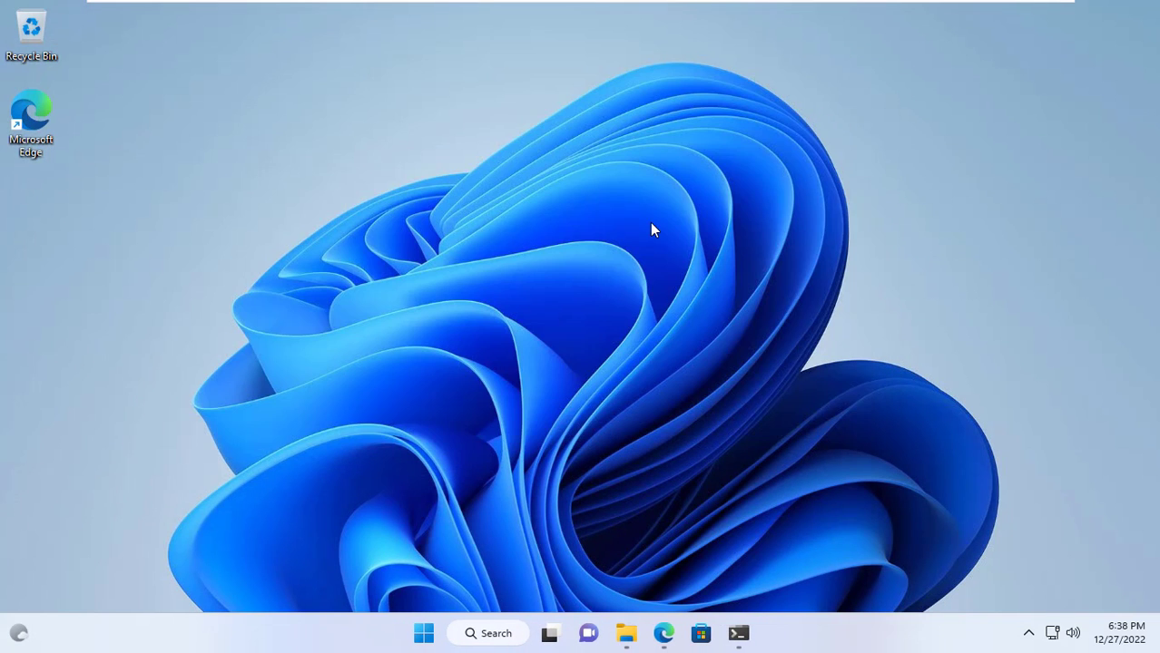
# Clear PowerShell with cls and open File Explorer on C:\www\mrtg.
pyautogui.click(737, 632)
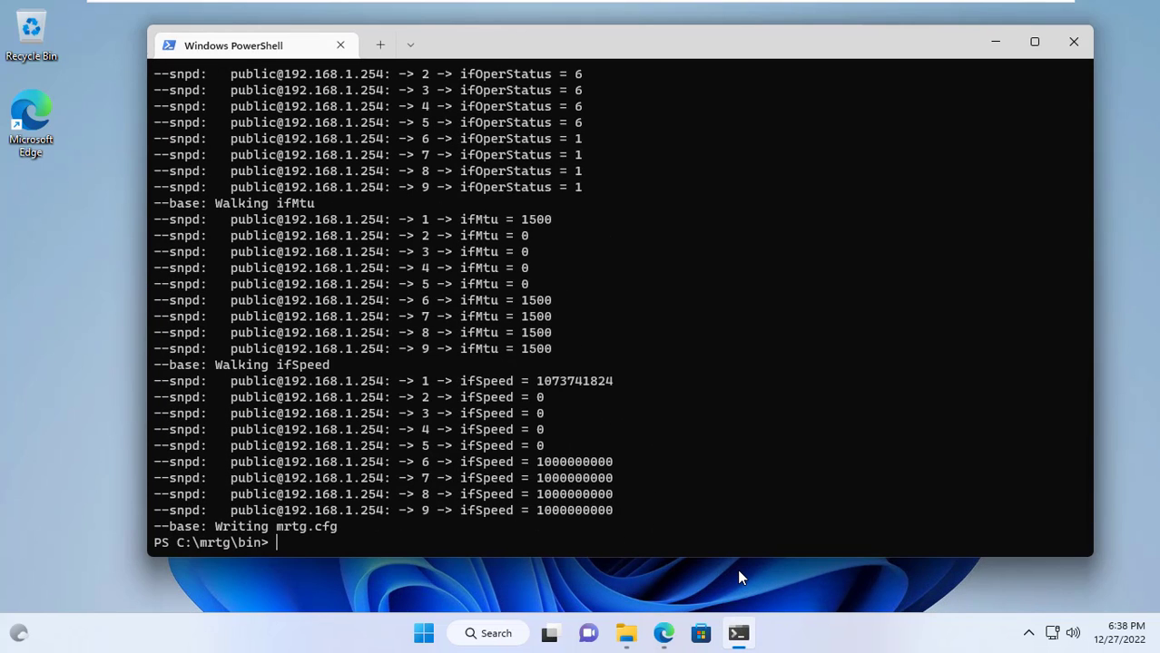
pyautogui.write('cls')
pyautogui.press('Return')
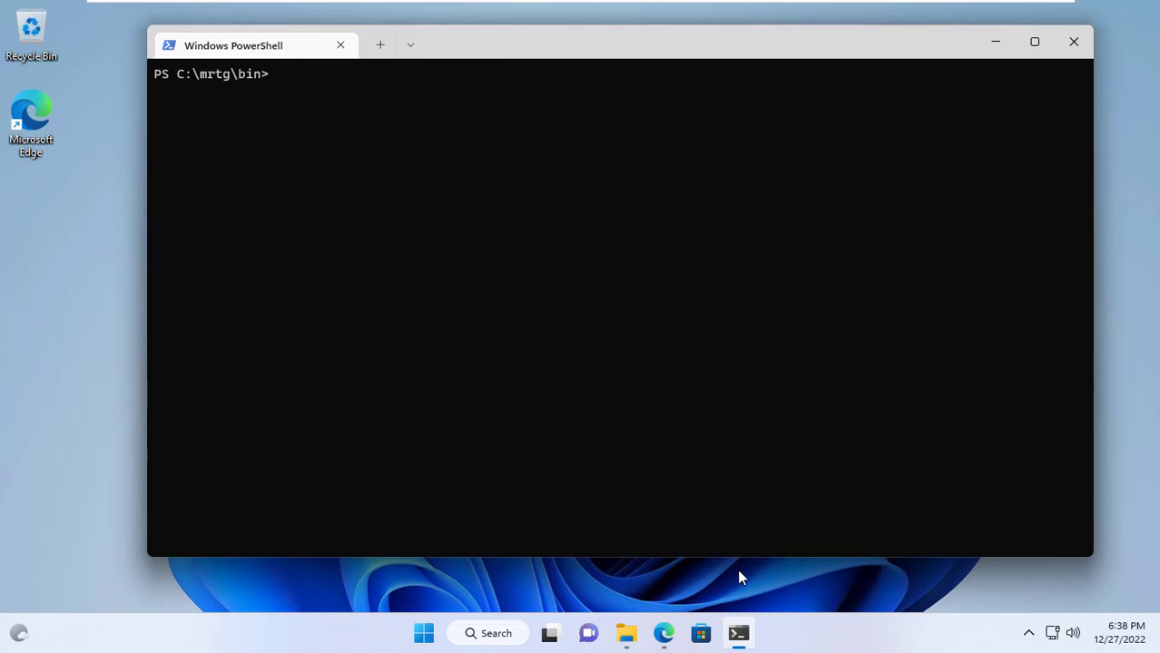
pyautogui.click(627, 633)
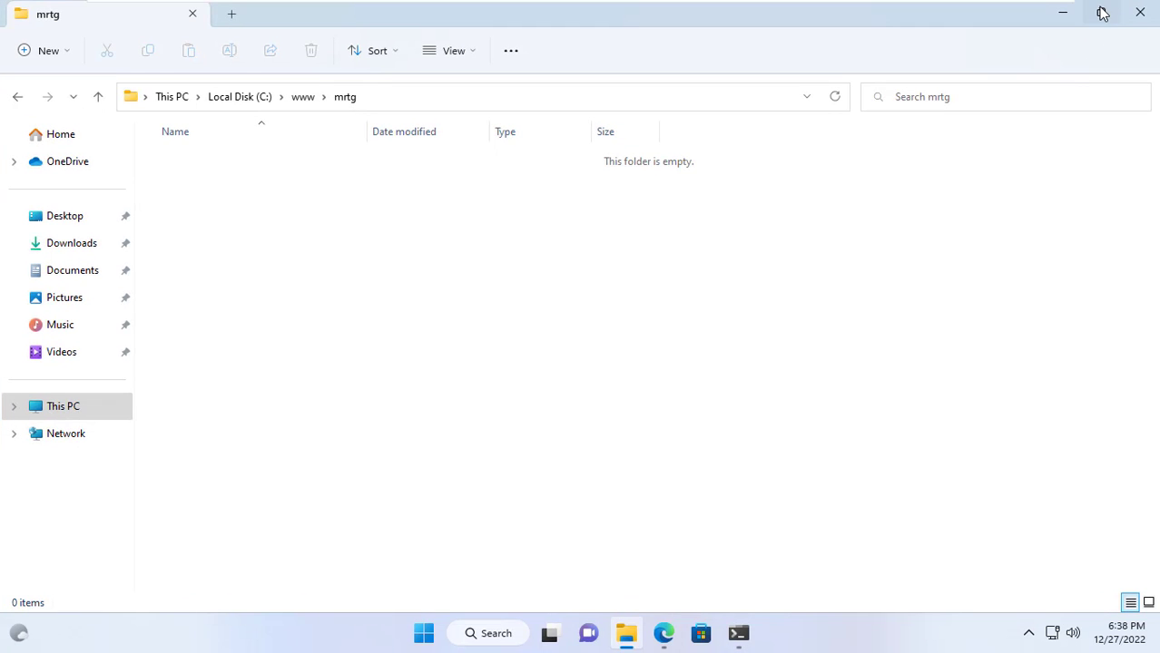
# Snap File Explorer to the right half and PowerShell to the left half.
pyautogui.moveTo(1102, 13)
pyautogui.click(1048, 71)
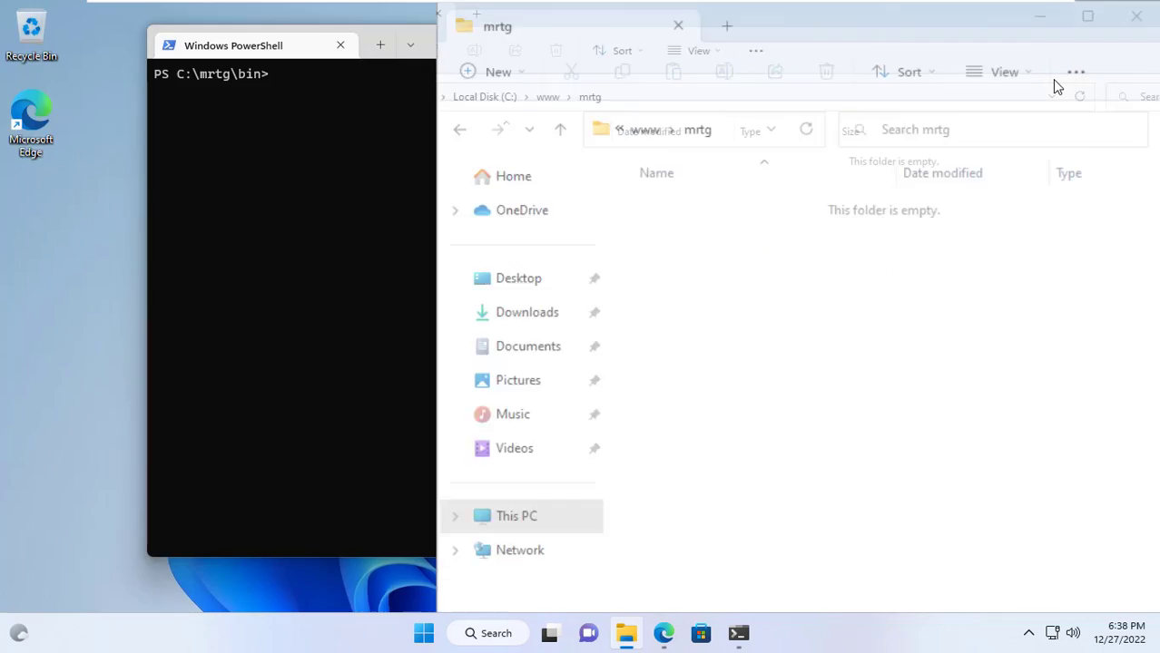
pyautogui.click(375, 162)
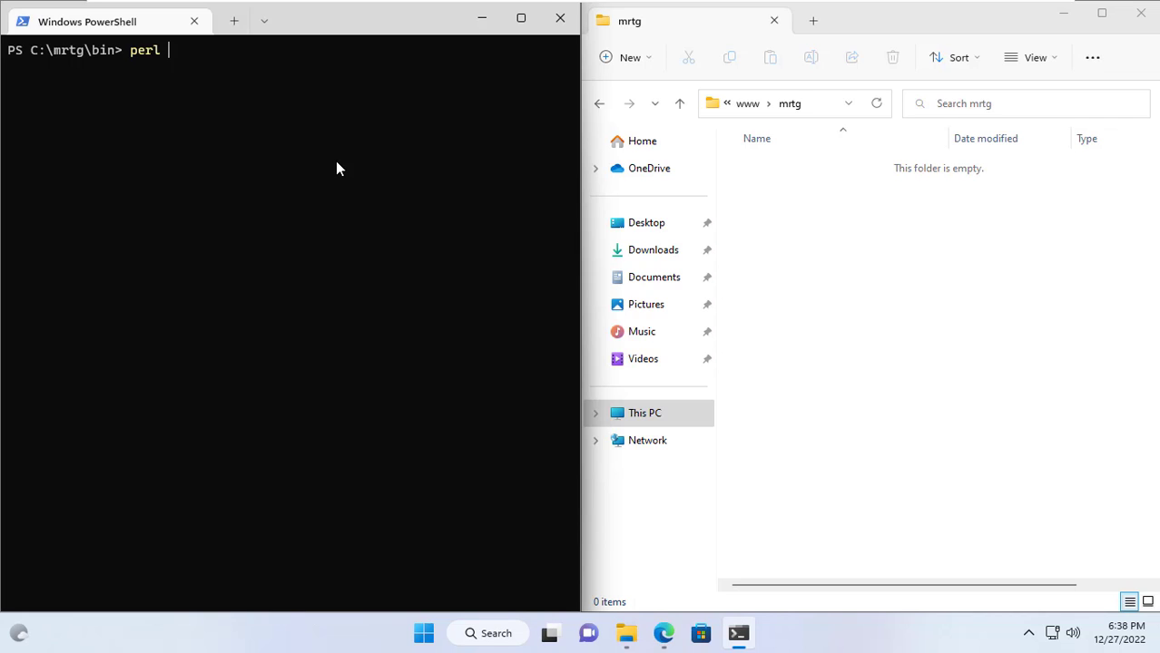
# Run 'perl mrtg mrtg.cfg' and select the generated ethernet_32769 web page file.
pyautogui.write('perl mrtg mrtg.cfg')
pyautogui.press('Return')
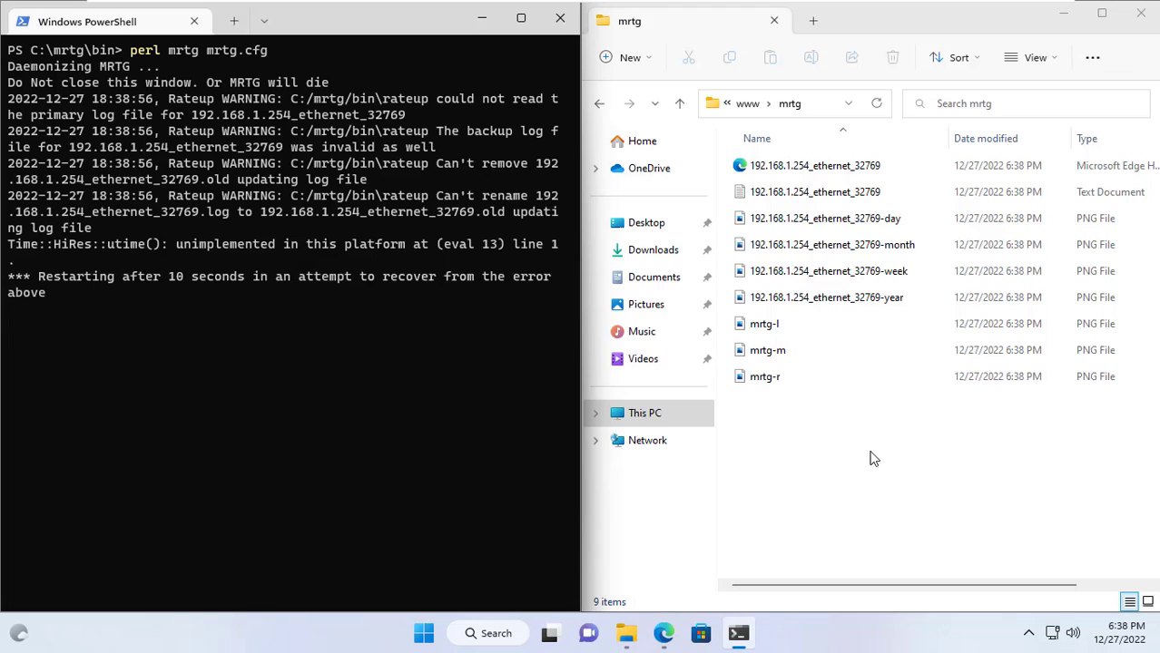
pyautogui.click(840, 174)
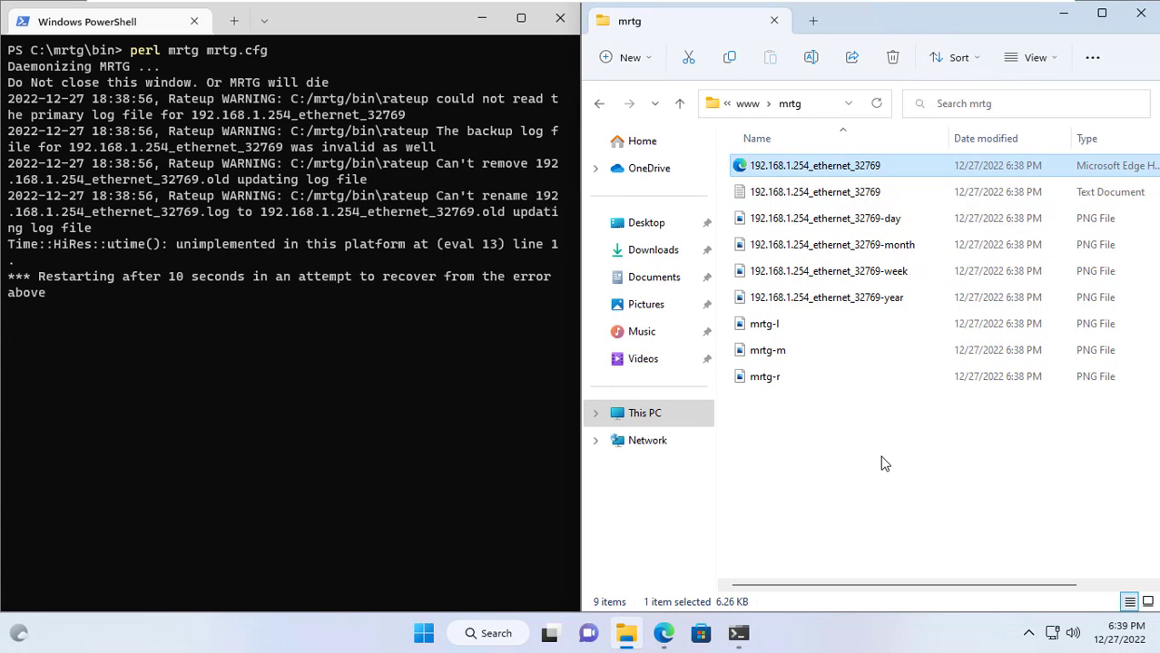
# Open the ethernet_32769 Traffic Analysis page in Edge and scroll through its graphs.
pyautogui.doubleClick(854, 169)
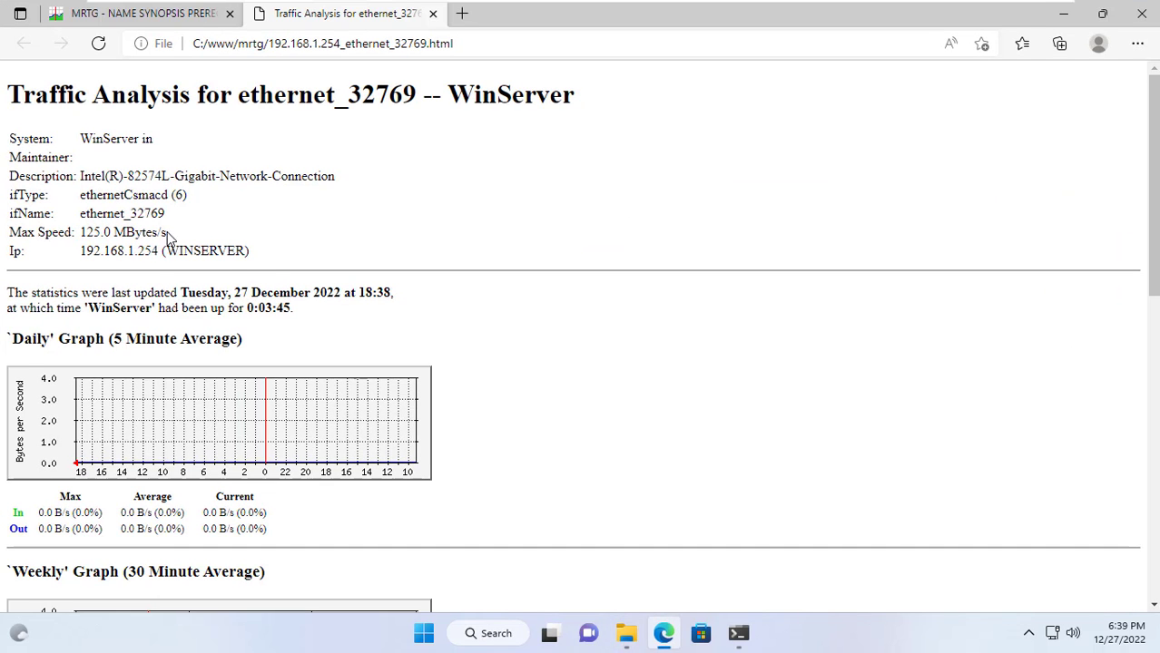
pyautogui.moveTo(81, 251); pyautogui.dragTo(267, 254)
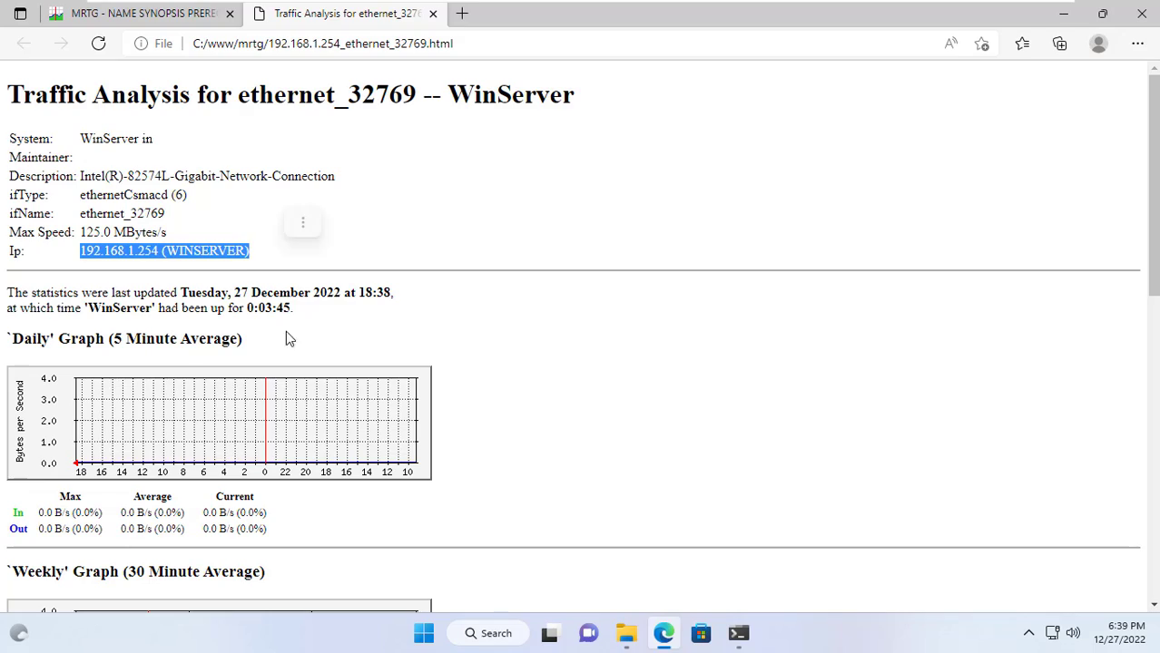
pyautogui.scroll(-5, 259, 416)
pyautogui.scroll(-4, 277, 410)
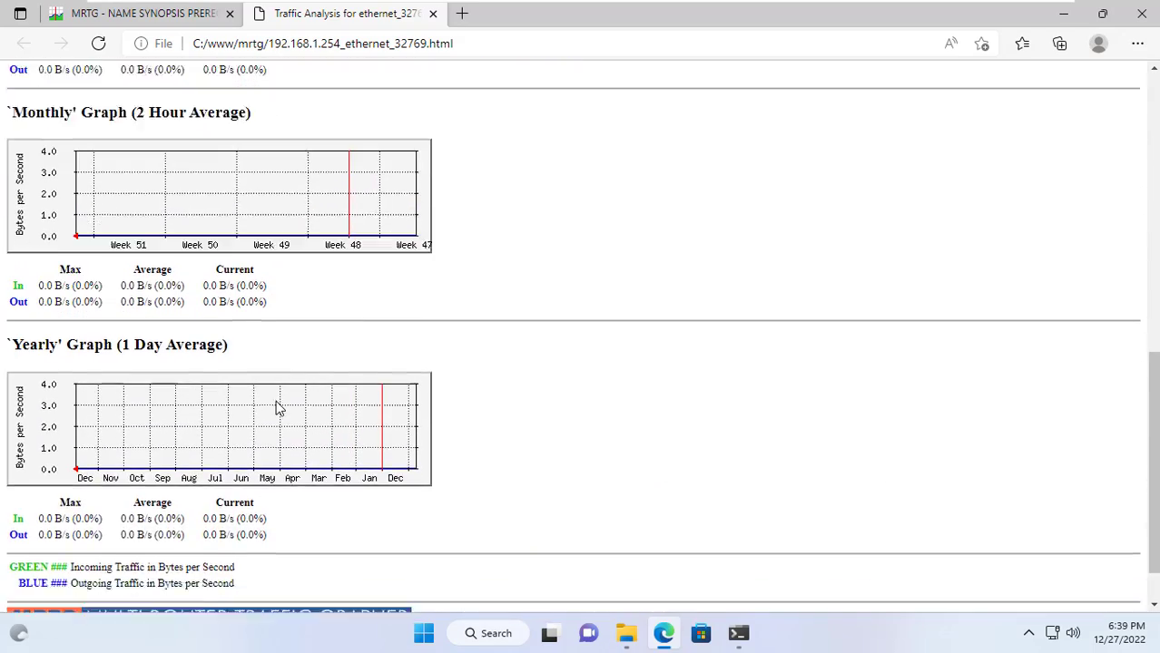
pyautogui.scroll(2, 279, 409)
pyautogui.scroll(6, 279, 410)
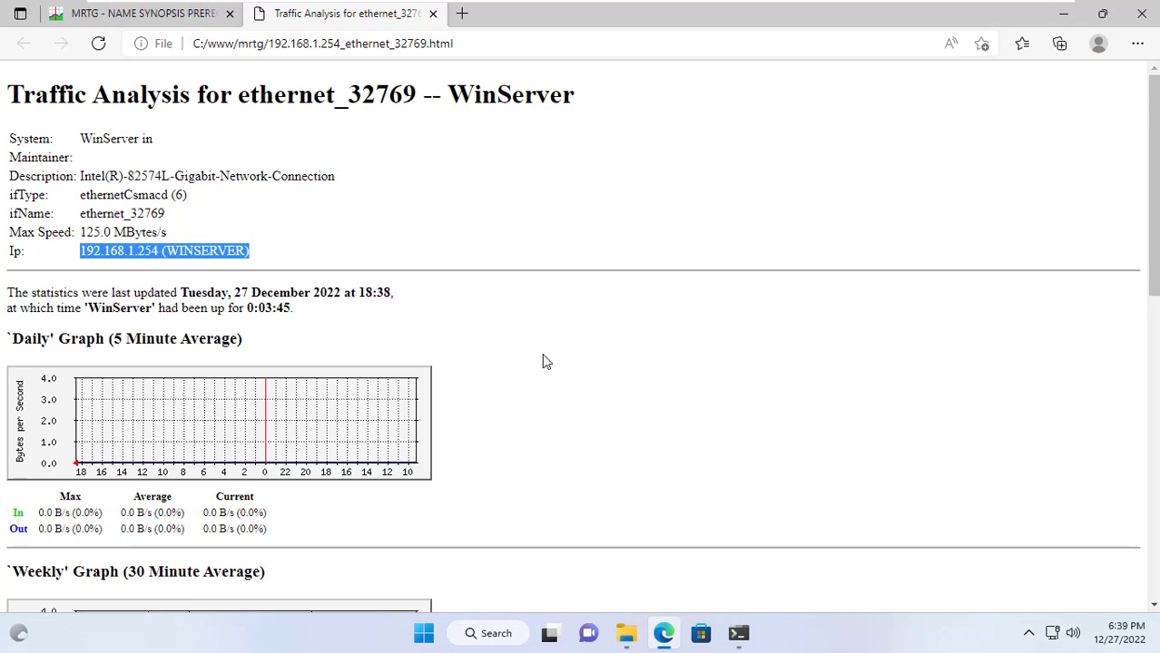
# Highlight the guide's wperl background-start command and note, then minimize Edge.
pyautogui.click(199, 21)
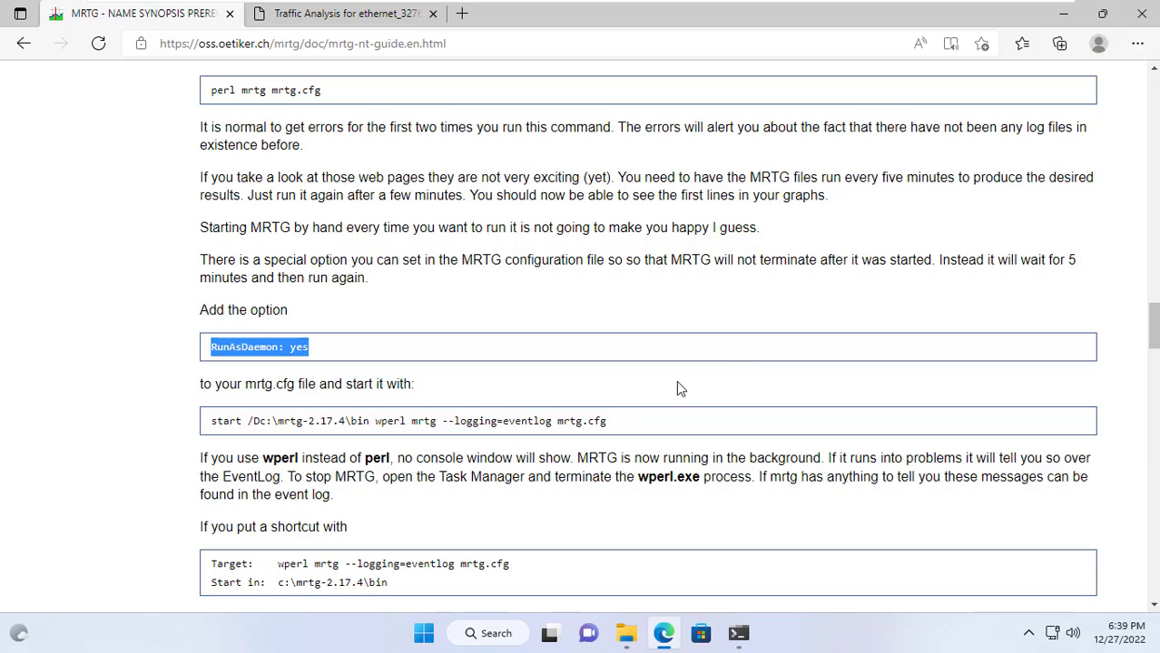
pyautogui.moveTo(209, 421); pyautogui.dragTo(638, 422)
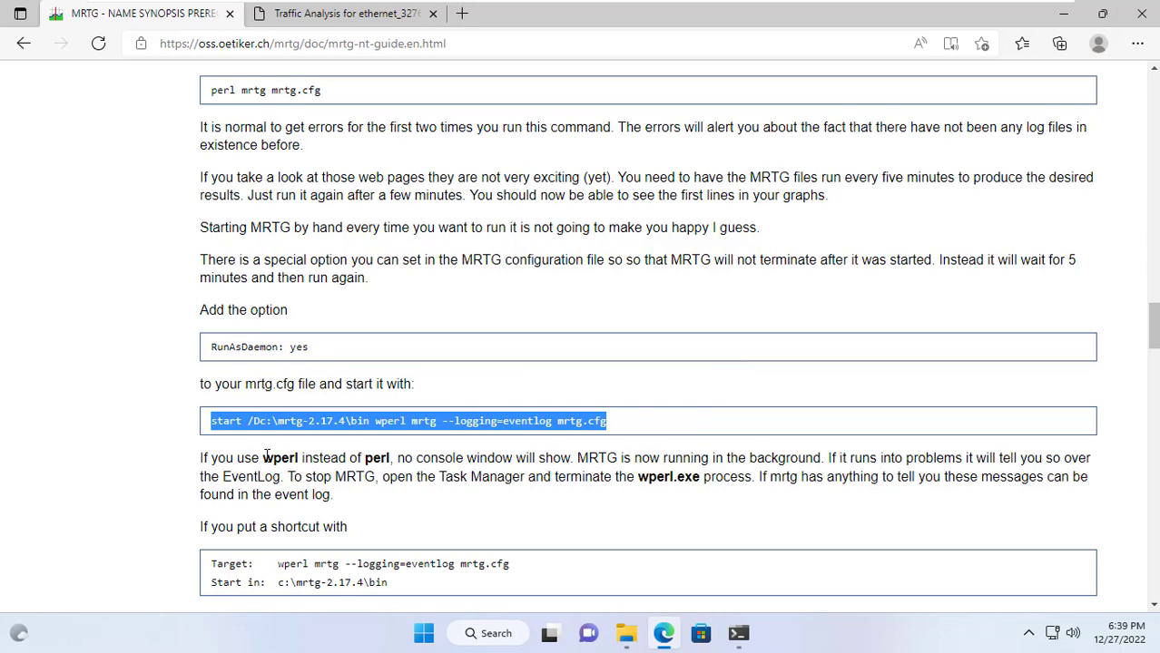
pyautogui.moveTo(262, 457); pyautogui.dragTo(392, 457)
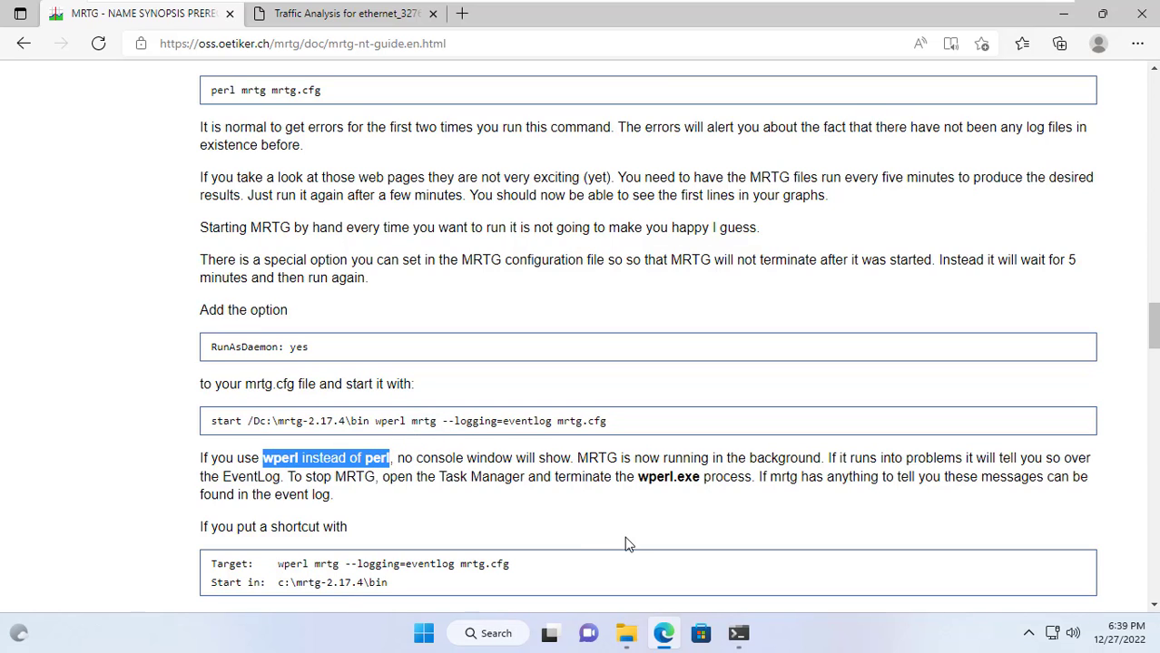
pyautogui.click(1063, 14)
# Close the C:\www\mrtg File Explorer window.
pyautogui.scroll(-4, 814, 399)
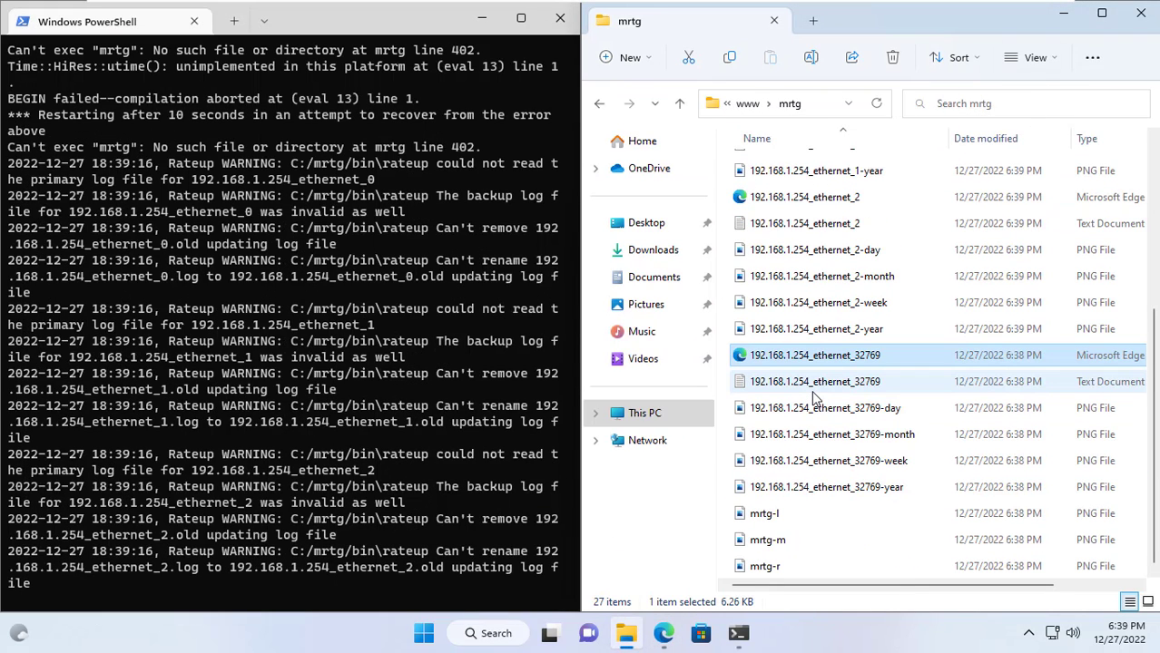
pyautogui.click(814, 357)
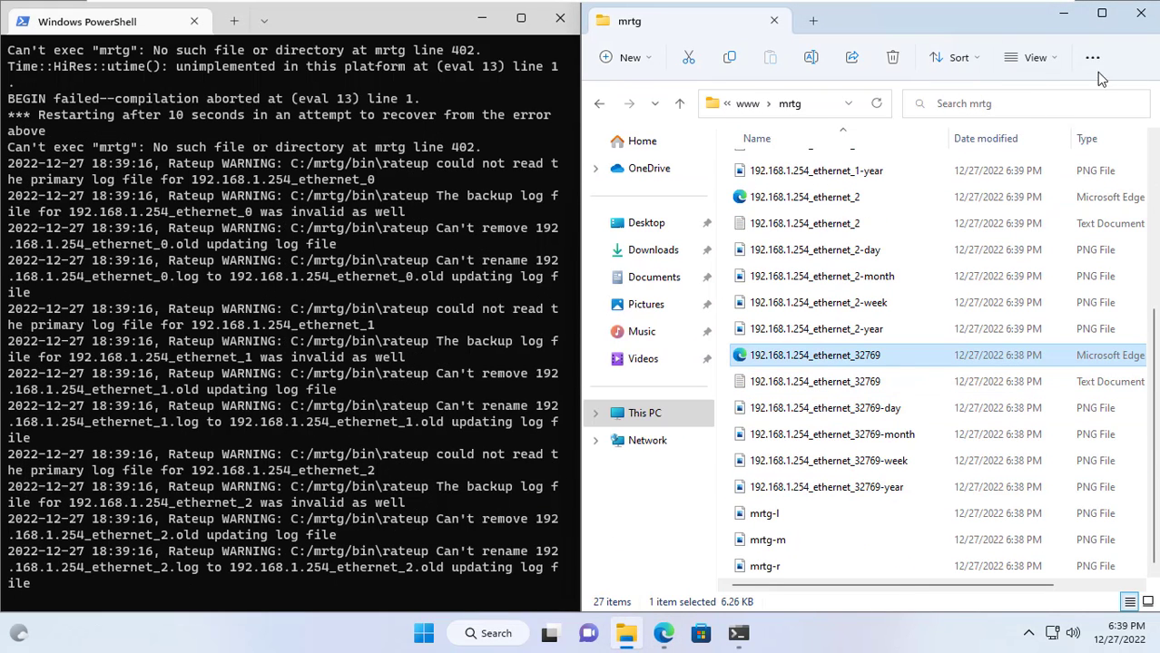
pyautogui.click(1156, 26)
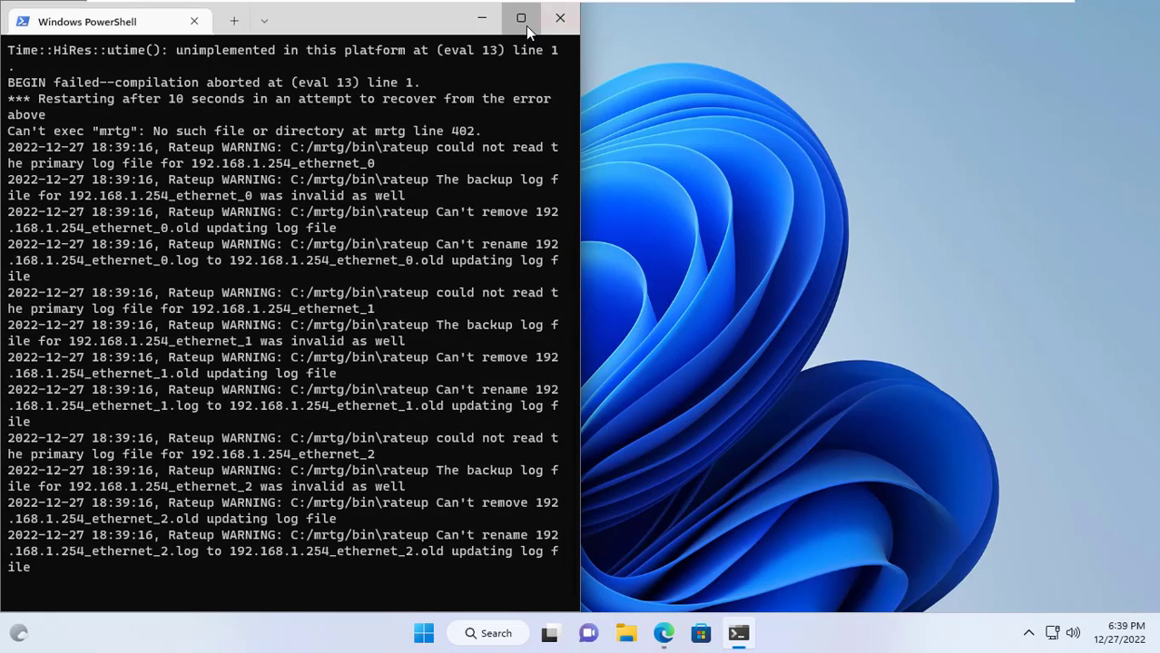
# Stop the running MRTG batch job with Ctrl+C and exit PowerShell.
pyautogui.click(523, 20)
pyautogui.hotkey('ctrl', 'c')
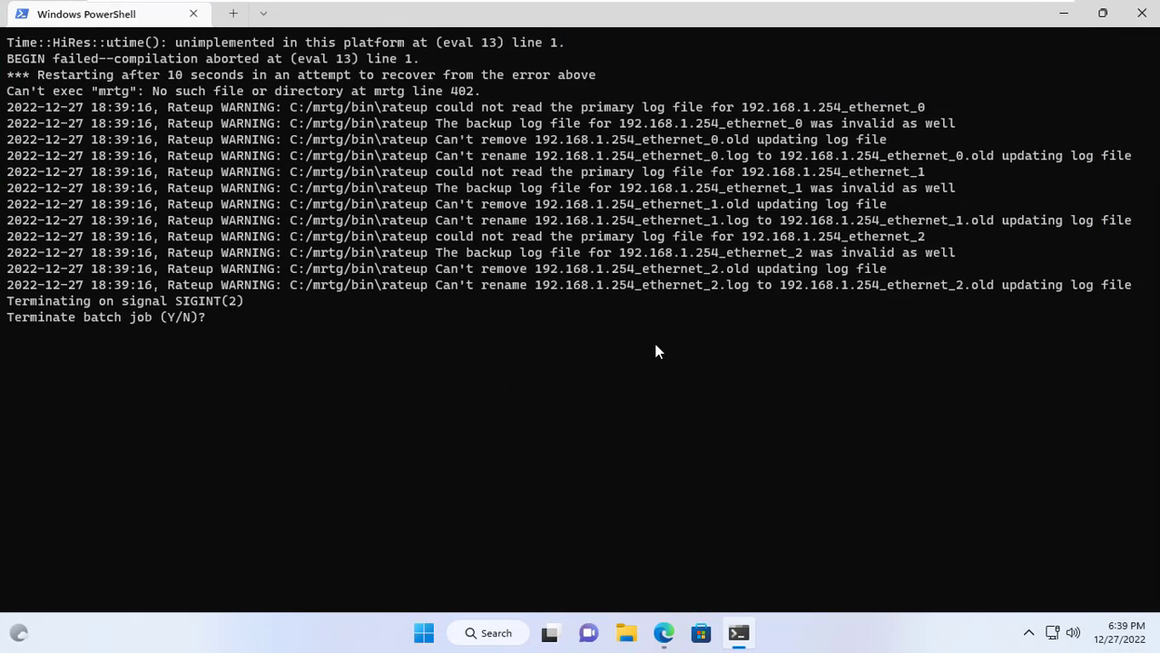
pyautogui.press('Return')
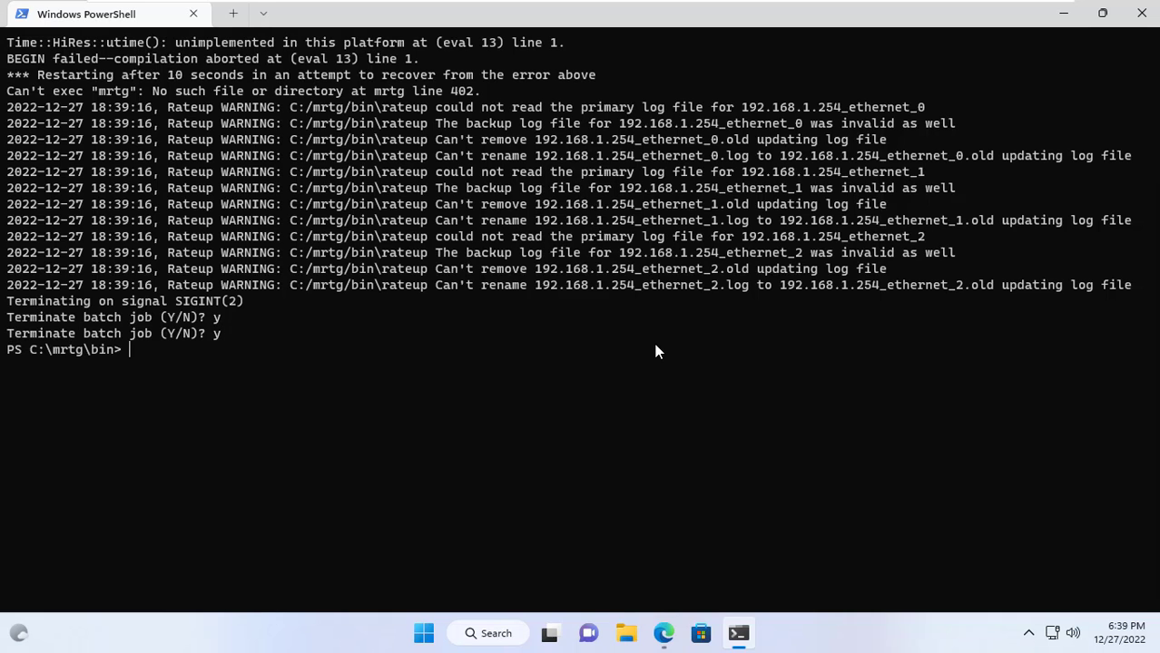
pyautogui.write('exit')
pyautogui.press('Return')
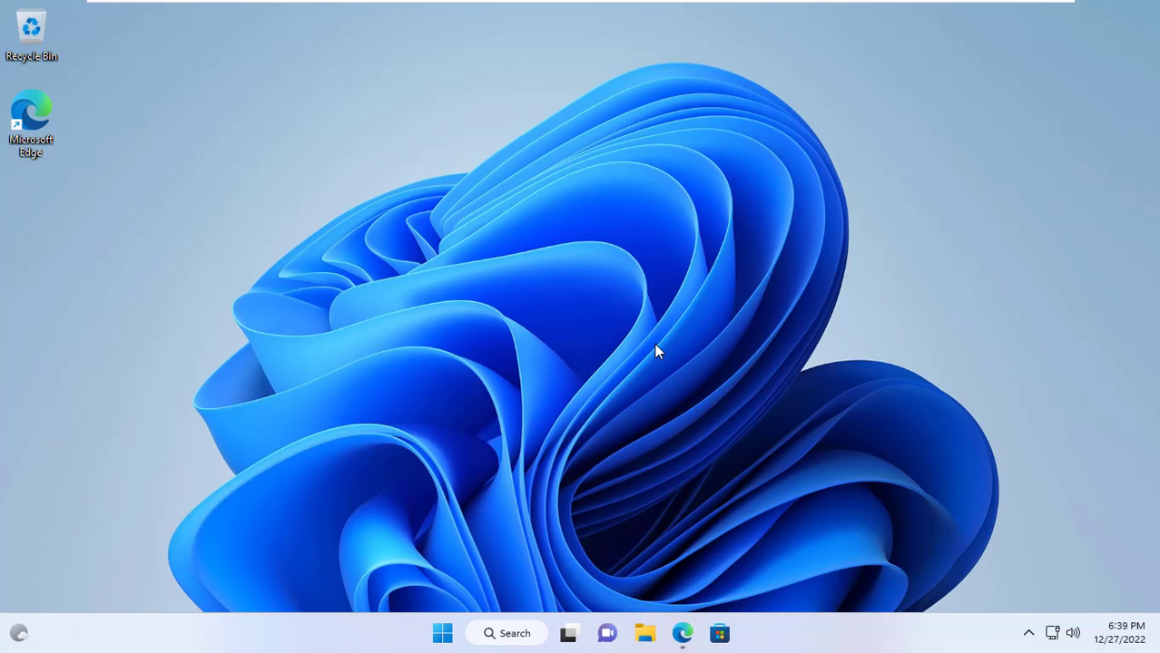
# Start a new desktop shortcut from the desktop's New menu.
pyautogui.rightClick(337, 195)
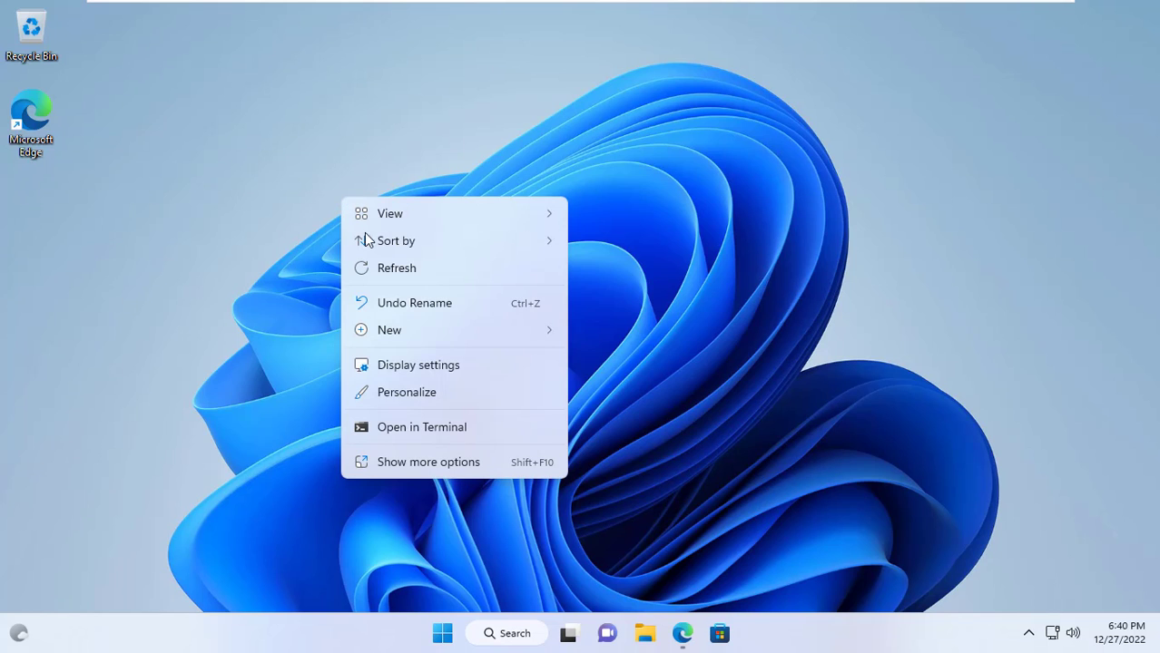
pyautogui.moveTo(408, 328)
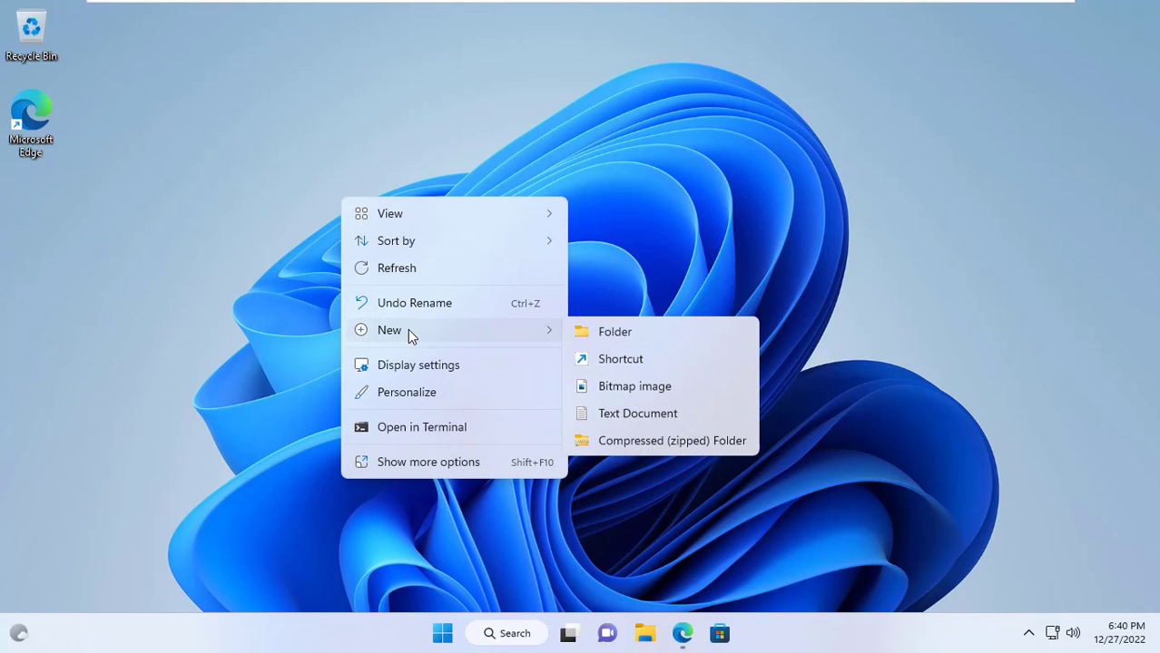
pyautogui.click(606, 362)
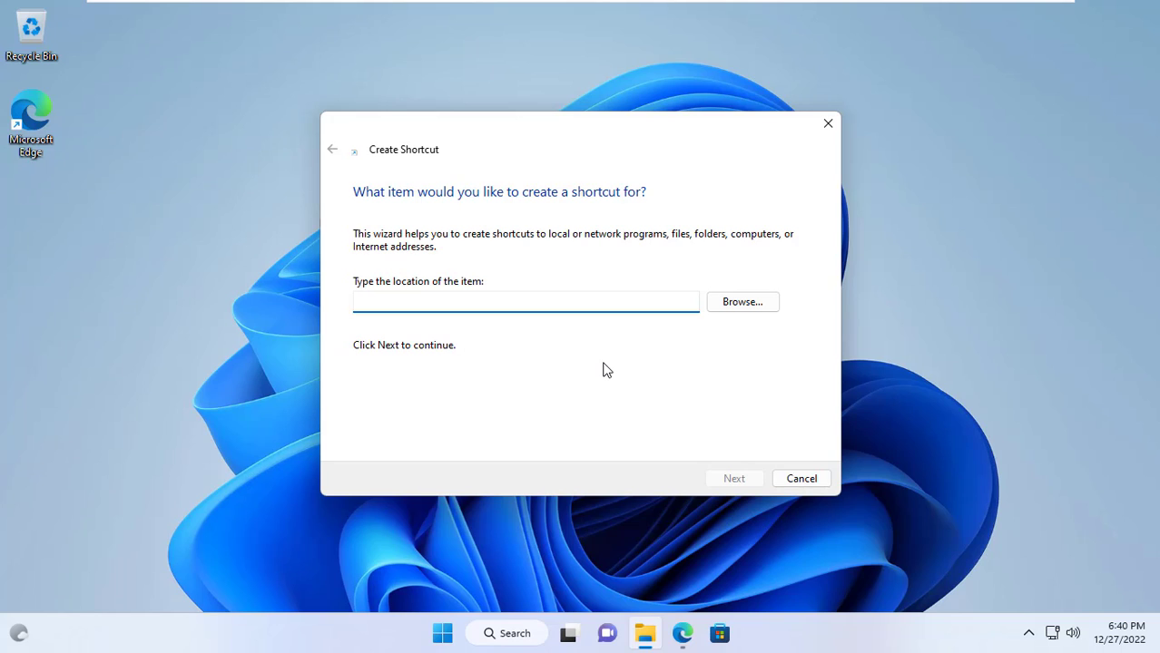
# Copy the guide's recommended wperl shortcut target command from Edge.
pyautogui.click(681, 632)
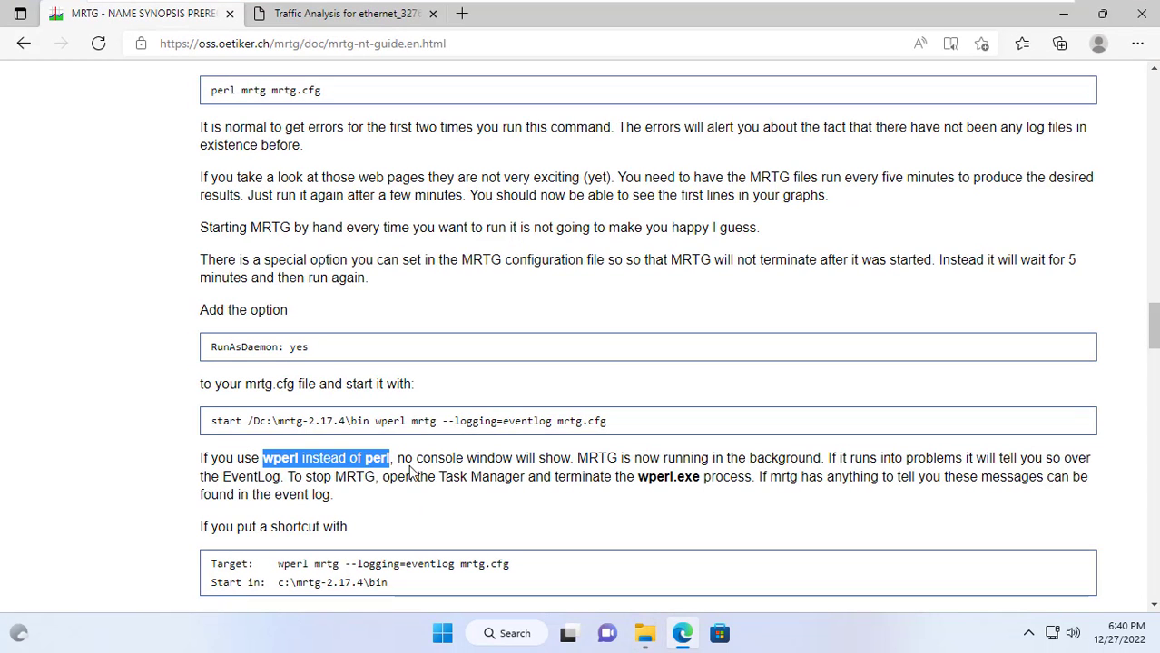
pyautogui.scroll(-3, 333, 545)
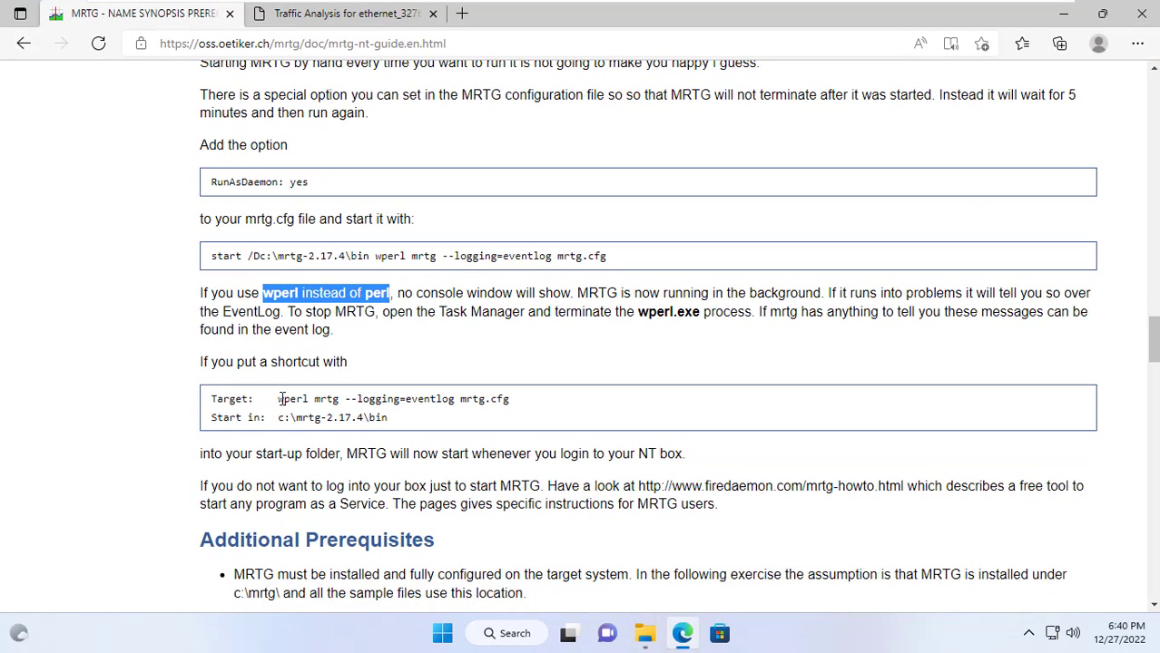
pyautogui.moveTo(278, 400); pyautogui.dragTo(524, 406)
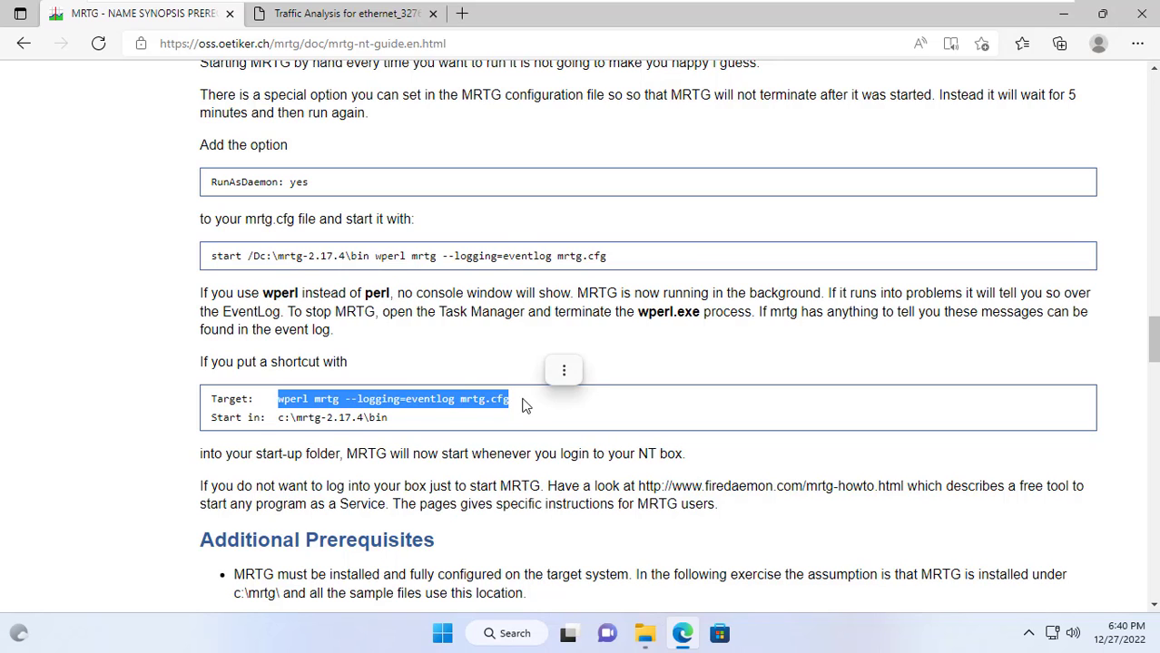
pyautogui.click(570, 376)
pyautogui.click(589, 377)
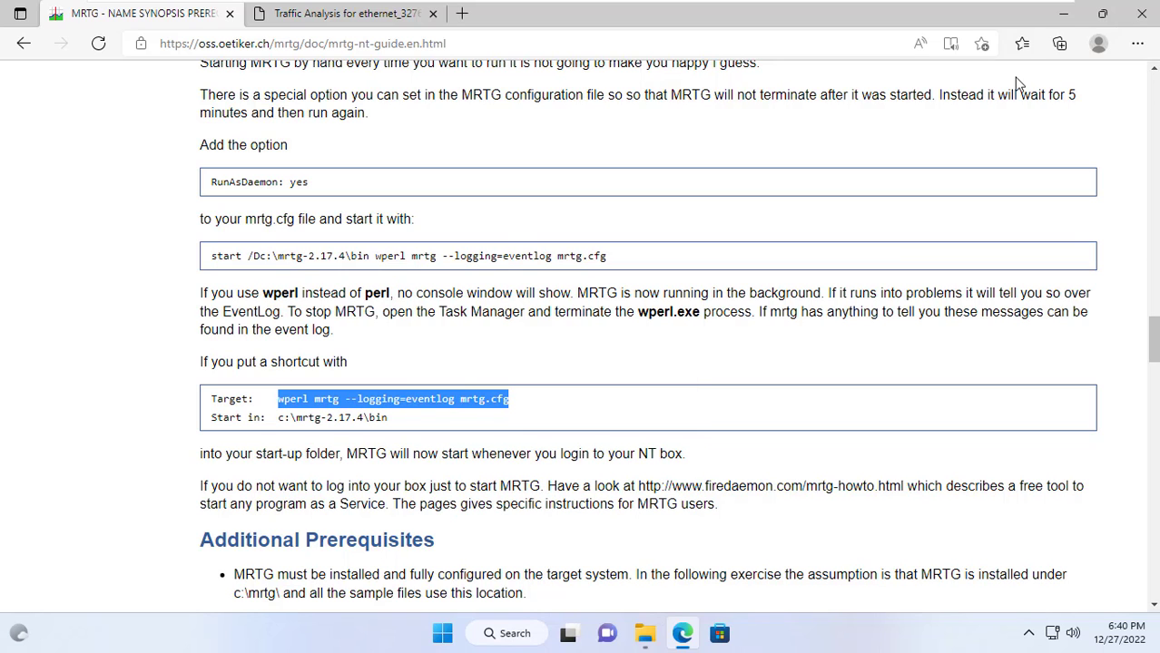
pyautogui.click(1058, 20)
# Paste the target, remove --logging=eventlog, and name the shortcut mrtg_winserver.
pyautogui.rightClick(523, 306)
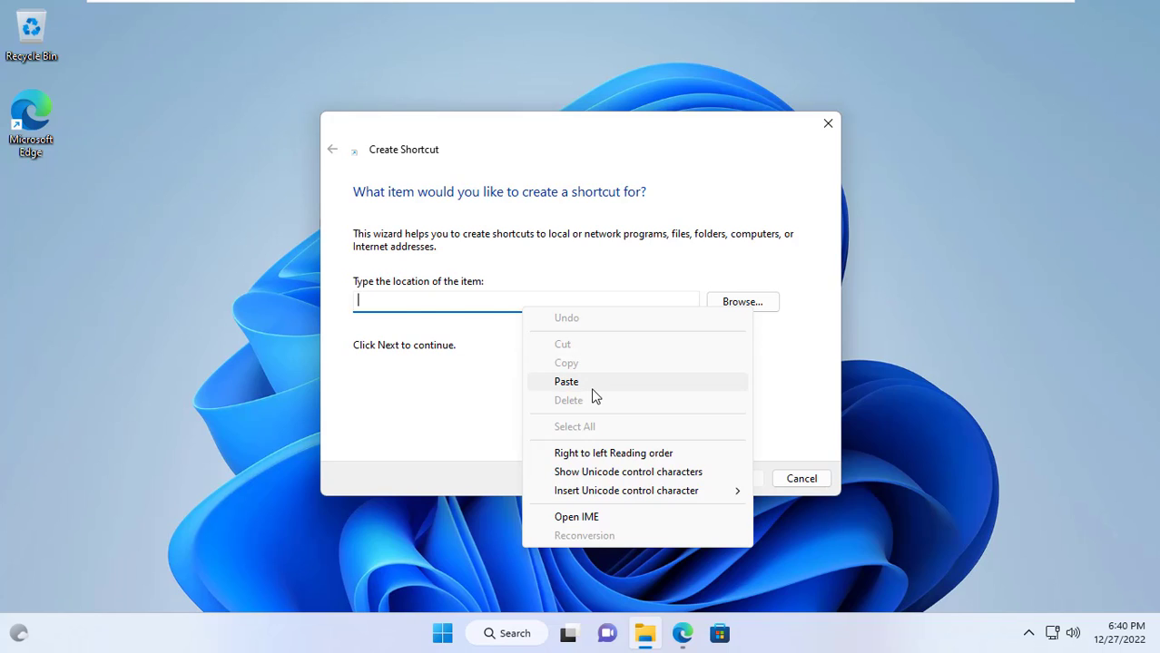
pyautogui.click(580, 382)
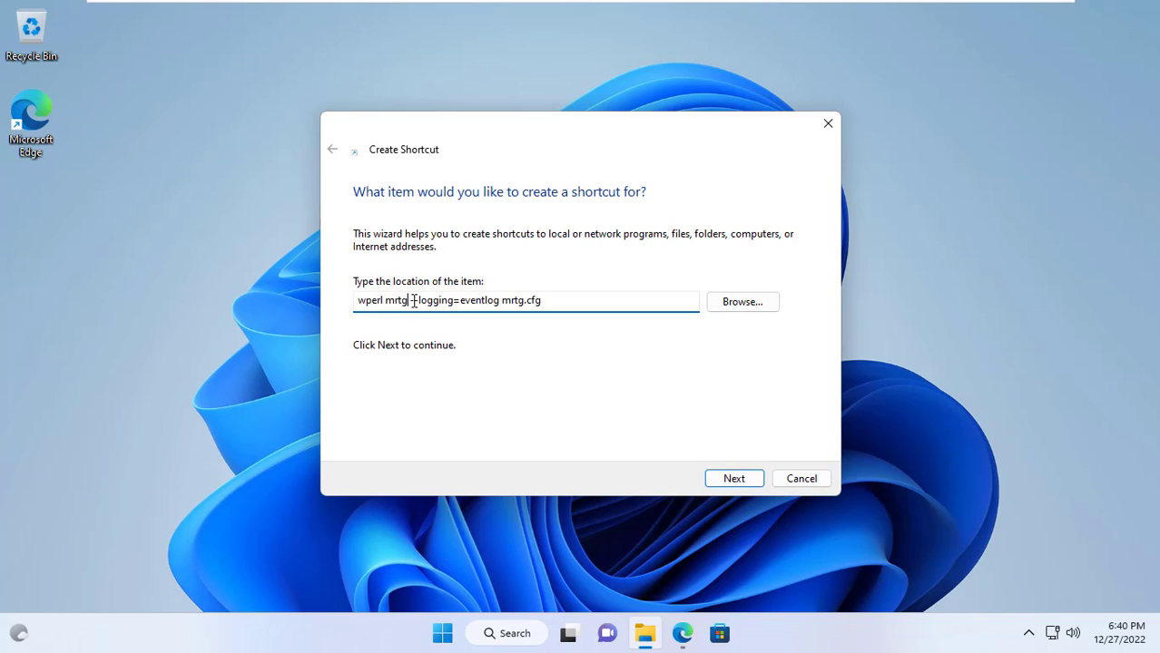
pyautogui.moveTo(411, 302); pyautogui.dragTo(499, 302)
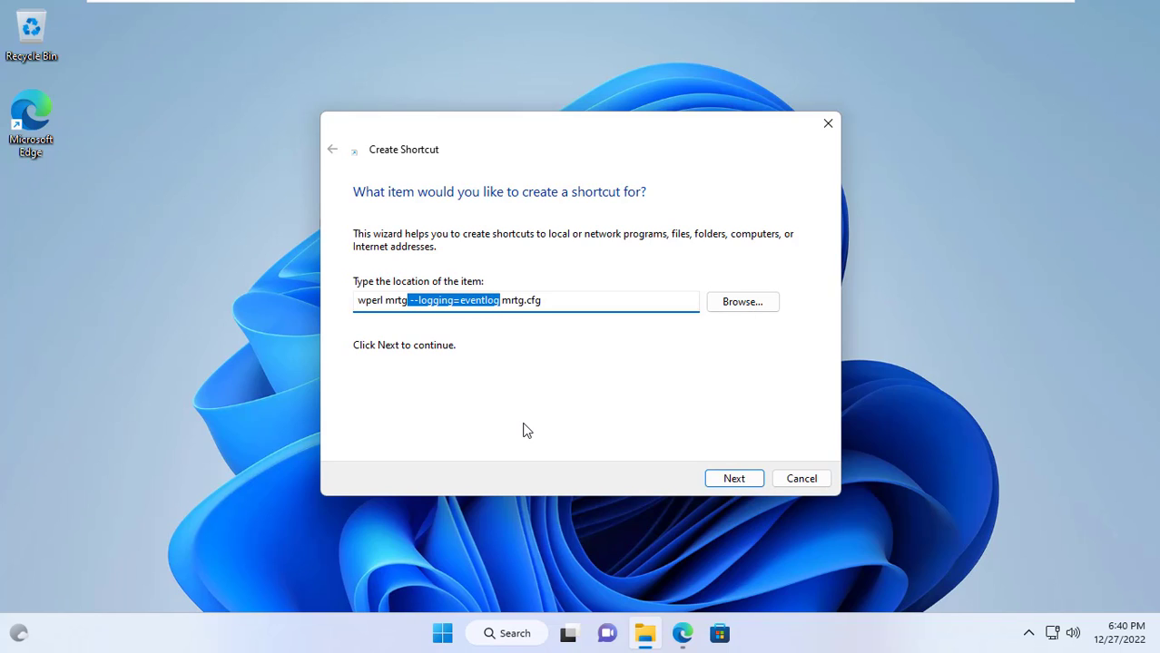
pyautogui.press('Delete')
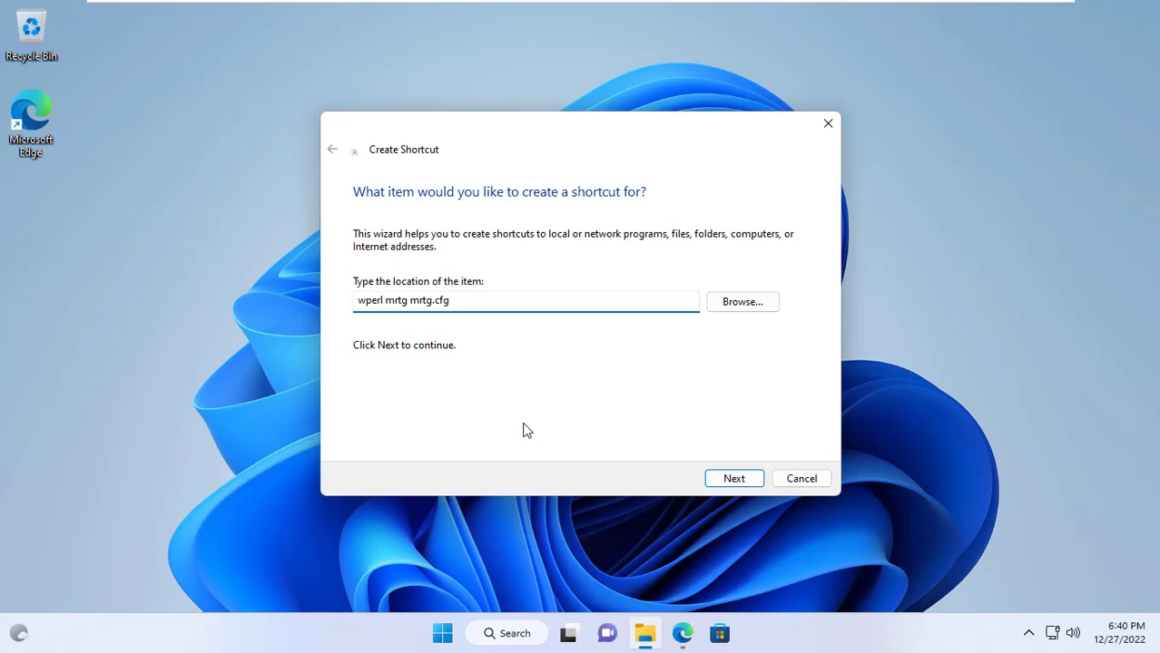
pyautogui.click(733, 478)
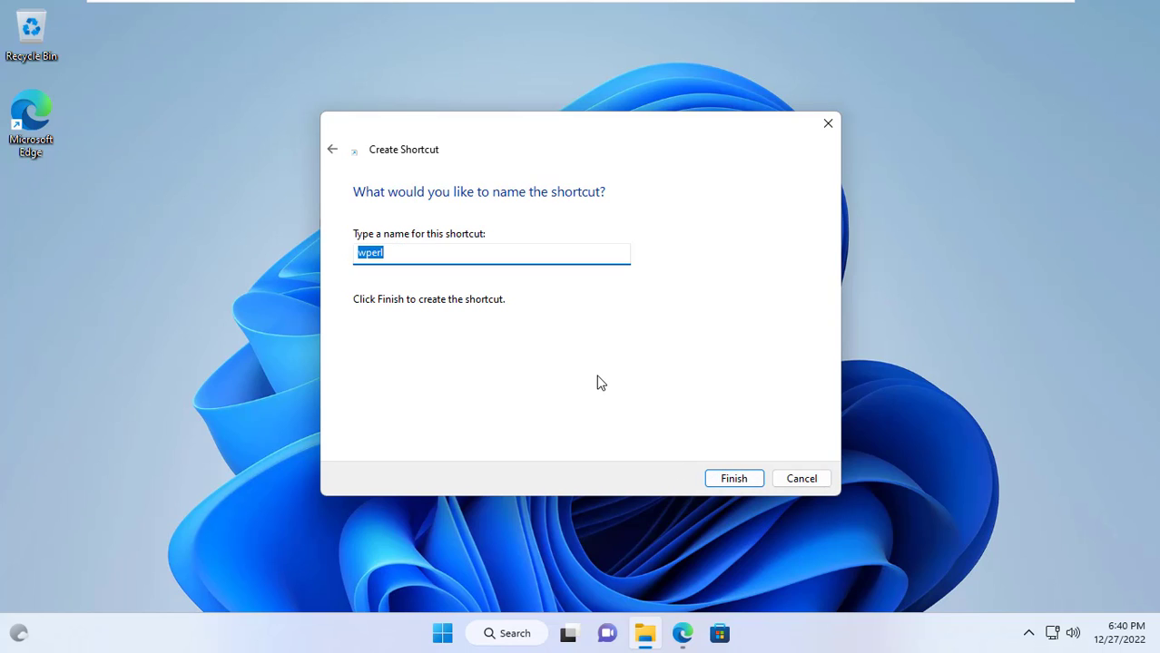
pyautogui.write('mrtg_winserver')
pyautogui.click(731, 480)
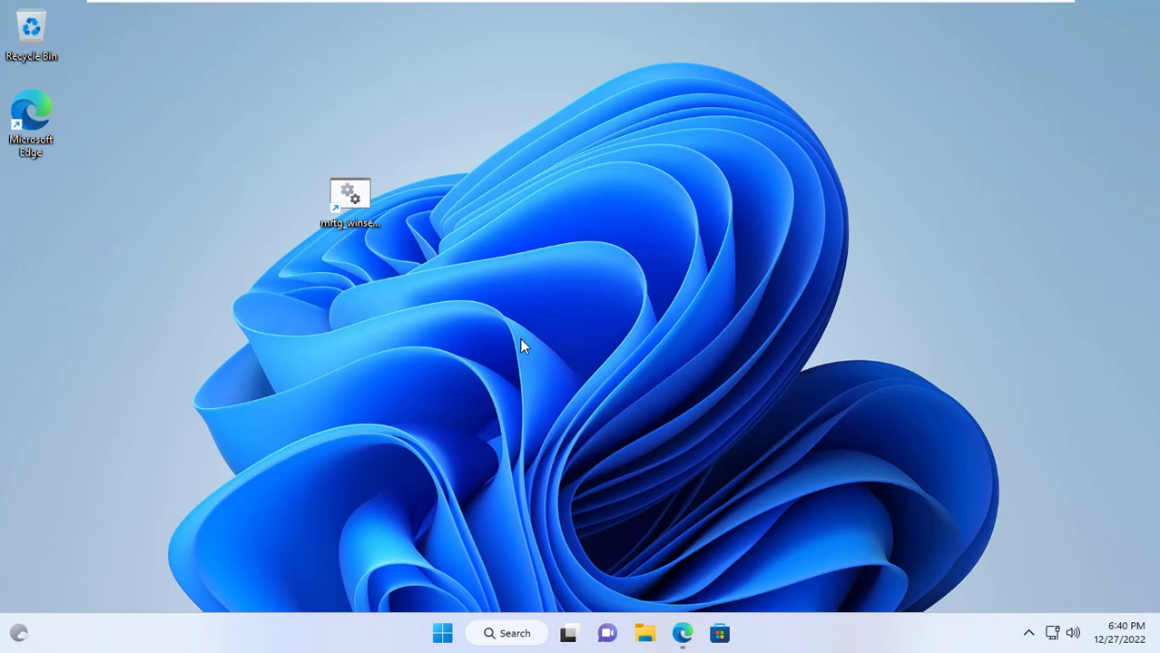
# Open the shortcut's Properties and copy the Start in path c:\mrtg-2.17.4\bin from the MRTG guide.
pyautogui.rightClick(370, 221)
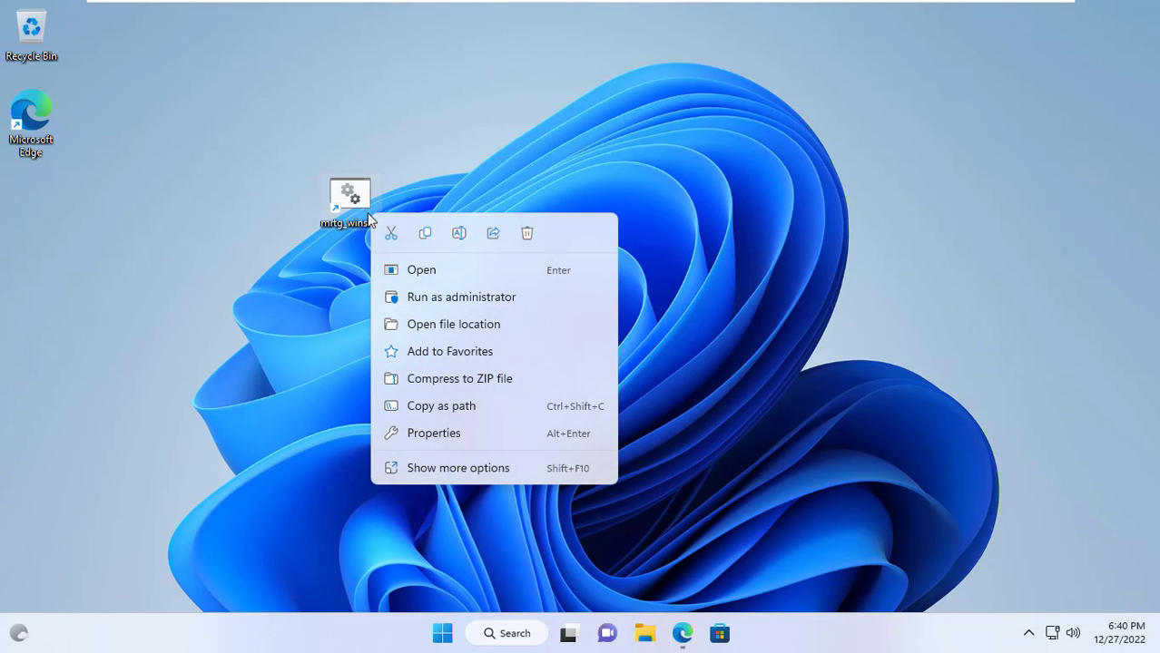
pyautogui.click(445, 432)
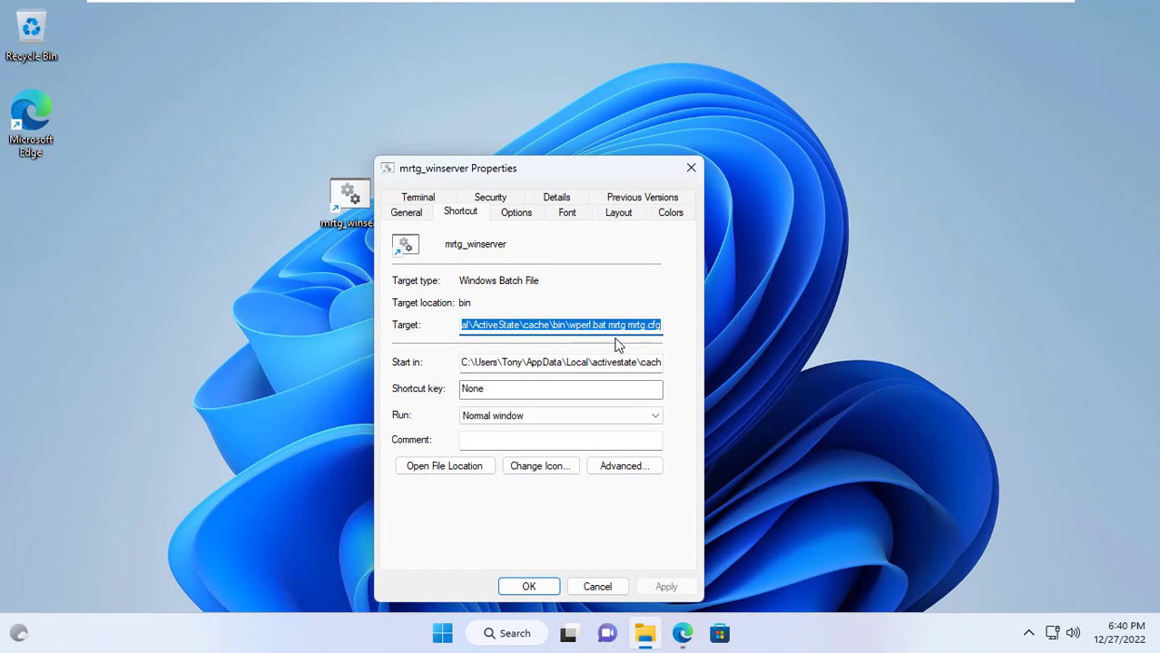
pyautogui.click(682, 633)
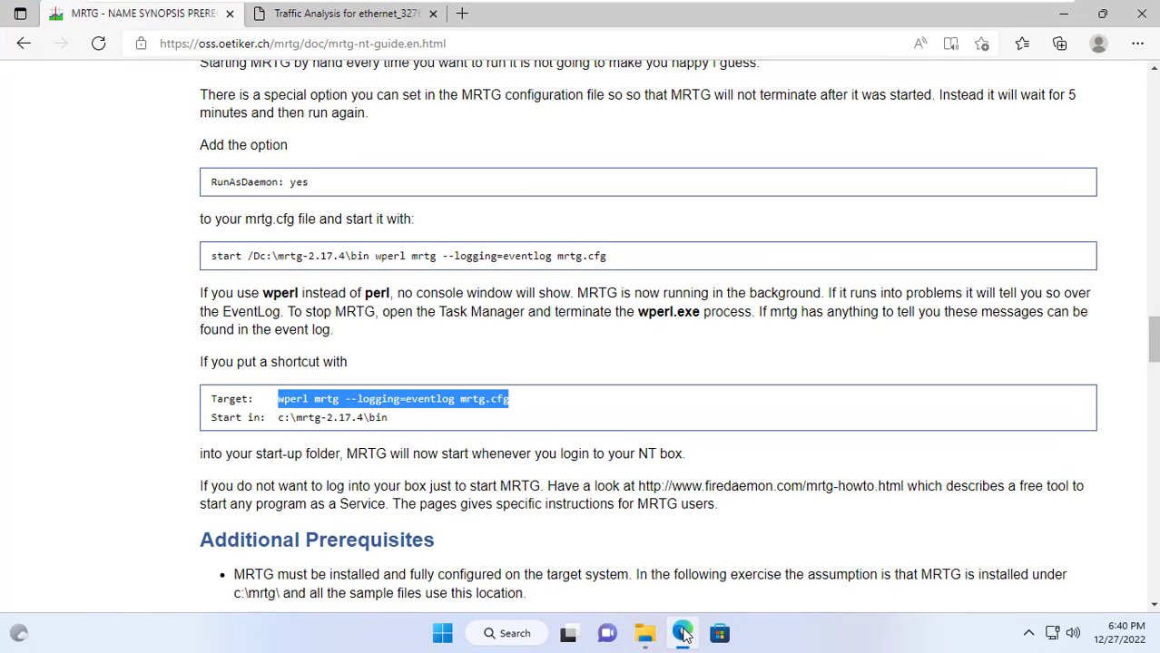
pyautogui.click(281, 421)
pyautogui.moveTo(279, 417); pyautogui.dragTo(414, 423)
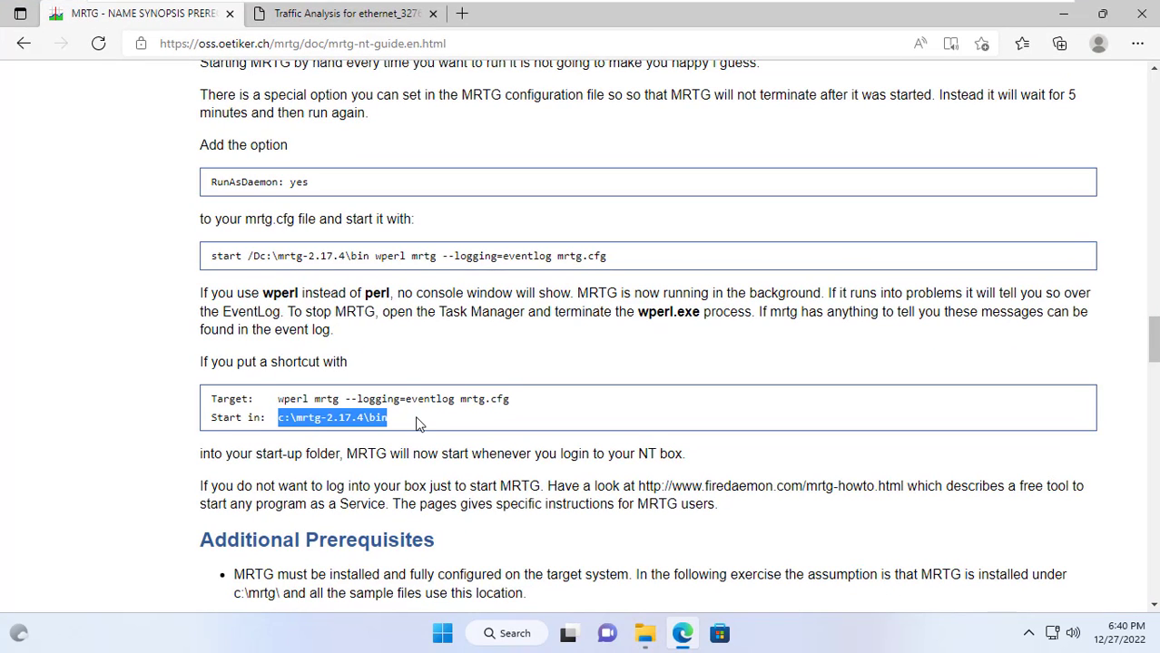
pyautogui.click(447, 392)
pyautogui.click(476, 389)
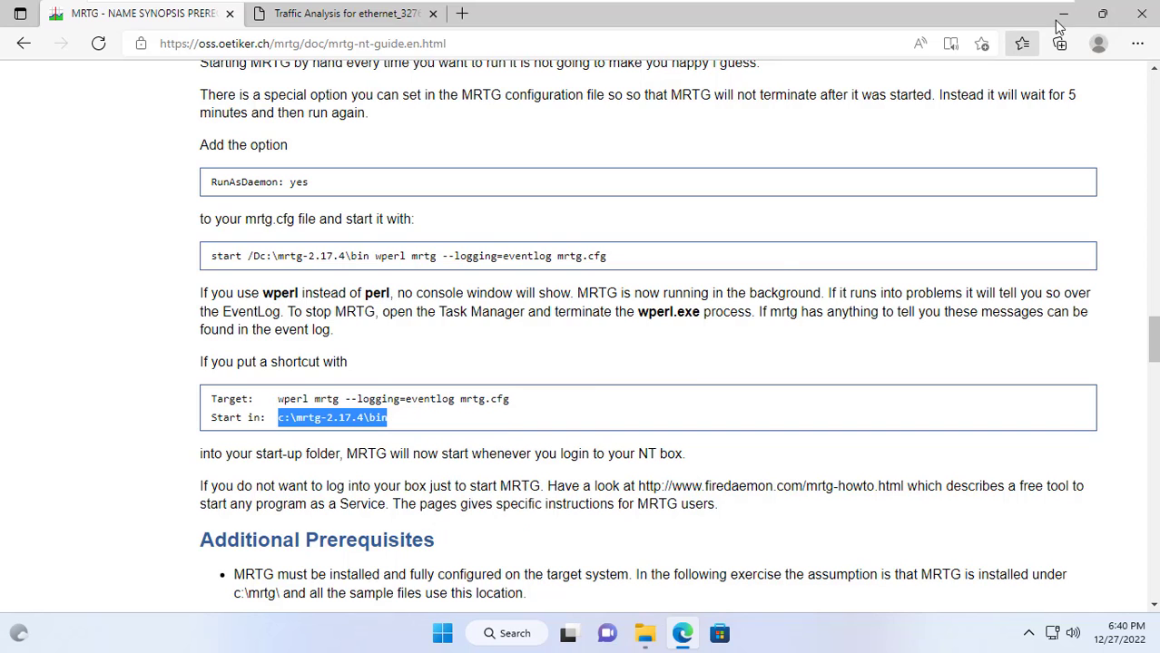
pyautogui.click(1064, 13)
# Paste the path into Start in and trim it to c:\mrtg\bin.
pyautogui.click(577, 367)
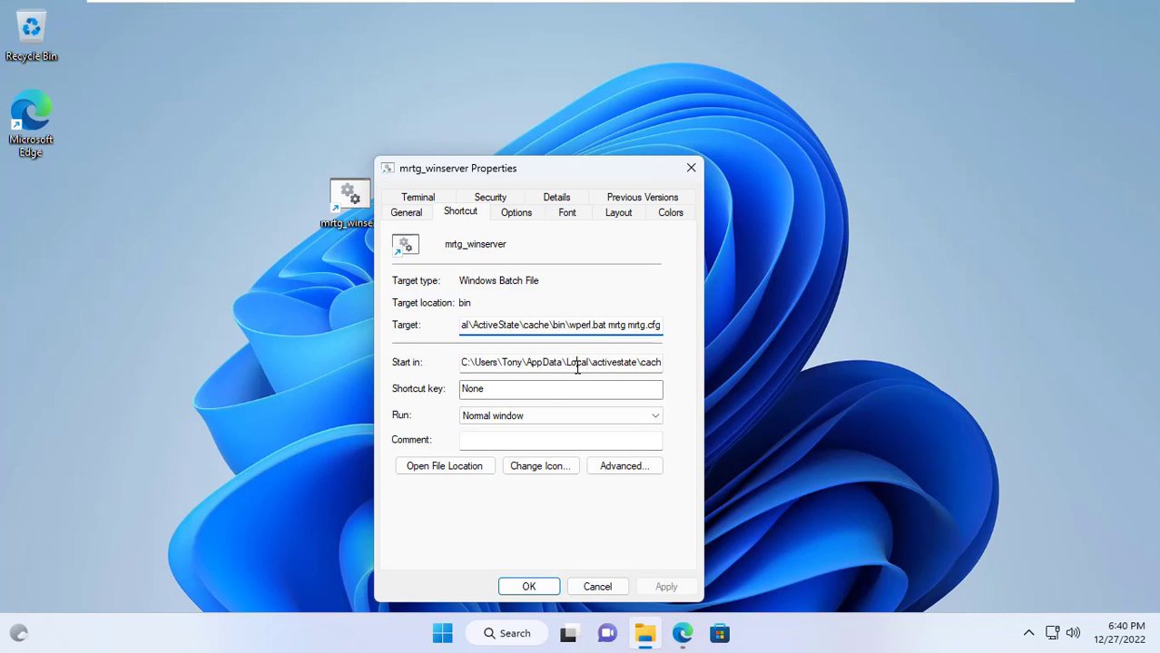
pyautogui.hotkey('ctrl', 'a')
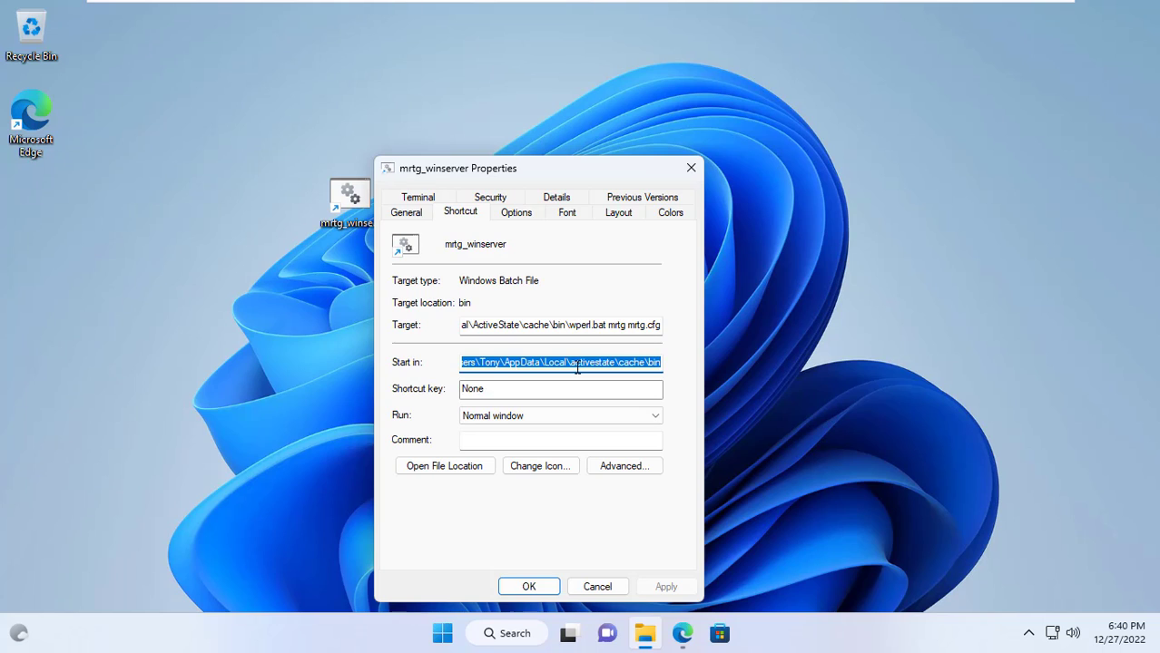
pyautogui.hotkey('ctrl', 'v')
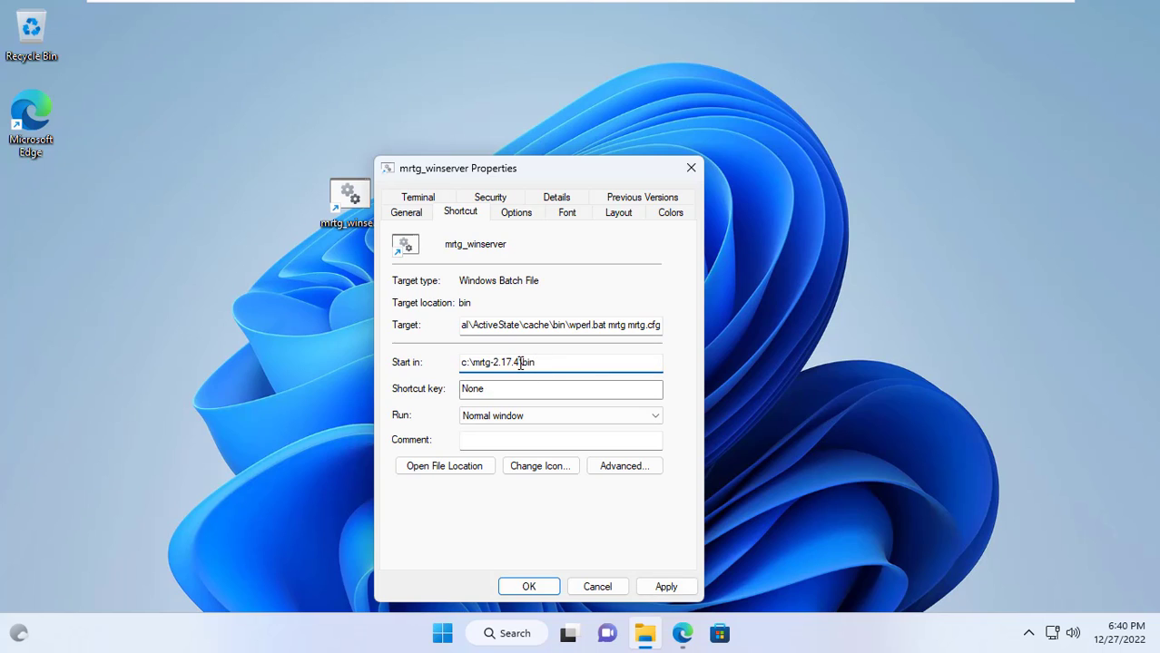
pyautogui.click(520, 362)
pyautogui.press('BackSpace')
pyautogui.press('BackSpace')
pyautogui.press('BackSpace')
pyautogui.press('BackSpace')
pyautogui.press('BackSpace')
pyautogui.press('BackSpace')
pyautogui.moveTo(573, 364); pyautogui.dragTo(420, 362)
pyautogui.click(790, 392)
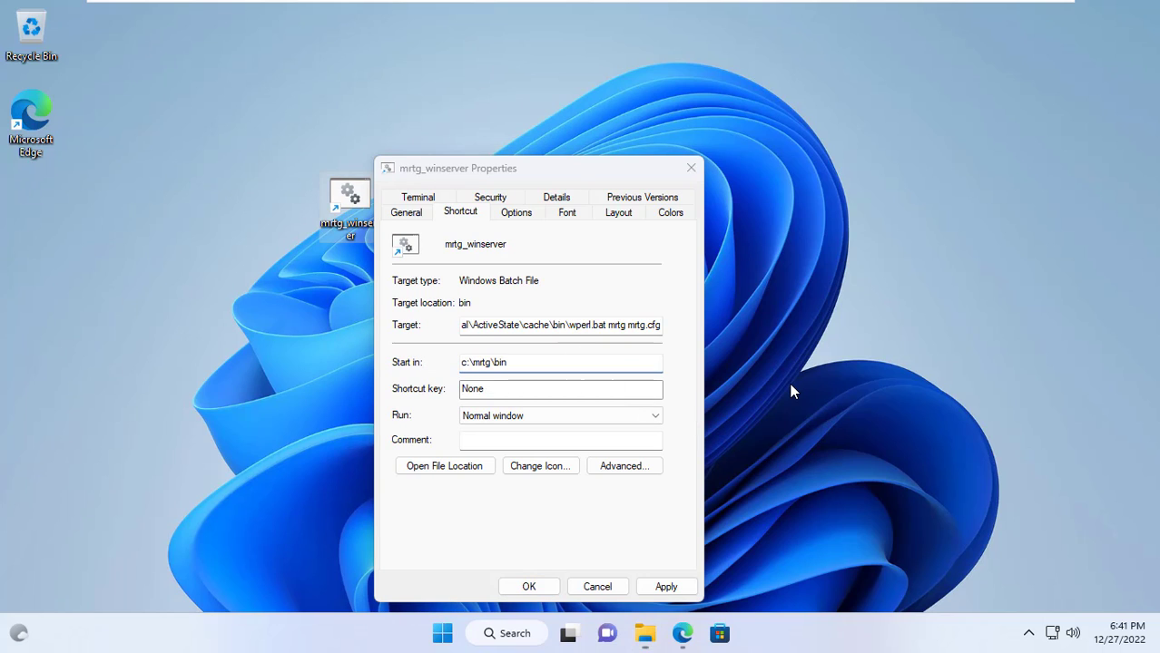
# Browse File Explorer to C:\mrtg\bin to confirm the folder path, then return to the shortcut properties.
pyautogui.press('super+e')
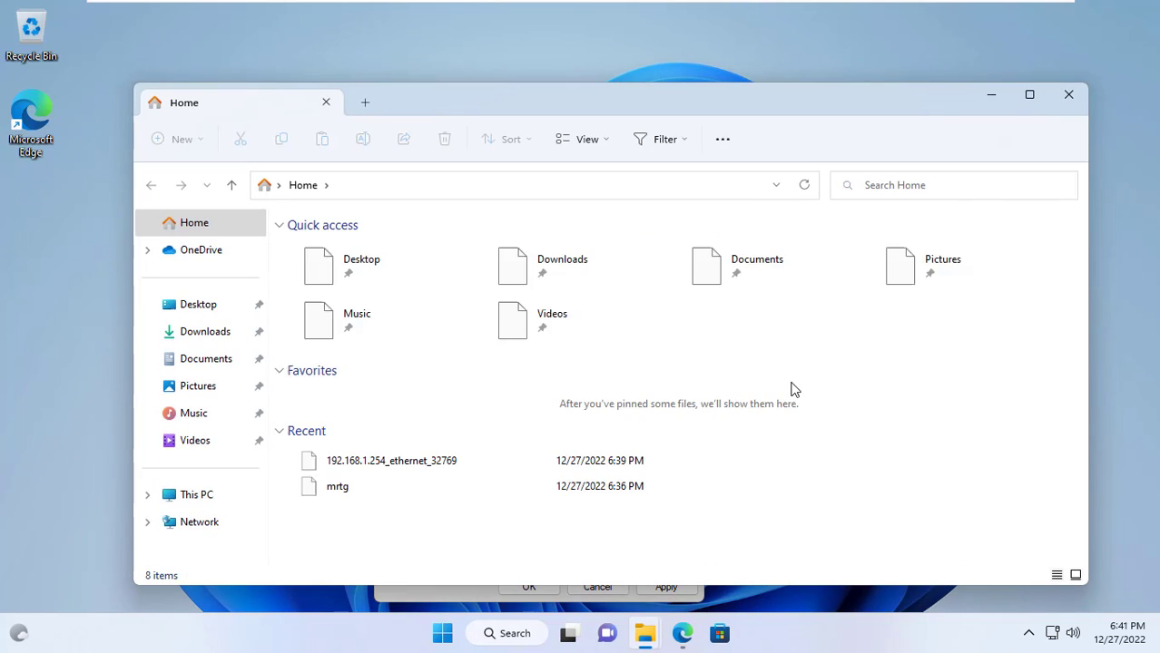
pyautogui.click(208, 494)
pyautogui.doubleClick(359, 263)
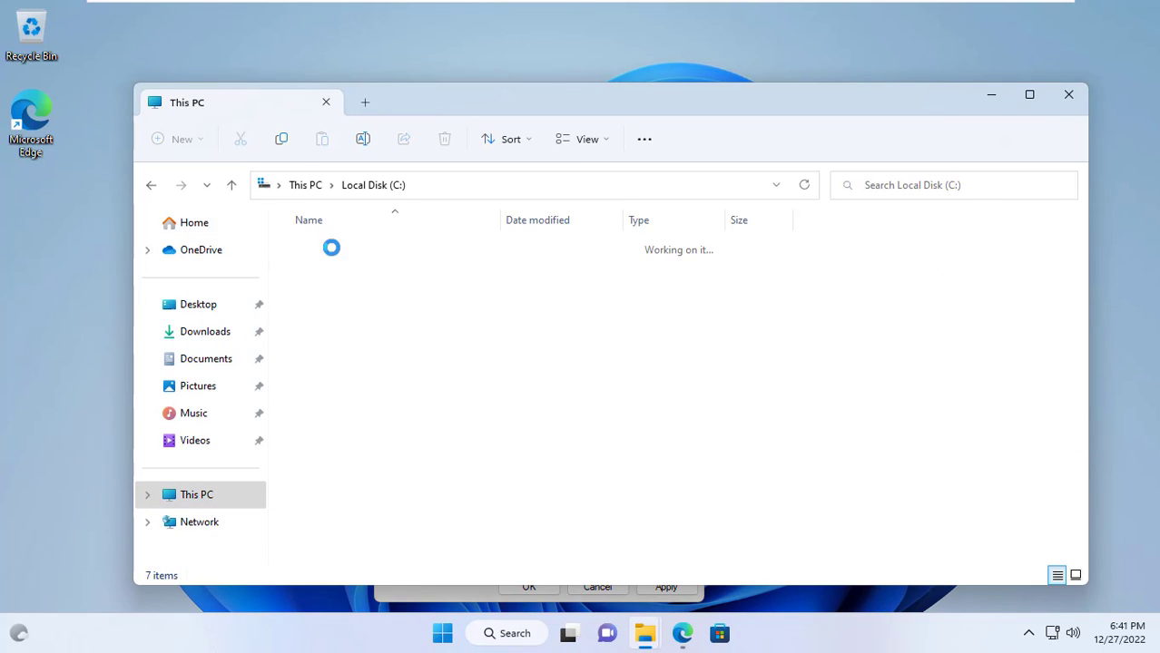
pyautogui.doubleClick(331, 247)
pyautogui.doubleClick(331, 257)
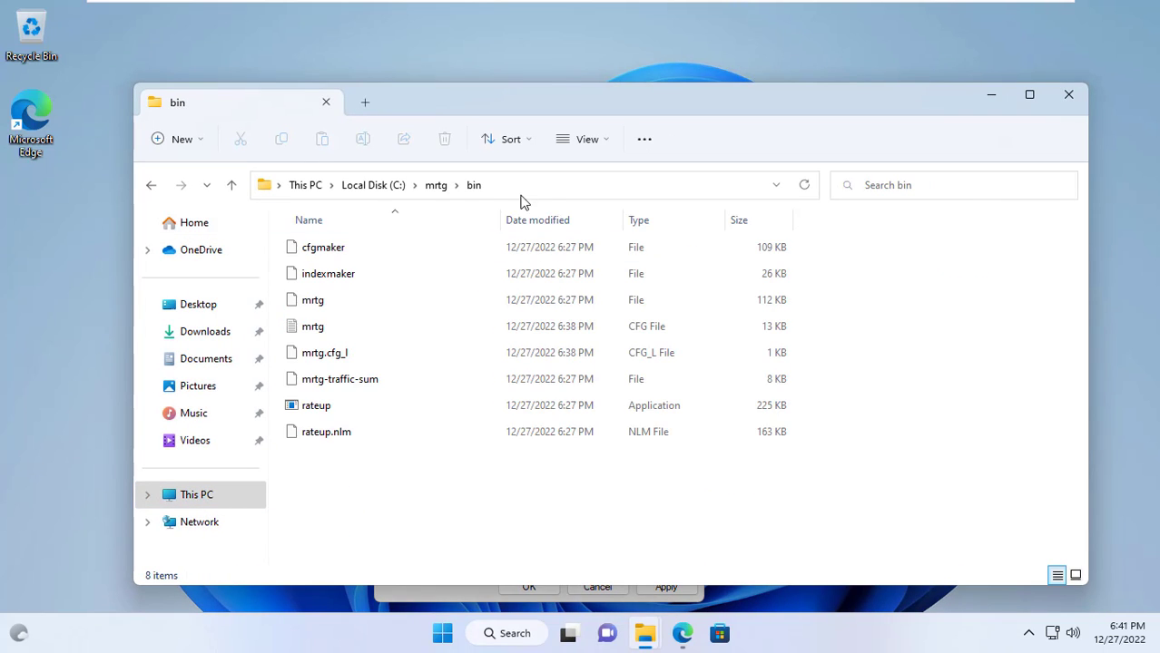
pyautogui.click(539, 187)
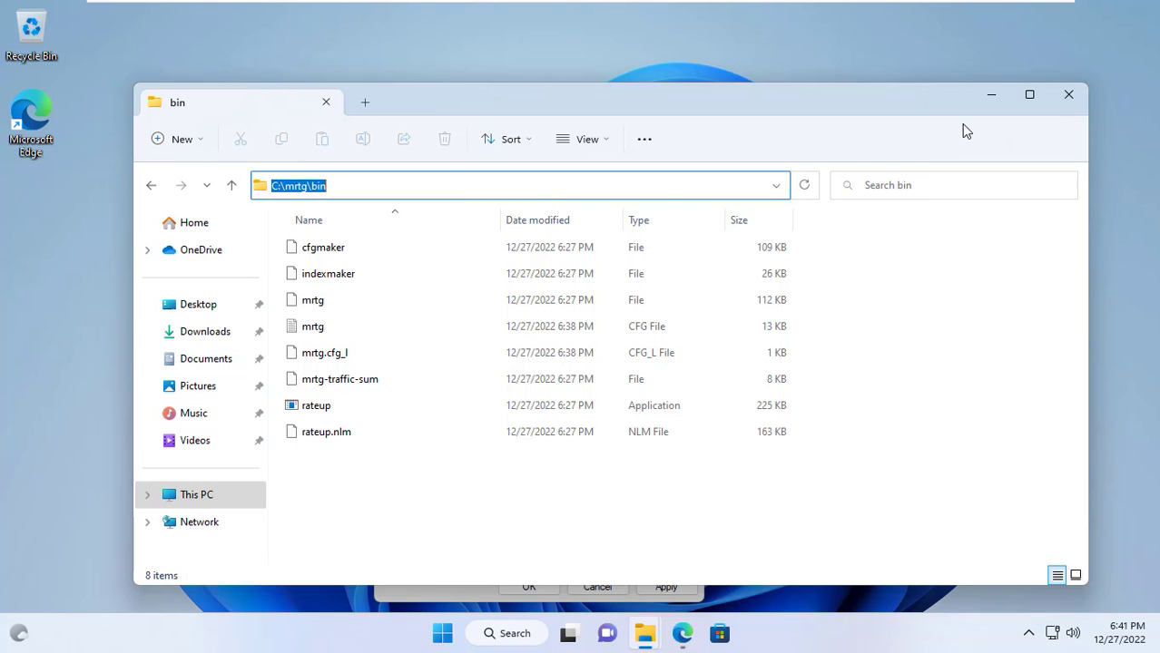
pyautogui.hotkey('alt', 'F4')
pyautogui.moveTo(544, 362); pyautogui.dragTo(402, 354)
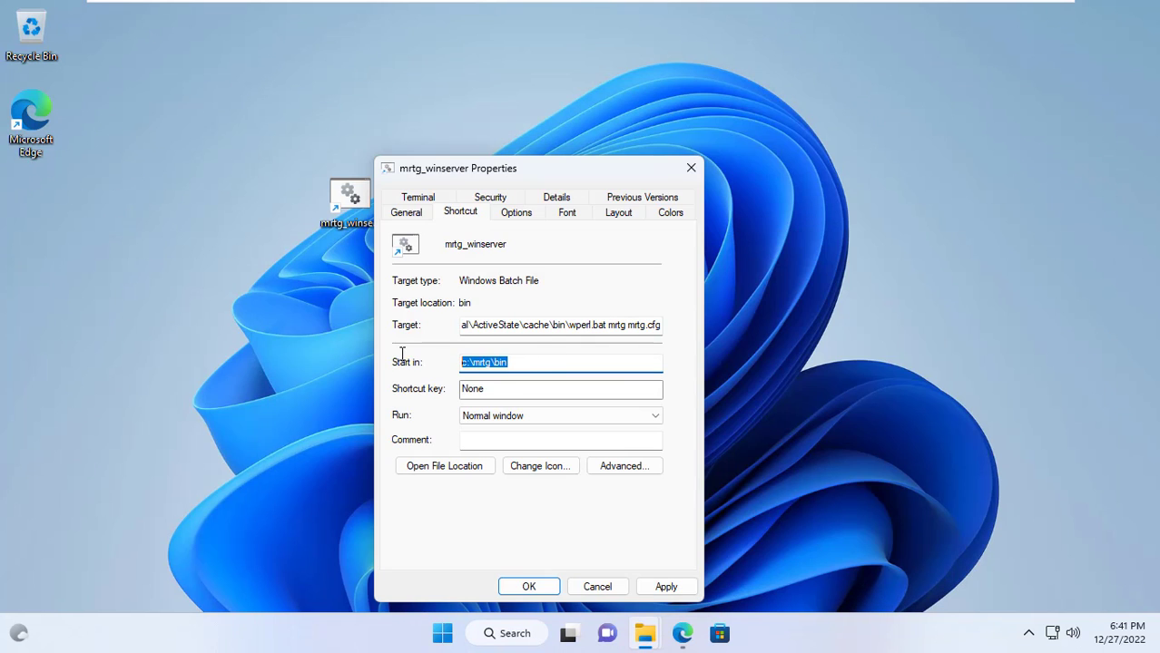
# Set Start in to C:\mrtg\bin and Target to 'wperl mrtg mrtg.cfg', then save with OK.
pyautogui.hotkey('ctrl', 'v')
pyautogui.click(570, 327)
pyautogui.moveTo(520, 329); pyautogui.dragTo(388, 329)
pyautogui.hotkey('ctrl', 'v')
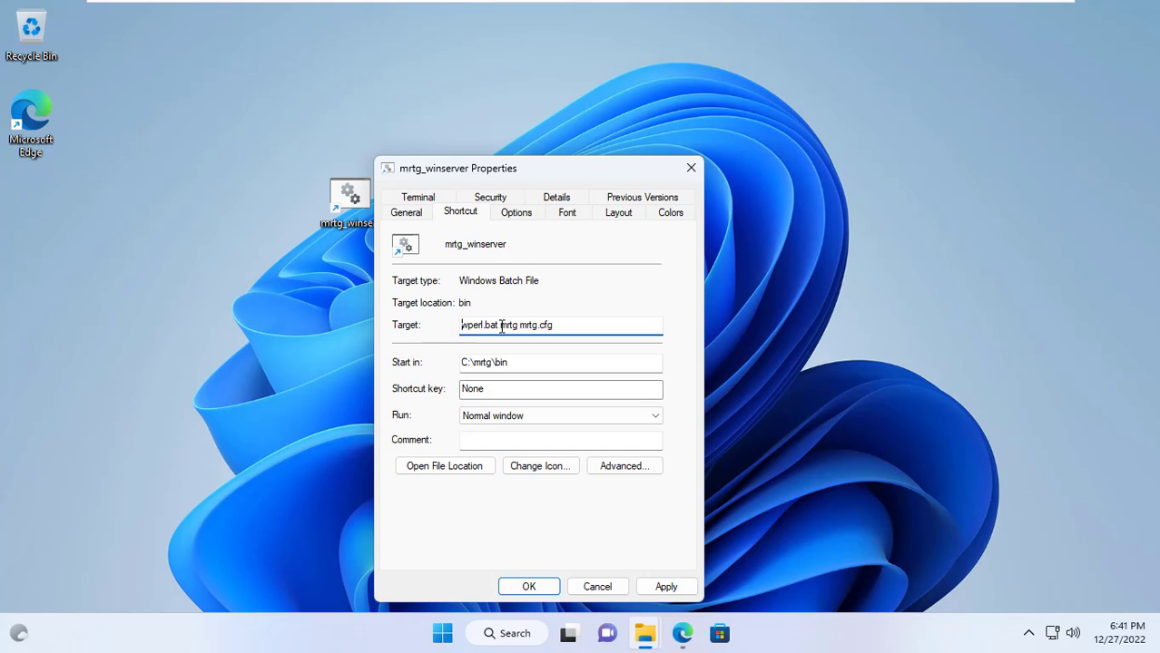
pyautogui.press('BackSpace')
pyautogui.press('BackSpace')
pyautogui.press('BackSpace')
pyautogui.press('BackSpace')
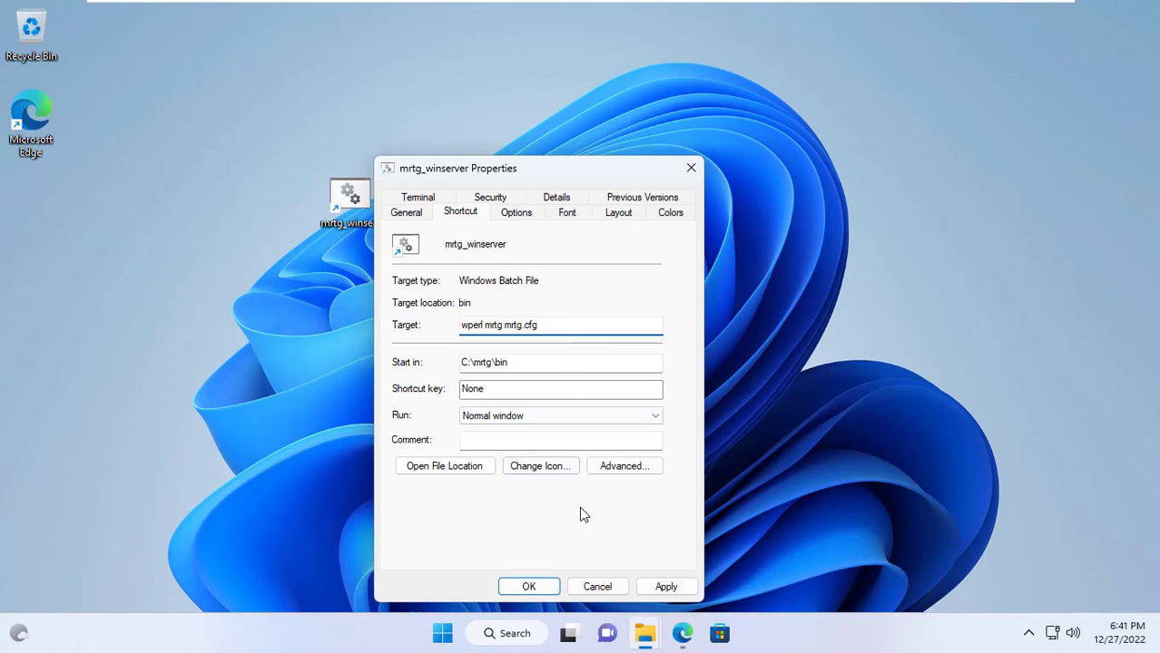
pyautogui.click(537, 588)
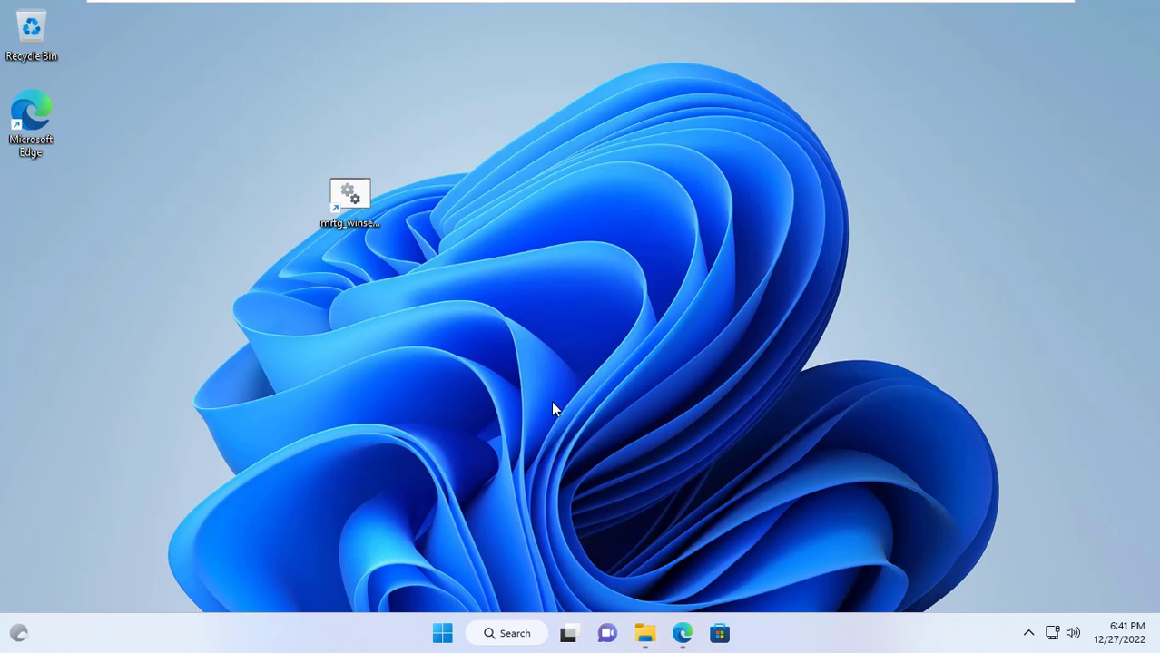
# Launch the mrtg_winserver shortcut, then open Task Manager via a 'tas' search and maximize it.
pyautogui.doubleClick(363, 207)
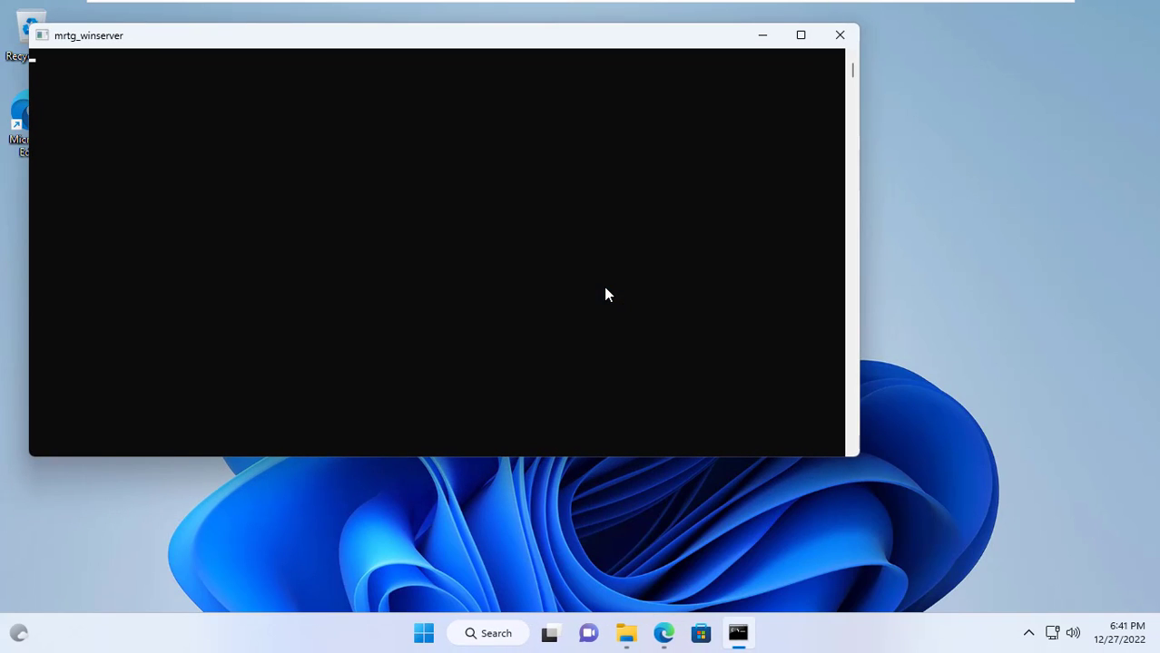
pyautogui.click(496, 635)
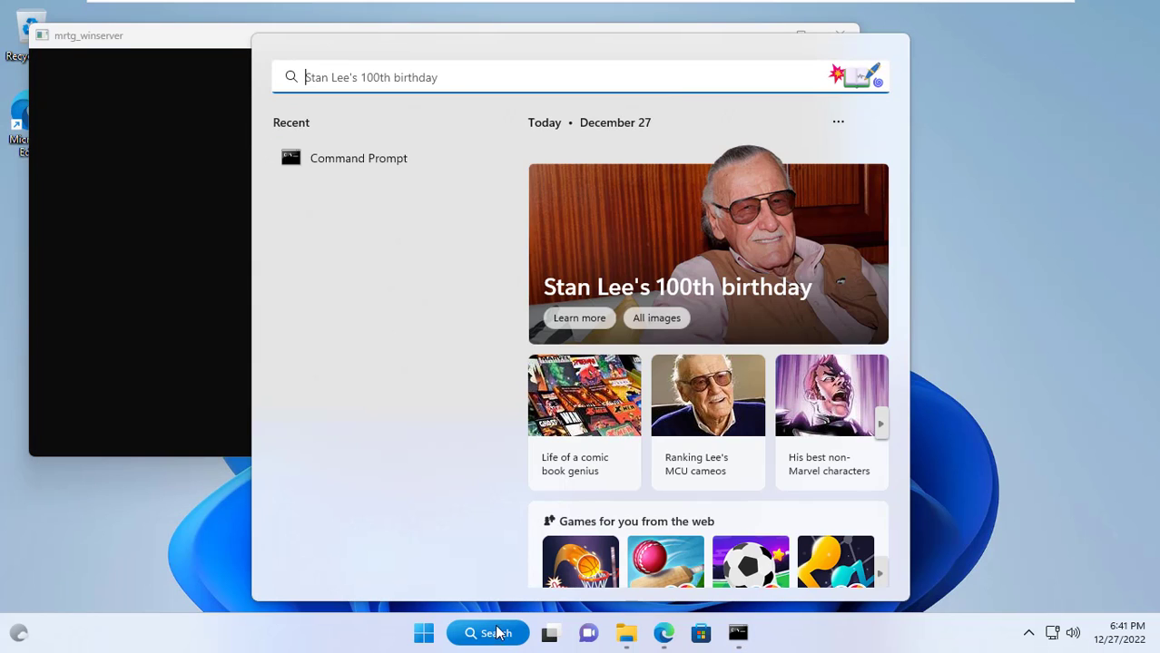
pyautogui.write('tas')
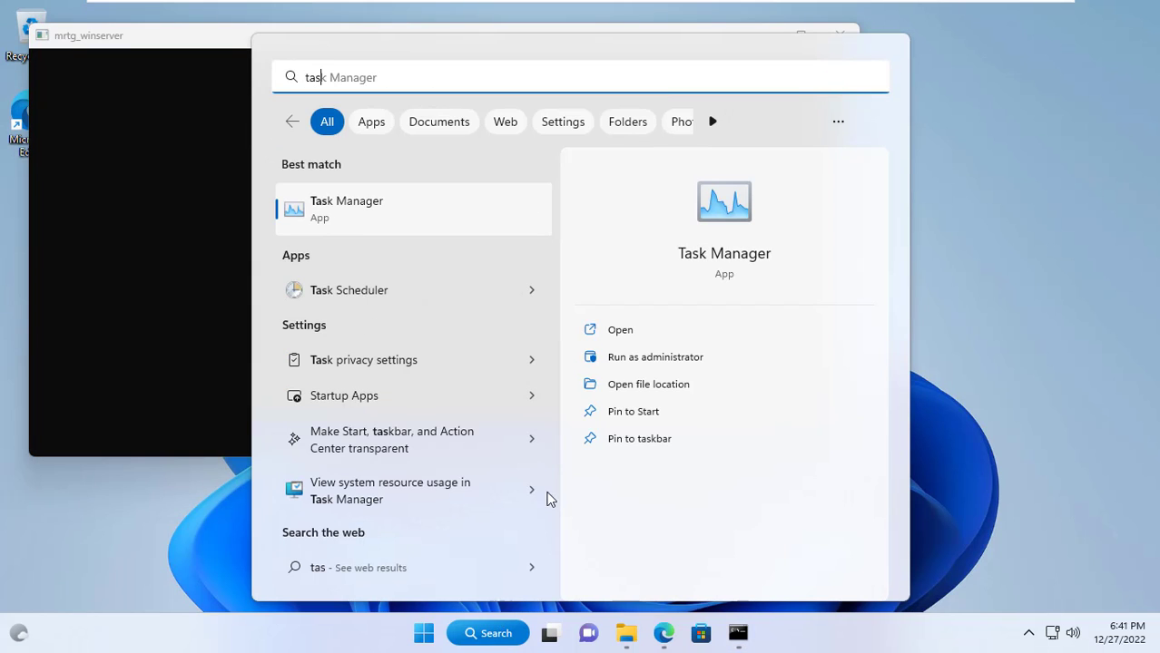
pyautogui.click(723, 225)
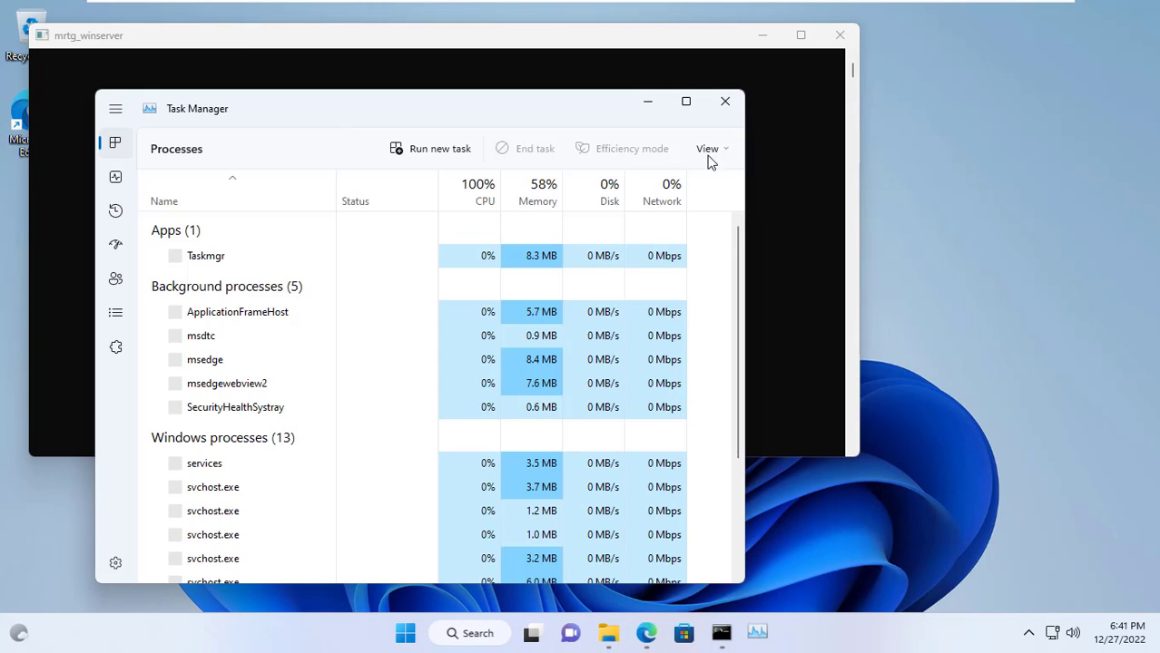
pyautogui.click(686, 102)
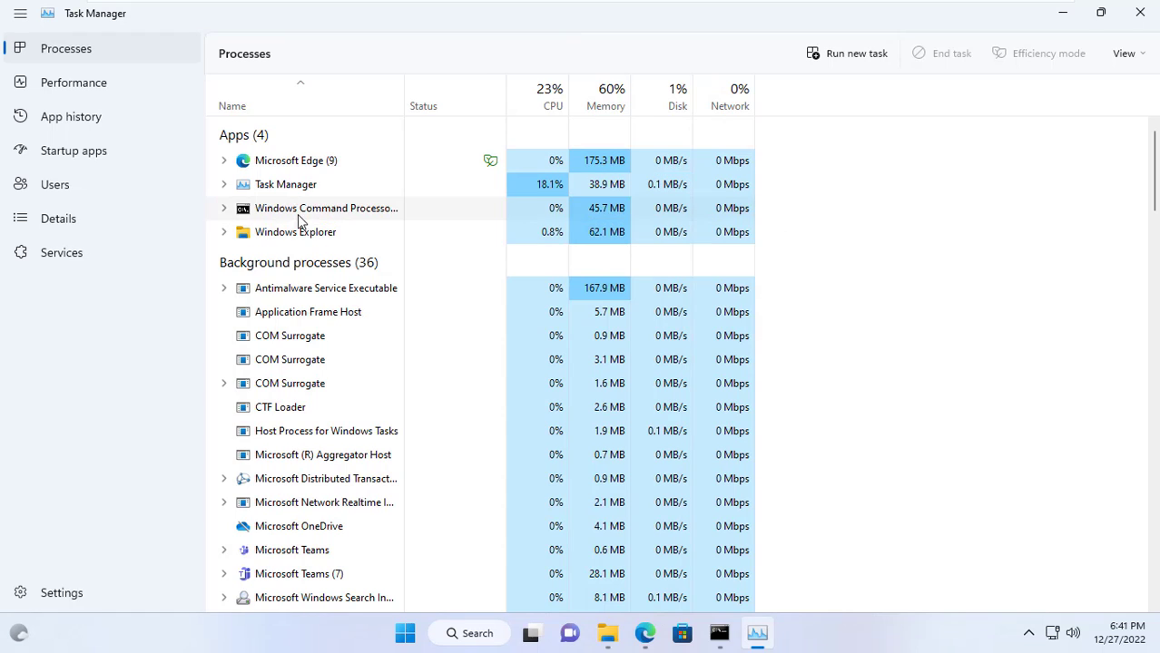
# Find wperl under Windows Command Processor, then close the mrtg_winserver console window.
pyautogui.click(223, 207)
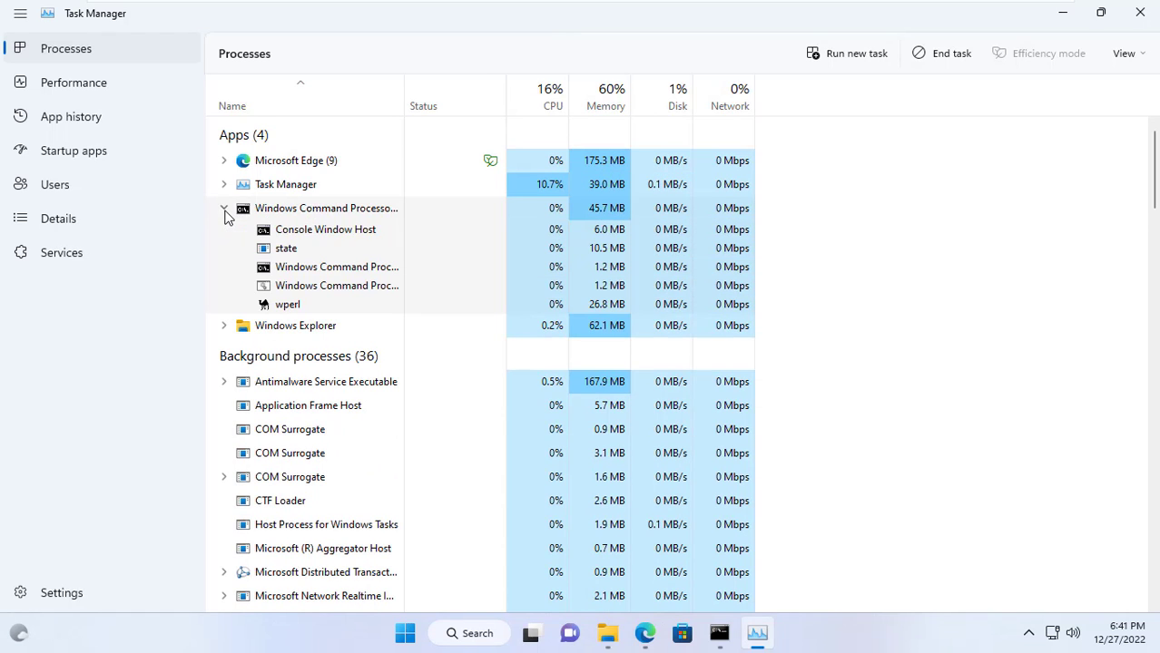
pyautogui.click(301, 305)
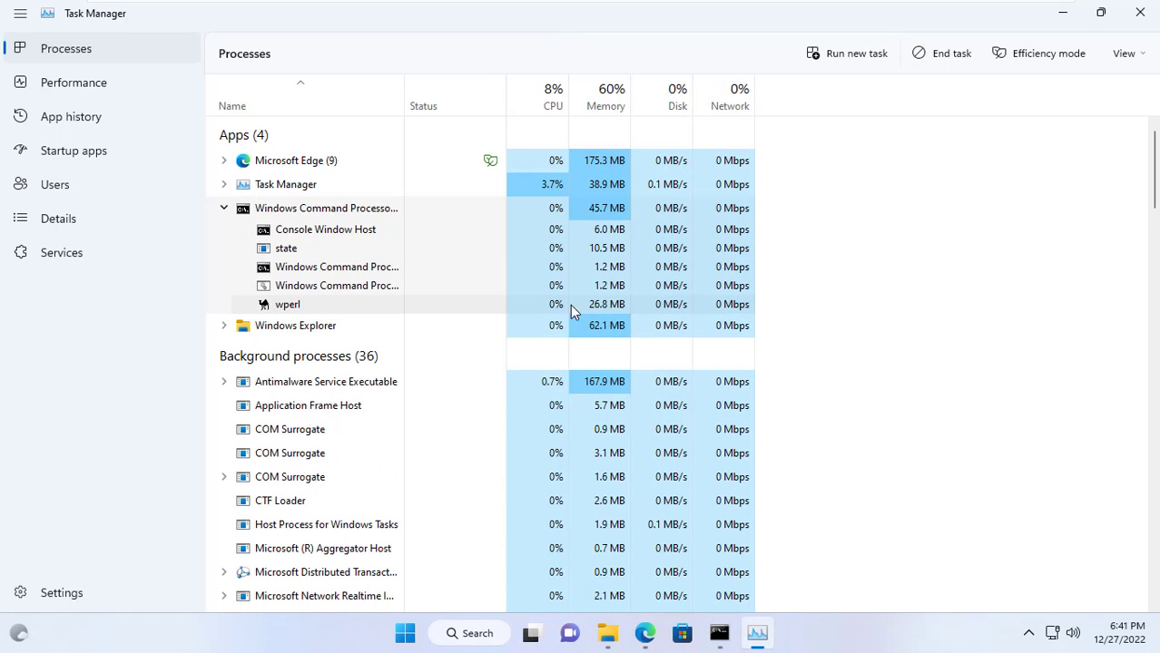
pyautogui.click(1063, 13)
pyautogui.click(847, 40)
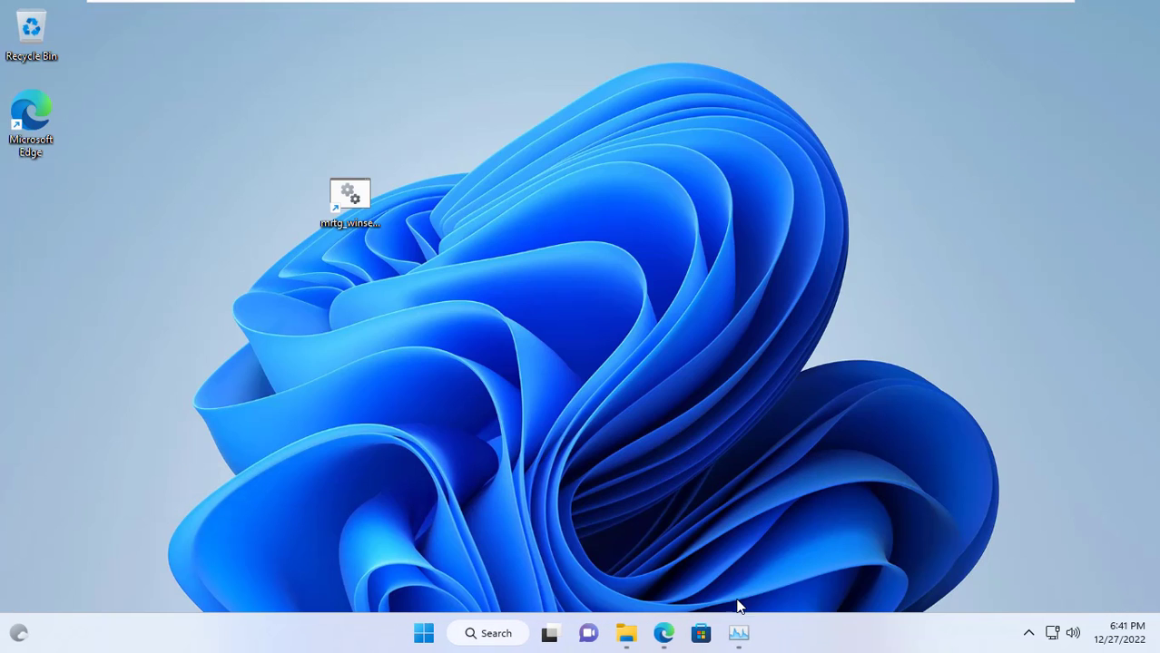
# Confirm wperl still appears among Background processes, then close Task Manager.
pyautogui.click(741, 633)
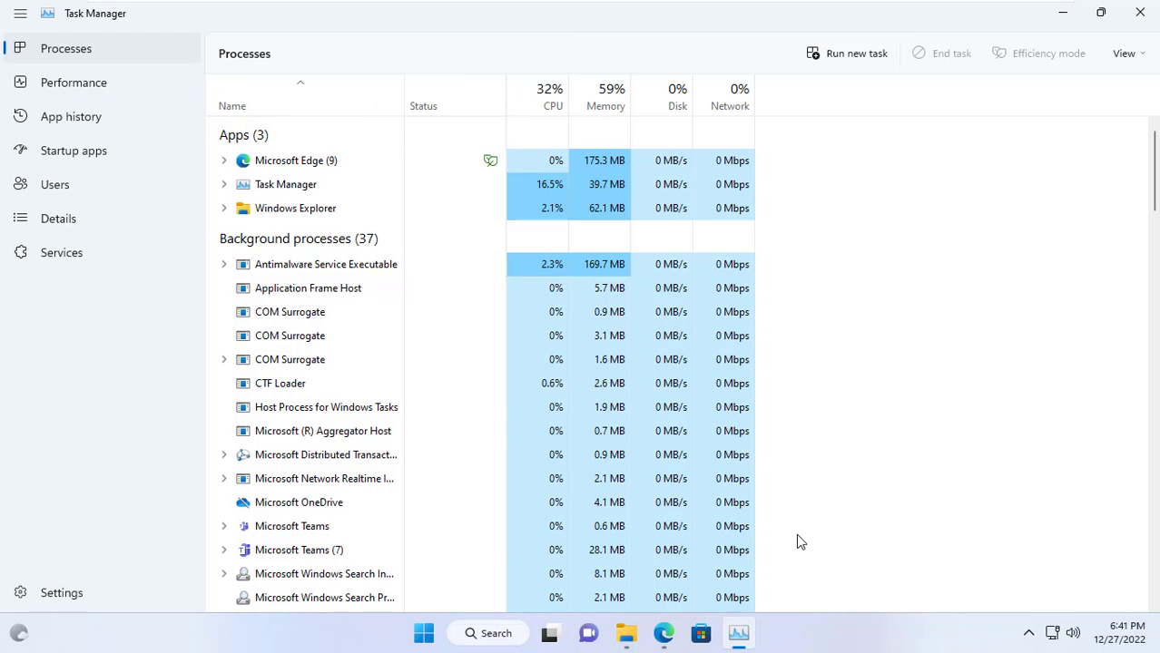
pyautogui.scroll(-3, 840, 378)
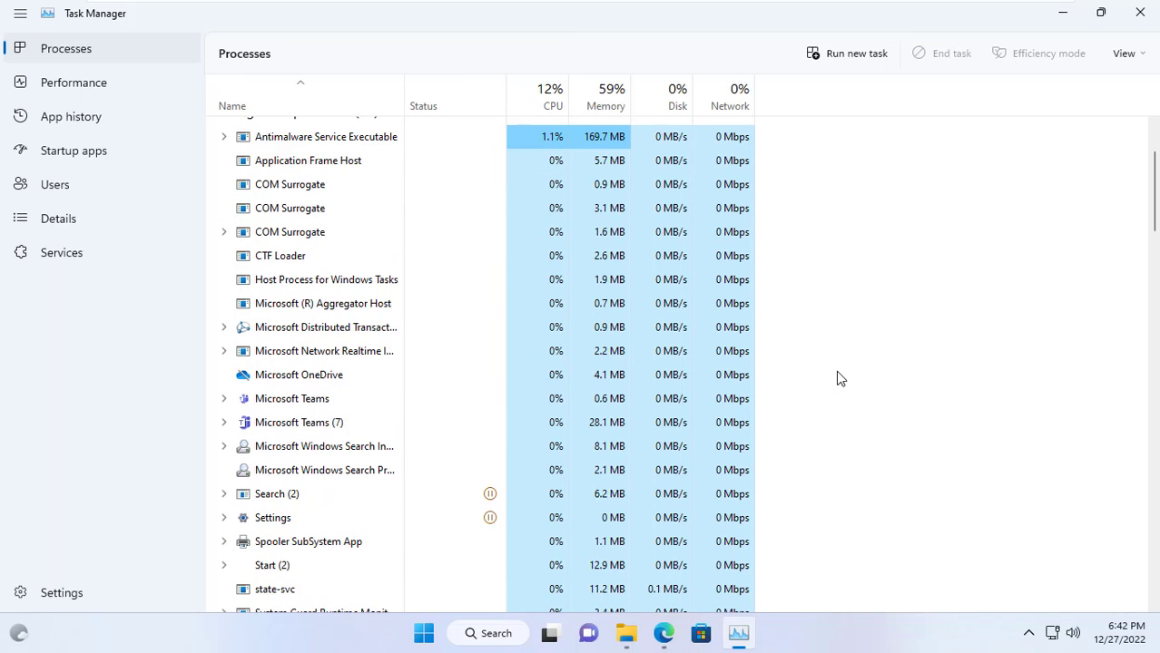
pyautogui.scroll(-3, 840, 378)
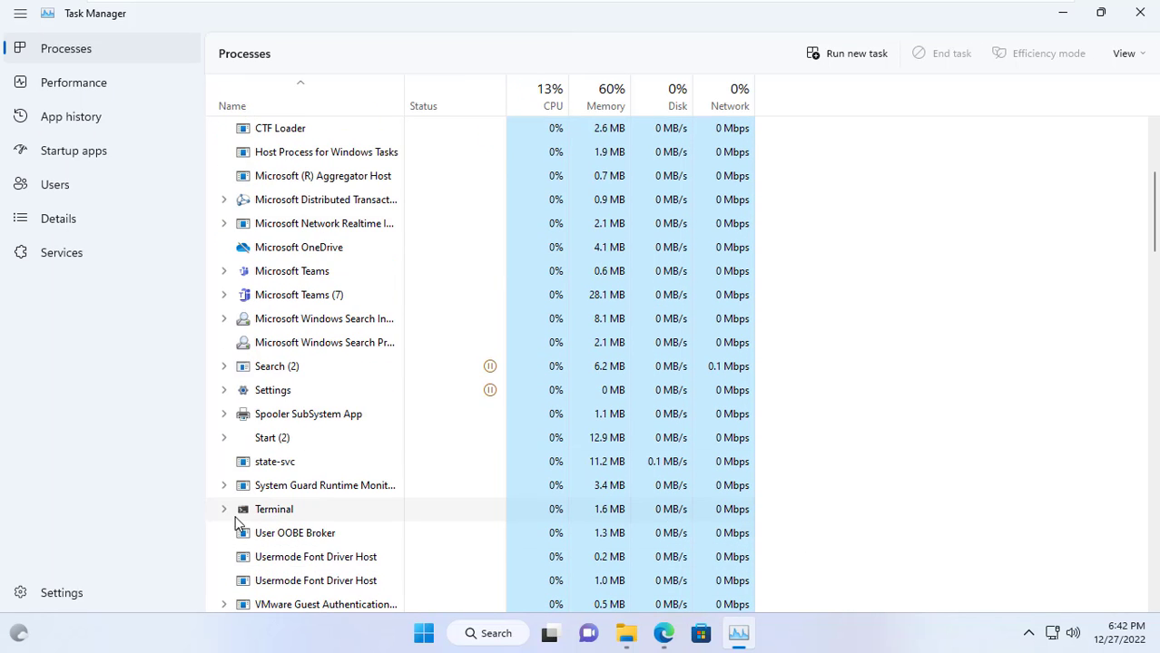
pyautogui.click(226, 514)
pyautogui.click(318, 534)
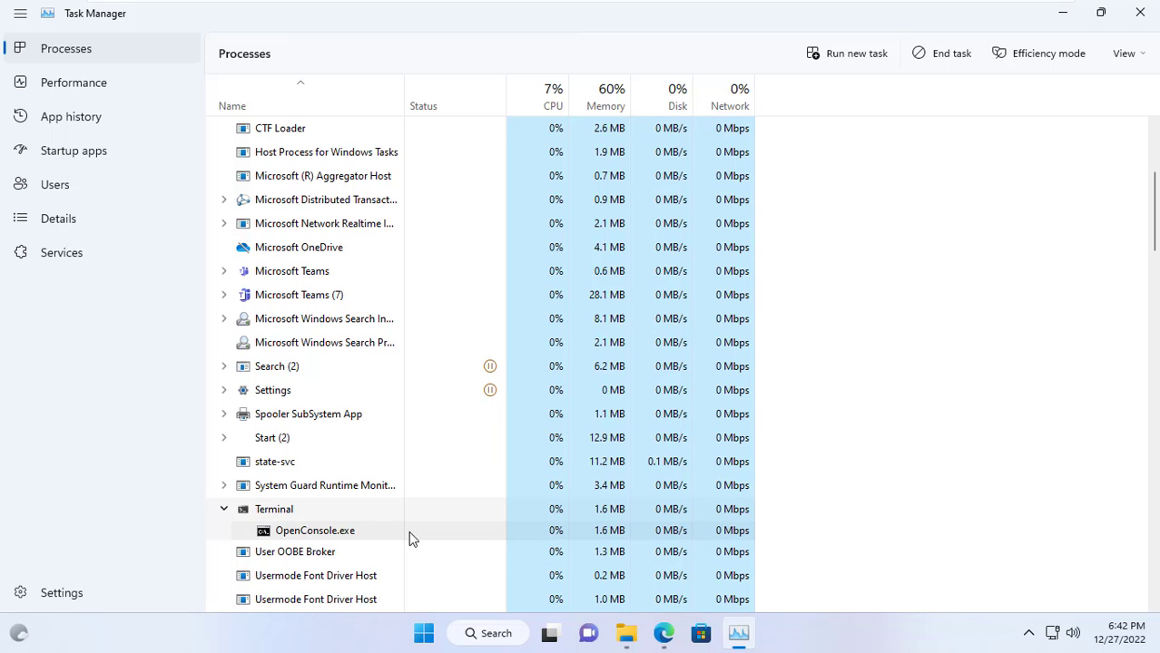
pyautogui.scroll(-1, 890, 533)
pyautogui.scroll(-8, 889, 532)
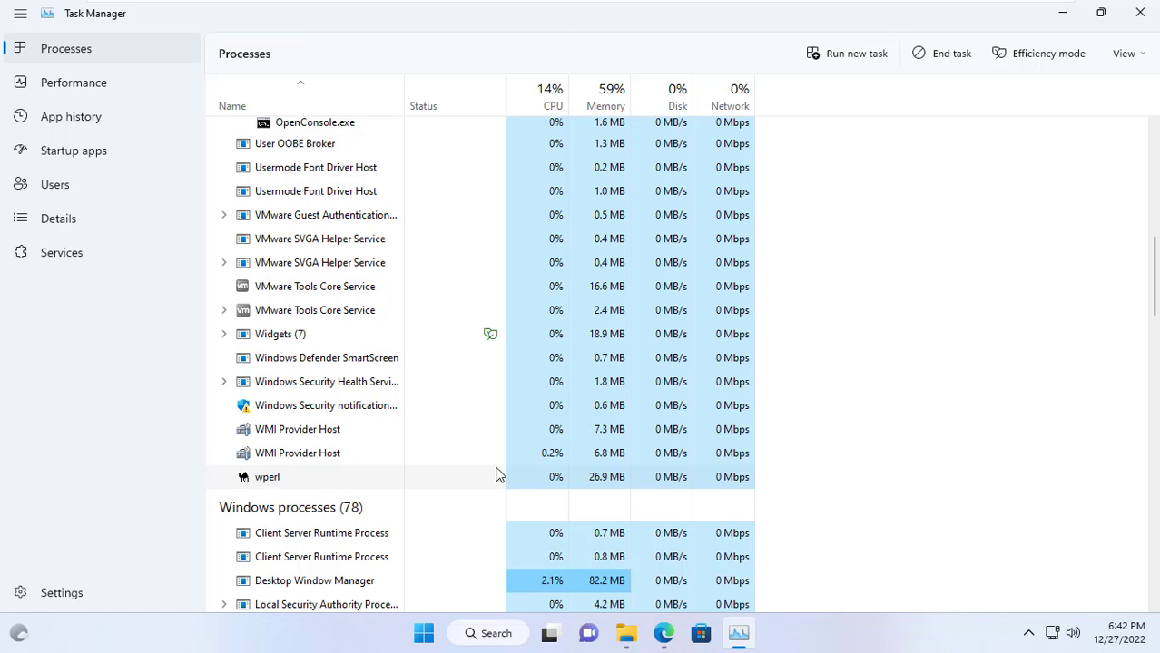
pyautogui.click(1141, 14)
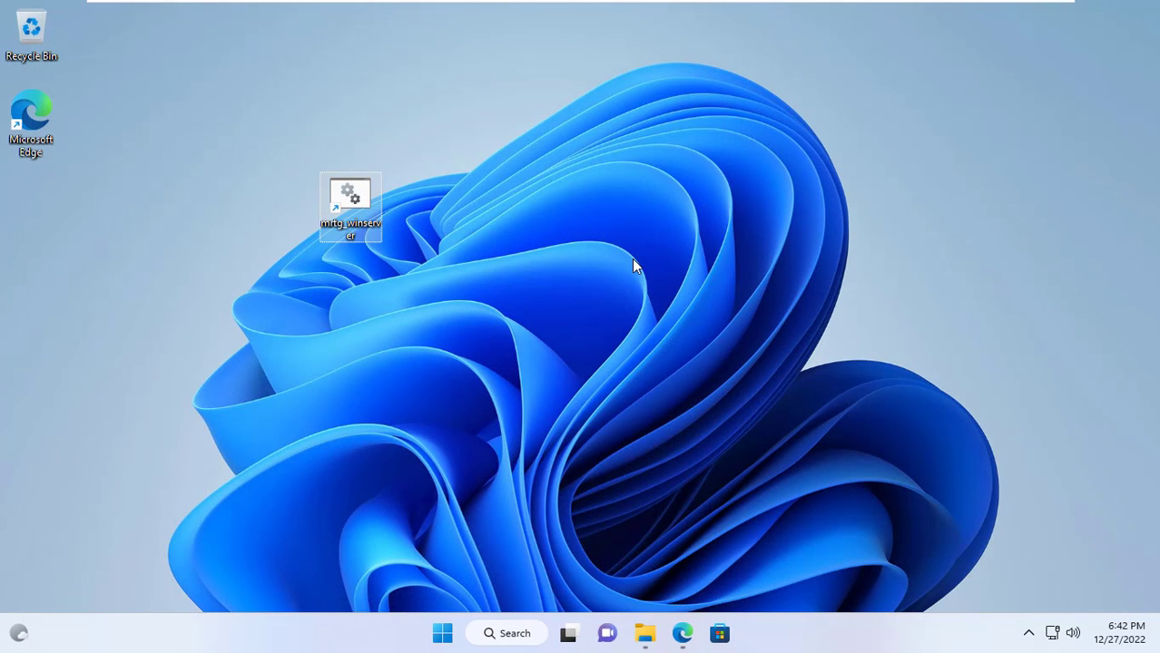
# Open the Run dialog via a 'run' search and type 's' in the Open box.
pyautogui.click(510, 633)
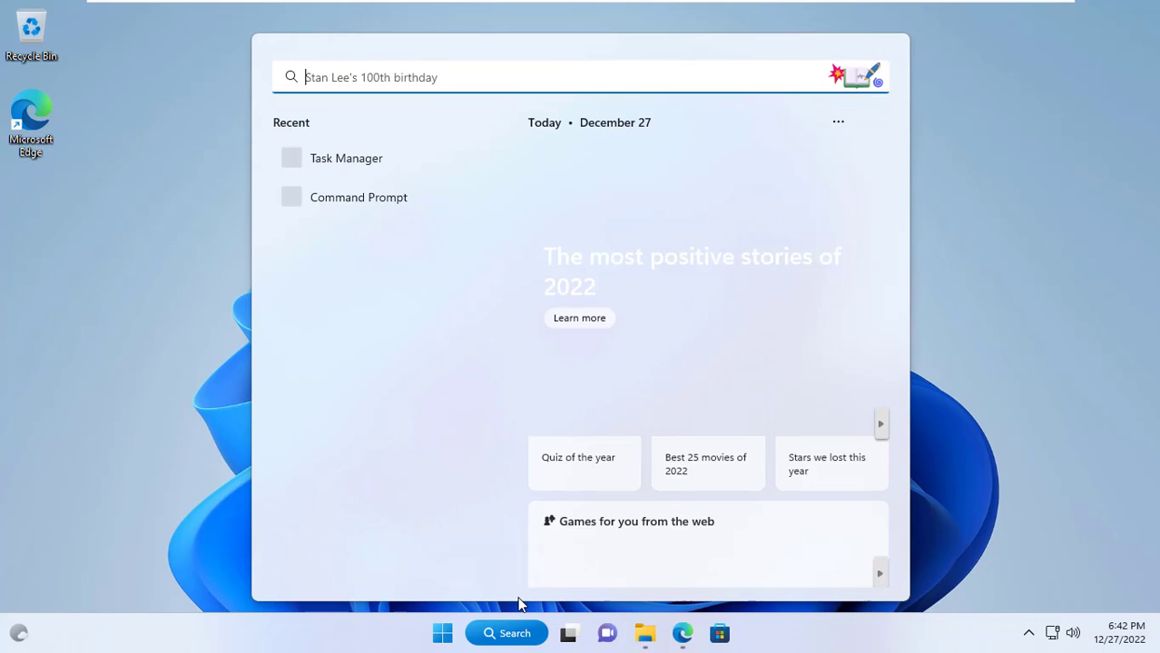
pyautogui.write('run')
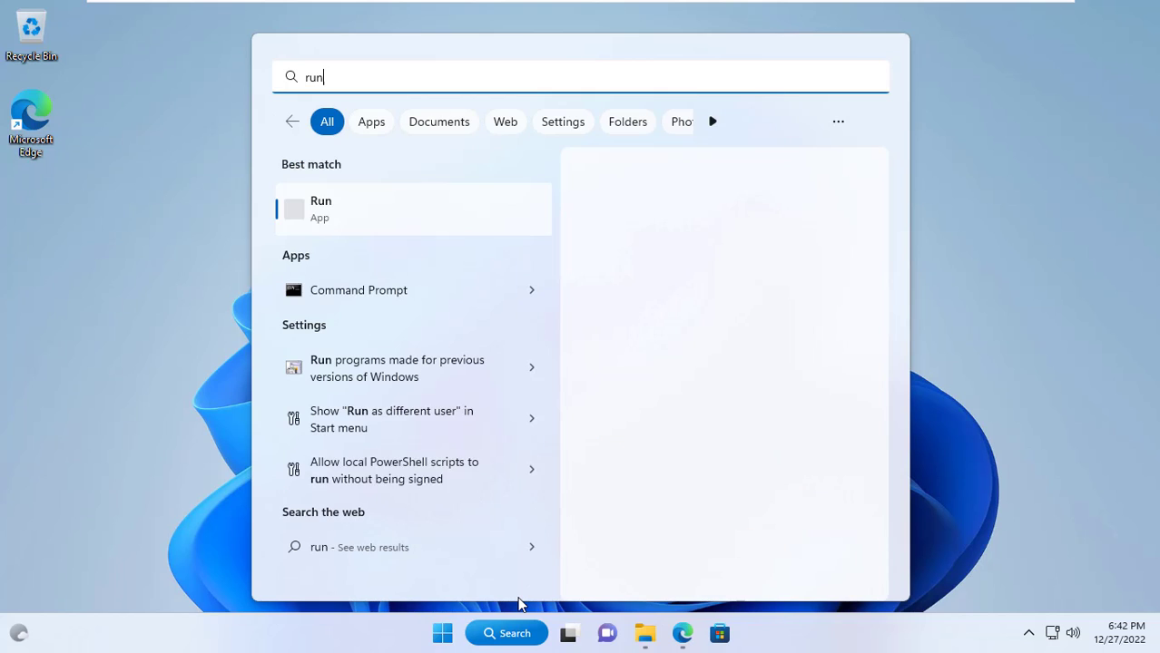
pyautogui.click(726, 217)
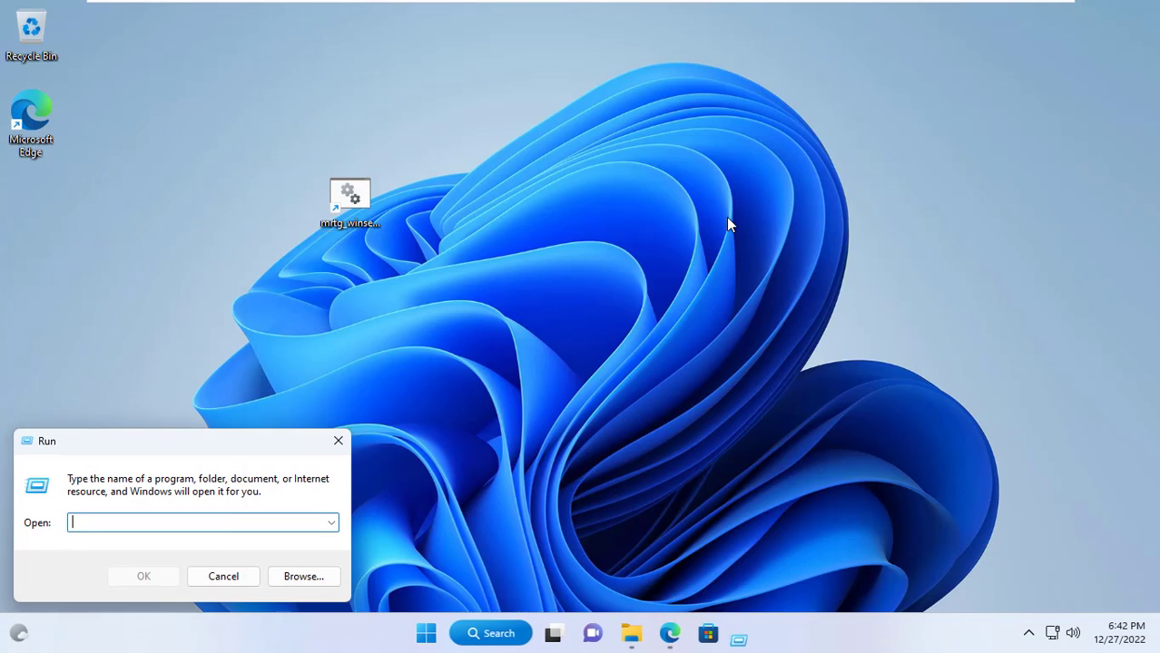
pyautogui.write('s')
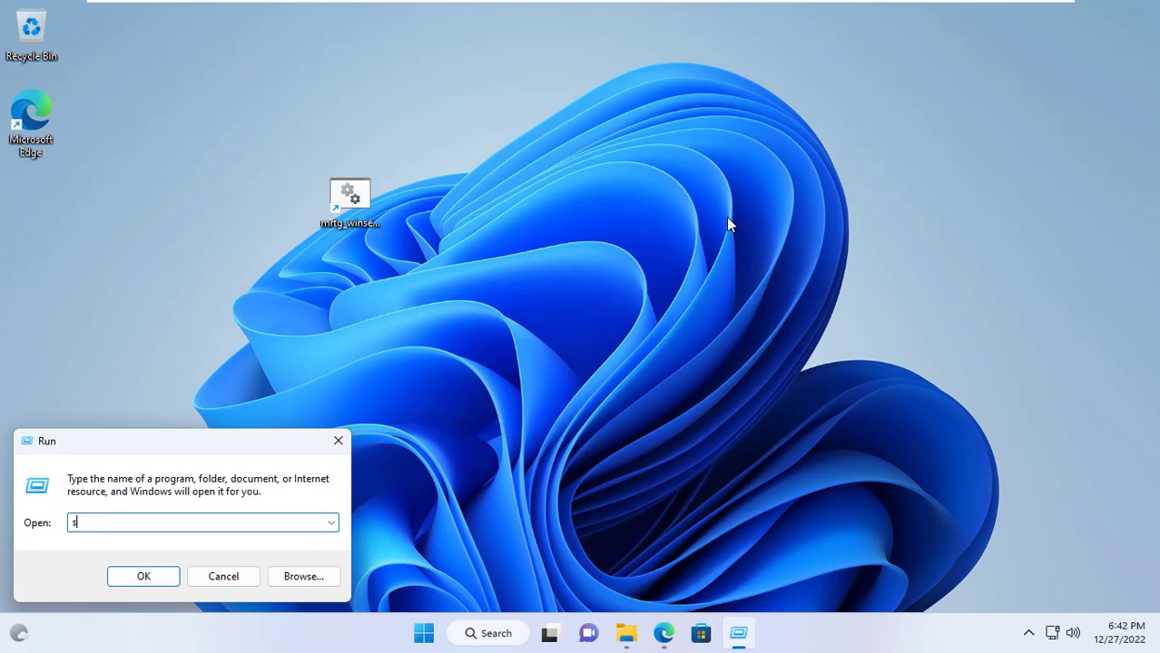
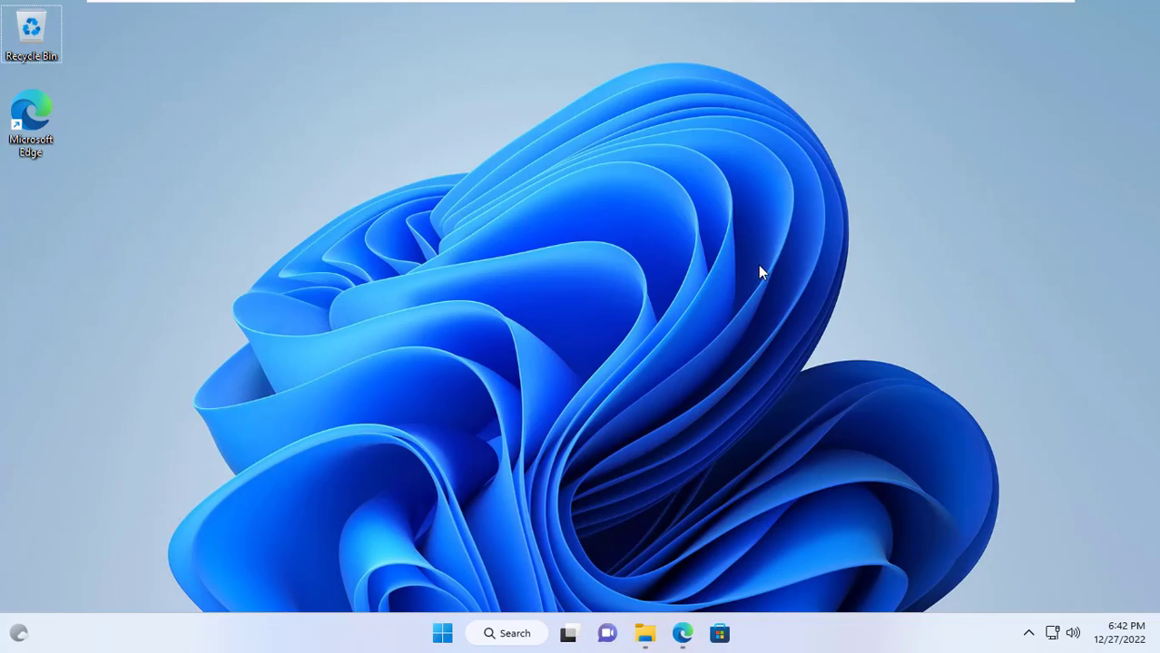
# Minimize Edge and close the bin folder window to clear the desktop.
pyautogui.click(683, 633)
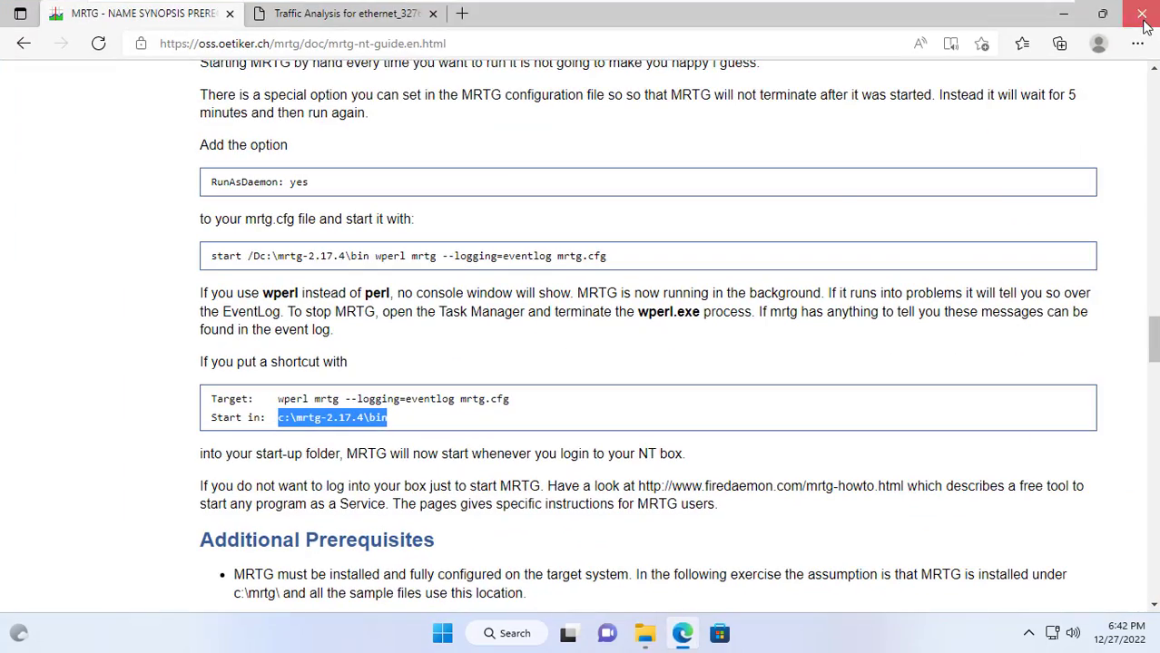
pyautogui.click(683, 632)
pyautogui.click(650, 638)
pyautogui.click(1063, 100)
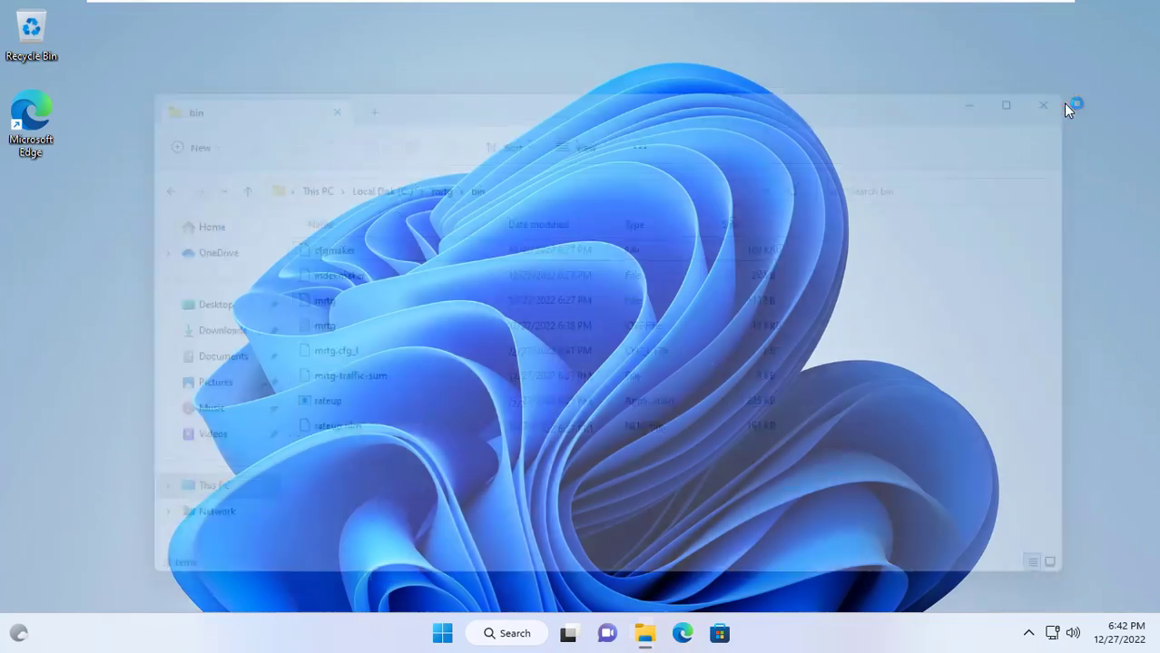
# Restart Windows from the Start menu's Power options.
pyautogui.click(441, 633)
pyautogui.click(791, 575)
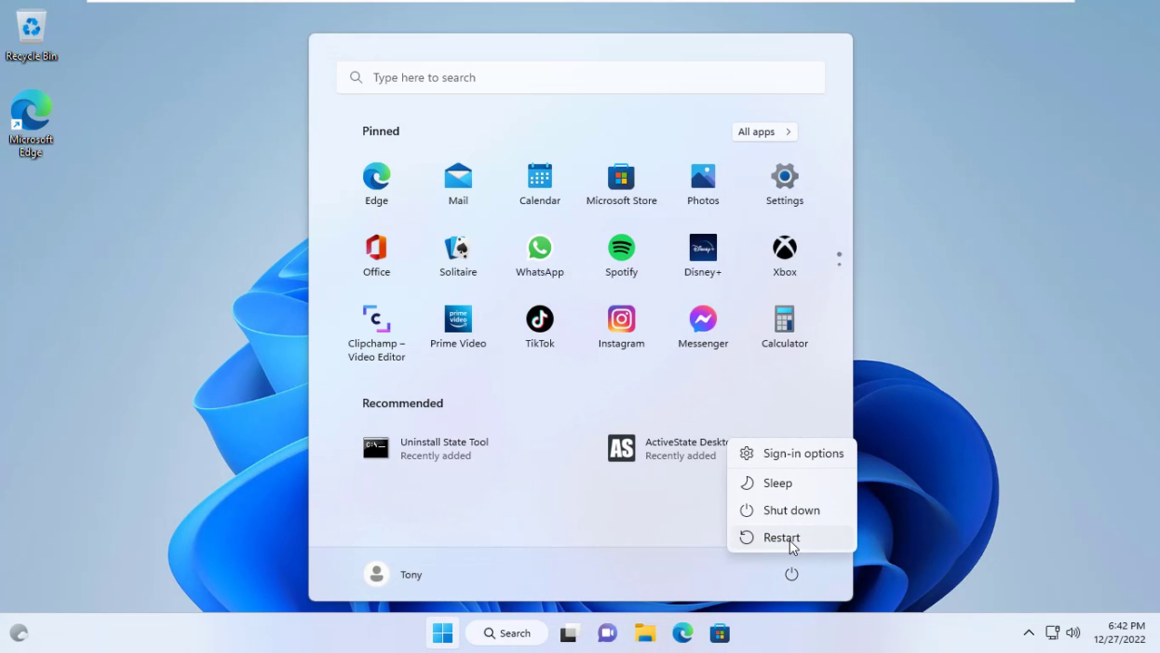
pyautogui.click(791, 541)
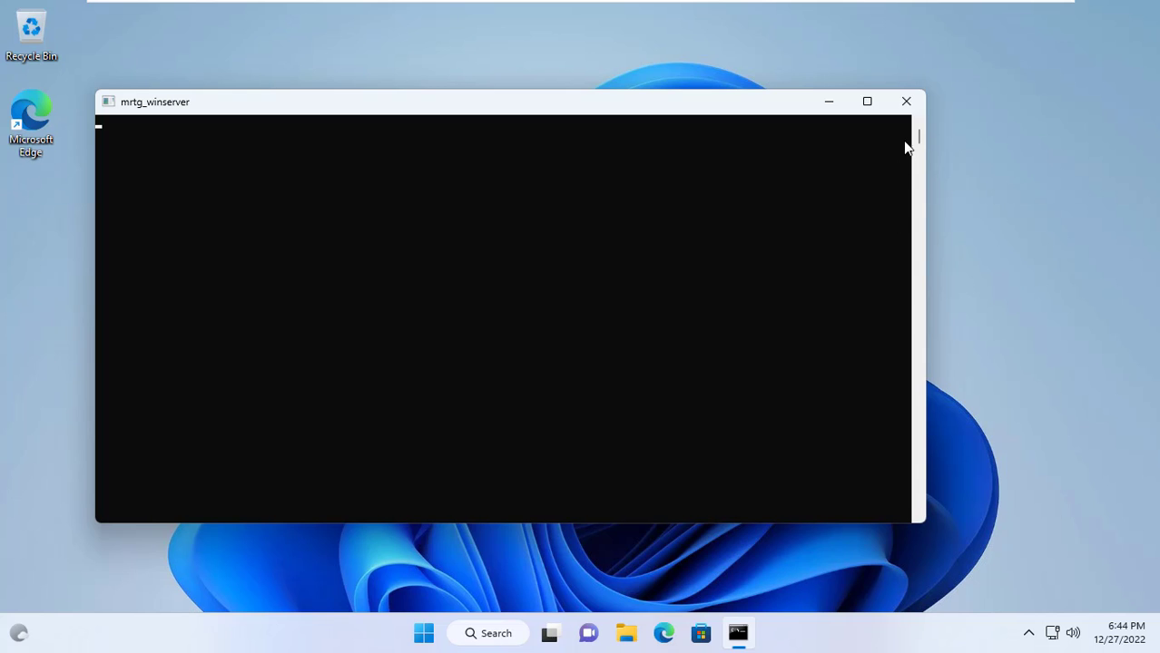
# Close the MRTG console window and launch Task Manager maximized from Search.
pyautogui.click(906, 101)
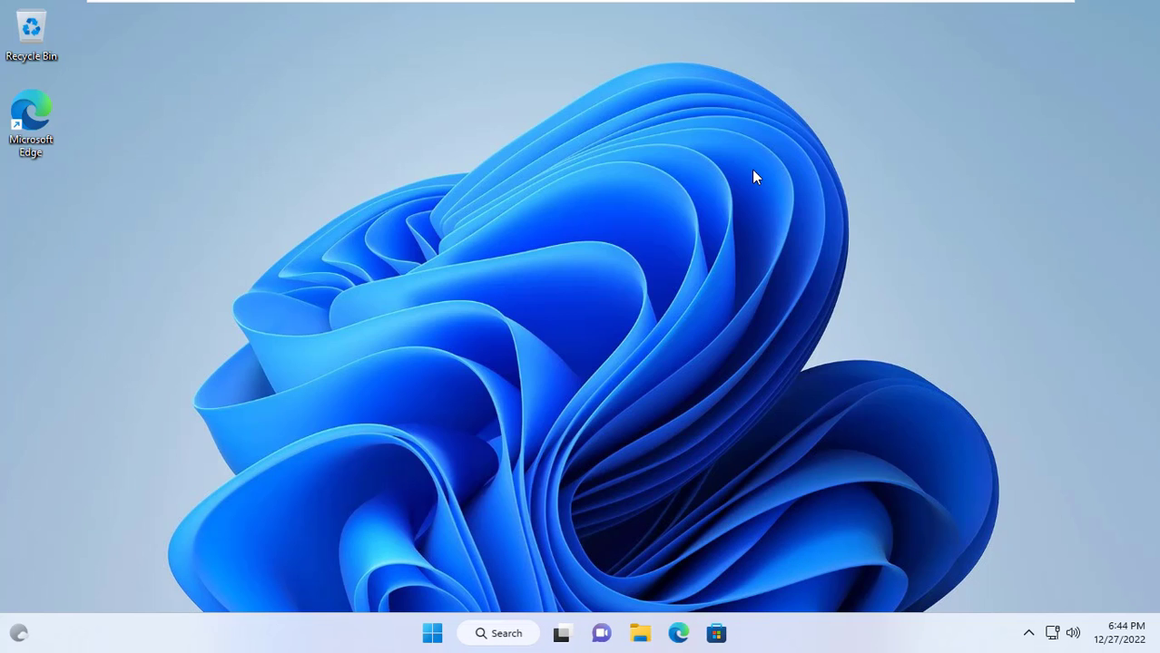
pyautogui.click(515, 634)
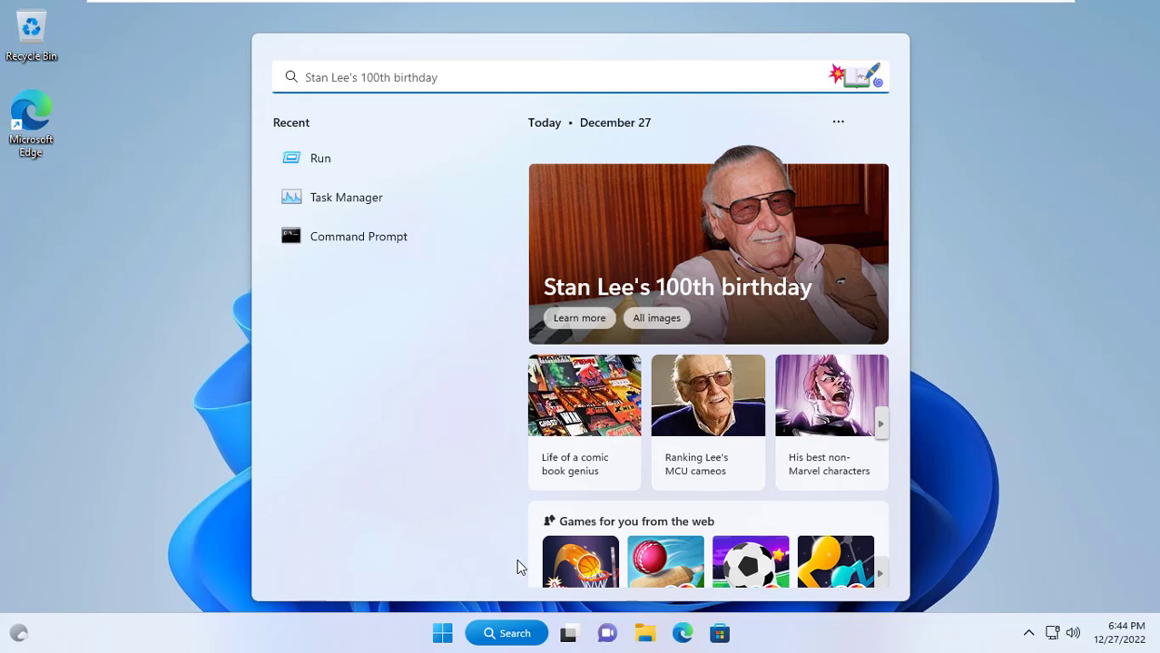
pyautogui.click(378, 197)
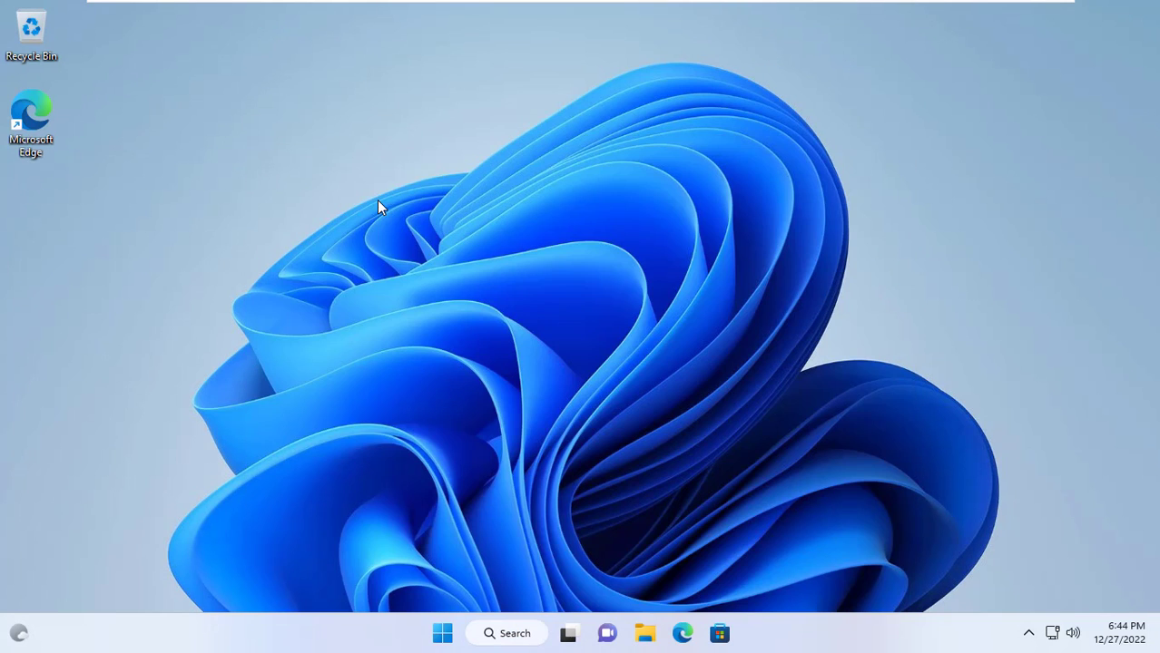
pyautogui.click(380, 25)
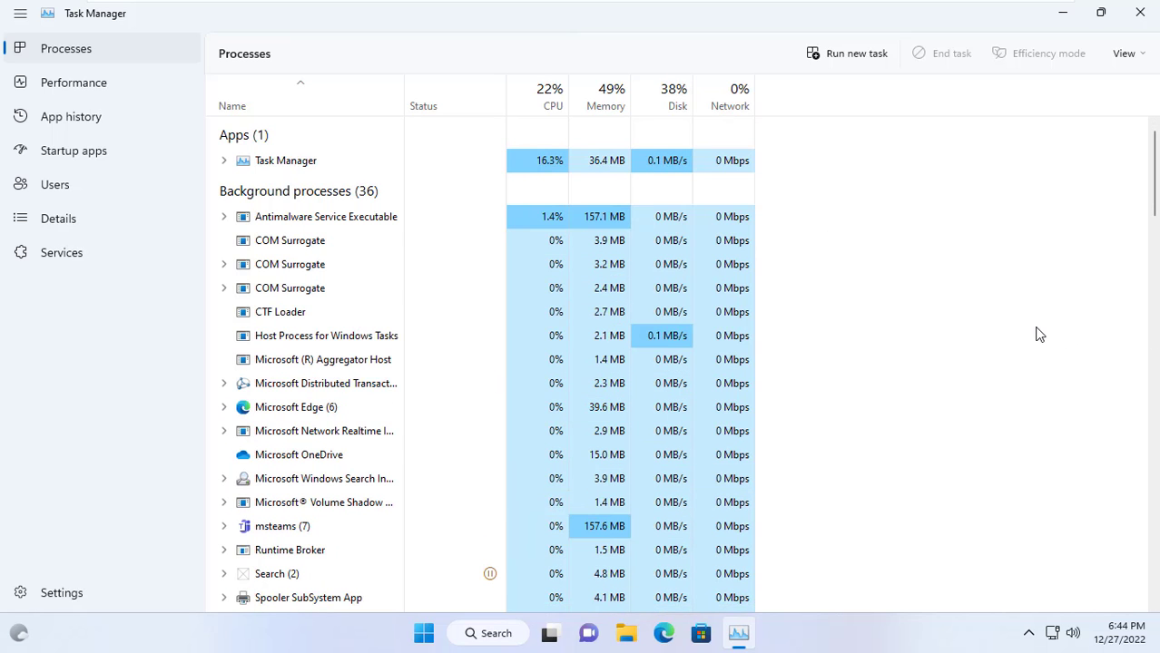
# Expand Terminal, locate wperl under Background processes, then close Task Manager.
pyautogui.scroll(-5, 1039, 335)
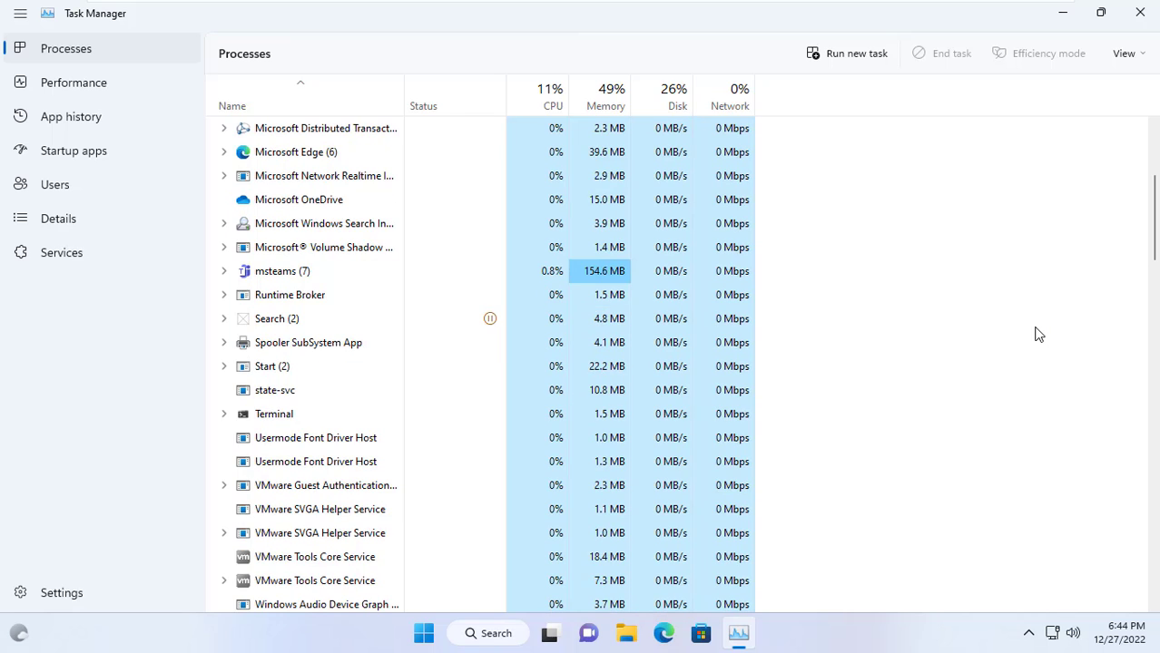
pyautogui.click(223, 414)
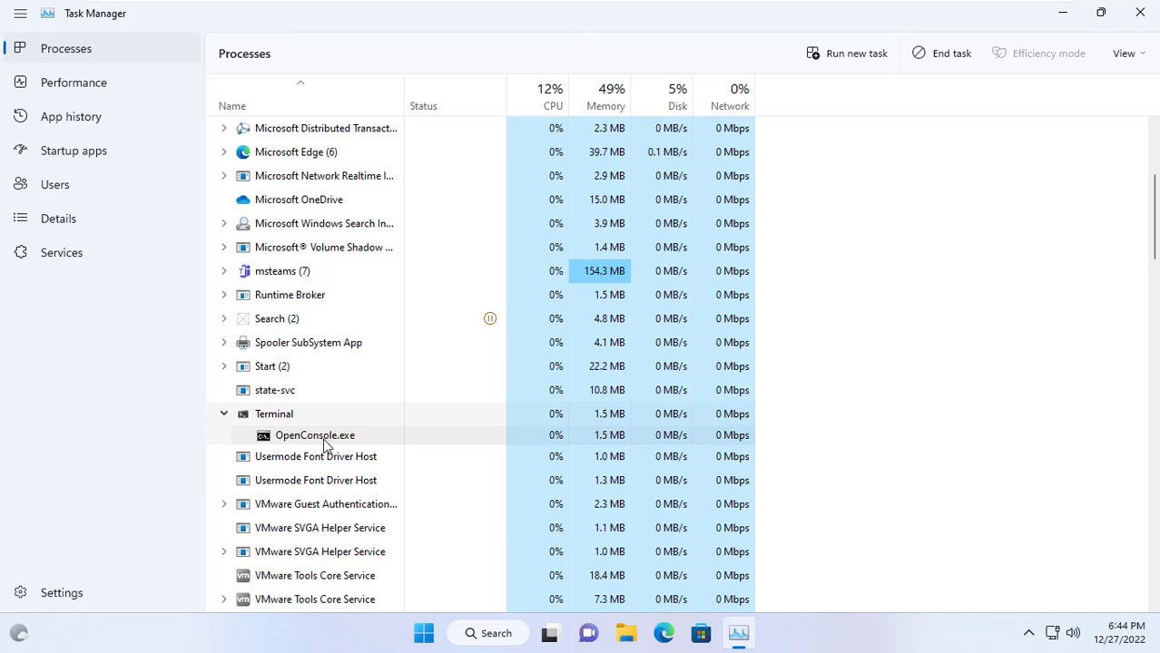
pyautogui.scroll(-5, 916, 437)
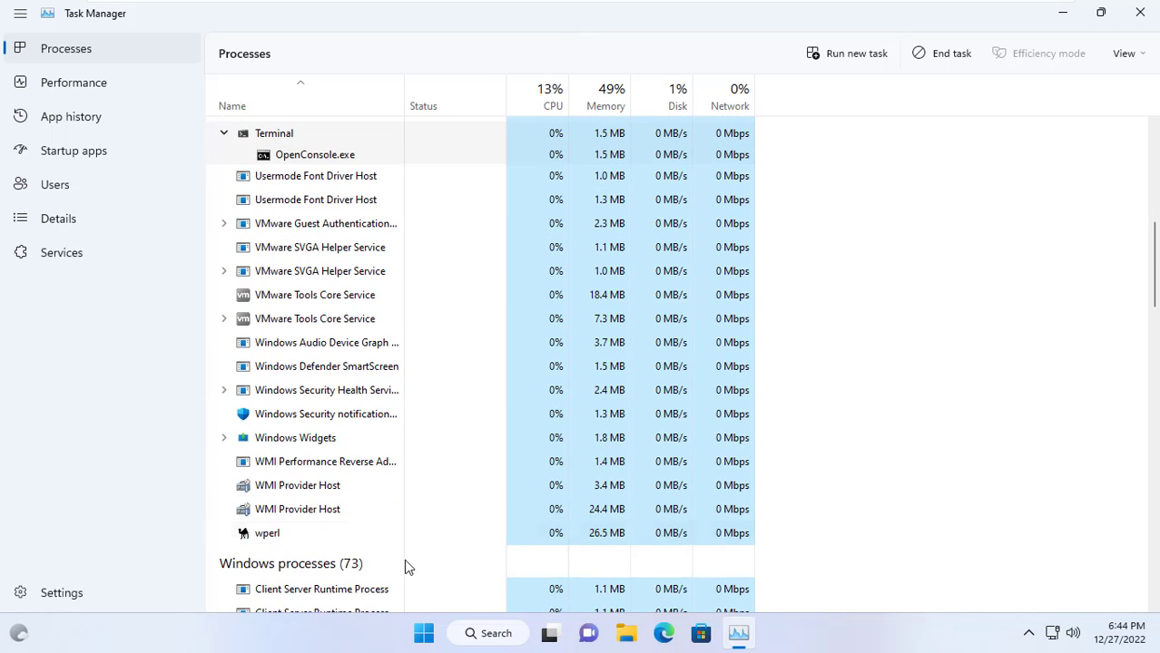
pyautogui.click(288, 533)
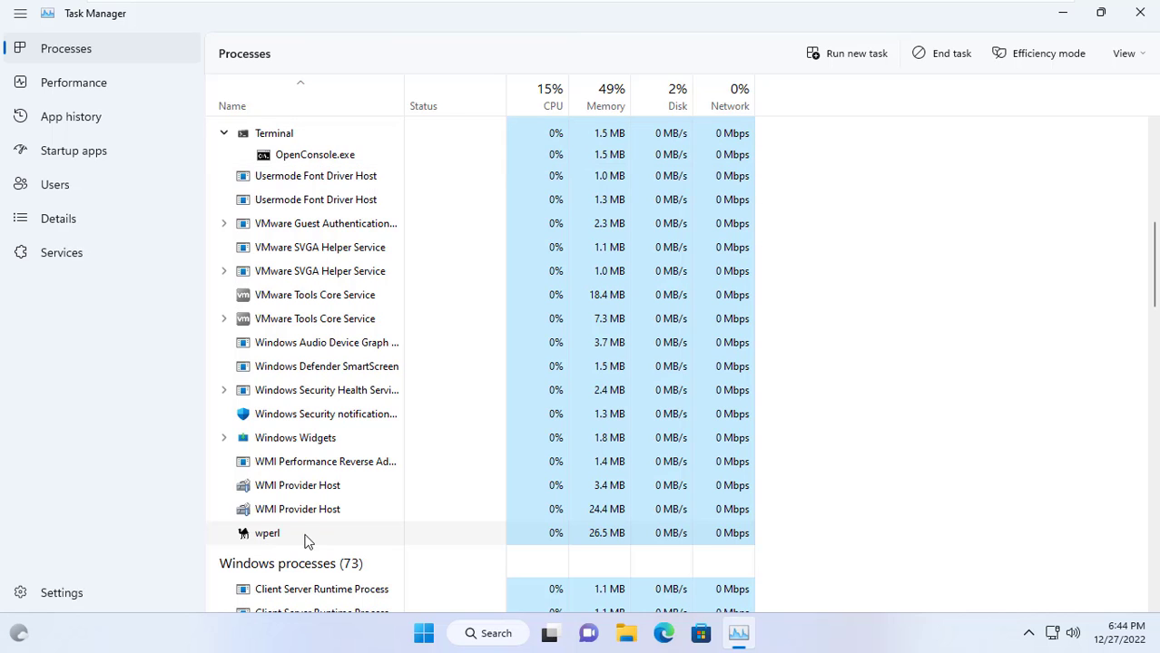
pyautogui.click(1140, 12)
# Start a new desktop shortcut targeting C:\www\mrtg\192.168.1.254_ethernet_32769.html.
pyautogui.rightClick(457, 285)
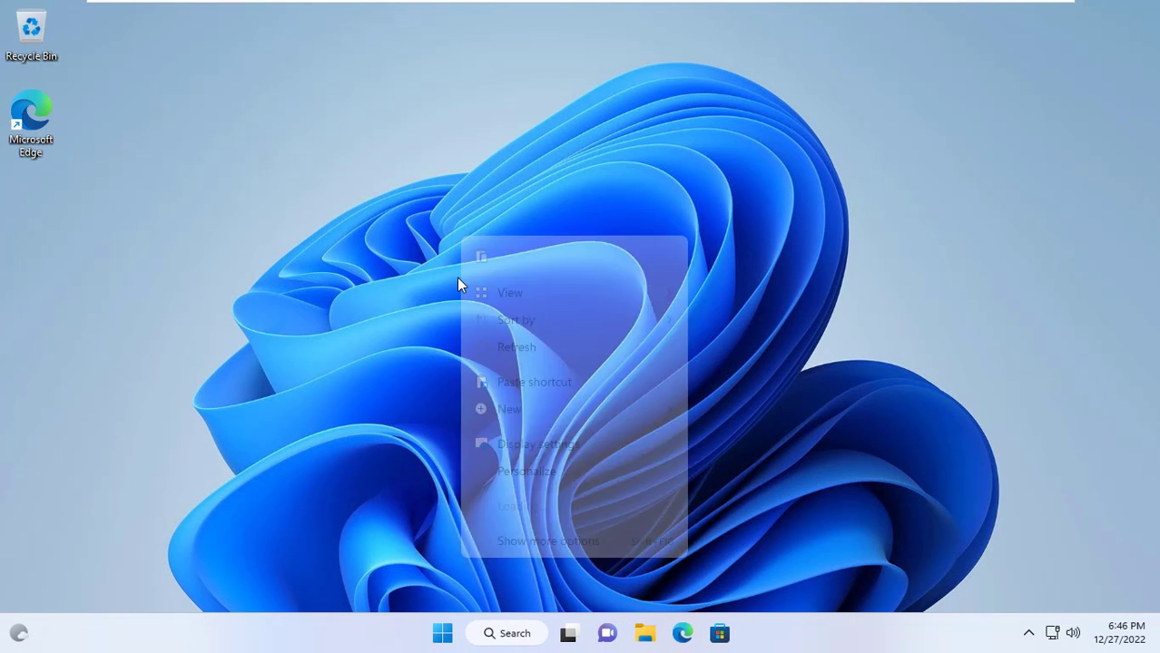
pyautogui.moveTo(518, 414)
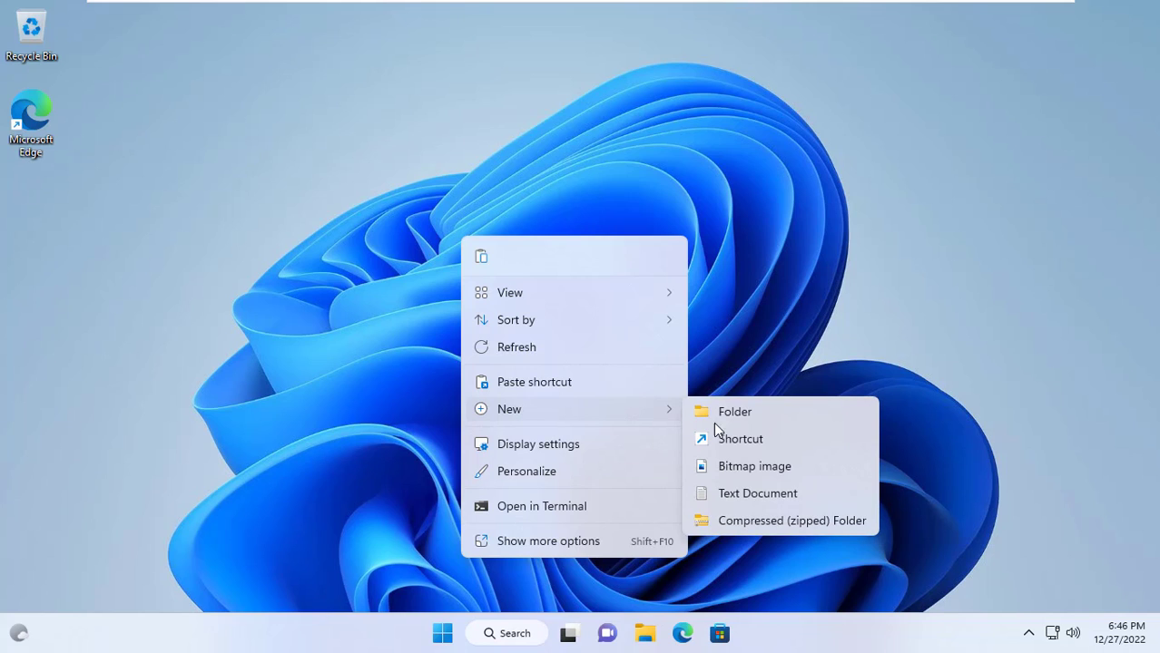
pyautogui.click(740, 443)
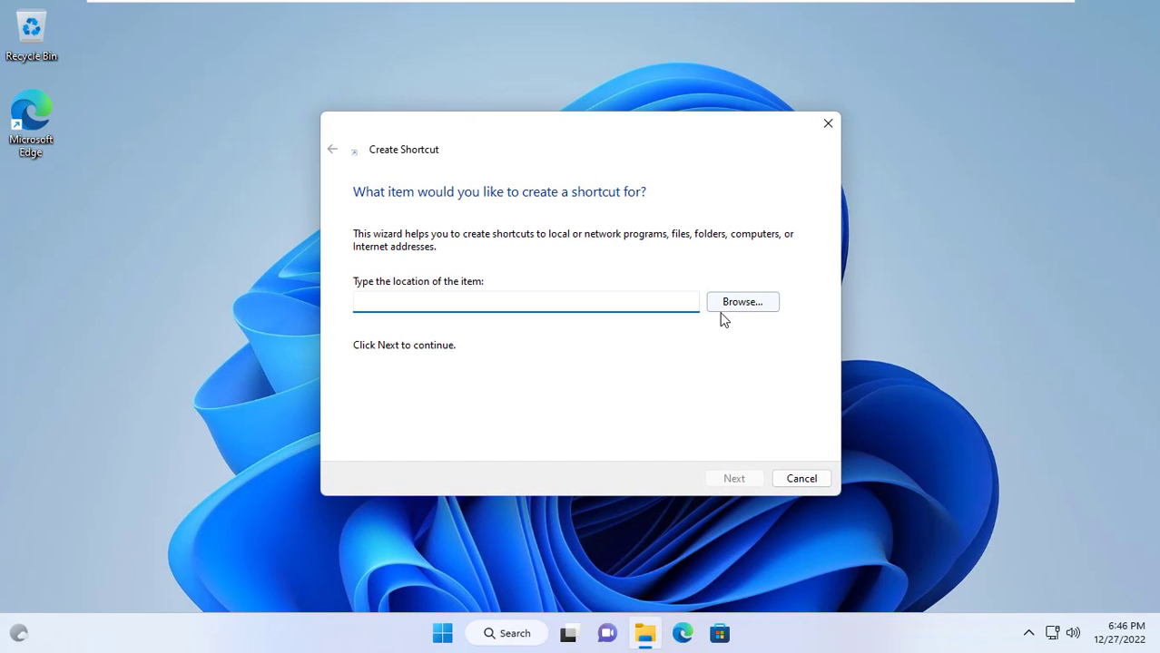
pyautogui.click(729, 309)
pyautogui.moveTo(695, 293); pyautogui.dragTo(696, 345)
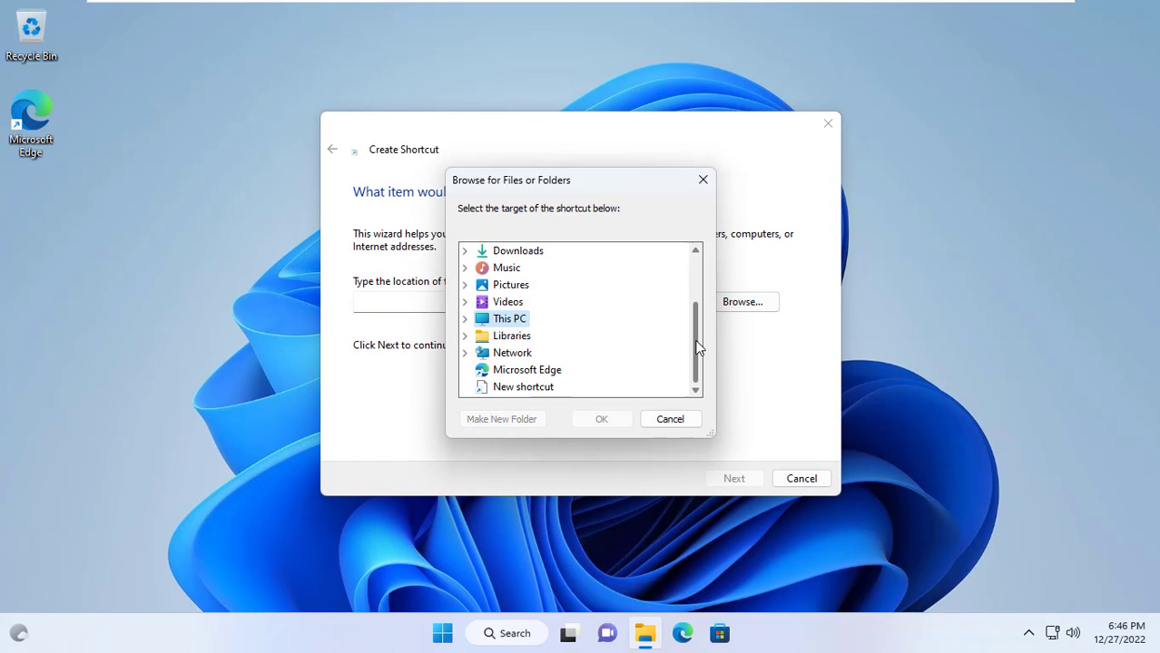
pyautogui.doubleClick(509, 318)
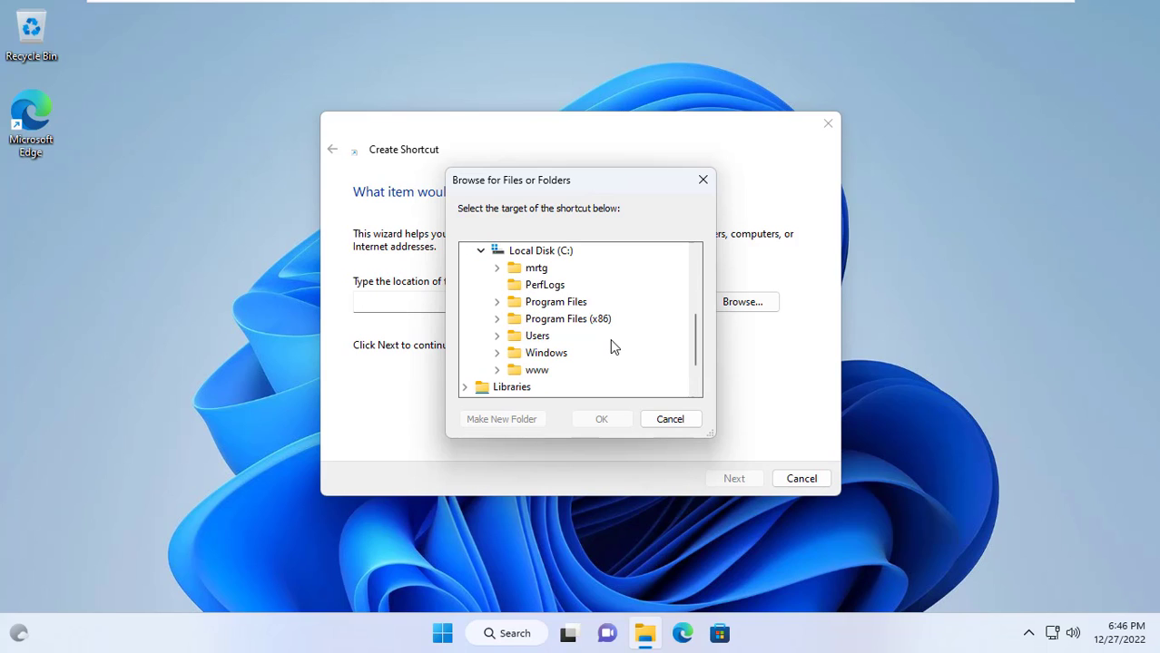
pyautogui.doubleClick(536, 370)
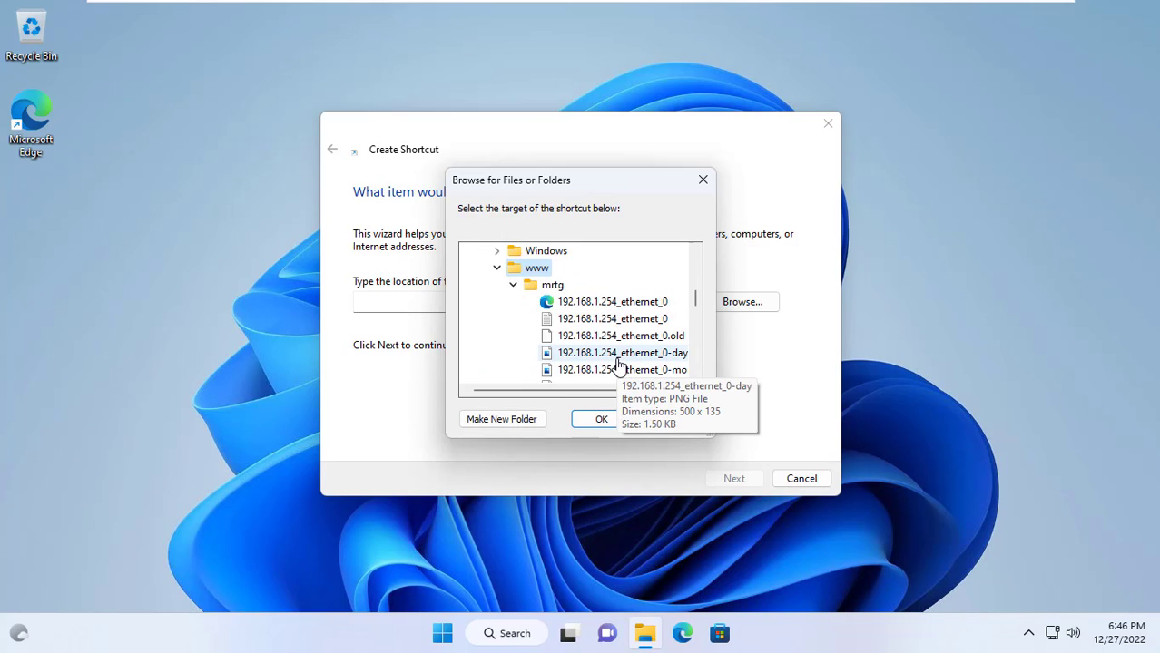
pyautogui.scroll(-6, 623, 361)
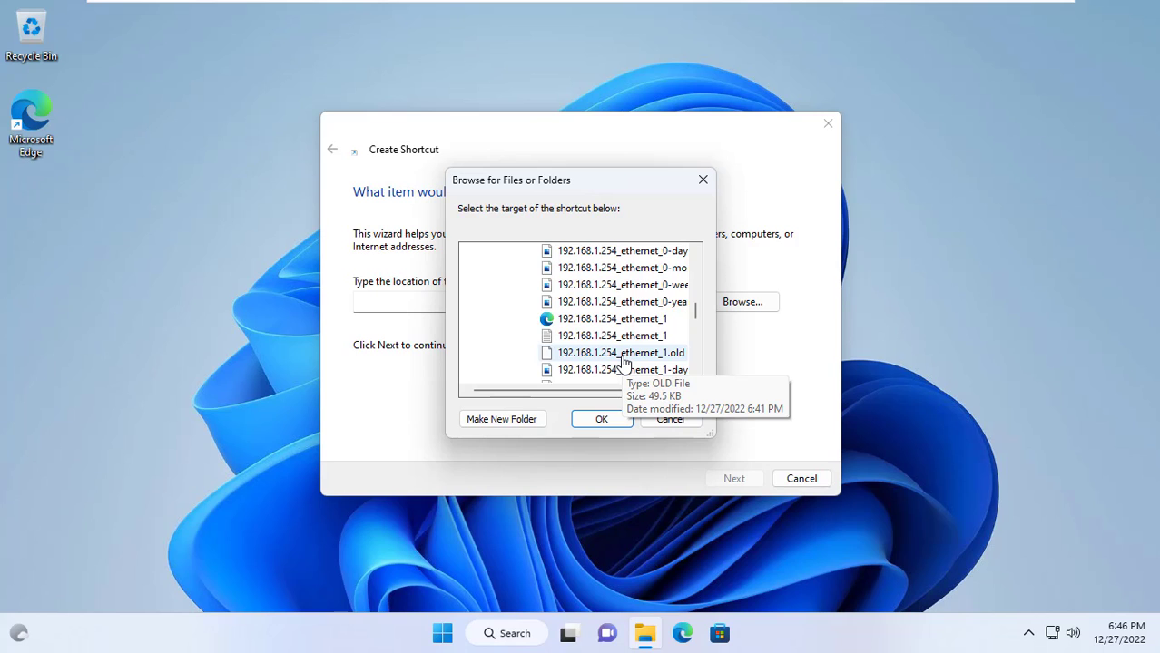
pyautogui.click(622, 354)
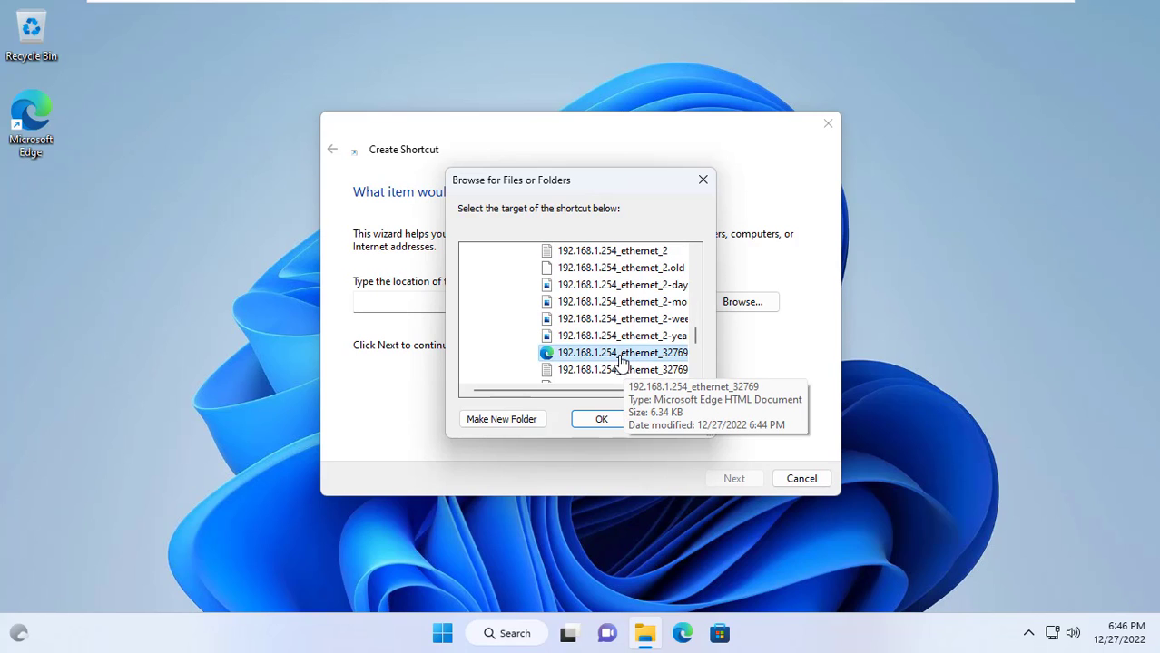
pyautogui.click(602, 419)
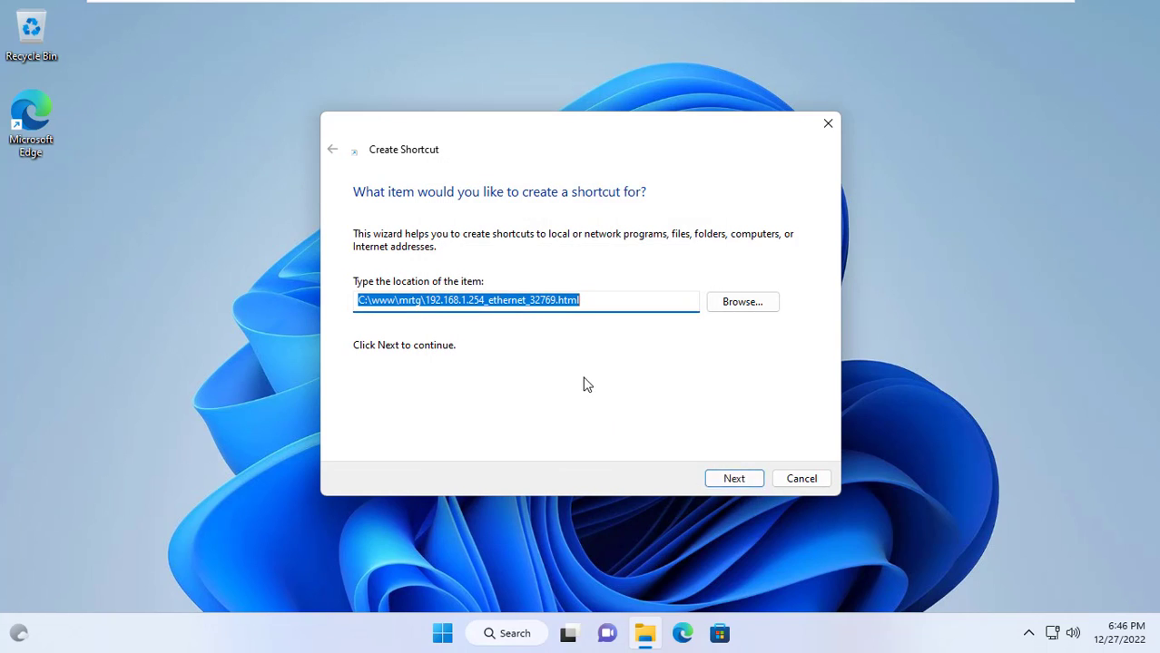
# Name the shortcut Traffic_WinServer and finish creating it.
pyautogui.moveTo(604, 303); pyautogui.dragTo(367, 323)
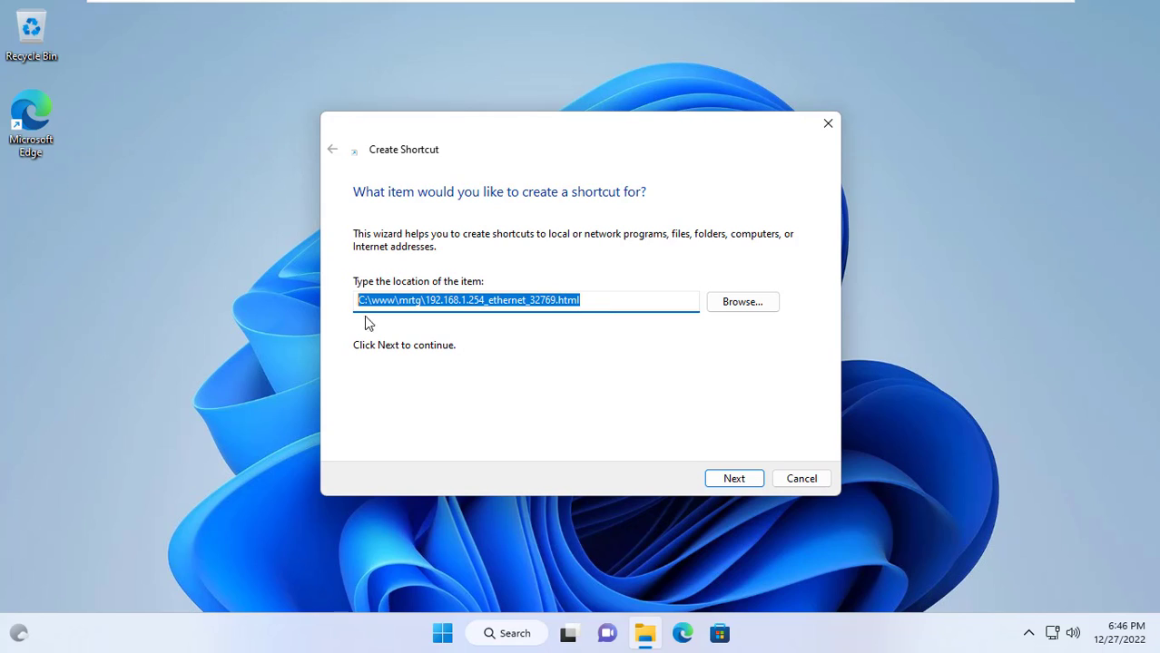
pyautogui.click(733, 478)
pyautogui.write('Traffic_WinServer')
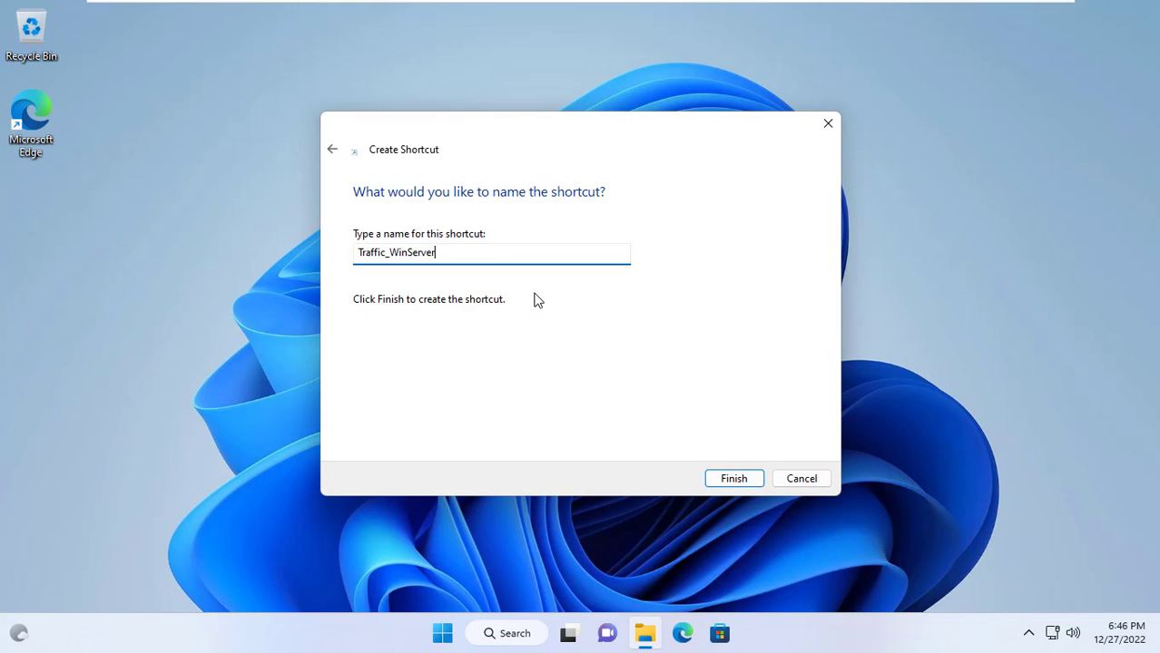
pyautogui.click(729, 478)
# Place Traffic_WinServer below the Edge icon and test that it opens the traffic page.
pyautogui.moveTo(497, 302); pyautogui.dragTo(95, 248)
pyautogui.doubleClick(99, 209)
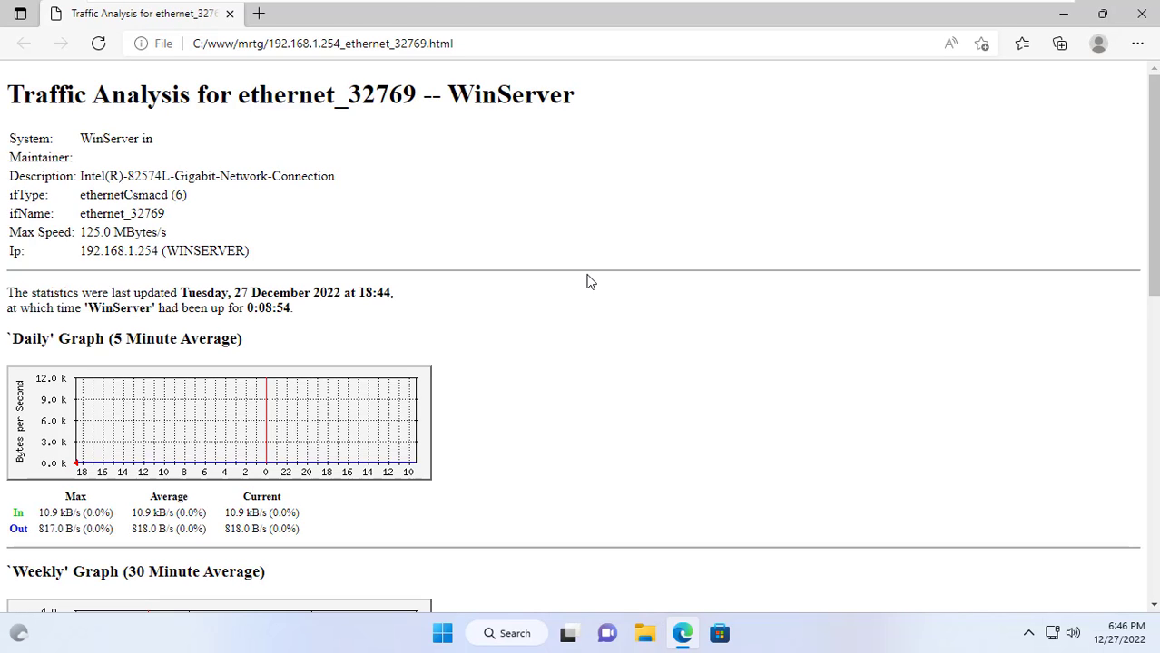
pyautogui.click(1064, 14)
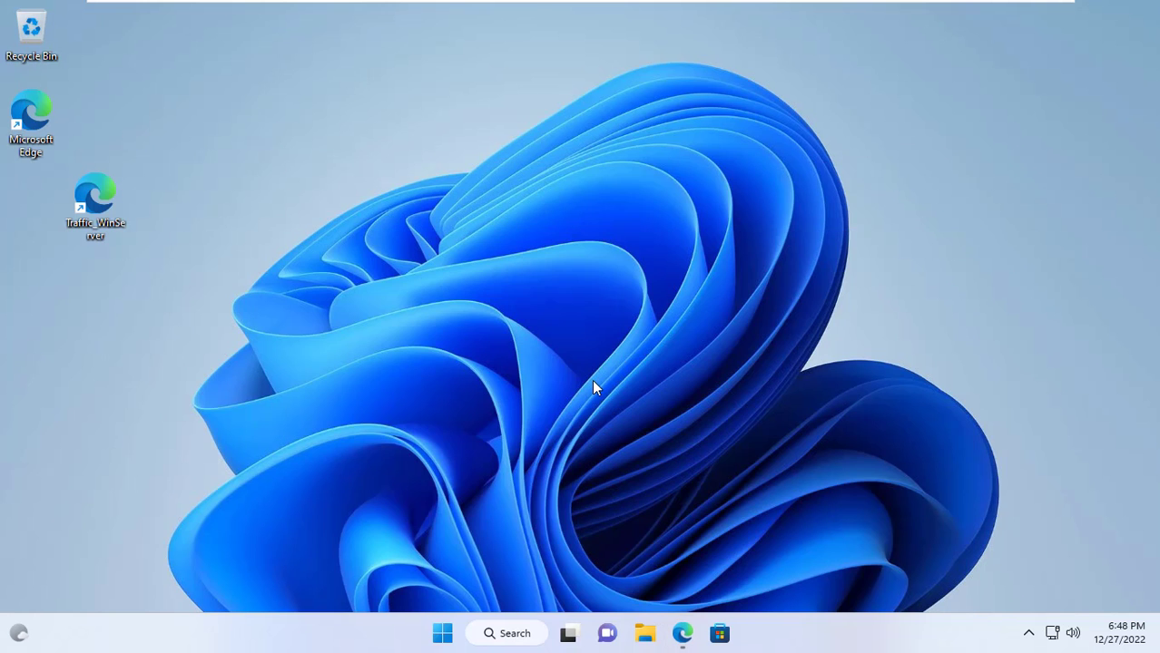
# Browse File Explorer to C:\mrtg\bin and open a PowerShell terminal there with Open in Terminal.
pyautogui.click(643, 635)
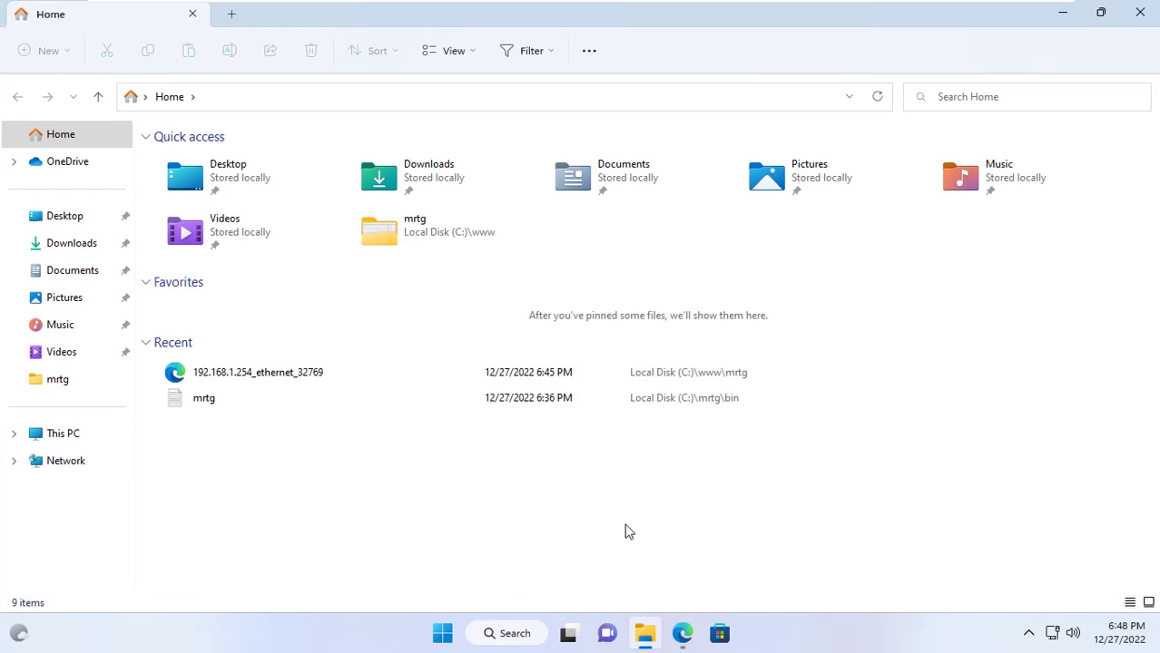
pyautogui.click(49, 437)
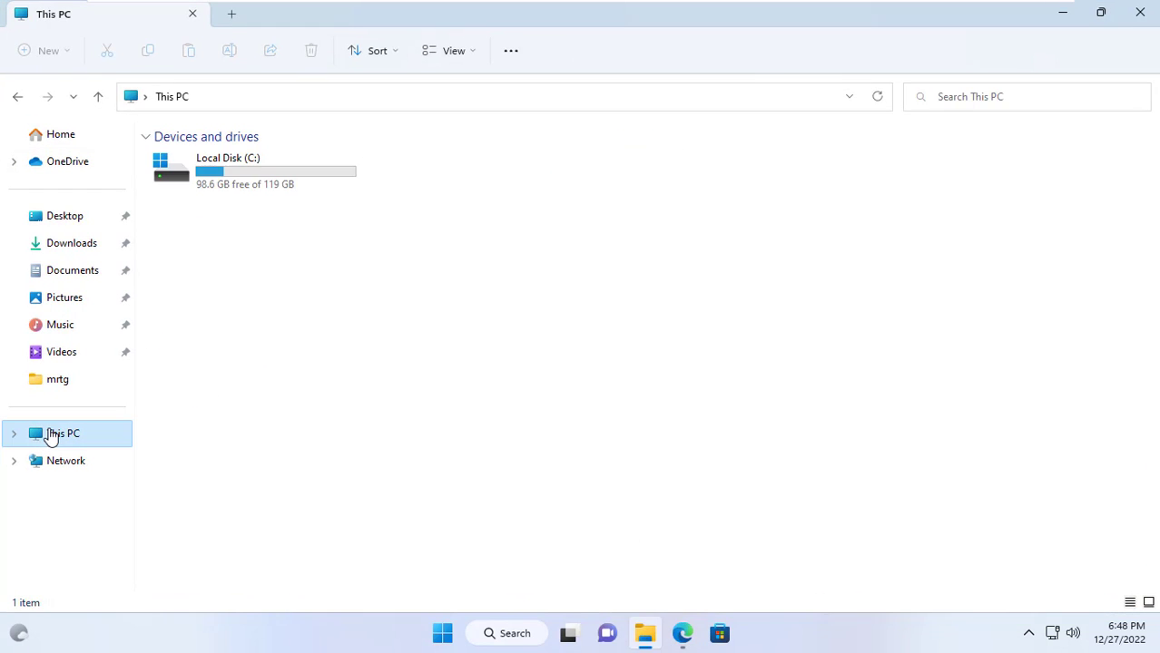
pyautogui.doubleClick(246, 179)
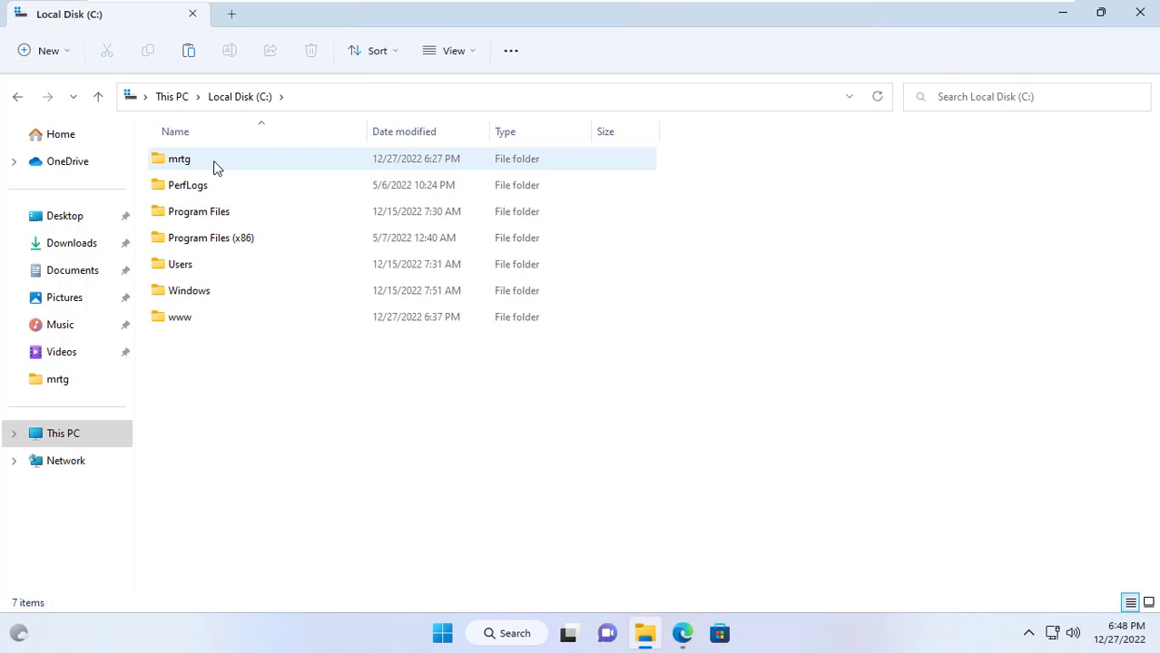
pyautogui.doubleClick(214, 166)
pyautogui.doubleClick(207, 161)
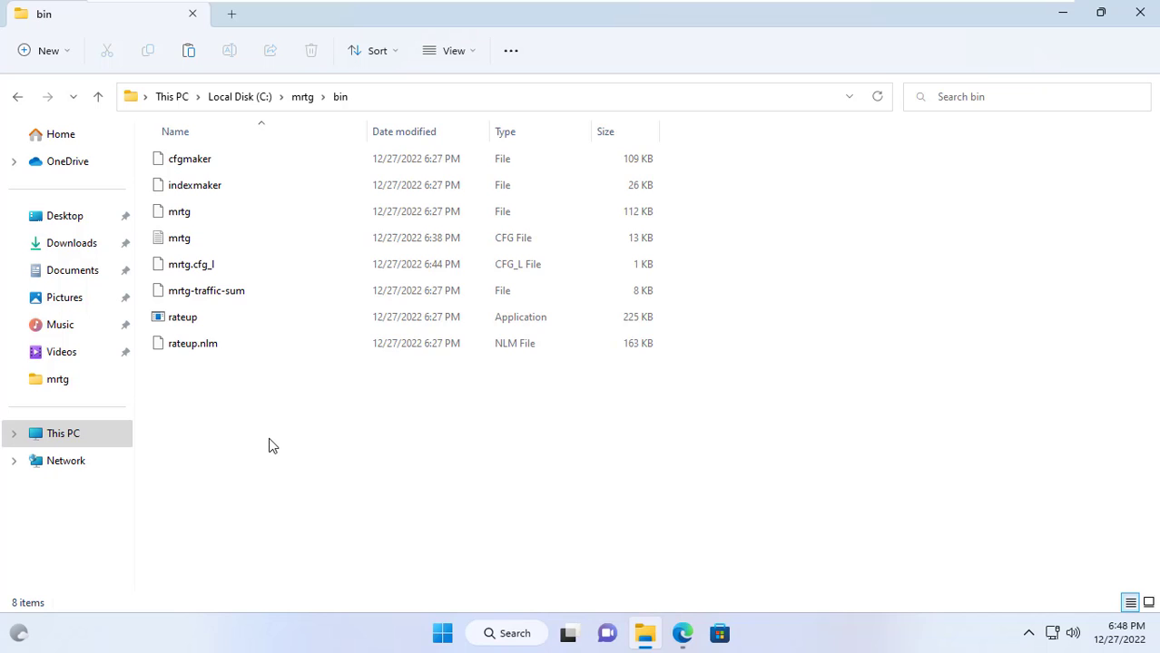
pyautogui.rightClick(268, 431)
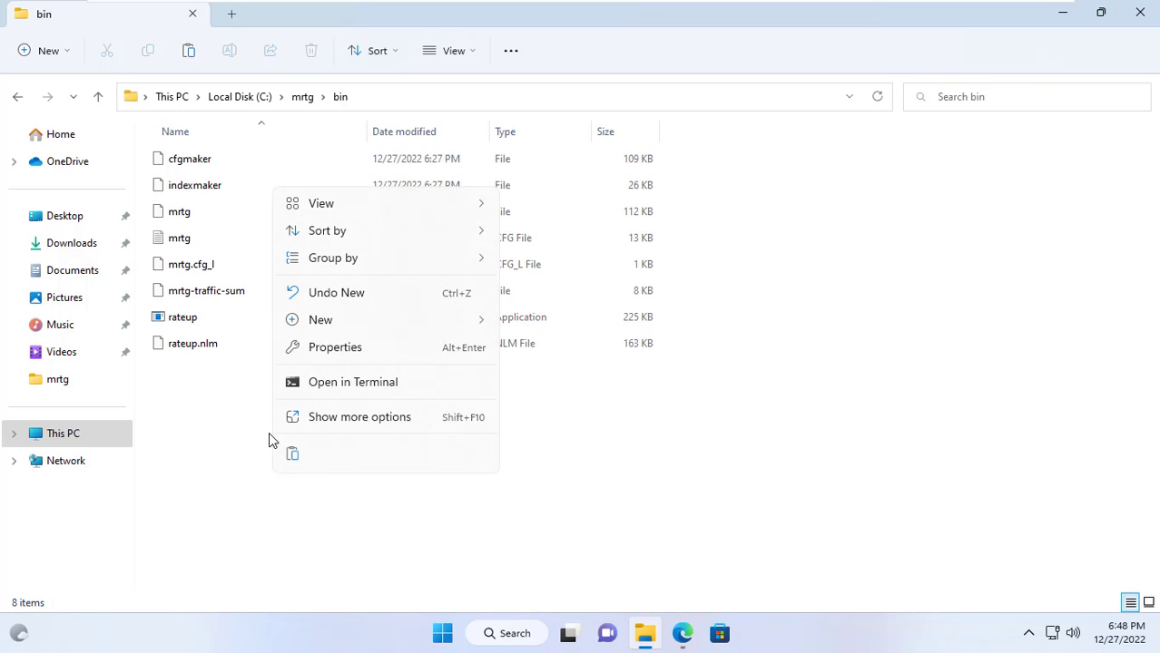
pyautogui.click(355, 383)
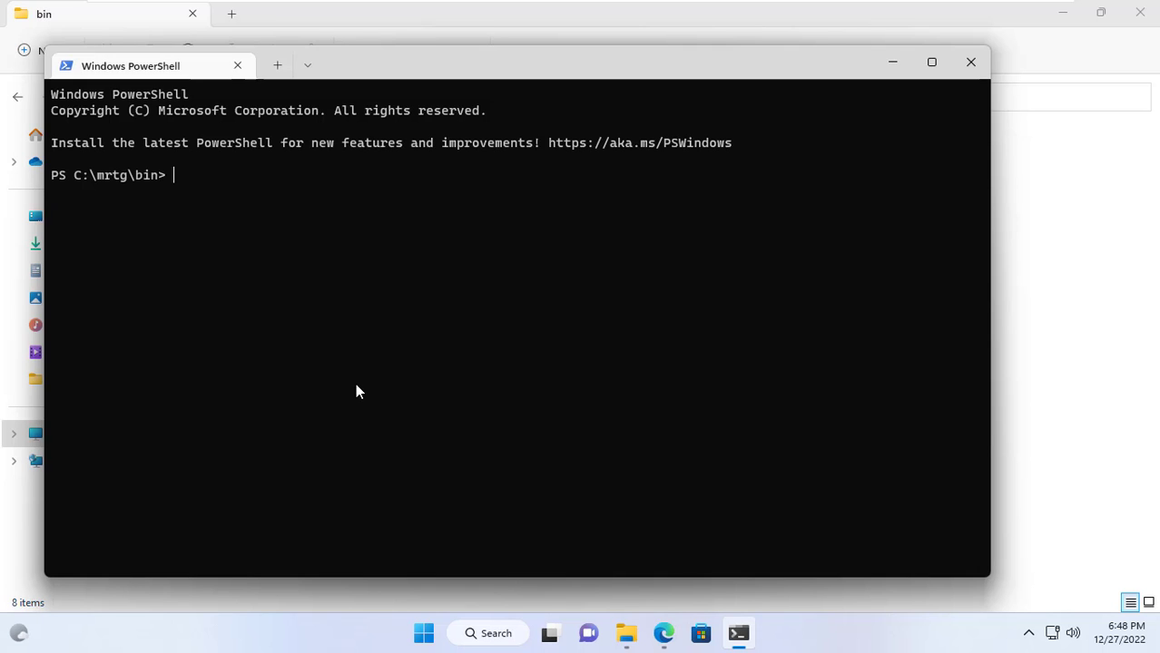
pyautogui.click(1062, 14)
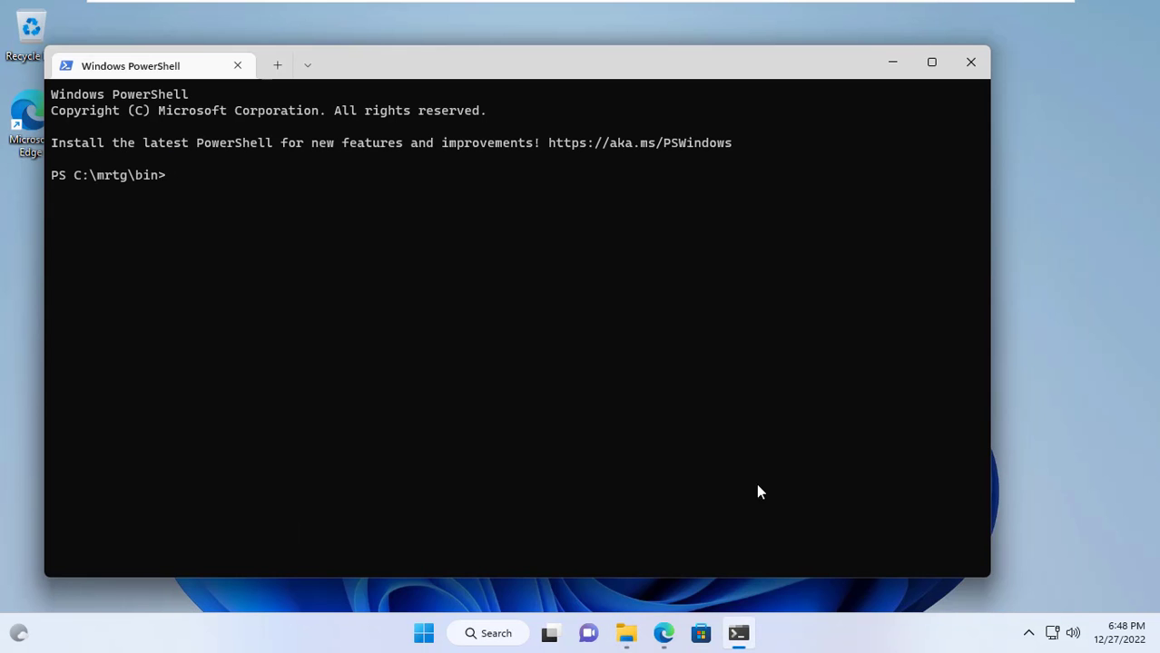
# Copy the example cfgmaker command from the MRTG setup guide in Edge.
pyautogui.click(665, 634)
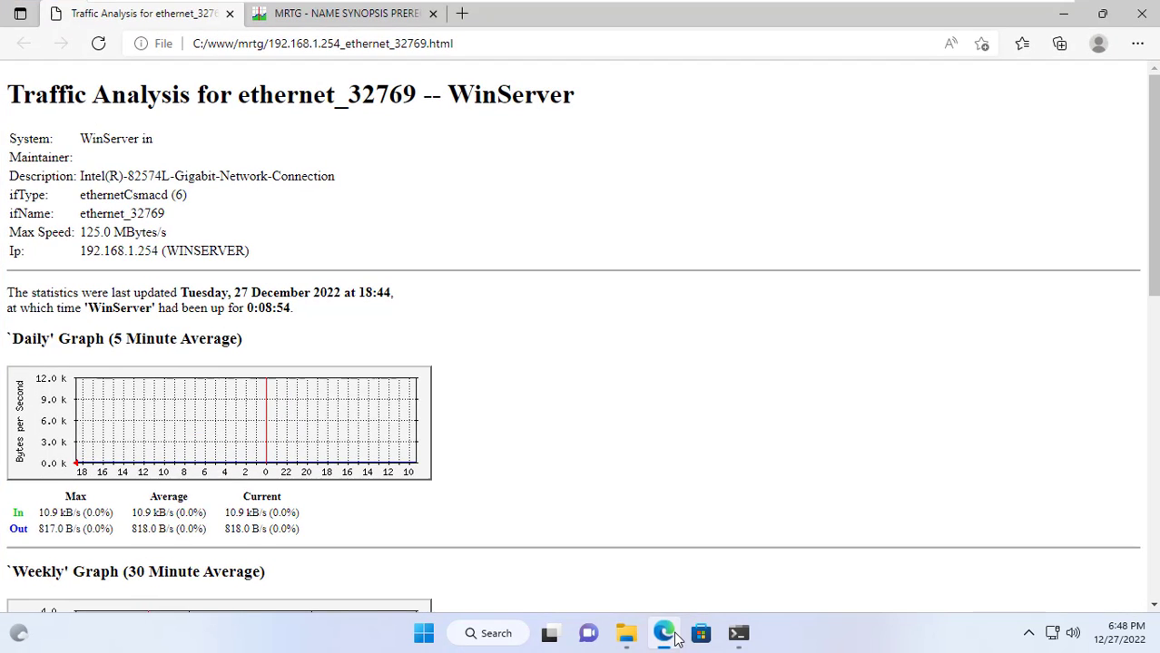
pyautogui.click(367, 25)
pyautogui.scroll(-1, 607, 399)
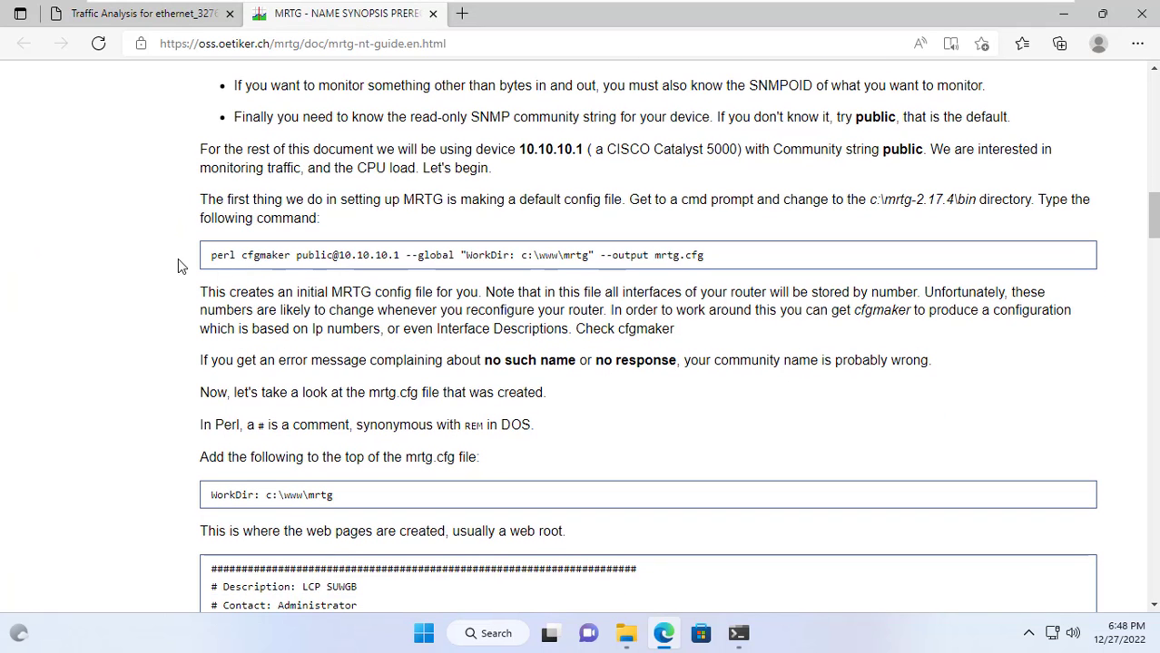
pyautogui.moveTo(211, 256); pyautogui.dragTo(726, 258)
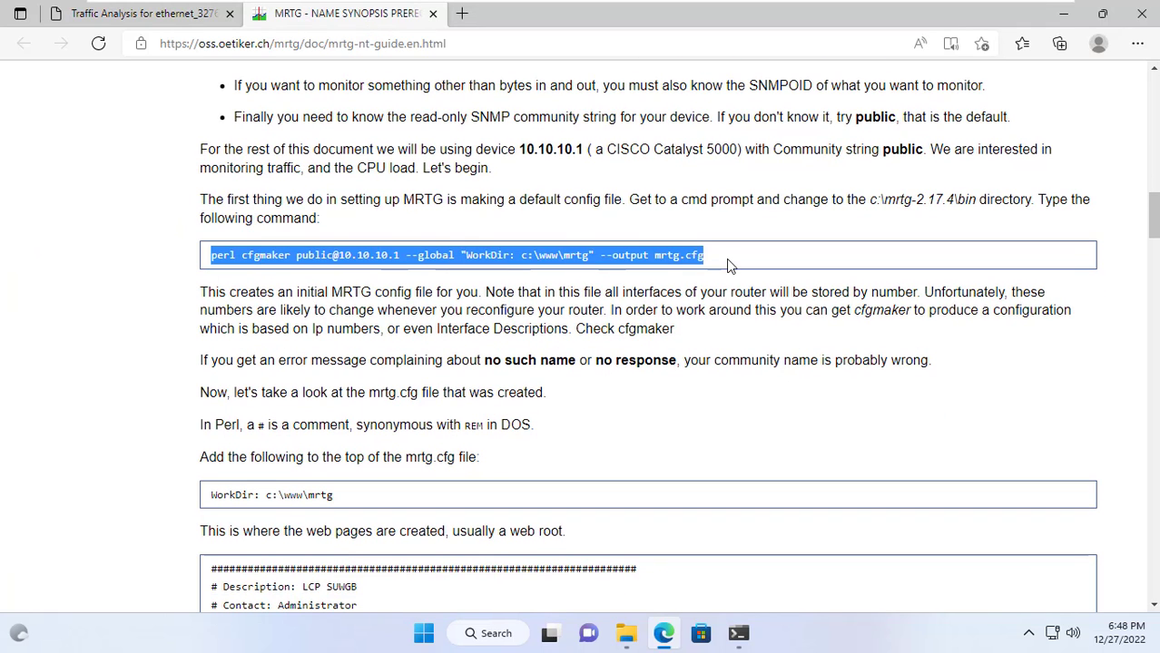
pyautogui.click(759, 236)
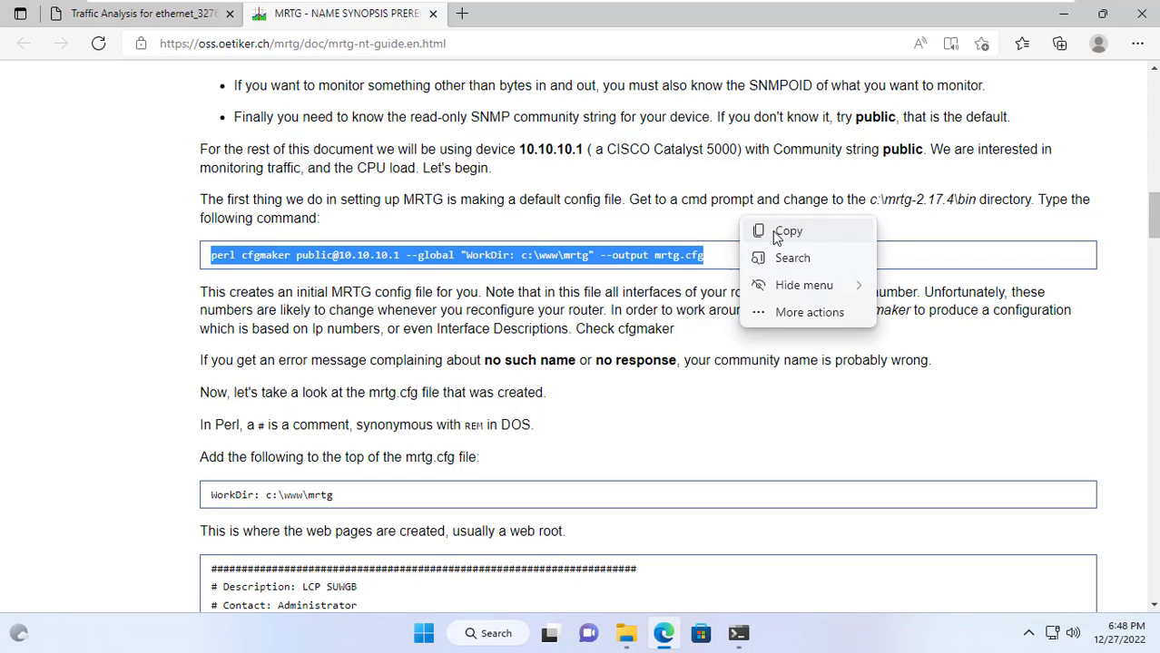
pyautogui.click(773, 234)
pyautogui.click(1062, 18)
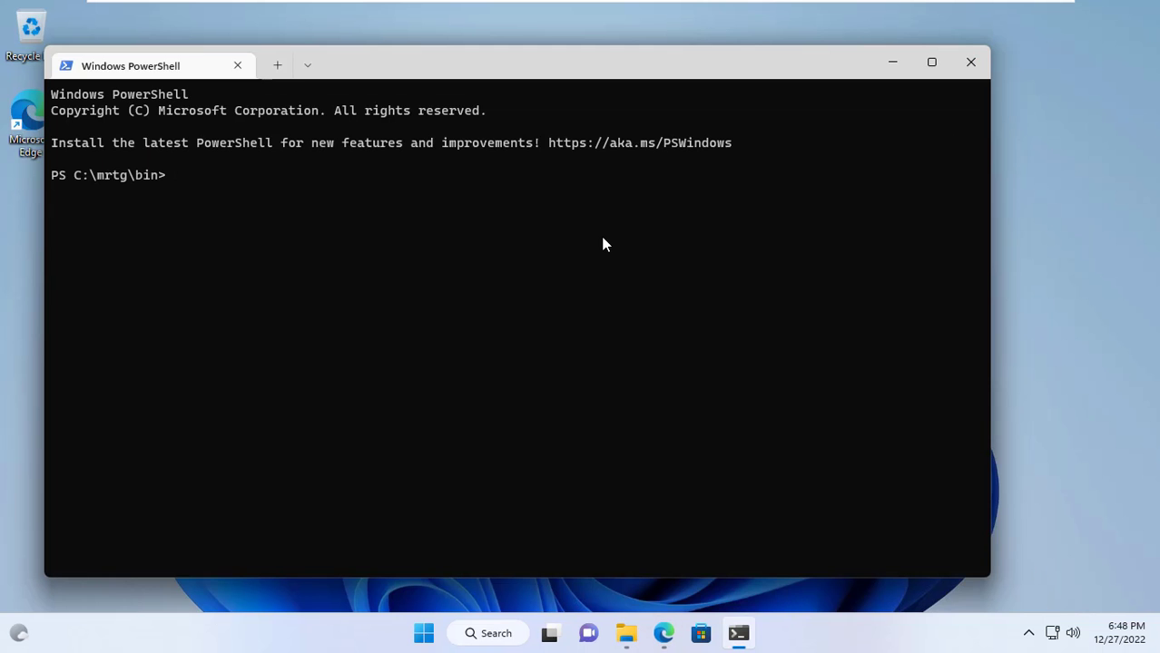
# Paste the cfgmaker command, change the IP to 10.11.32.140 and output to mrtg1.cfg, and run it.
pyautogui.hotkey('ctrl', 'v')
pyautogui.press('Left')
pyautogui.press('Left')
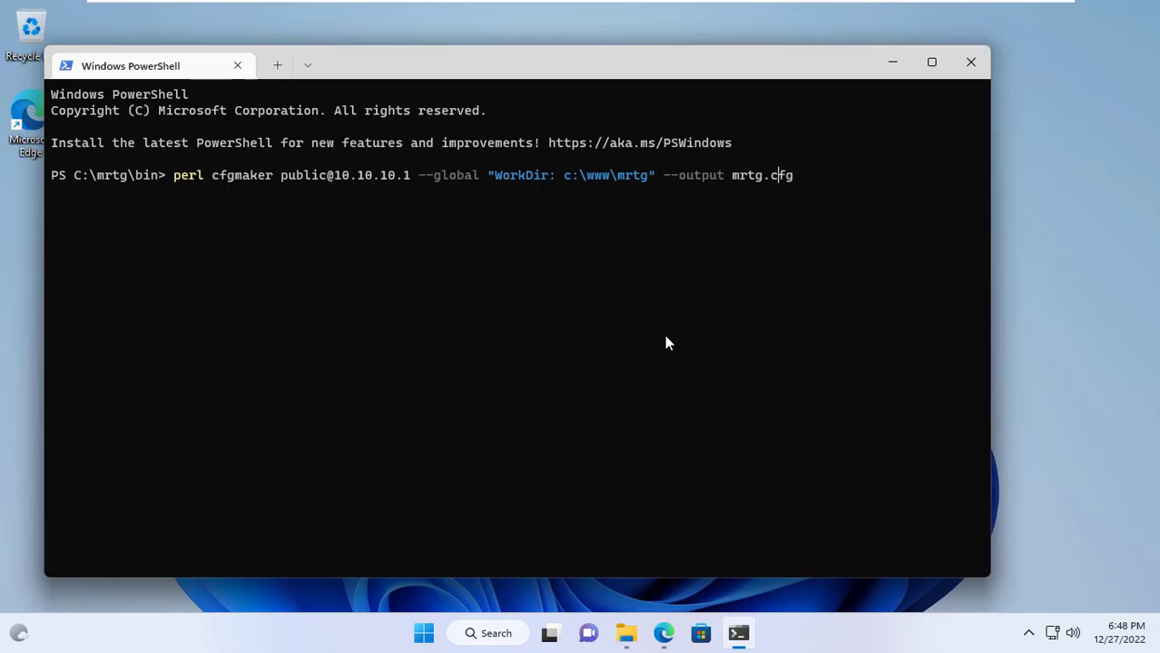
pyautogui.press('BackSpace')
pyautogui.press('BackSpace')
pyautogui.press('BackSpace')
pyautogui.press('BackSpace')
pyautogui.press('BackSpace')
pyautogui.press('BackSpace')
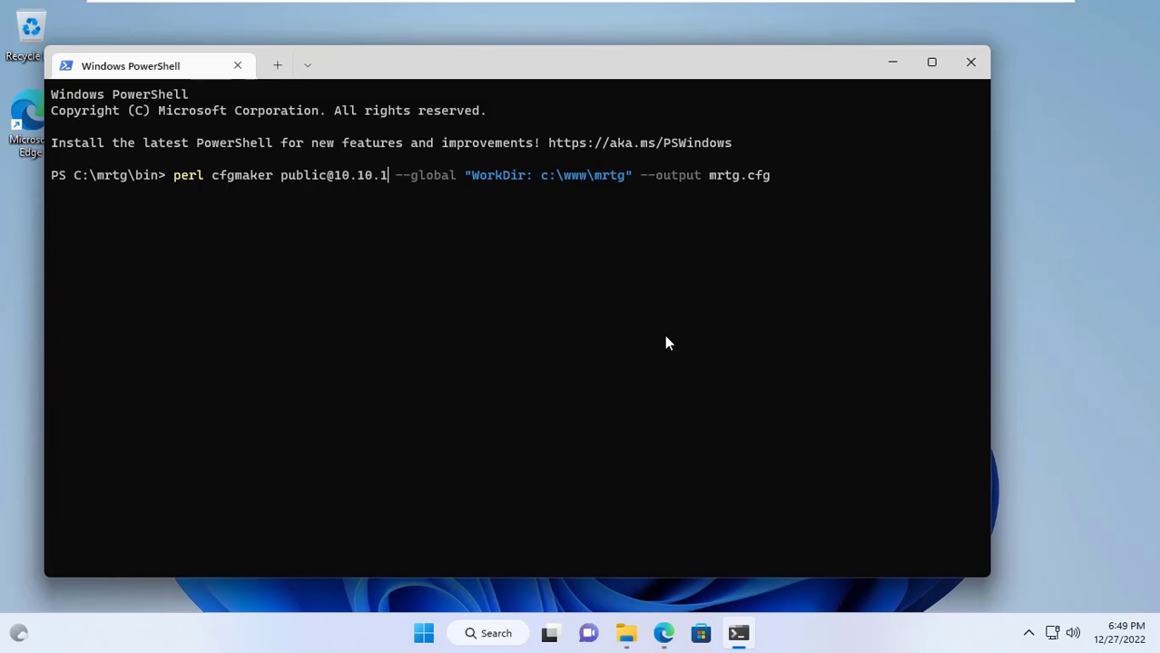
pyautogui.write('1.32.140')
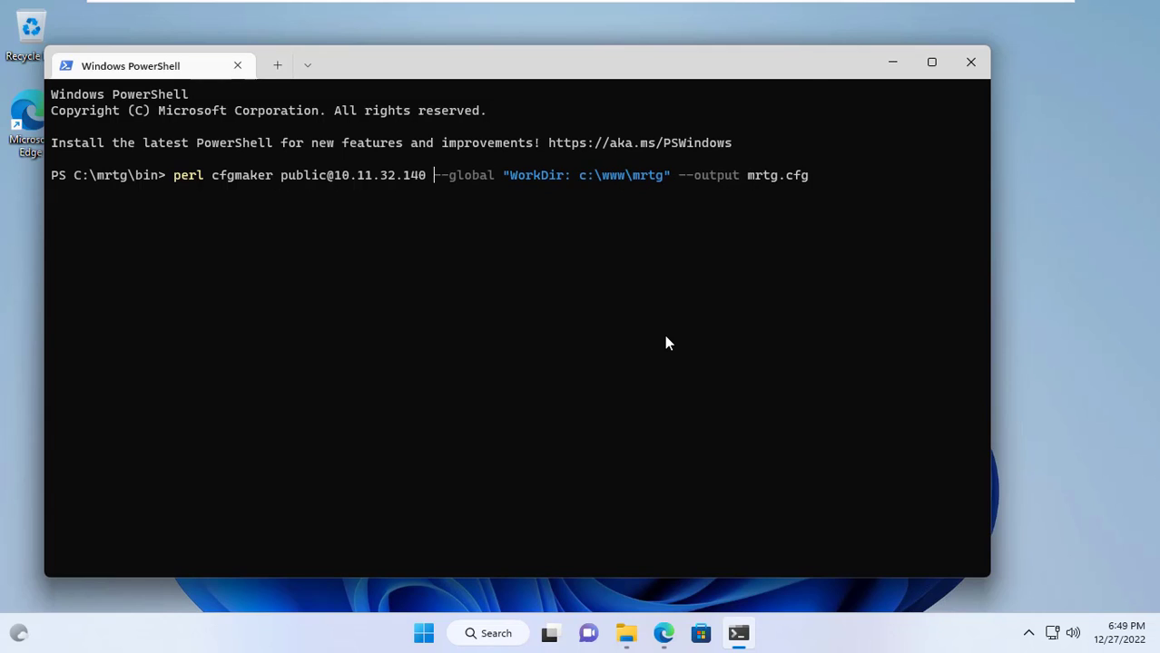
pyautogui.press('Right')
pyautogui.press('Right')
pyautogui.press('Right')
pyautogui.press('Right')
pyautogui.press('Right')
pyautogui.press('Right')
pyautogui.press('Right')
pyautogui.press('Right')
pyautogui.press('Right')
pyautogui.press('Right')
pyautogui.press('Right')
pyautogui.press('Right')
pyautogui.press('Right')
pyautogui.press('Right')
pyautogui.press('Right')
pyautogui.press('Right')
pyautogui.press('Right')
pyautogui.press('Right')
pyautogui.press('Right')
pyautogui.press('Right')
pyautogui.write('1')
pyautogui.press('Left')
pyautogui.press('Left')
pyautogui.press('Left')
pyautogui.press('Left')
pyautogui.click(788, 220)
pyautogui.press('End')
pyautogui.press('Return')
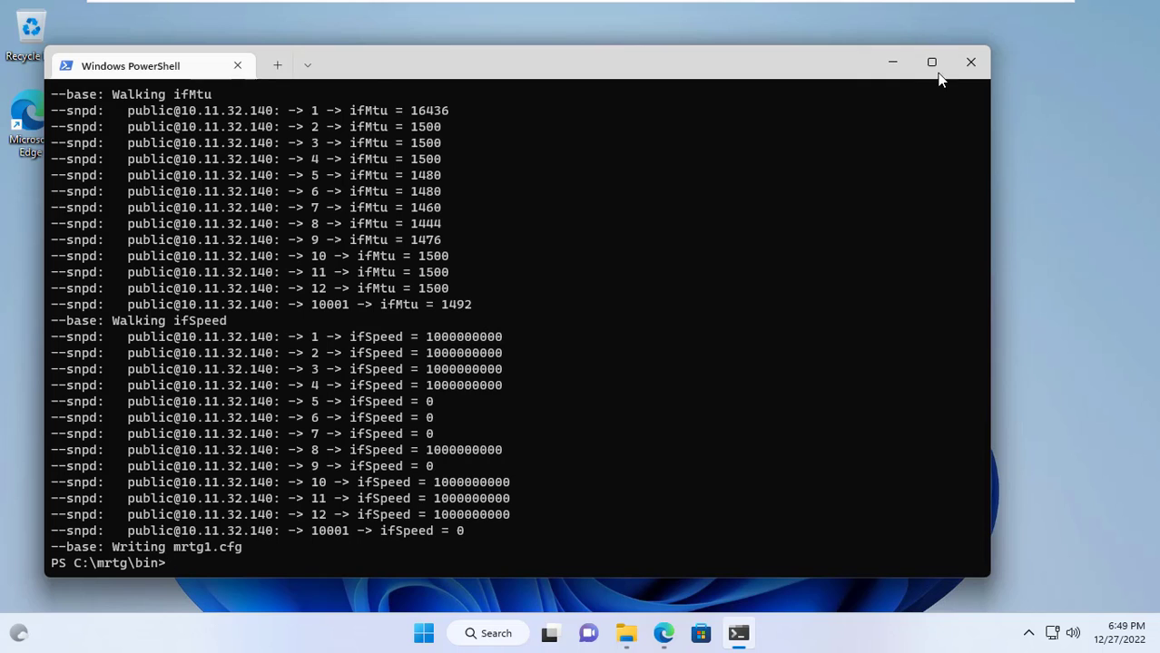
# Copy the WorkDir and RunAsDaemon lines from mrtg.cfg in Notepad.
pyautogui.click(899, 69)
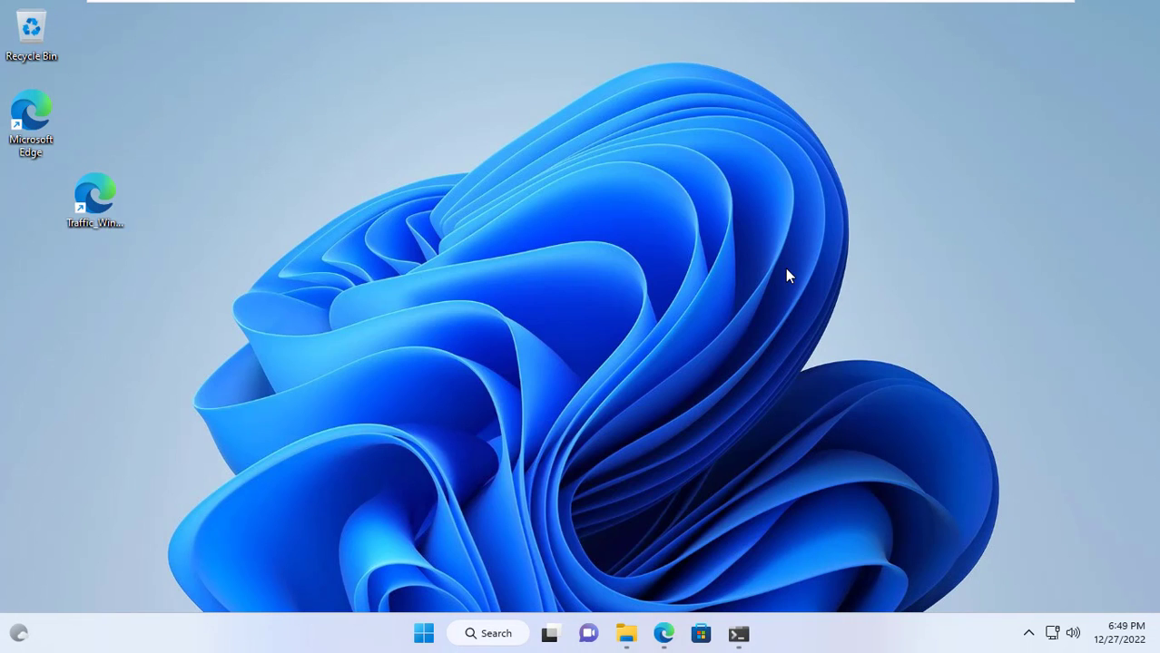
pyautogui.click(626, 633)
pyautogui.click(207, 243)
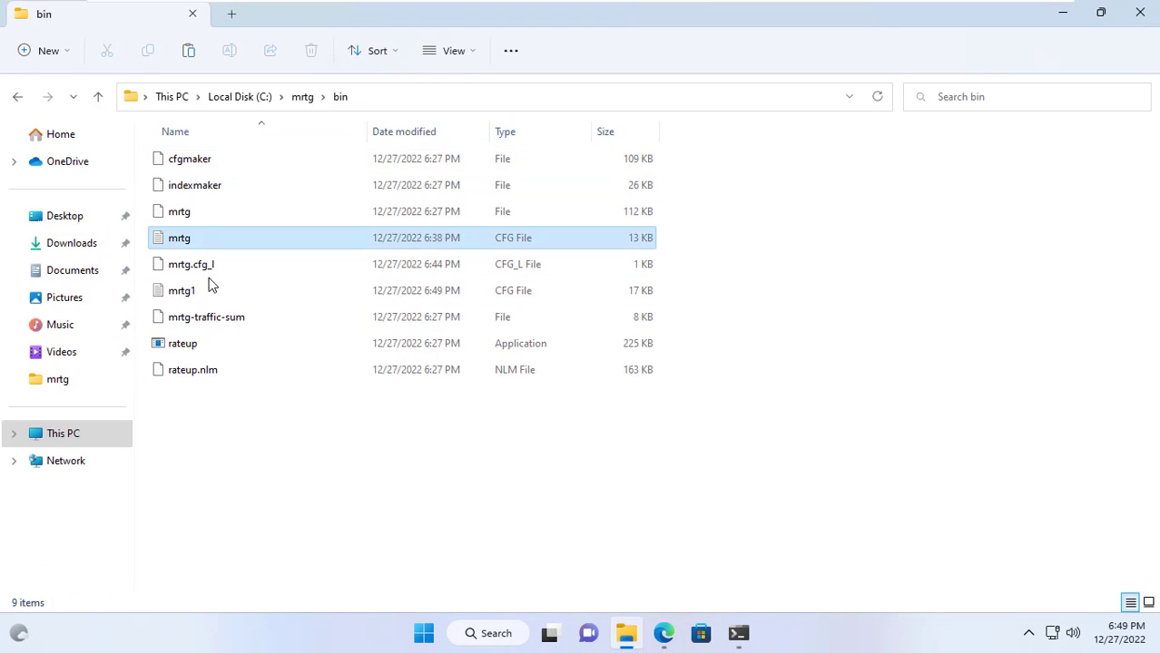
pyautogui.click(208, 294)
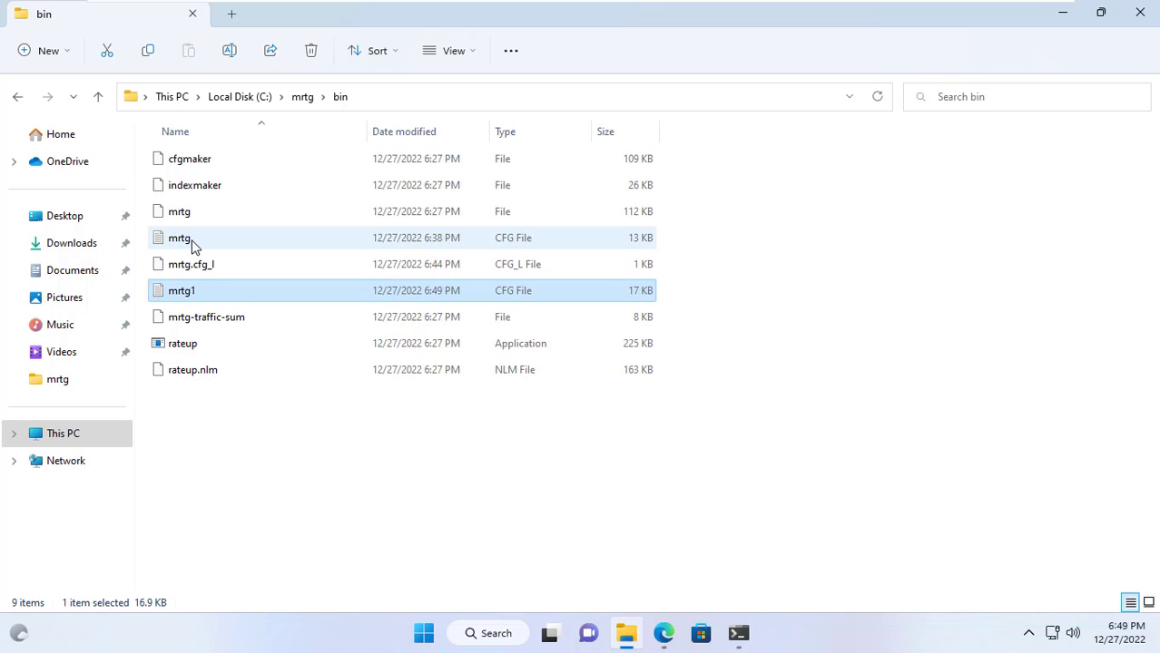
pyautogui.doubleClick(191, 241)
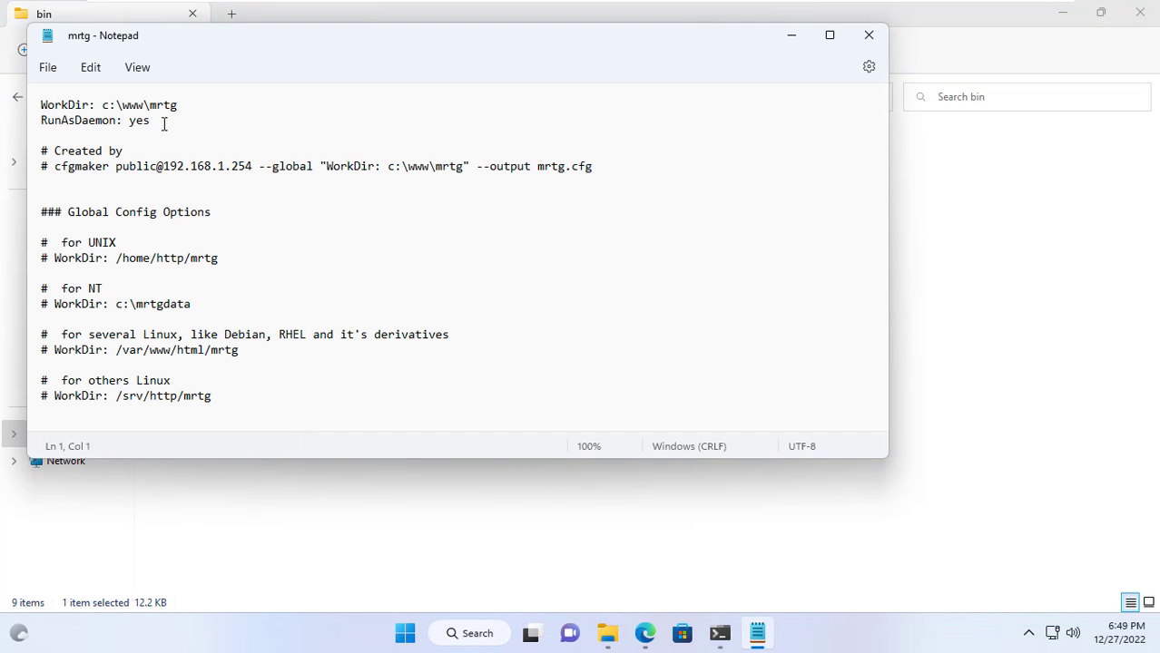
pyautogui.moveTo(150, 121); pyautogui.dragTo(35, 105)
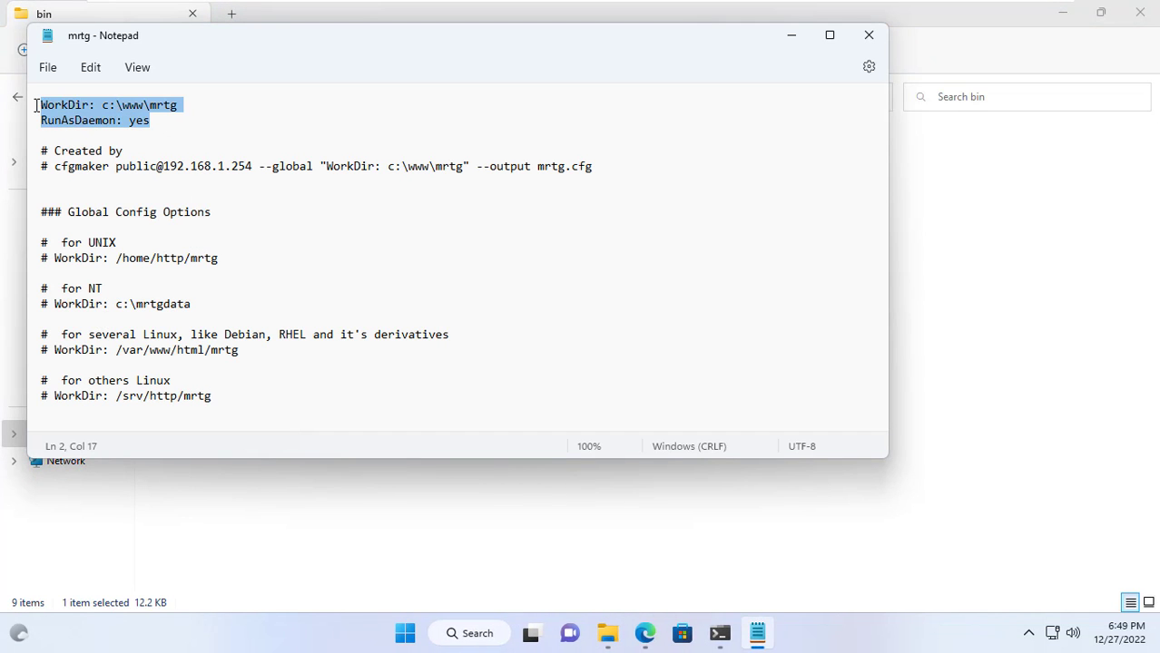
pyautogui.rightClick(91, 123)
pyautogui.click(134, 203)
pyautogui.click(880, 45)
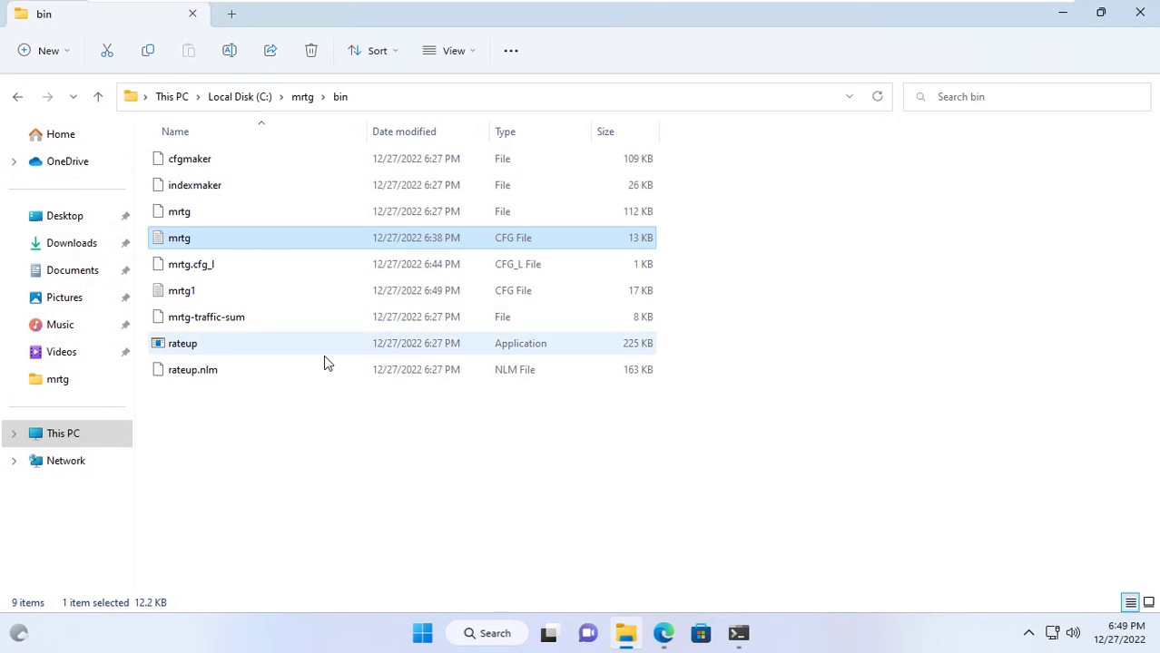
# Paste the lines atop mrtg1.cfg, set WorkDir to c:\www\mrtg1, and save.
pyautogui.doubleClick(210, 298)
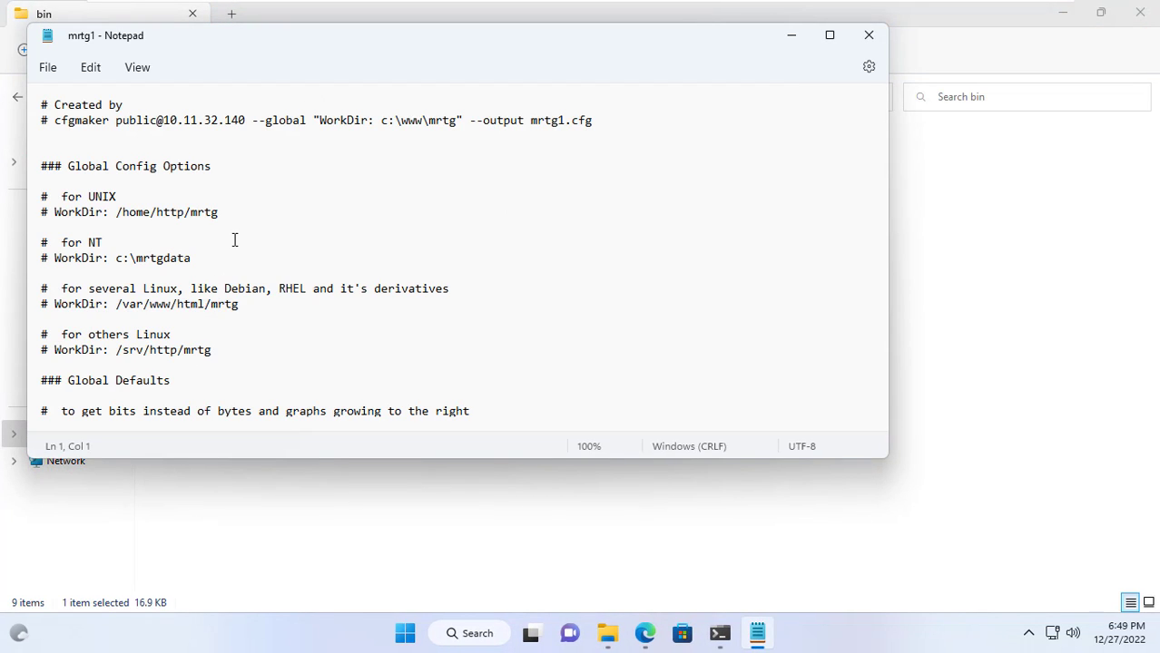
pyautogui.press('Return')
pyautogui.press('Up')
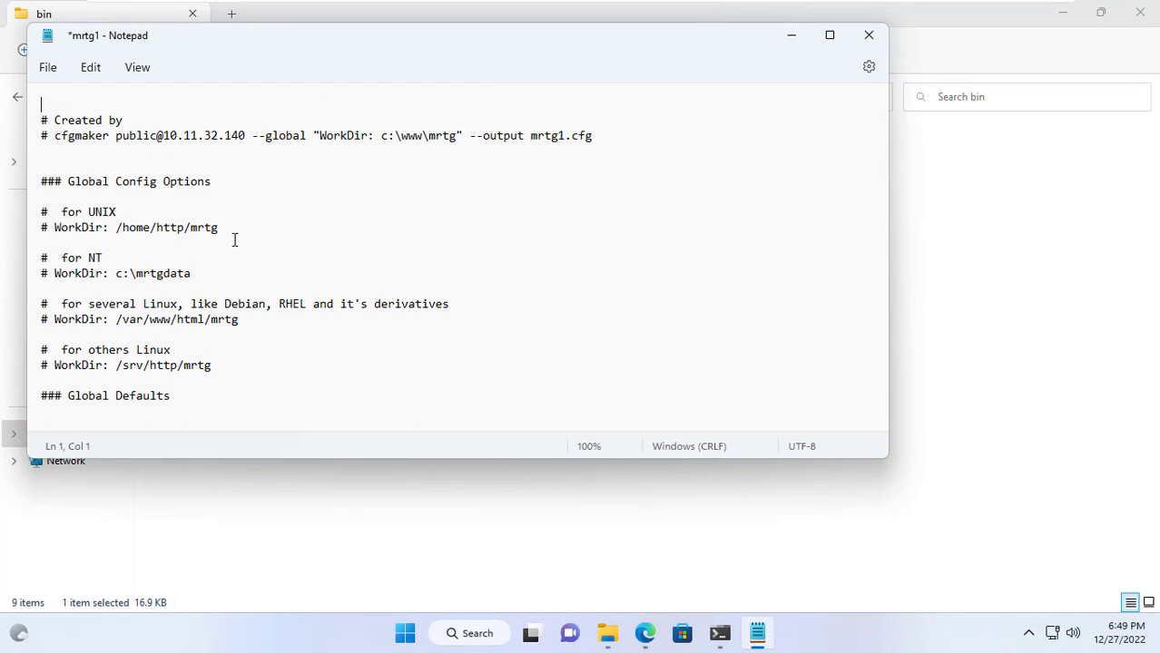
pyautogui.hotkey('ctrl', 'v')
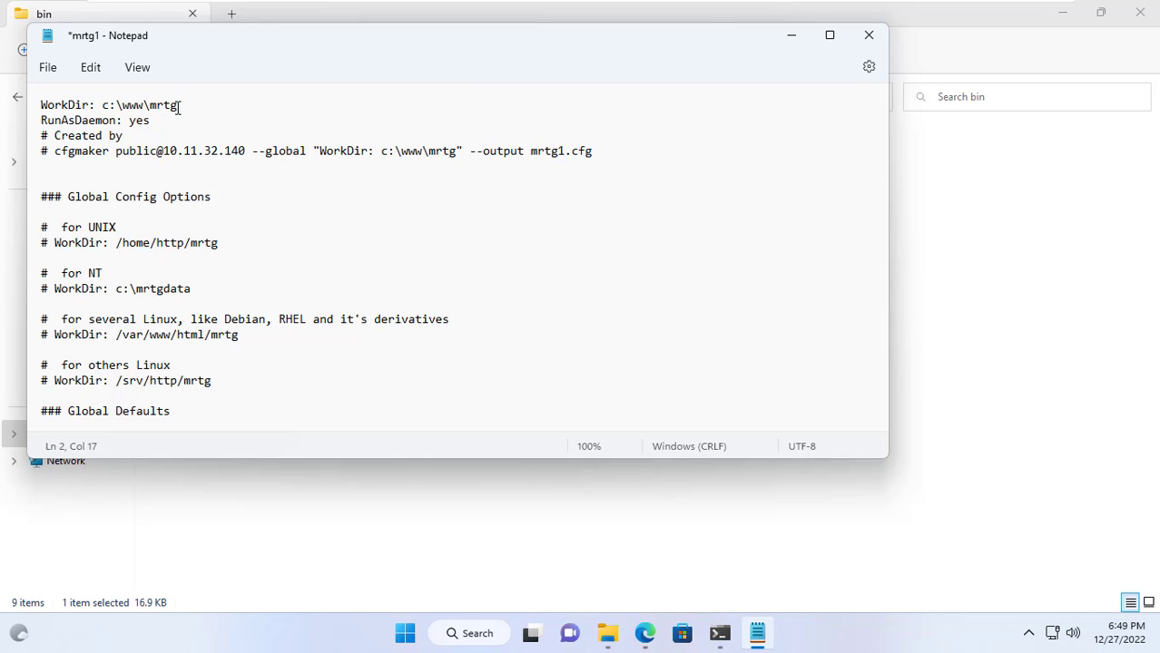
pyautogui.click(182, 107)
pyautogui.write('1')
pyautogui.click(191, 121)
pyautogui.press('Return')
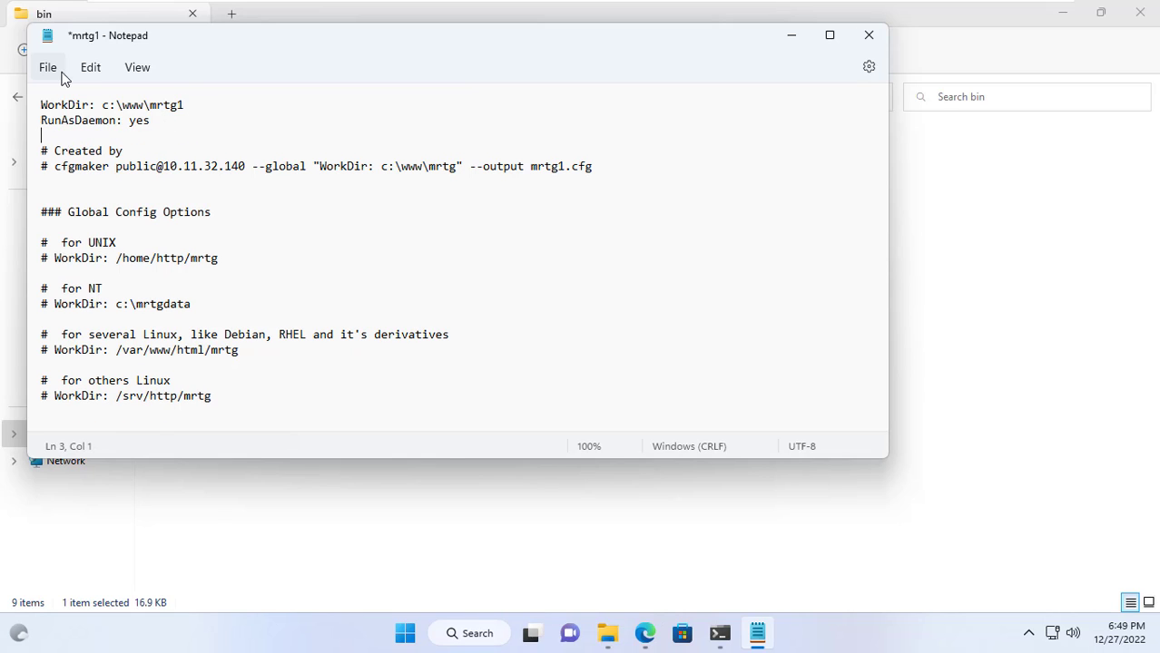
pyautogui.click(50, 68)
pyautogui.click(101, 181)
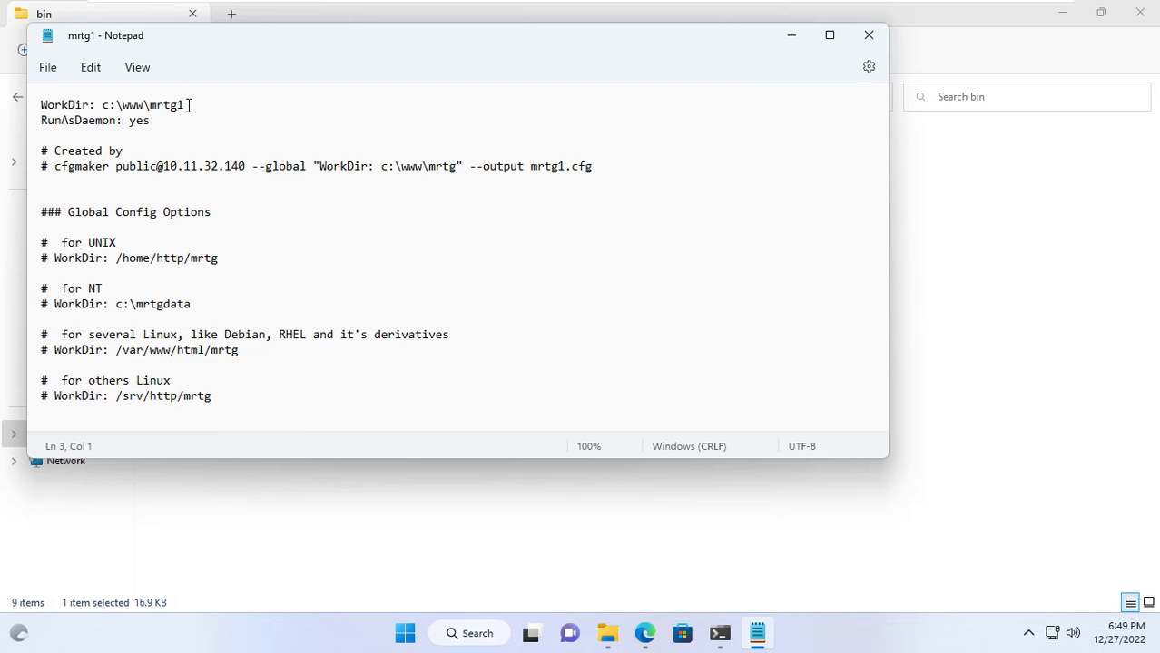
# Change mrtg1.cfg's final WorkDir line to c:\www\mrtg1 and save.
pyautogui.moveTo(880, 106); pyautogui.dragTo(892, 422)
pyautogui.click(245, 396)
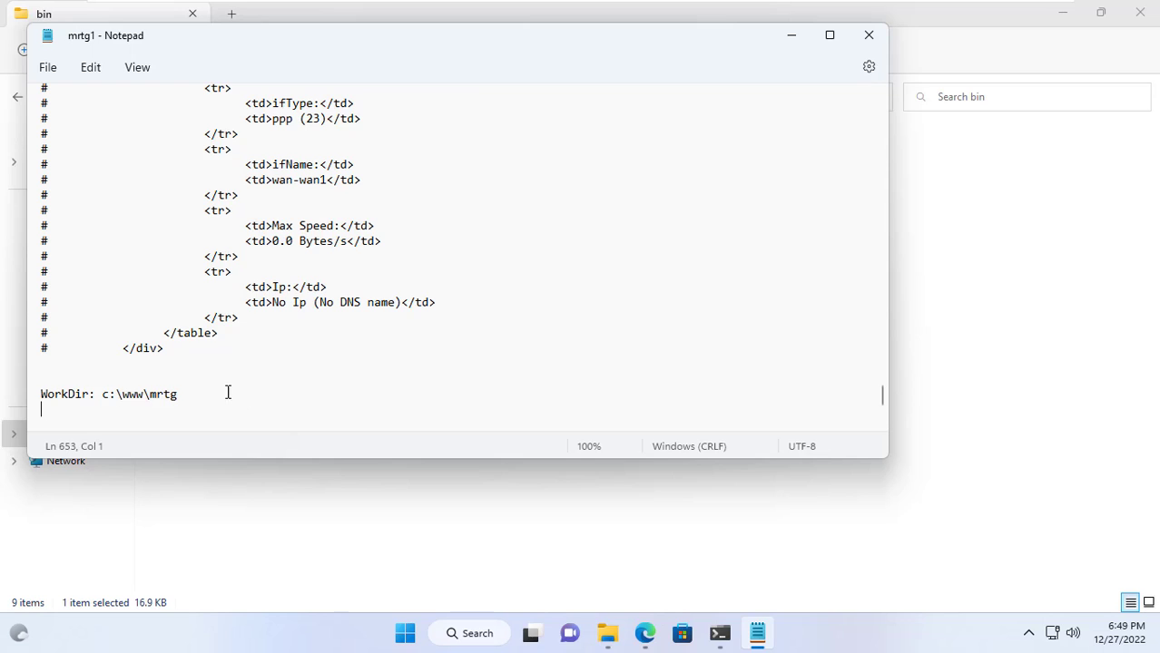
pyautogui.write('1')
pyautogui.hotkey('ctrl', 's')
pyautogui.moveTo(102, 396); pyautogui.dragTo(197, 394)
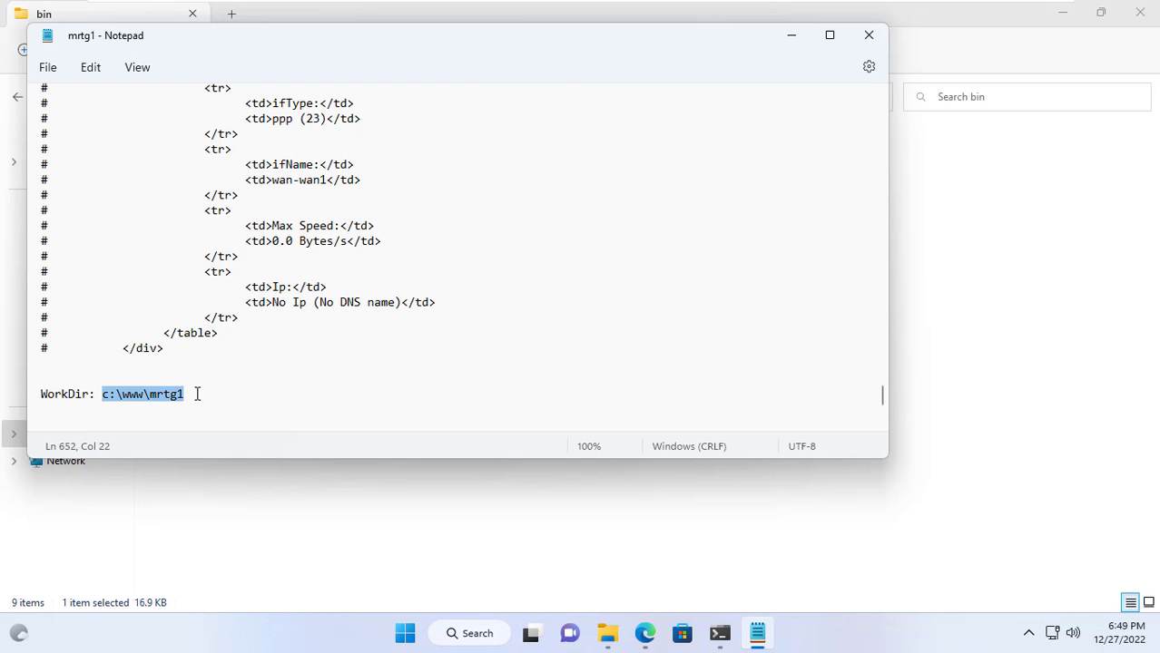
pyautogui.click(1044, 296)
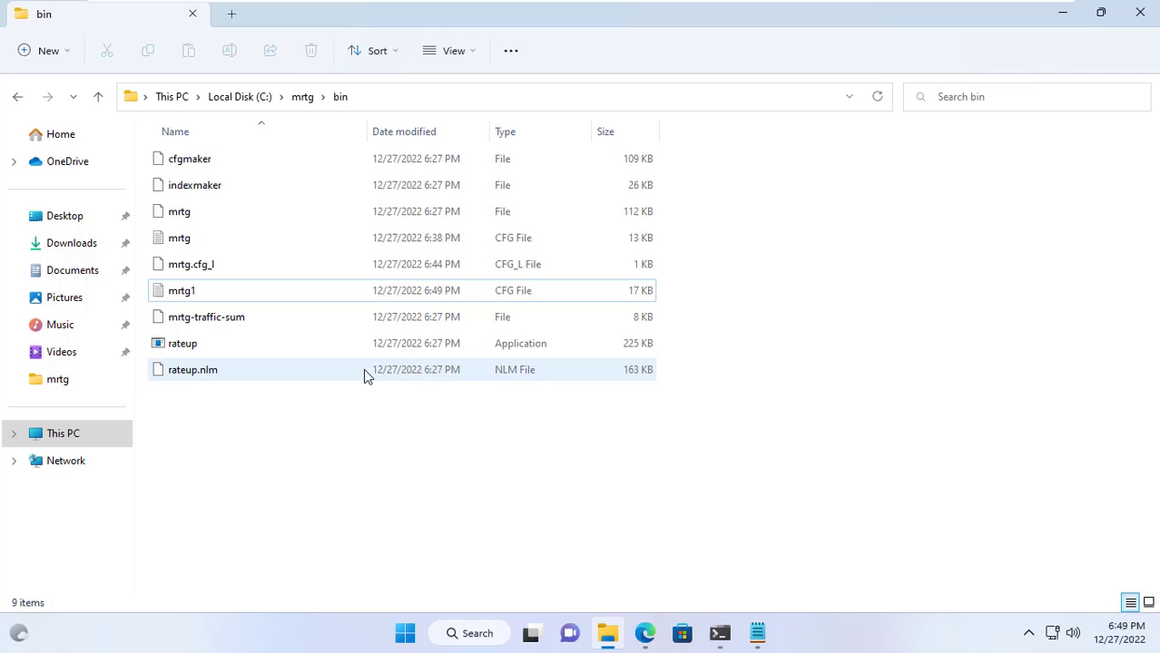
pyautogui.click(242, 98)
pyautogui.doubleClick(199, 318)
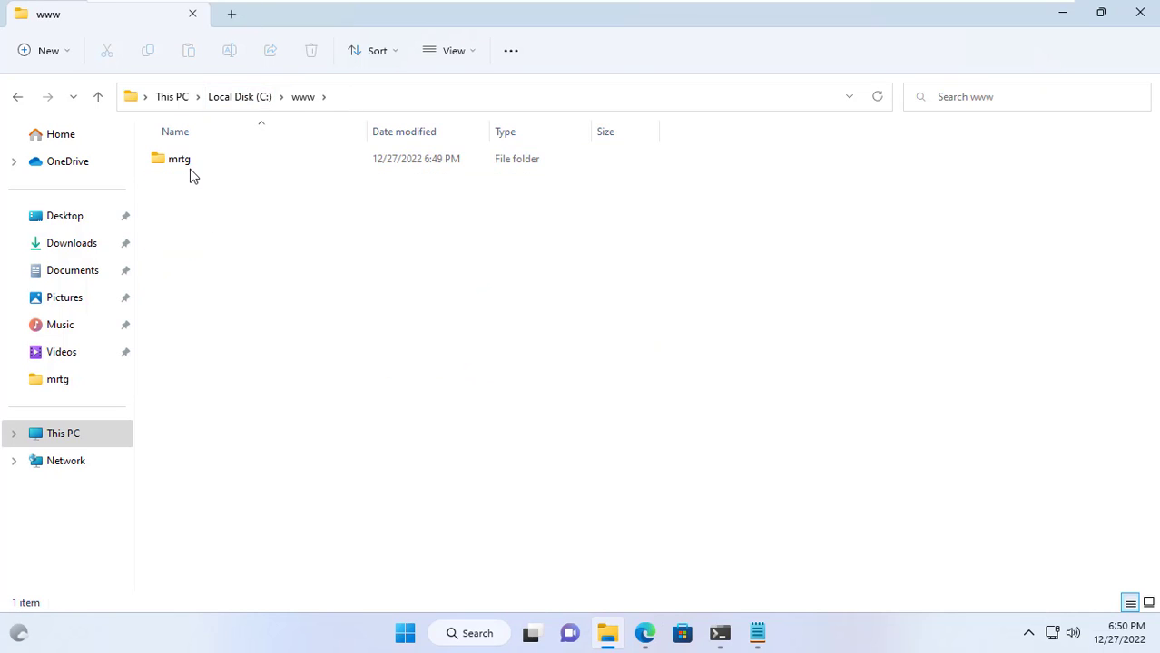
pyautogui.click(189, 173)
pyautogui.click(194, 228)
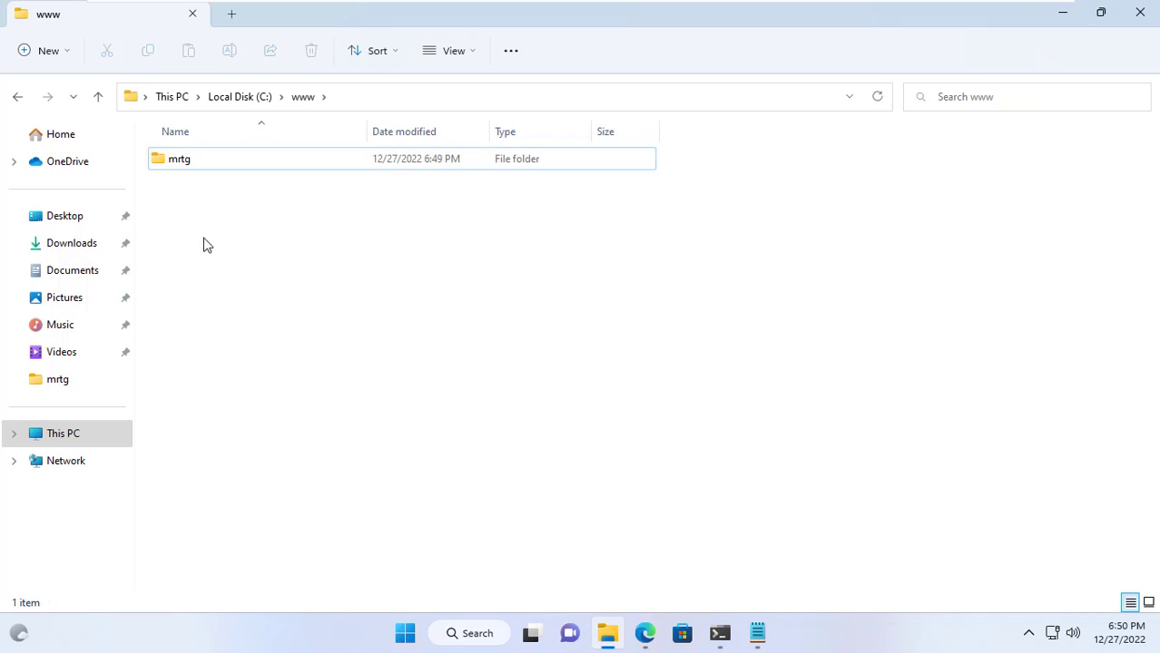
pyautogui.rightClick(203, 243)
pyautogui.moveTo(276, 365)
pyautogui.click(475, 369)
pyautogui.write('mrtg1')
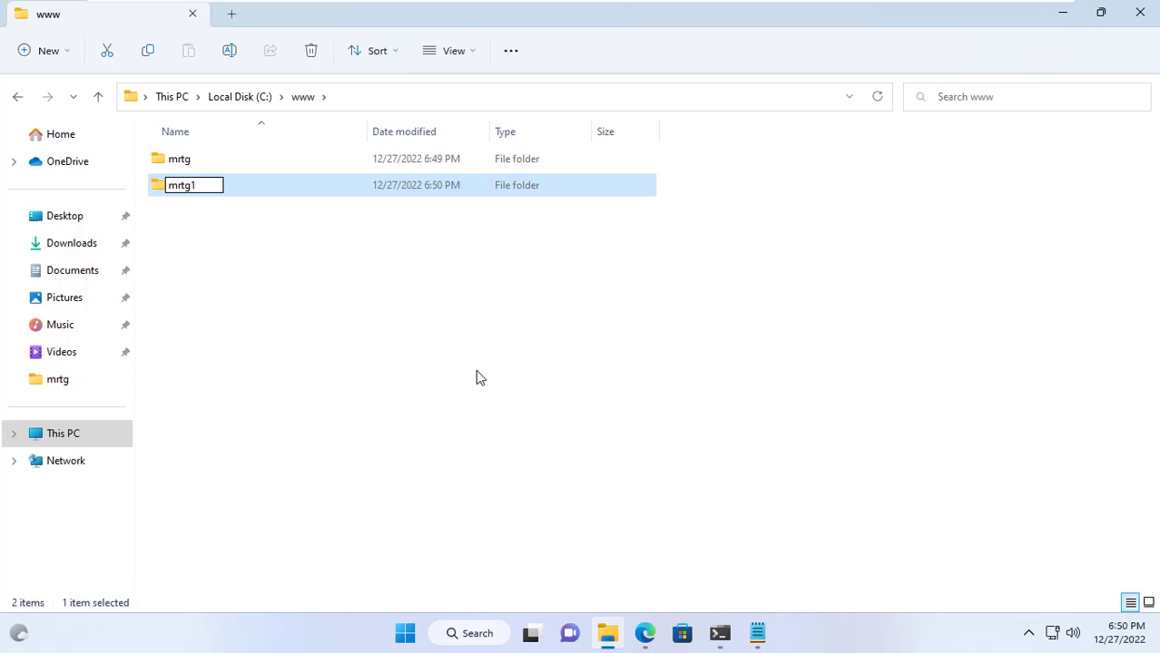
pyautogui.press('Return')
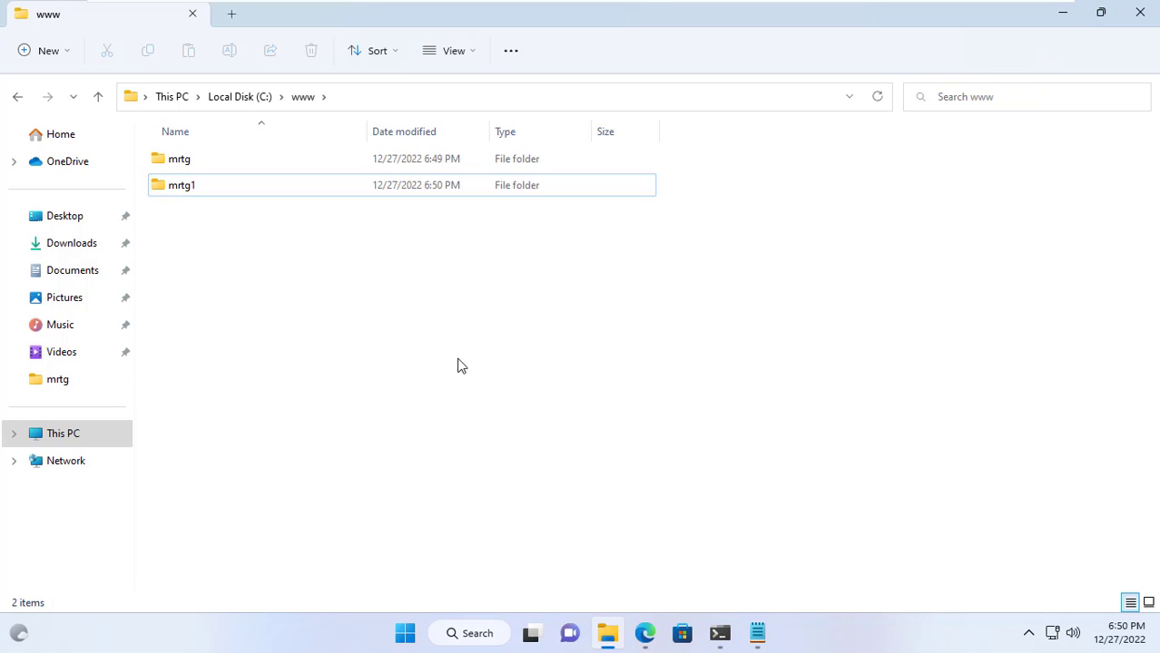
# Open the empty mrtg1 folder, check its C:\www\mrtg1 path, and close Explorer.
pyautogui.click(178, 189)
pyautogui.doubleClick(320, 197)
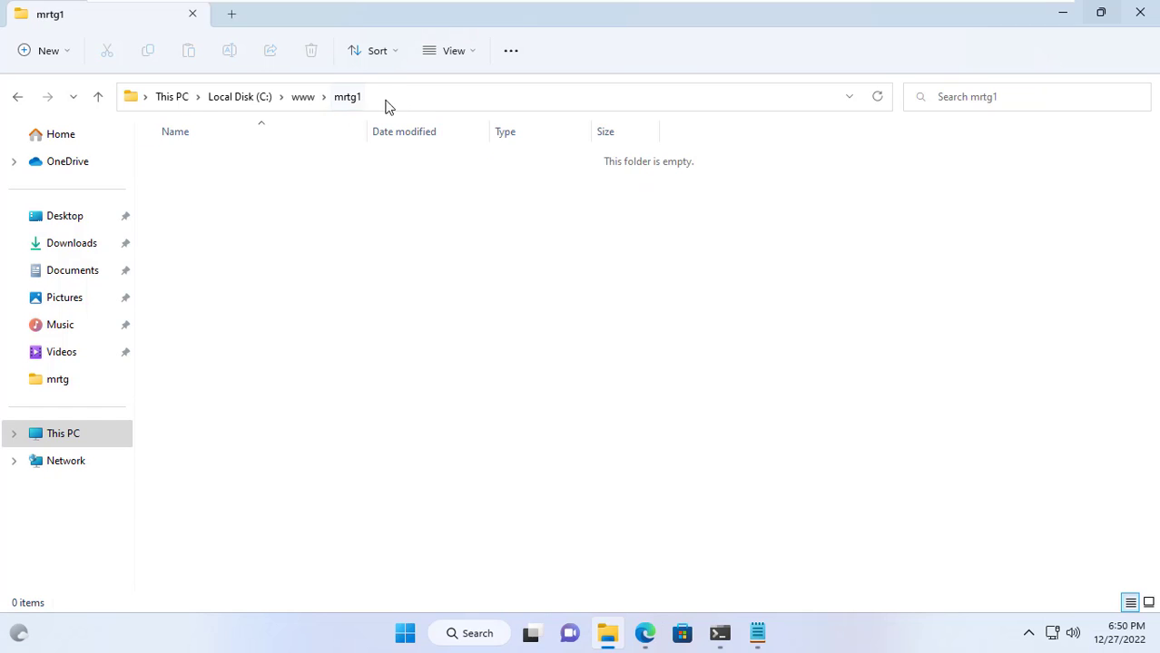
pyautogui.click(401, 99)
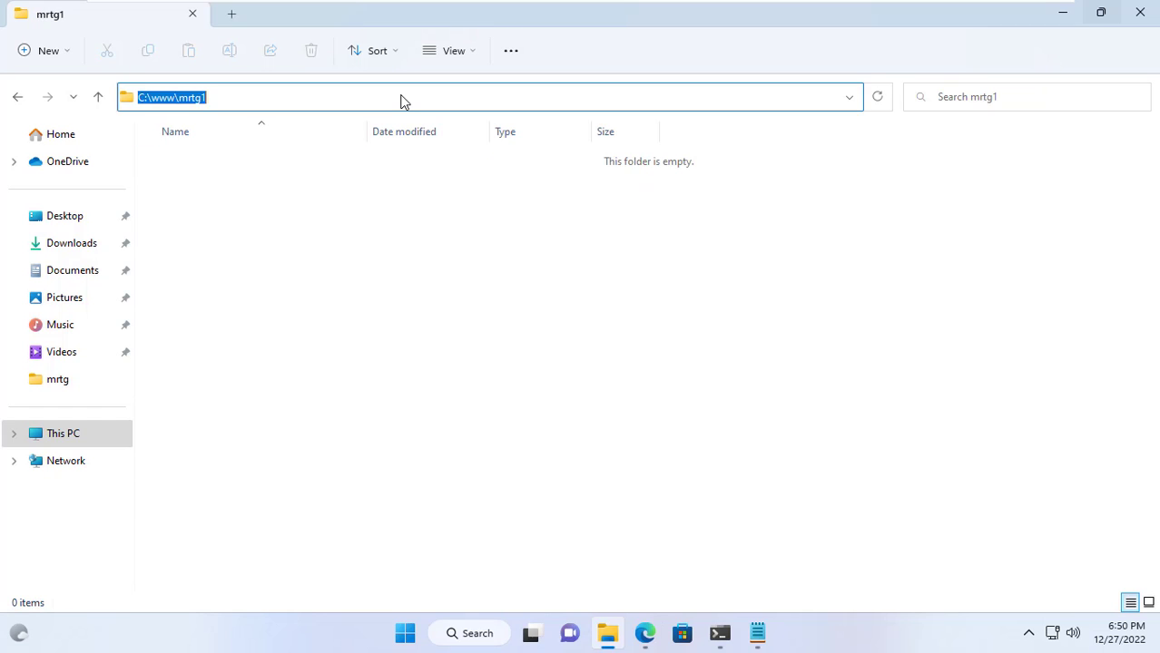
pyautogui.click(1140, 12)
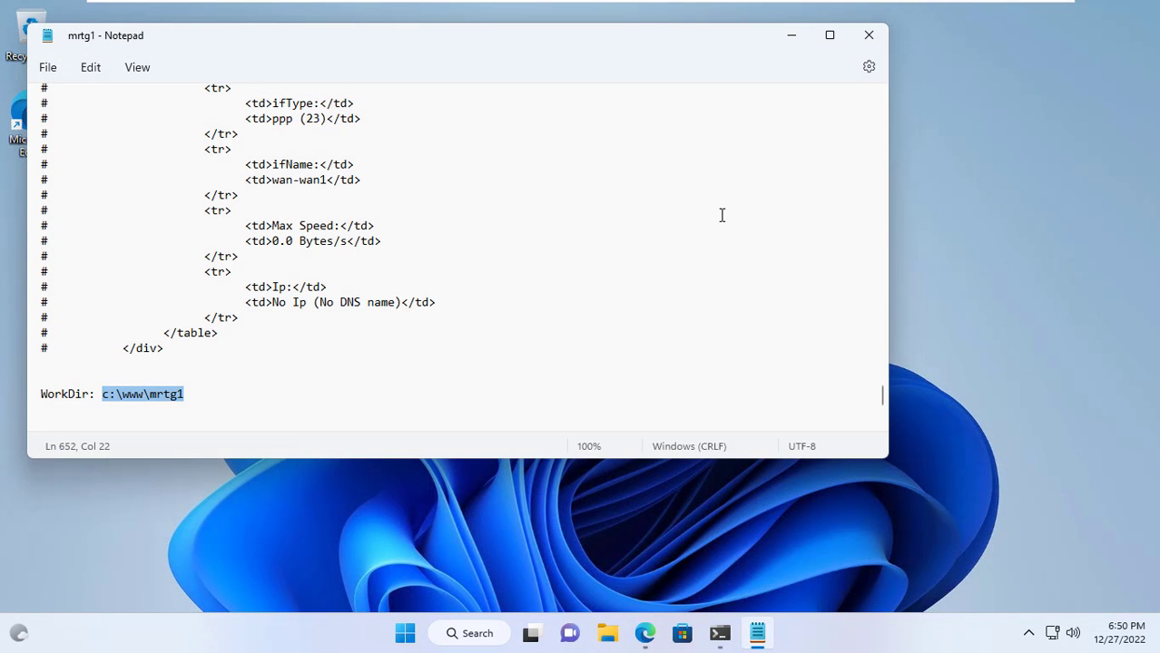
# Close Notepad and PowerShell, then open the Startup folder via shell:startup.
pyautogui.click(864, 37)
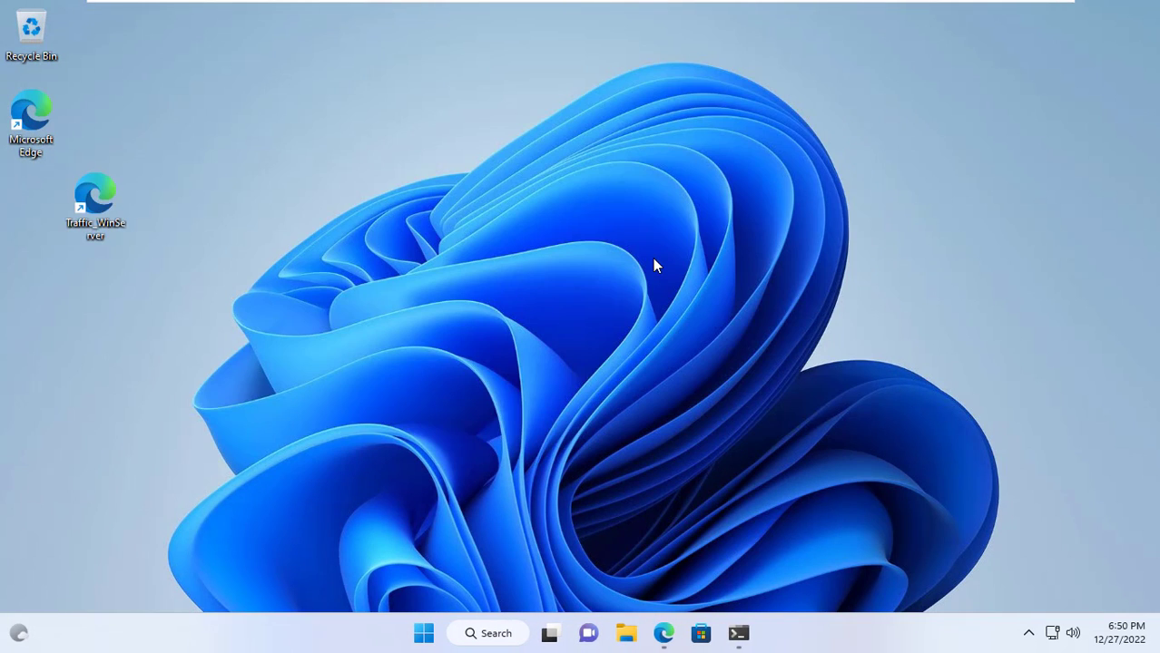
pyautogui.click(737, 633)
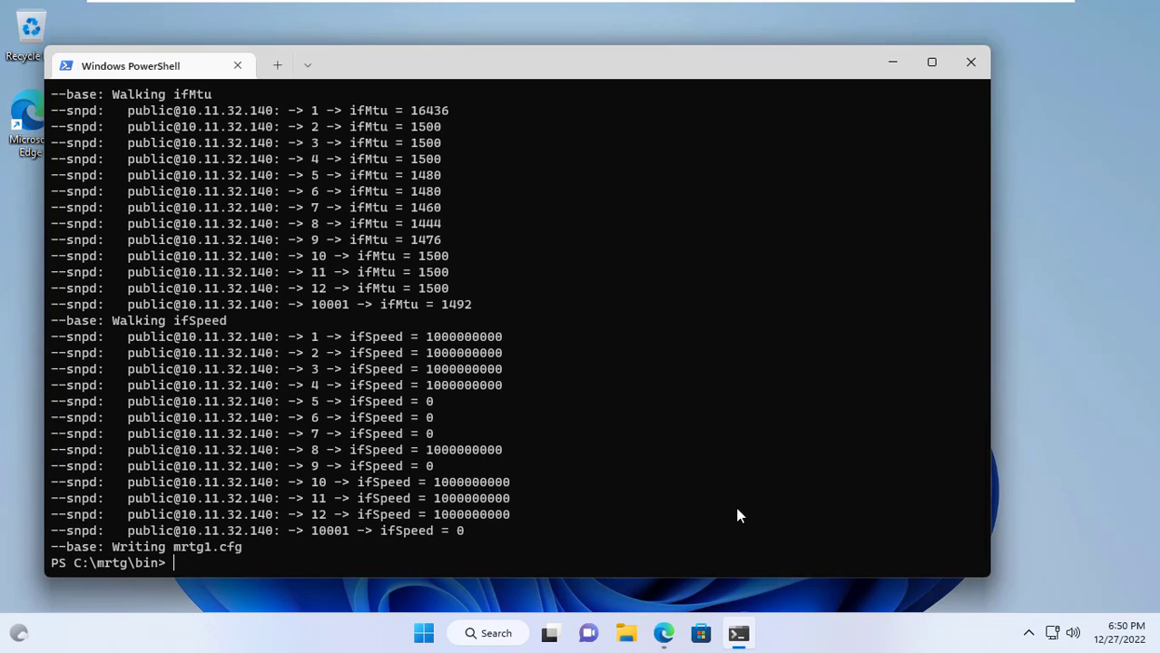
pyautogui.click(964, 73)
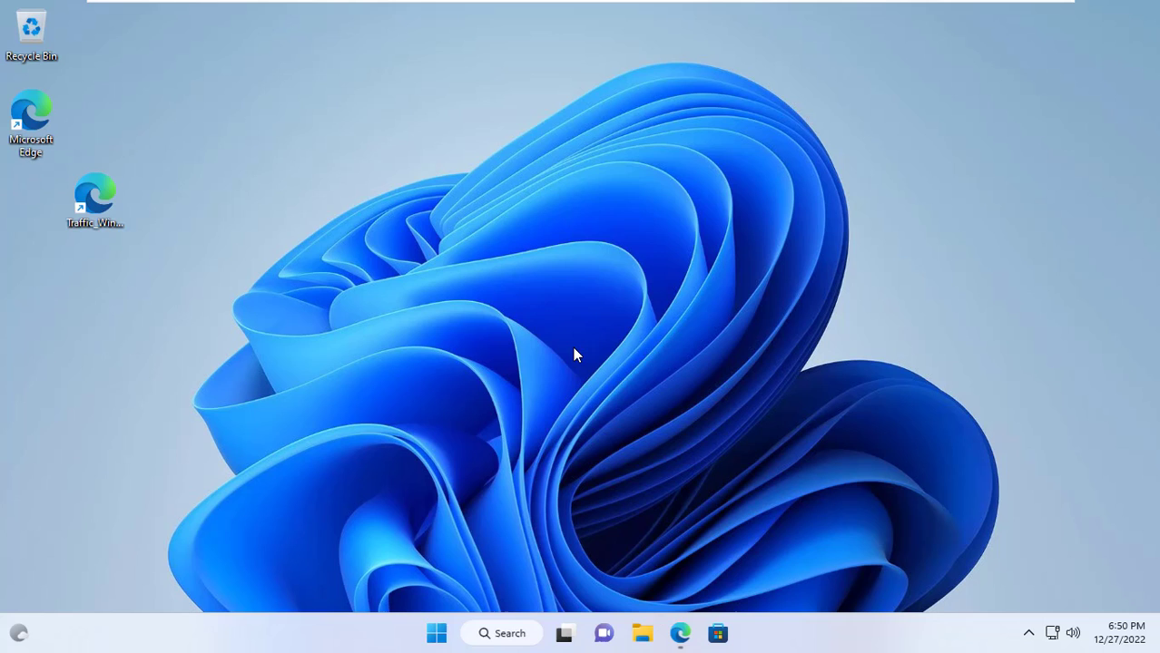
pyautogui.click(501, 639)
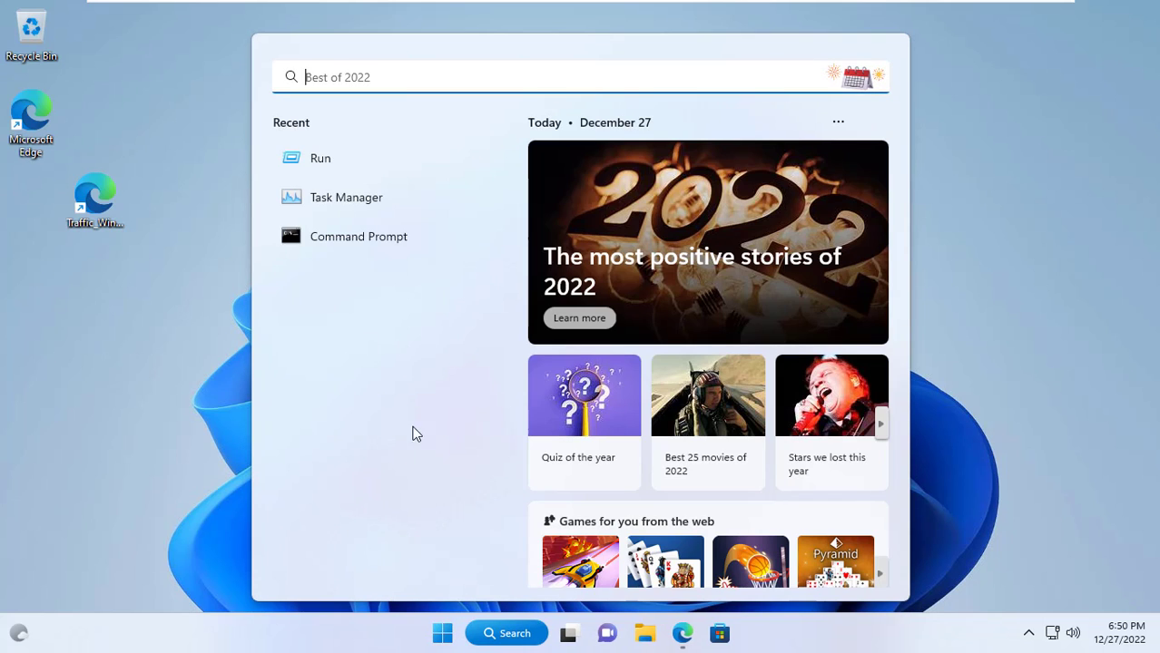
pyautogui.click(320, 168)
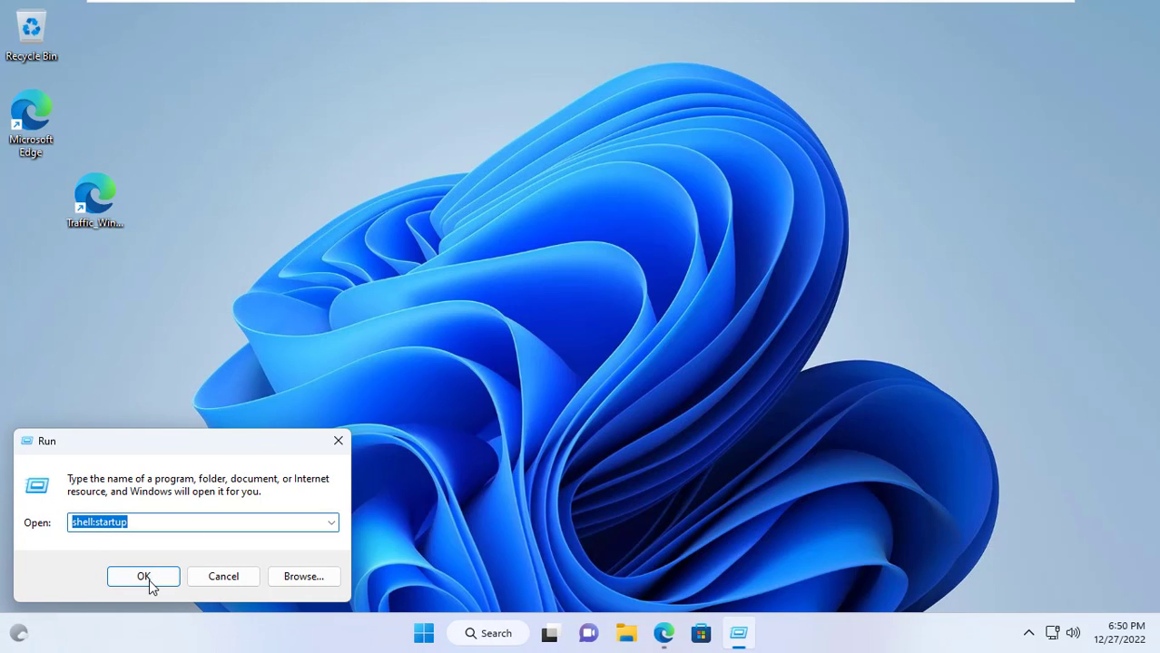
pyautogui.click(143, 578)
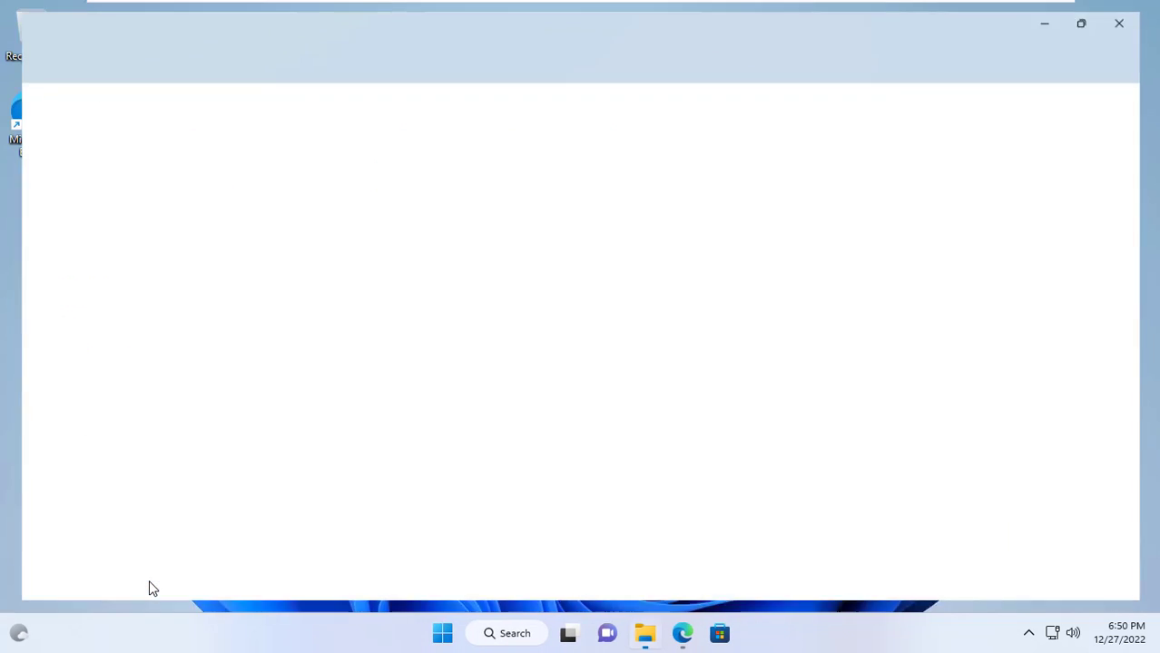
# Duplicate the mrtg_winserver shortcut and rename the copy mrtg_router.
pyautogui.click(221, 164)
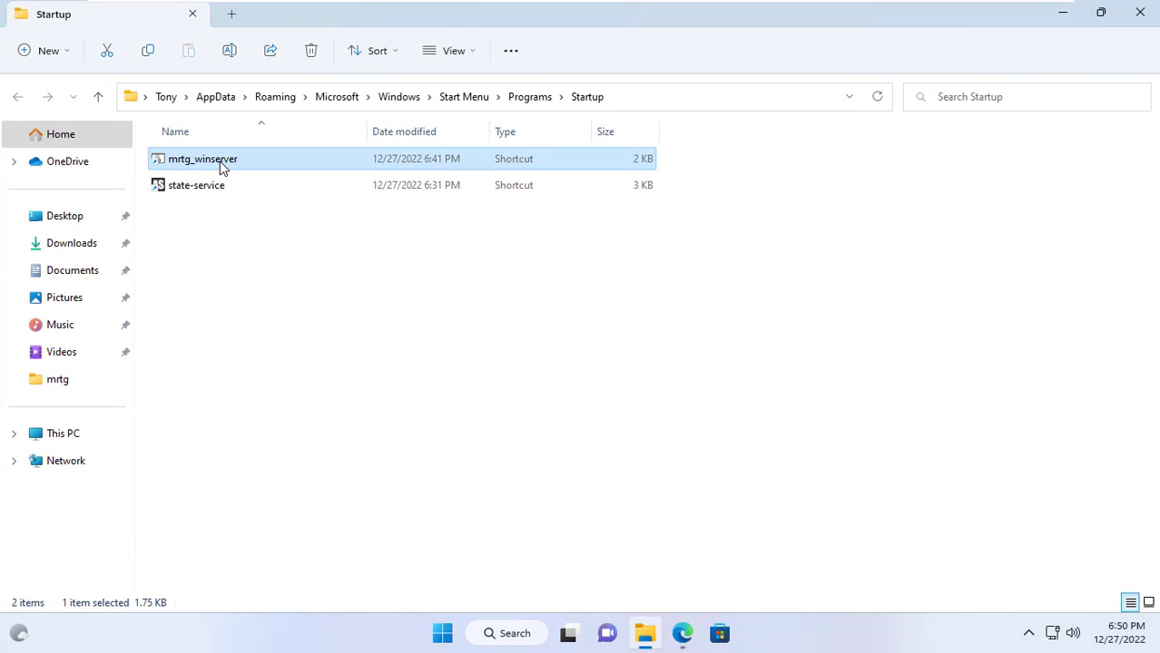
pyautogui.rightClick(220, 166)
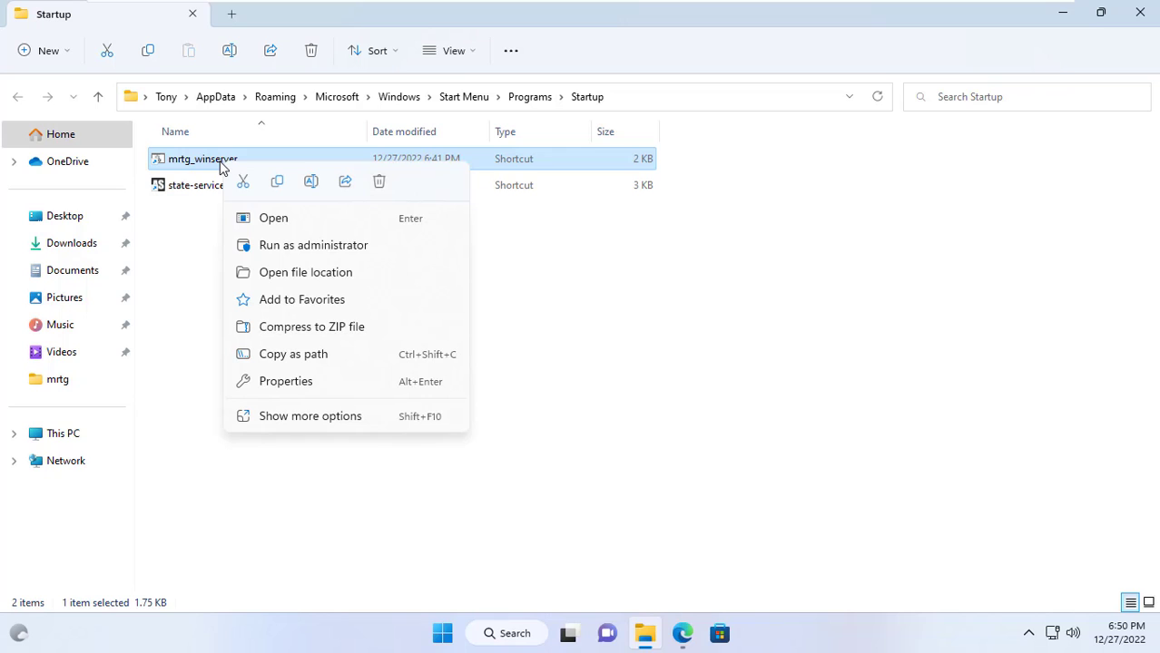
pyautogui.click(277, 183)
pyautogui.click(291, 314)
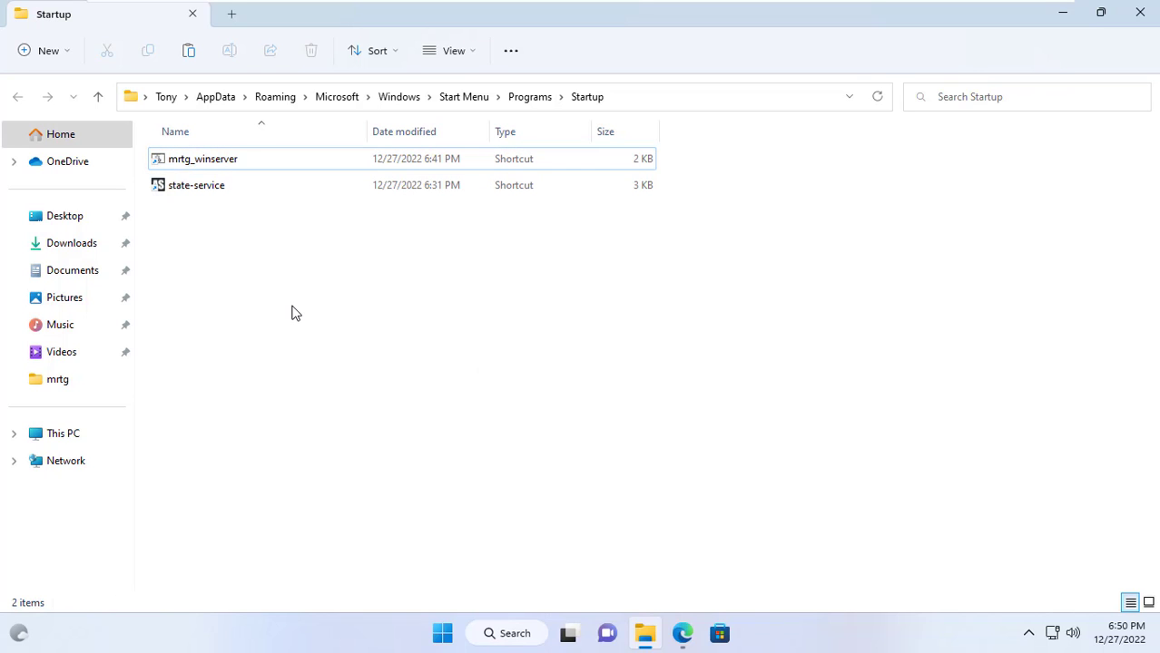
pyautogui.click(187, 51)
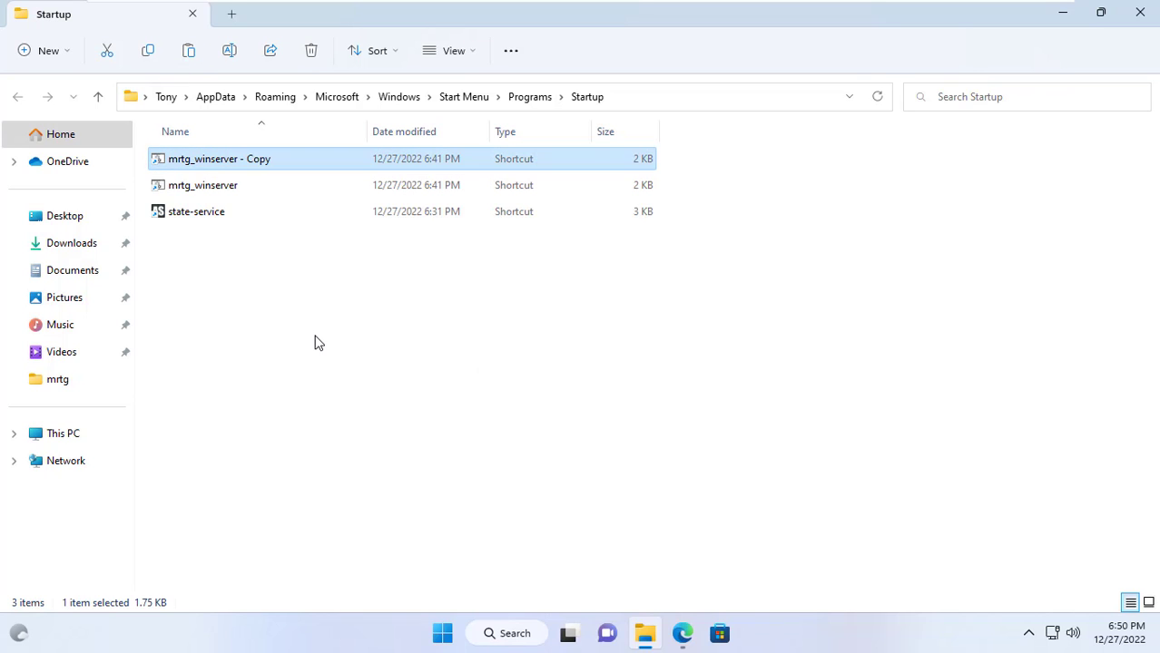
pyautogui.press('F2')
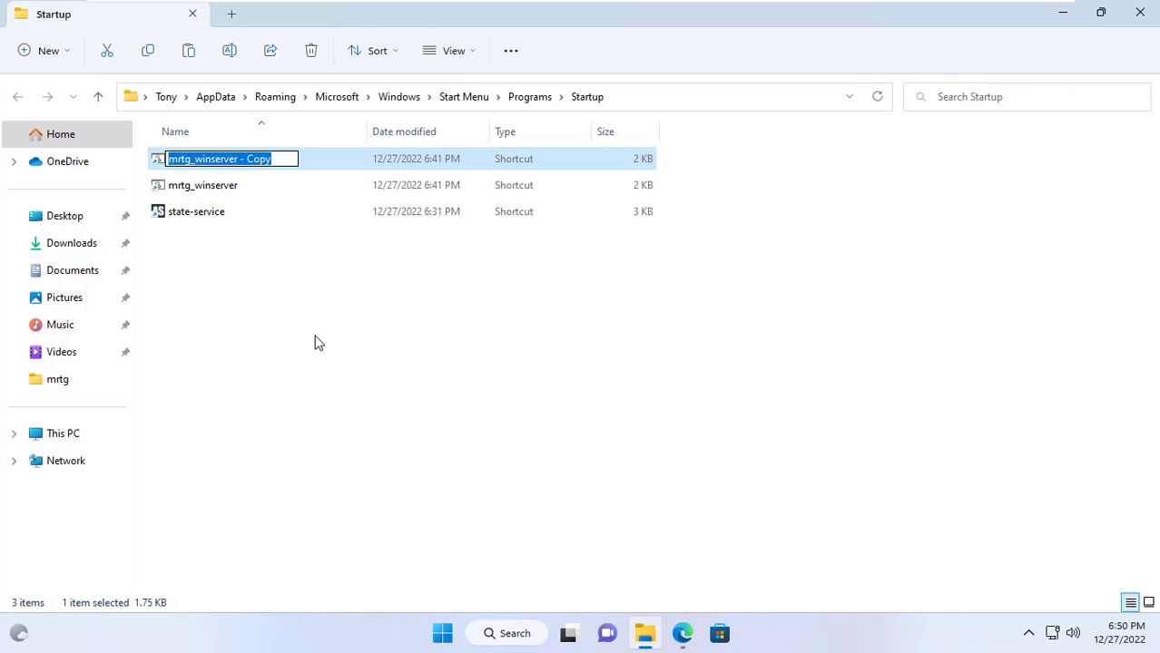
pyautogui.write('mrtg_router')
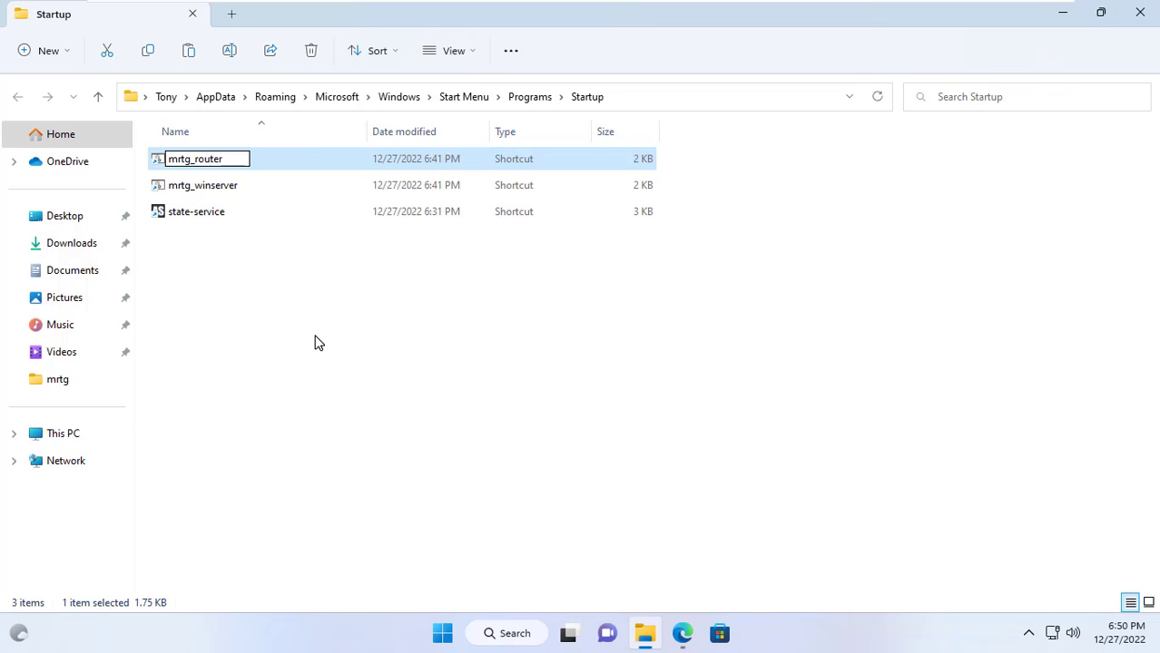
pyautogui.press('Return')
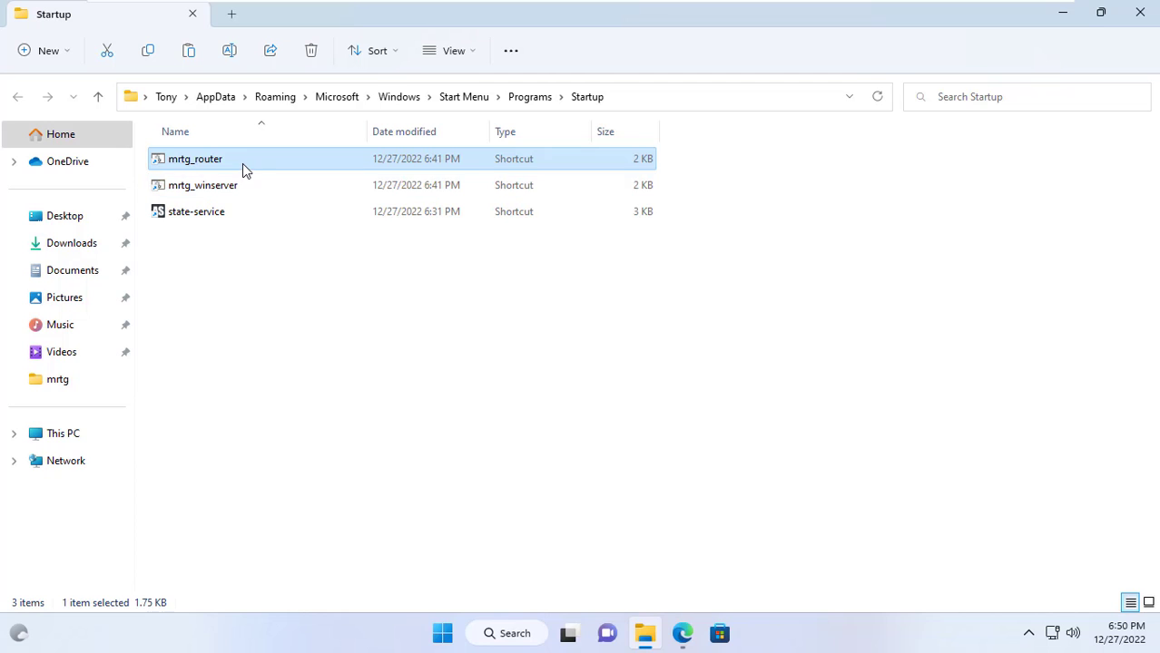
# Change mrtg_router's target from mrtg.cfg to mrtg1.cfg and apply.
pyautogui.rightClick(242, 164)
pyautogui.click(310, 383)
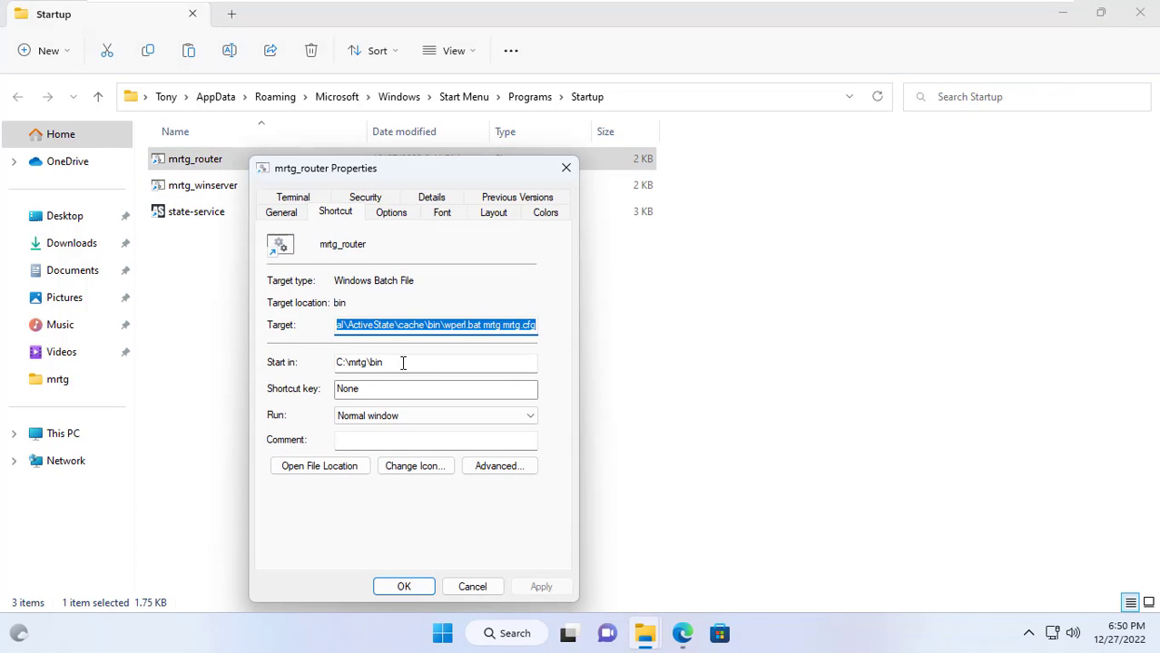
pyautogui.click(522, 325)
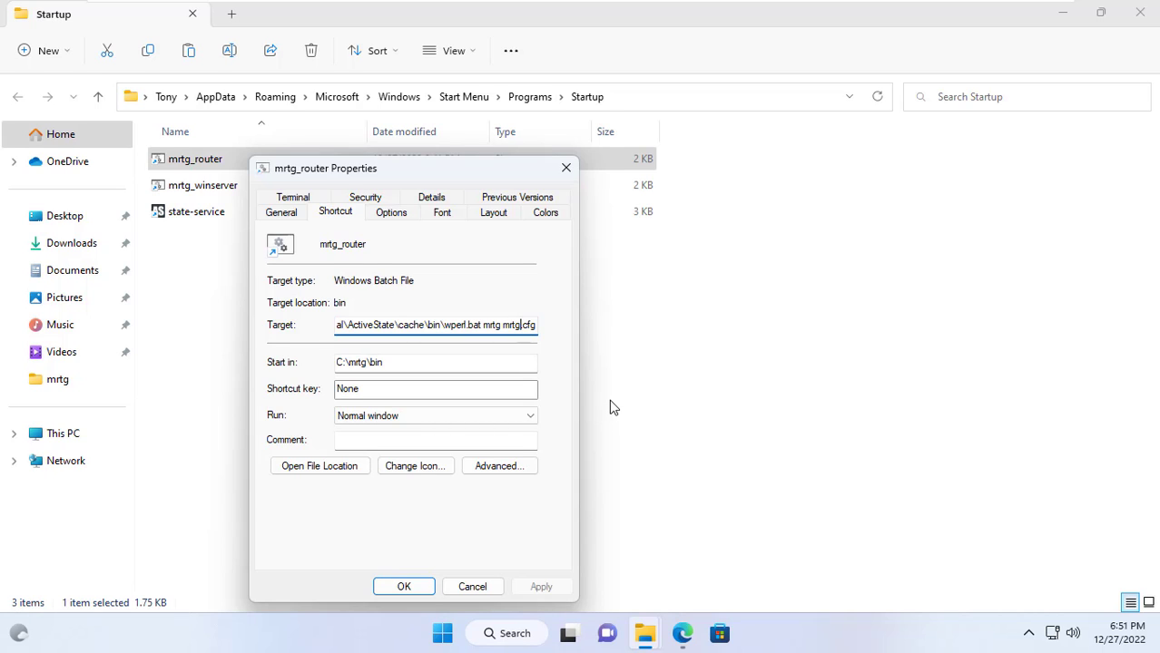
pyautogui.write('1')
pyautogui.moveTo(448, 329); pyautogui.dragTo(588, 328)
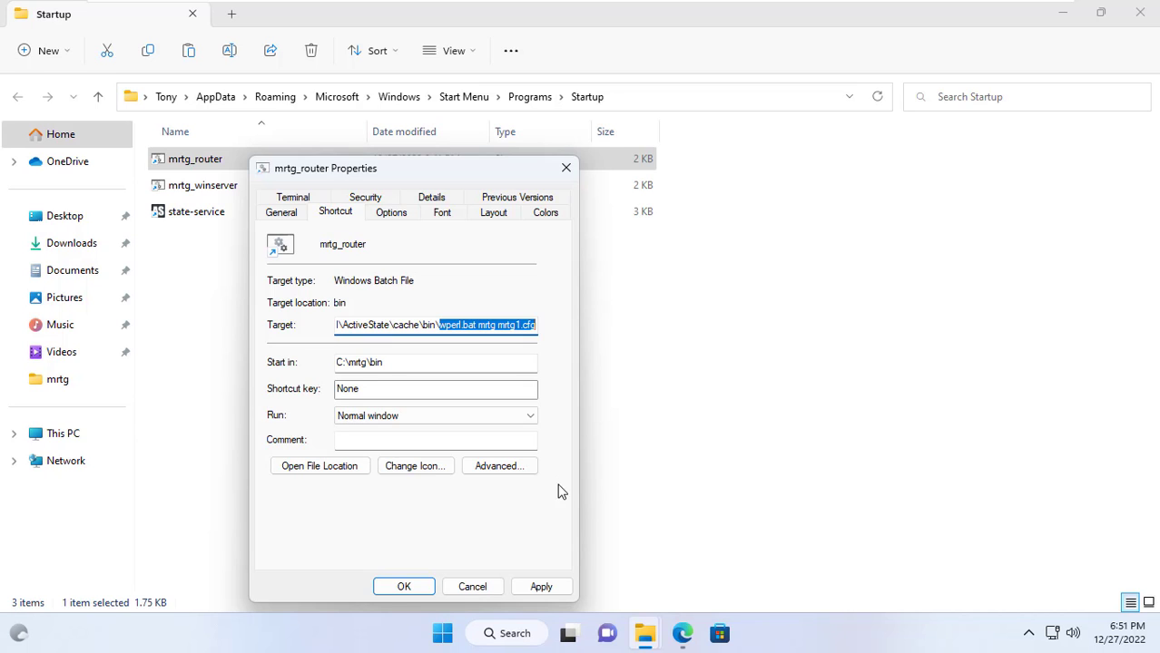
pyautogui.click(541, 586)
# Close the shortcut properties and open the C:\www\mrtg1 folder.
pyautogui.click(405, 587)
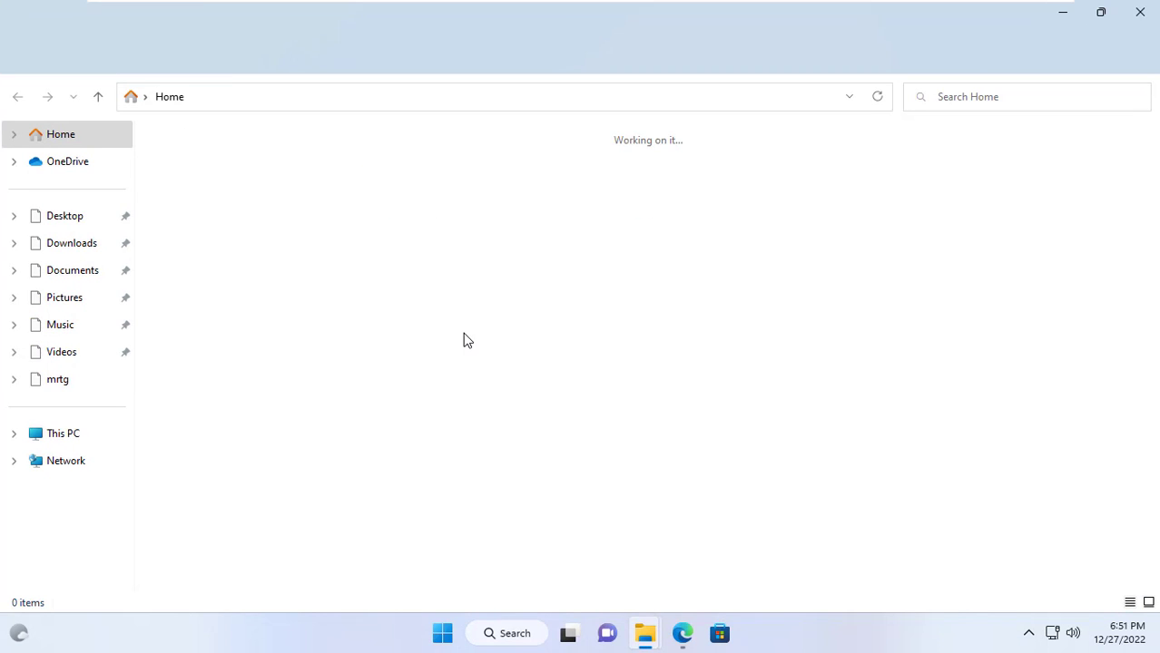
pyautogui.click(72, 437)
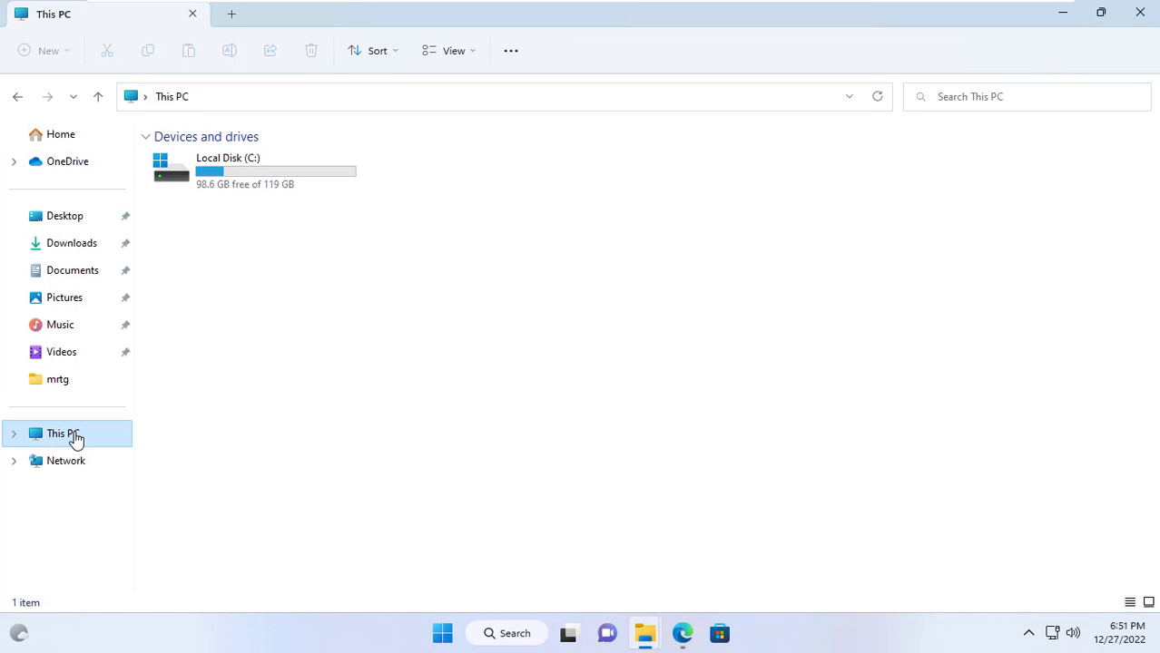
pyautogui.click(233, 183)
pyautogui.doubleClick(234, 184)
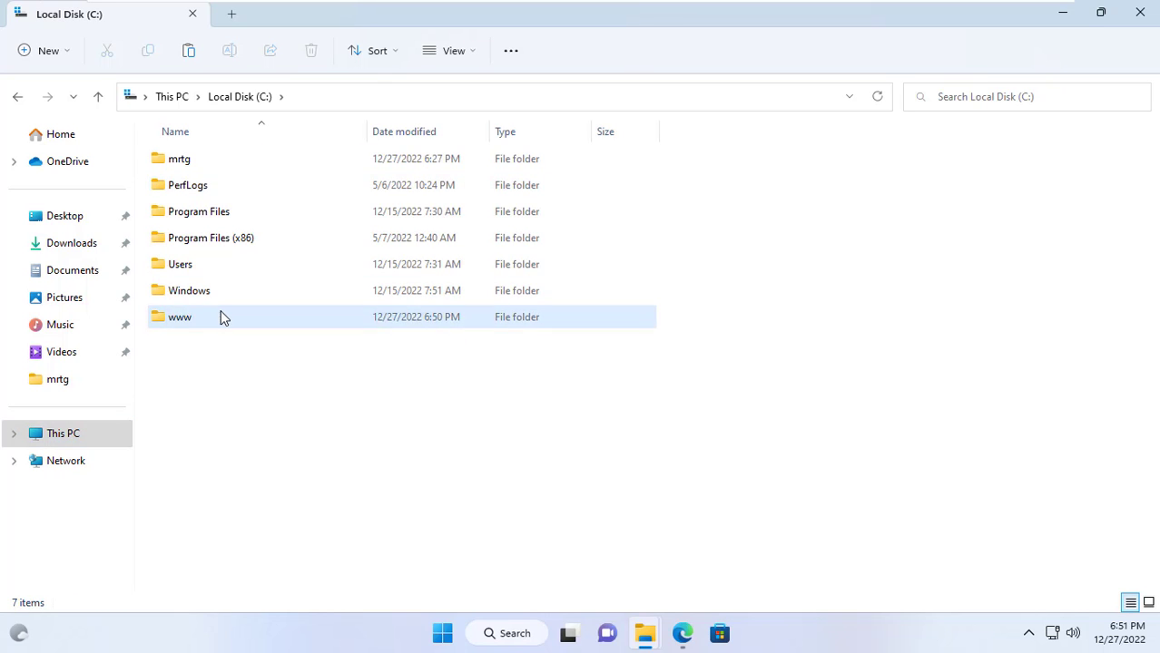
pyautogui.doubleClick(223, 314)
pyautogui.doubleClick(230, 193)
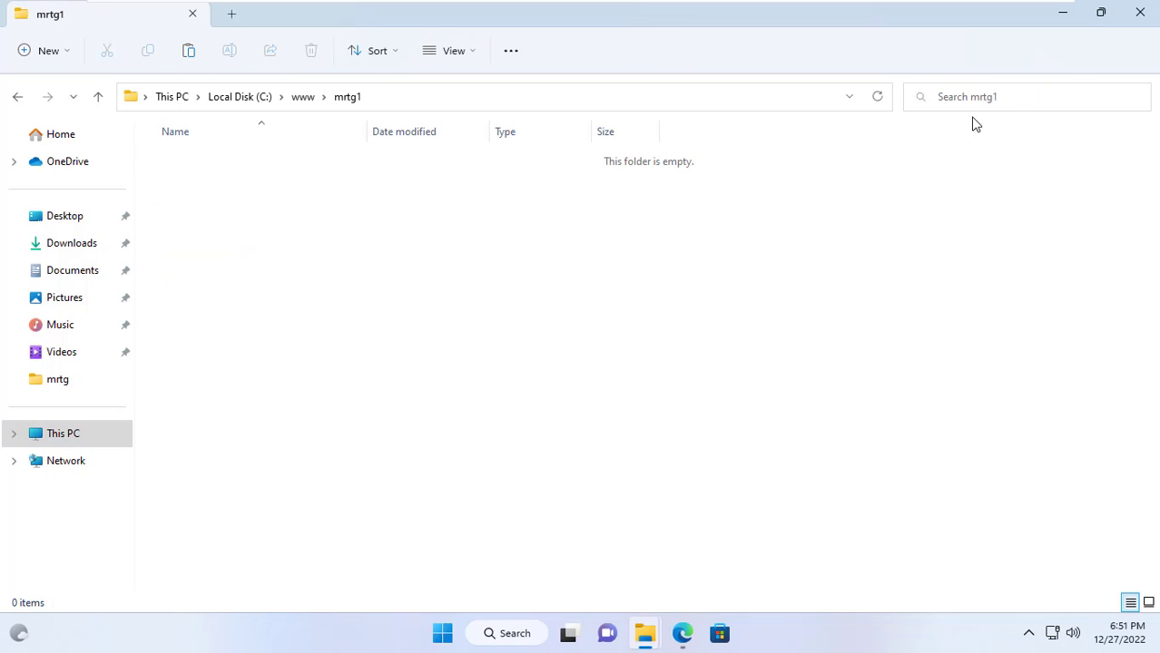
# Snap mrtg1 and Startup side by side, run mrtg_router, then close its console and Startup.
pyautogui.moveTo(1111, 19)
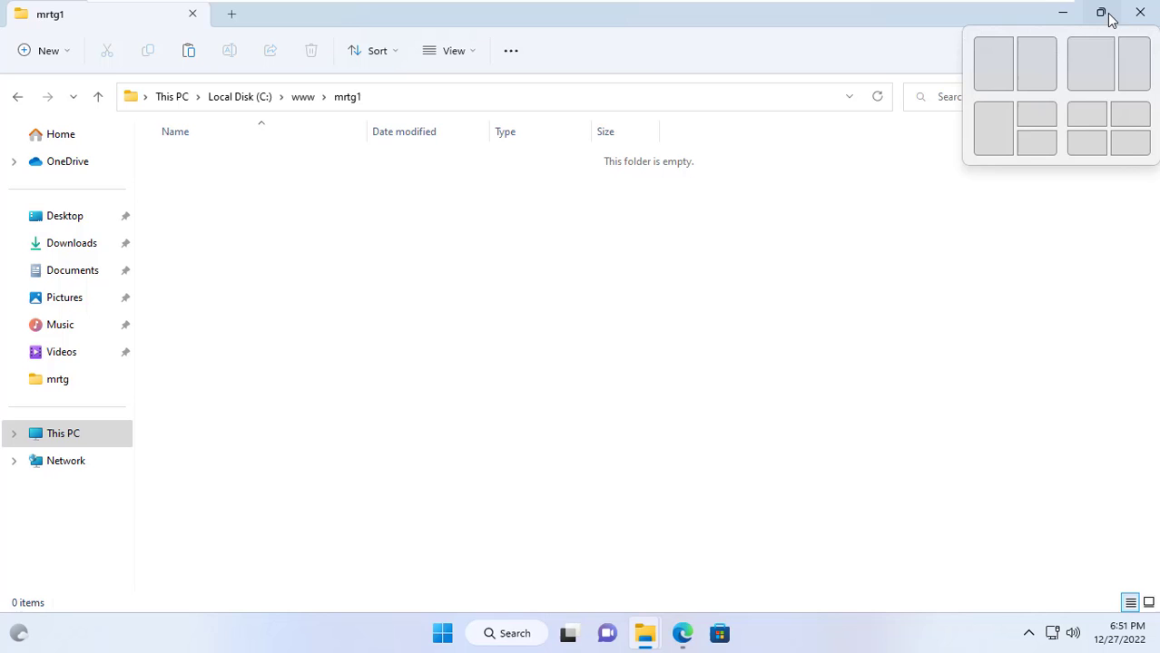
pyautogui.click(1049, 66)
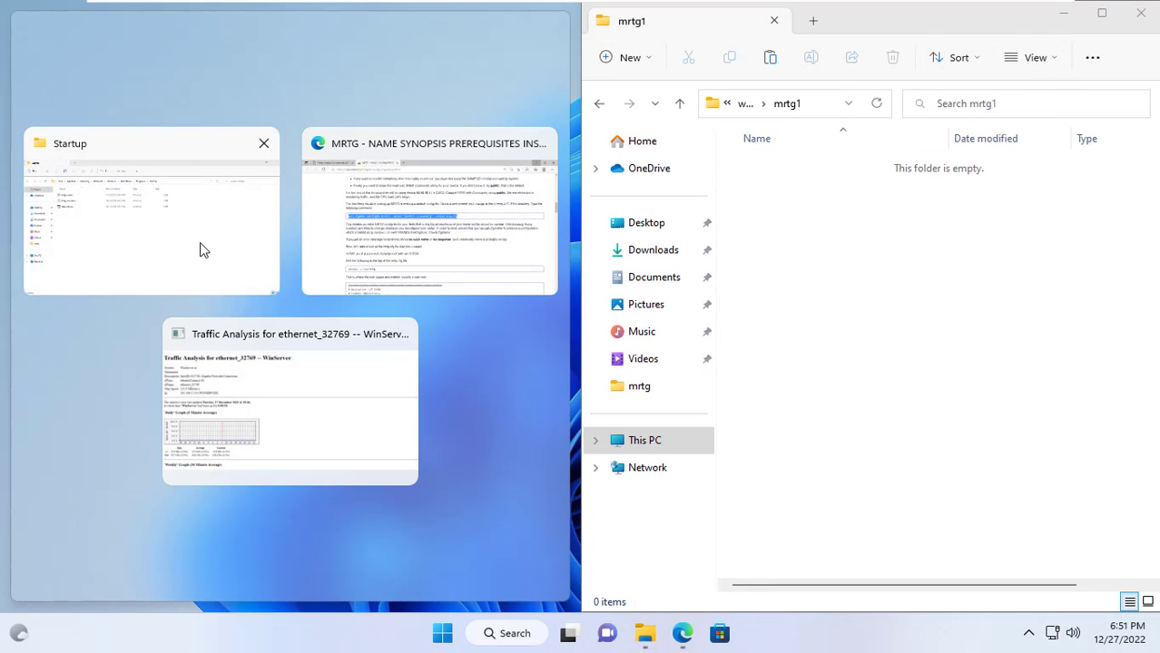
pyautogui.click(203, 251)
pyautogui.click(218, 172)
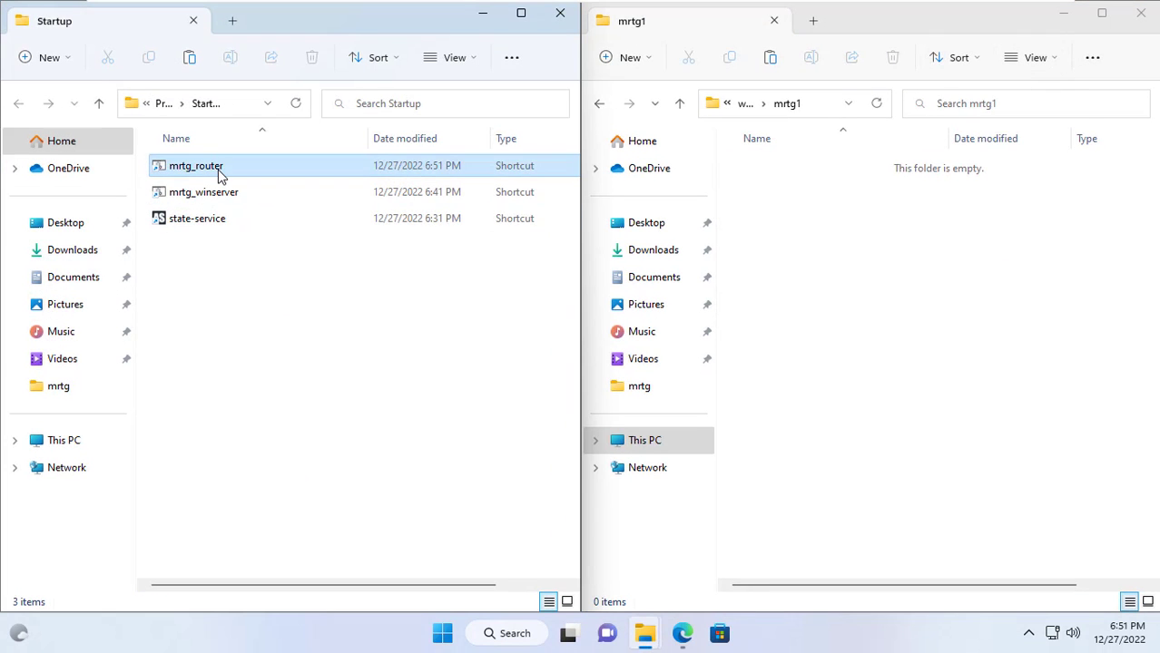
pyautogui.doubleClick(205, 174)
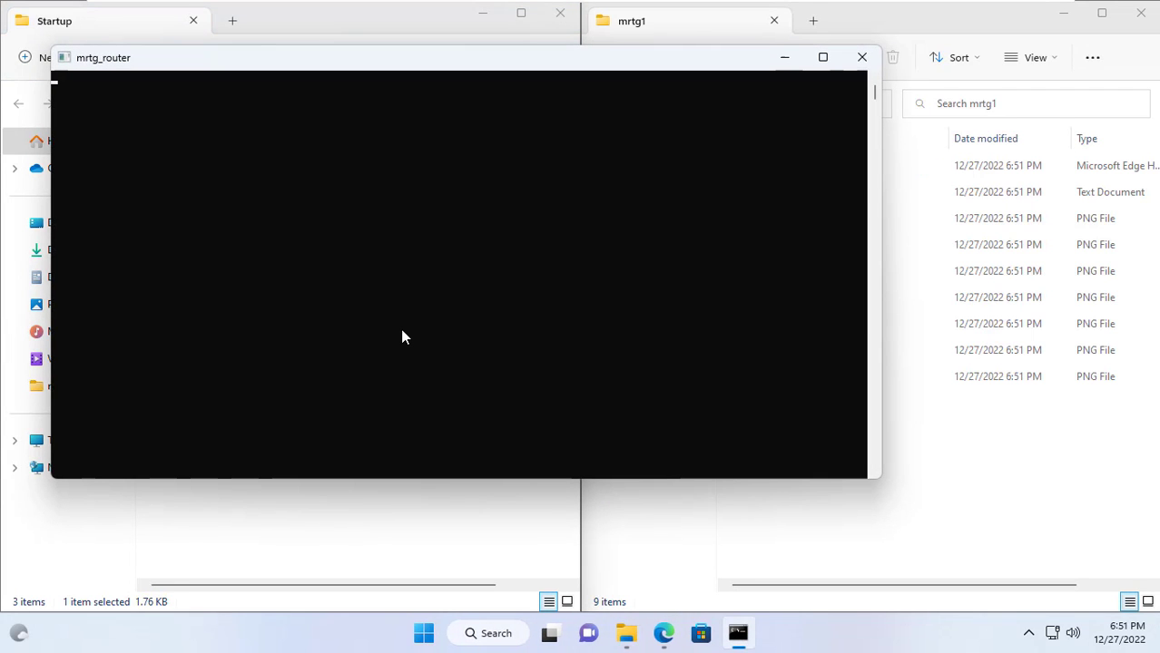
pyautogui.moveTo(674, 72); pyautogui.dragTo(441, 173)
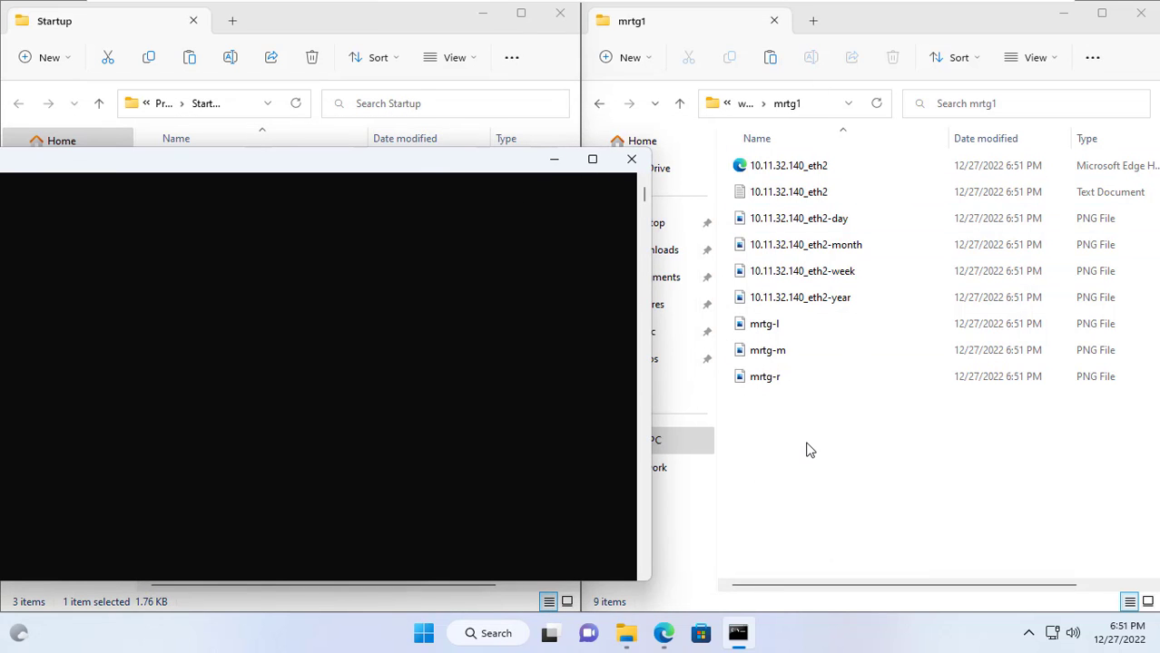
pyautogui.moveTo(346, 175); pyautogui.dragTo(558, 106)
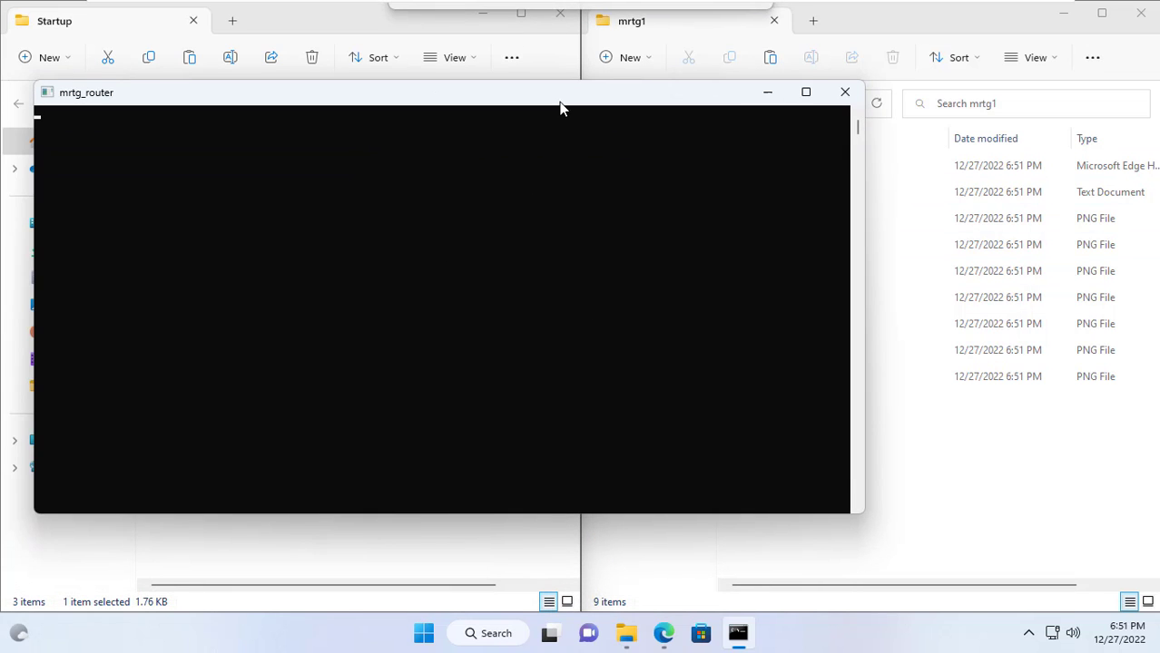
pyautogui.click(845, 93)
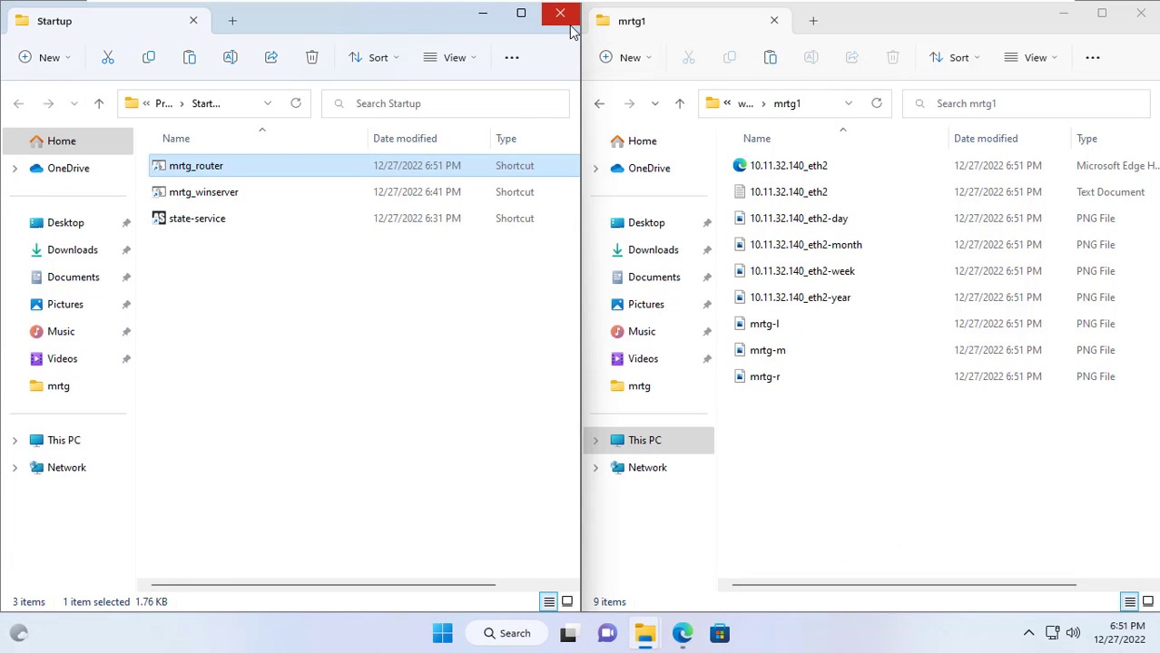
pyautogui.click(568, 20)
# Maximize mrtg1 and check the generated eth2 and lan-lan1 traffic files.
pyautogui.click(1101, 13)
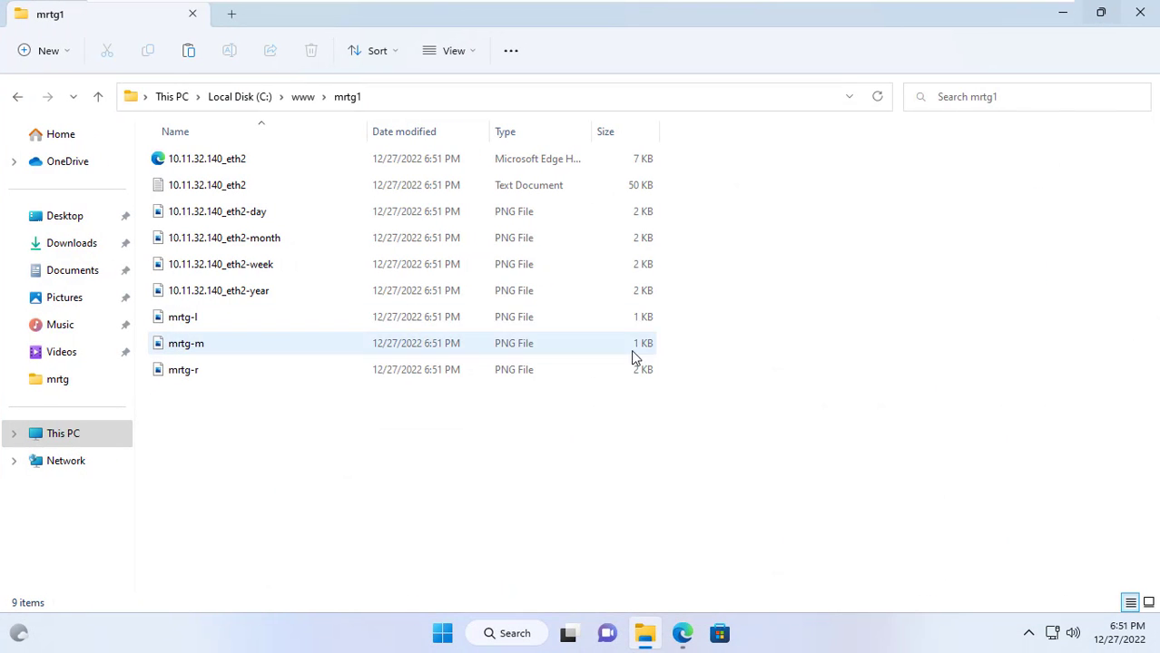
pyautogui.click(238, 481)
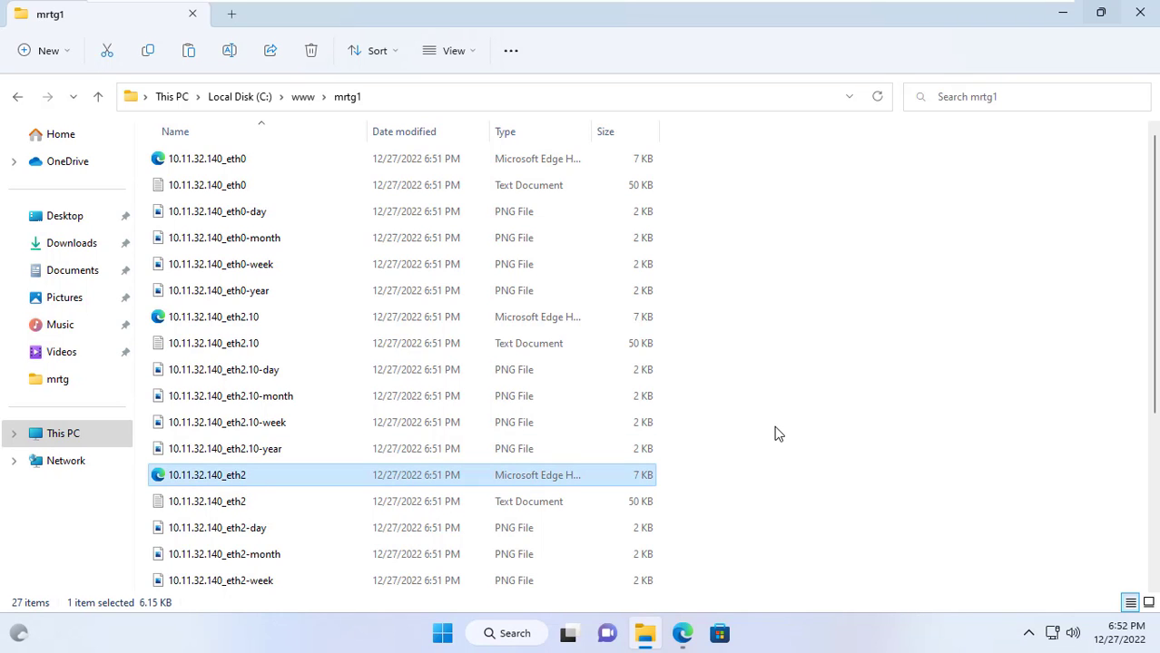
pyautogui.scroll(-4, 776, 434)
pyautogui.click(277, 377)
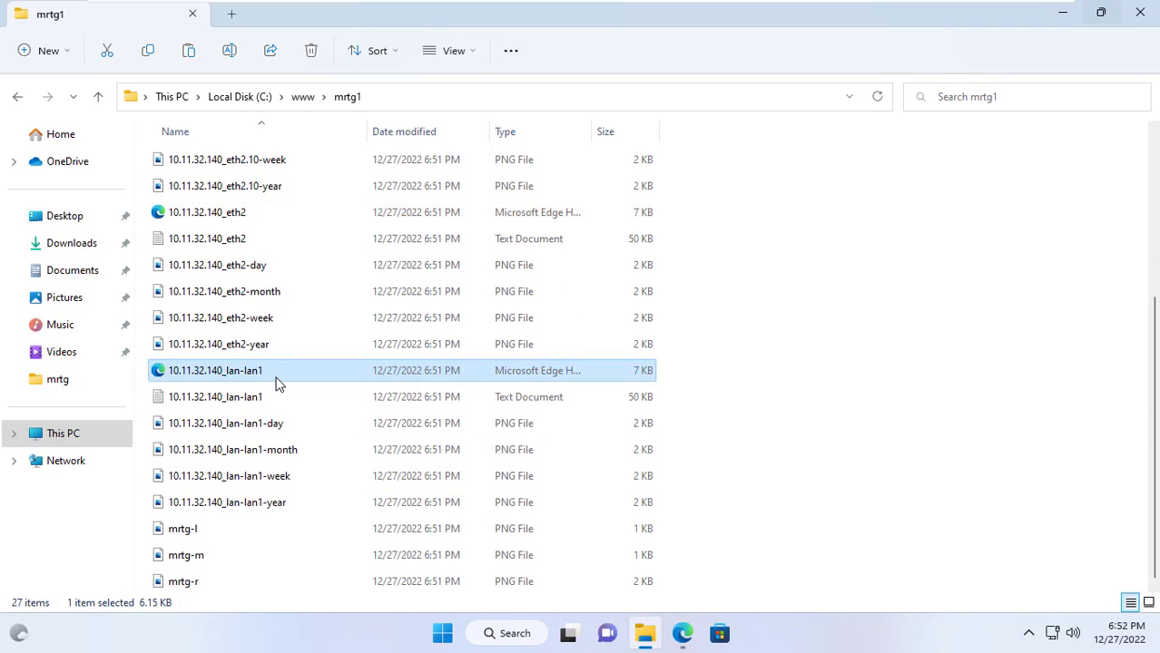
# Close the mrtg1 folder window and start a new desktop shortcut.
pyautogui.click(1139, 13)
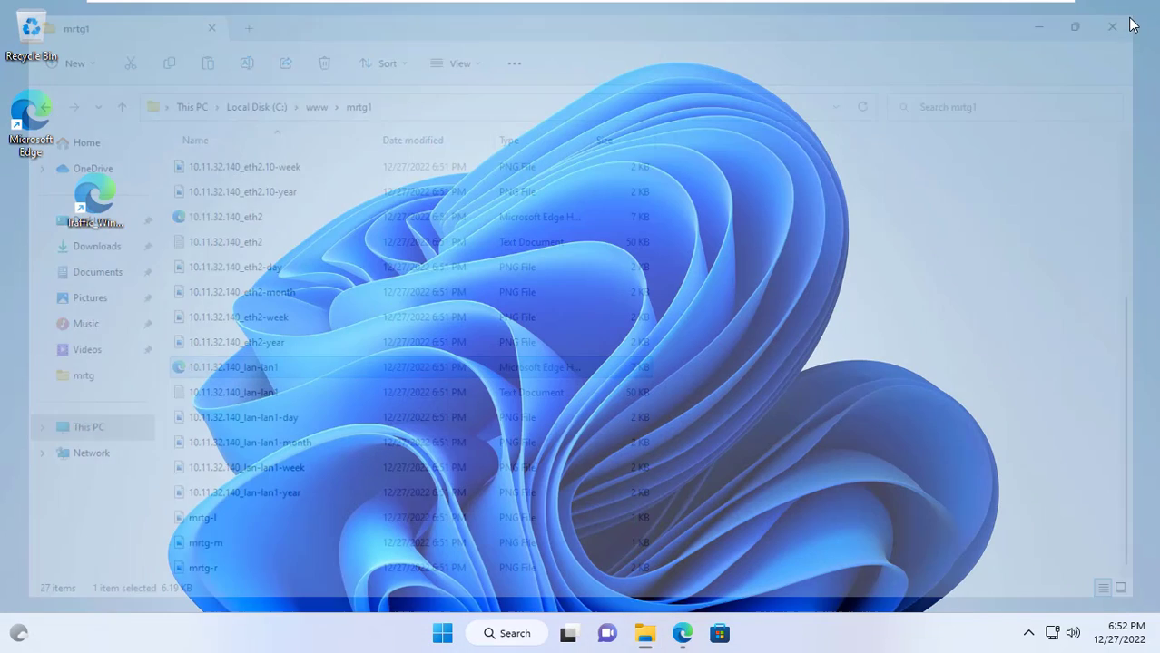
pyautogui.rightClick(284, 185)
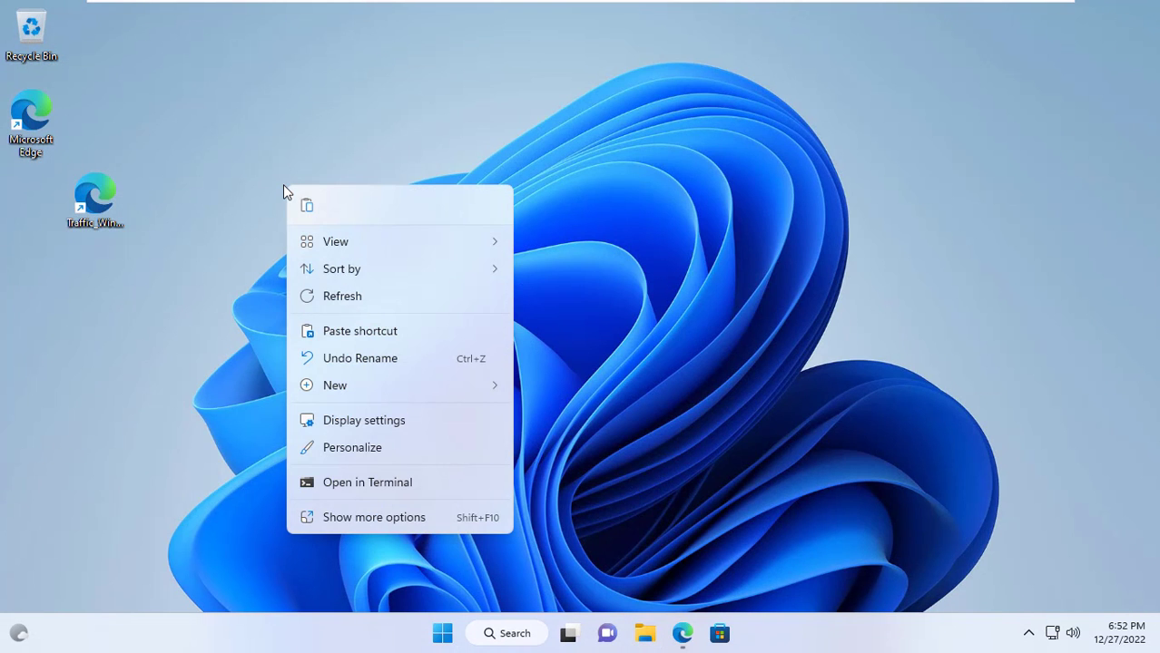
pyautogui.moveTo(383, 391)
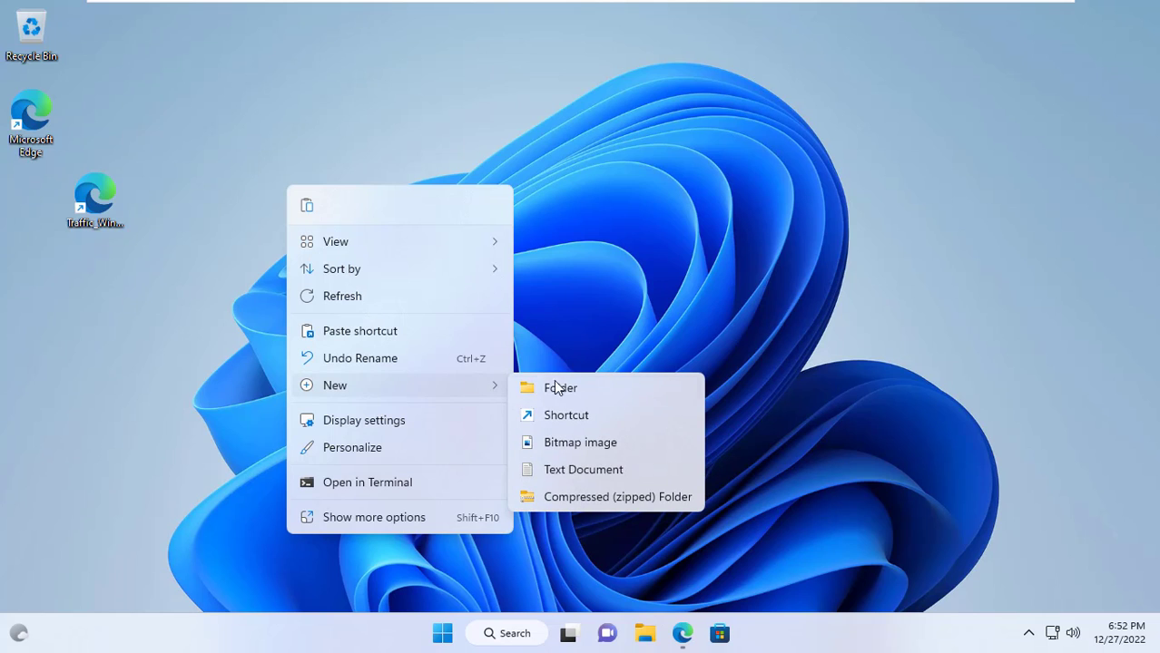
pyautogui.click(556, 415)
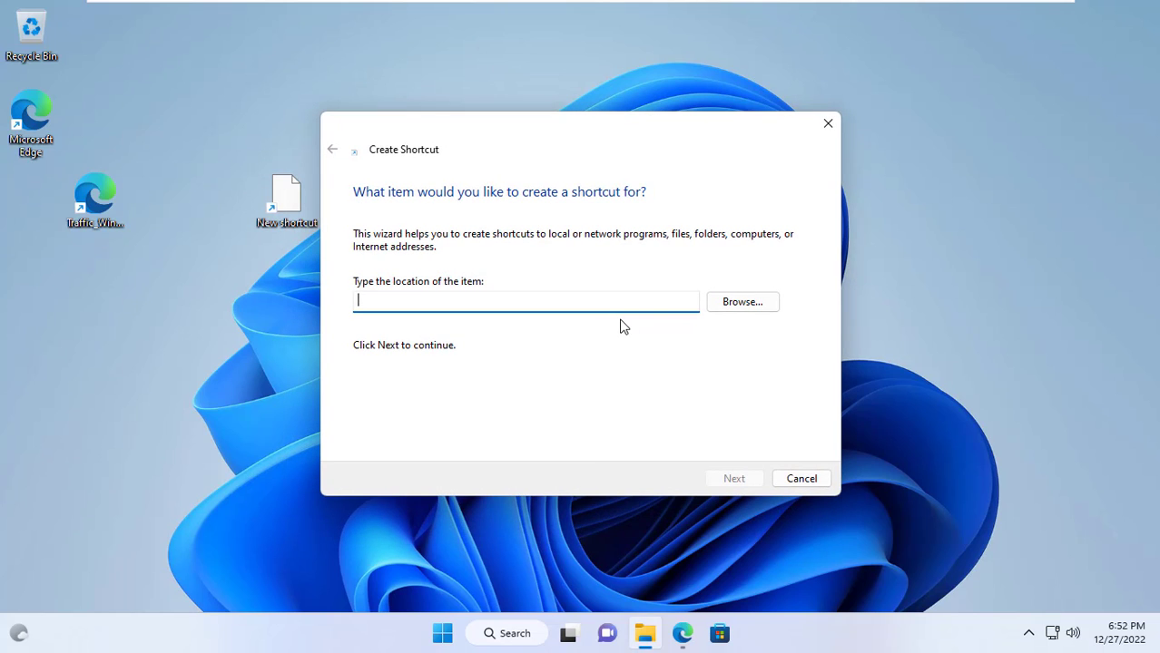
pyautogui.click(727, 303)
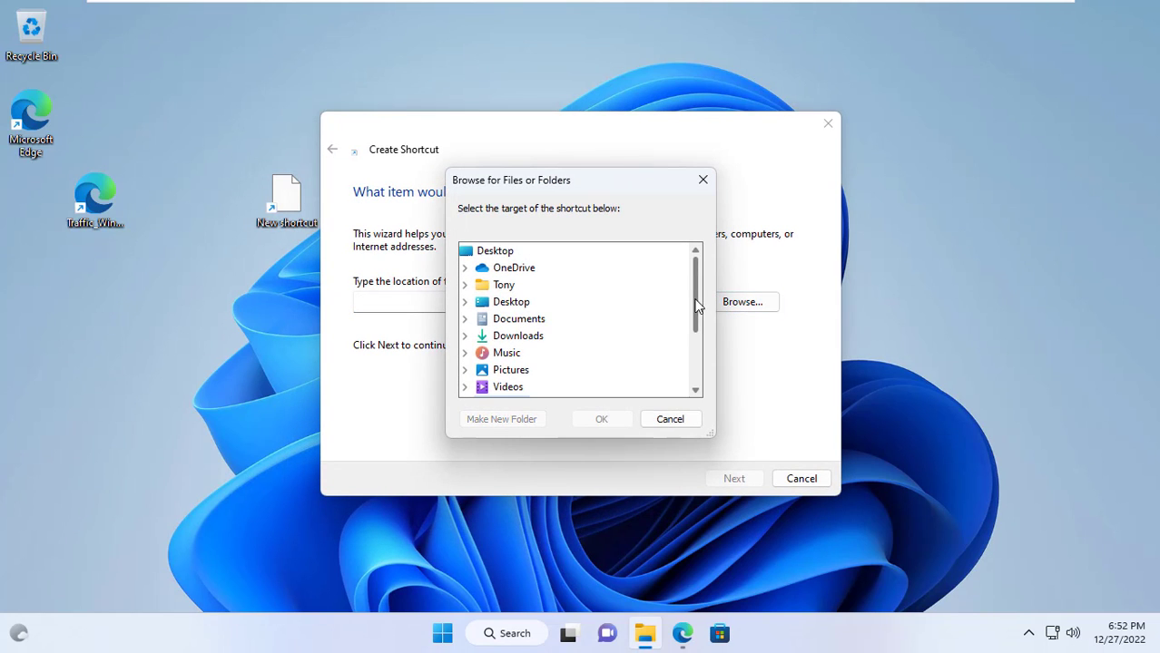
pyautogui.moveTo(698, 329); pyautogui.dragTo(694, 372)
# Set the shortcut target to C:\www\mrtg1\10.11.32.140_eth2.html.
pyautogui.doubleClick(527, 309)
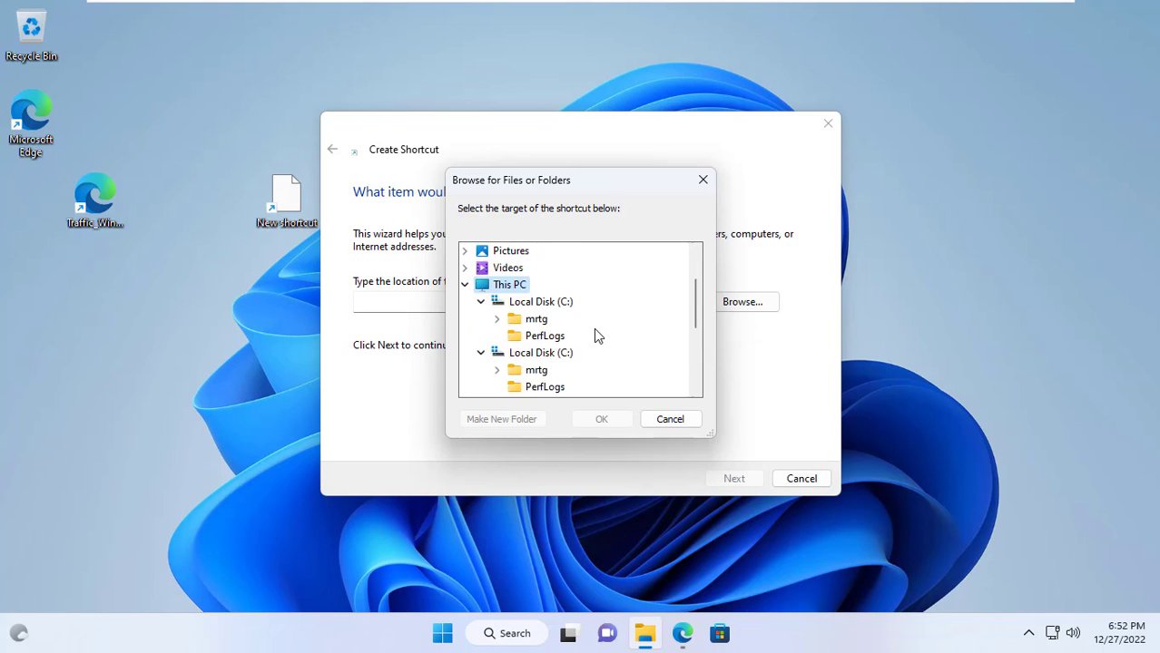
pyautogui.doubleClick(541, 370)
pyautogui.scroll(-2, 629, 344)
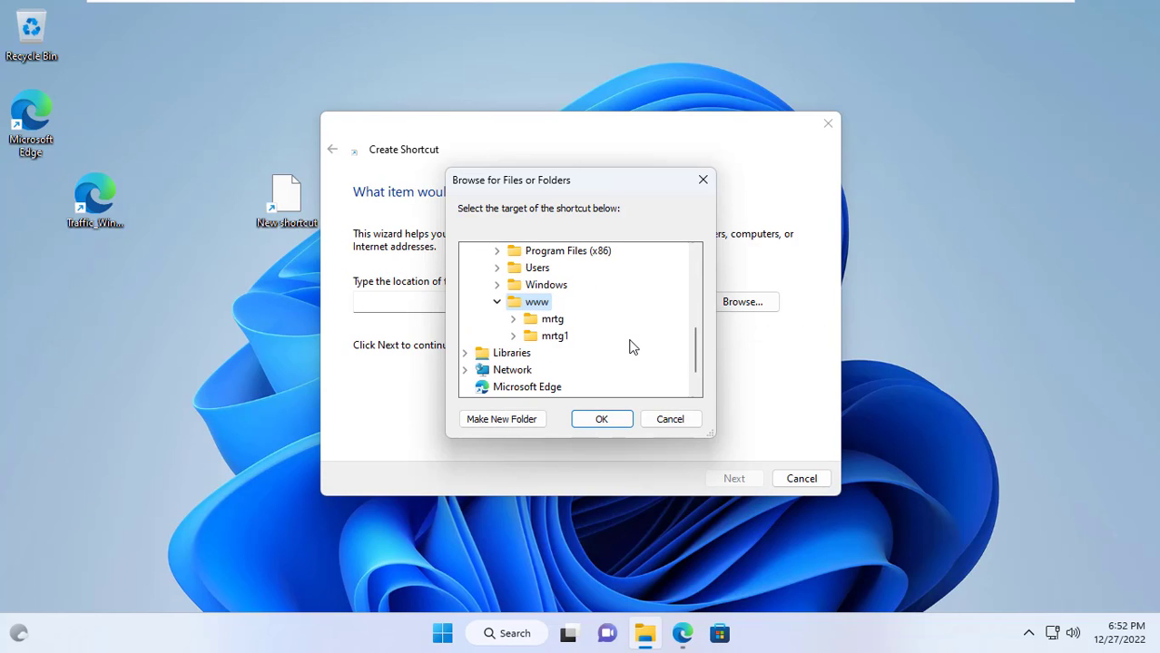
pyautogui.doubleClick(564, 342)
pyautogui.scroll(-3, 636, 349)
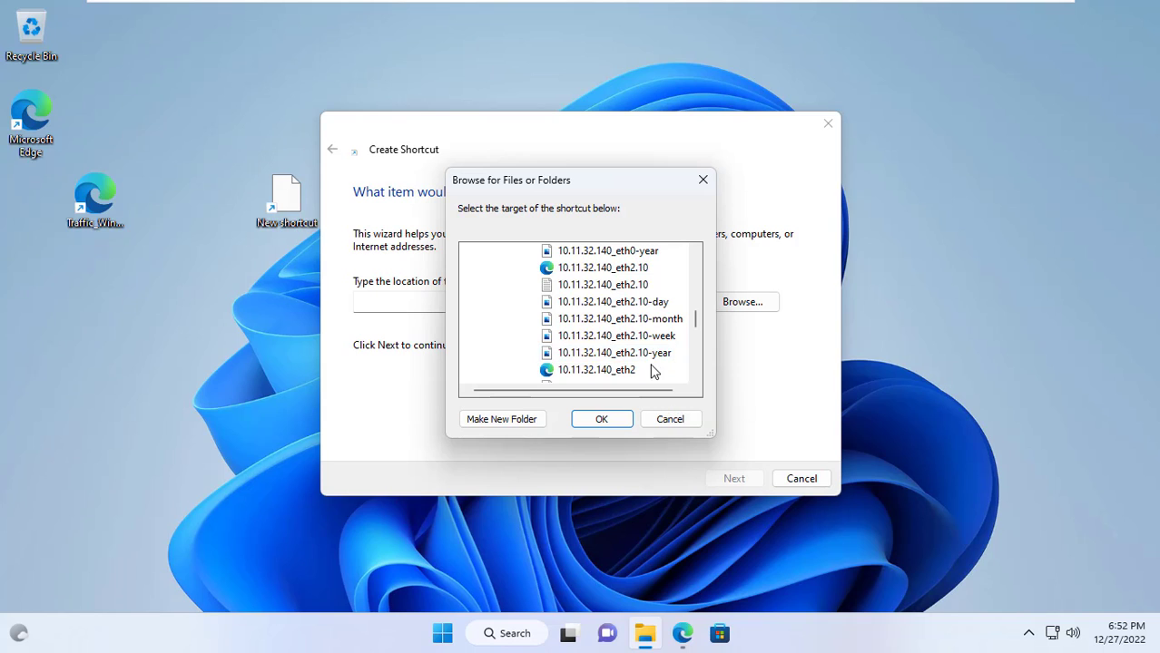
pyautogui.scroll(-1, 601, 352)
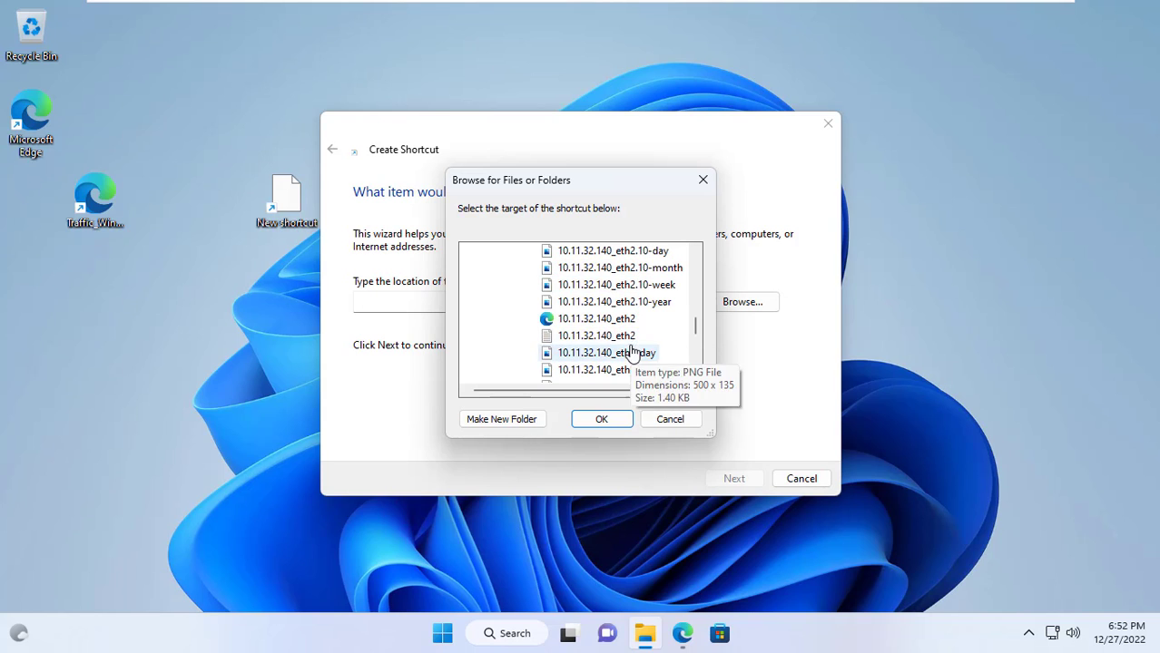
pyautogui.click(594, 318)
pyautogui.click(602, 420)
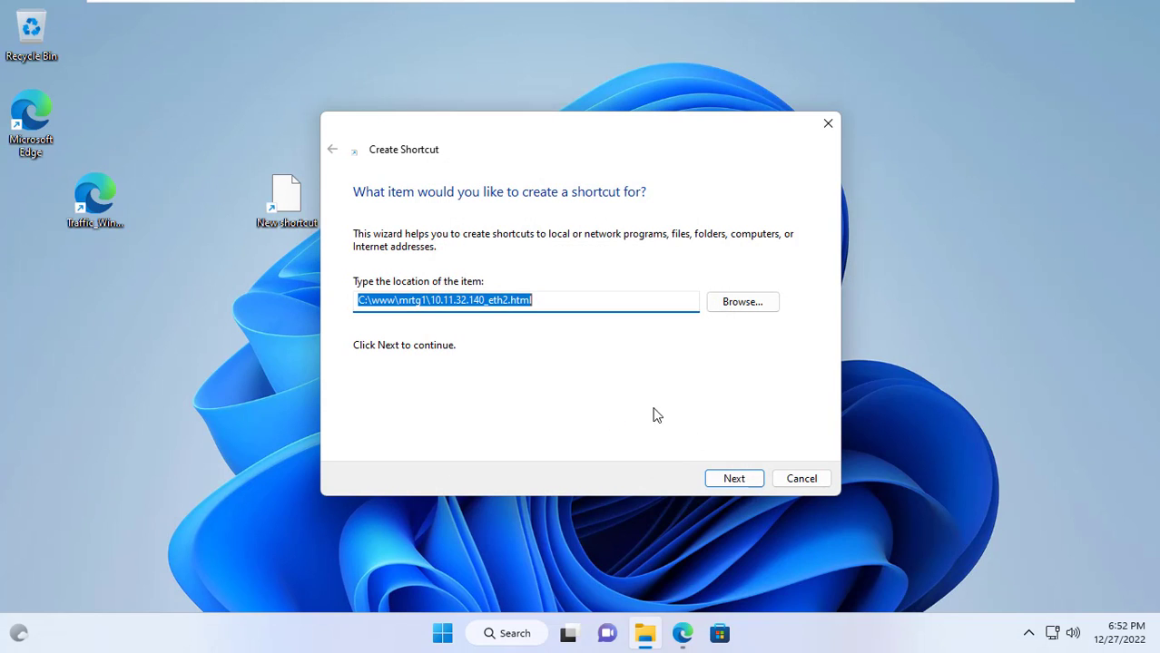
# Name the shortcut Traffic_Router and finish creating it.
pyautogui.click(733, 479)
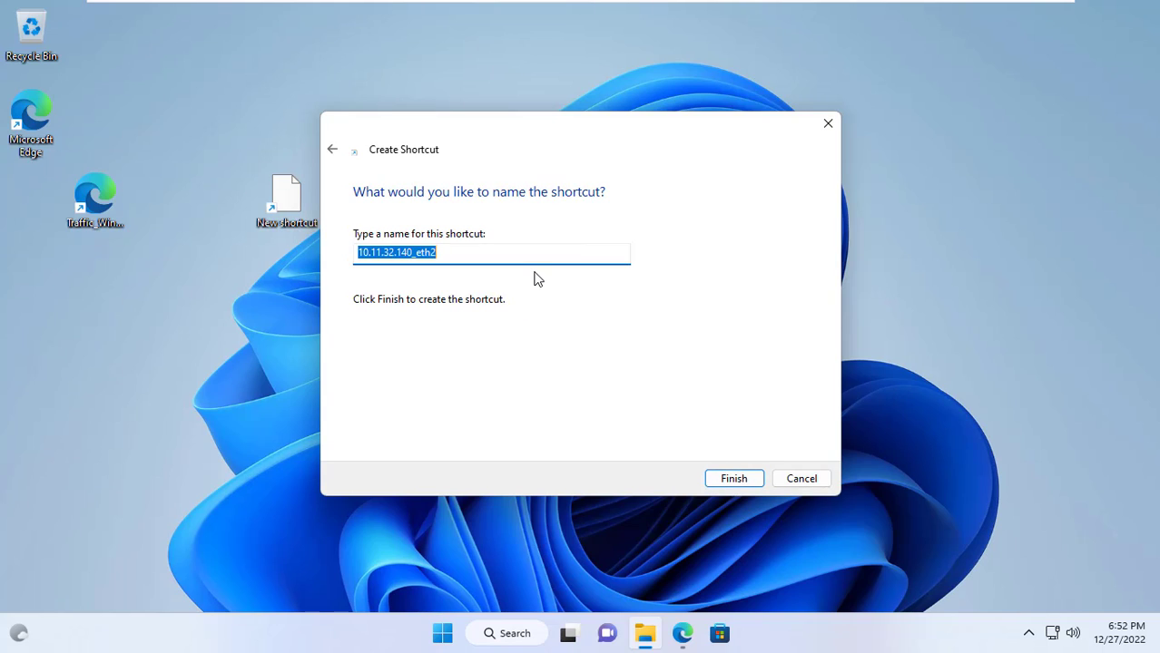
pyautogui.write('Traffic_Router')
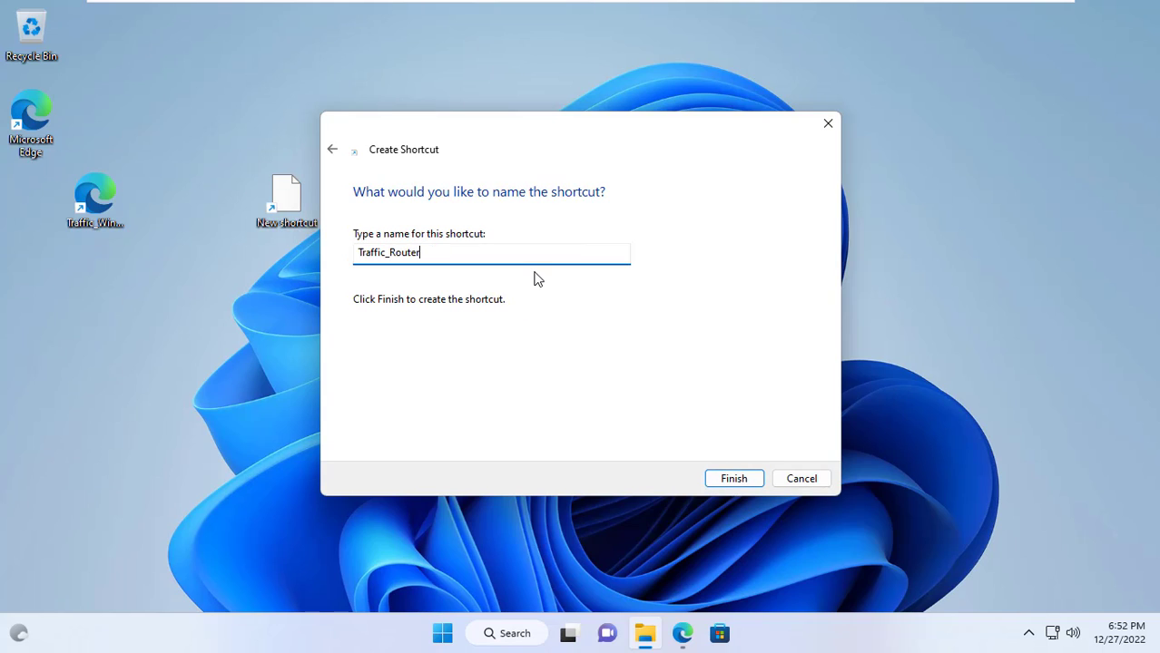
pyautogui.click(733, 479)
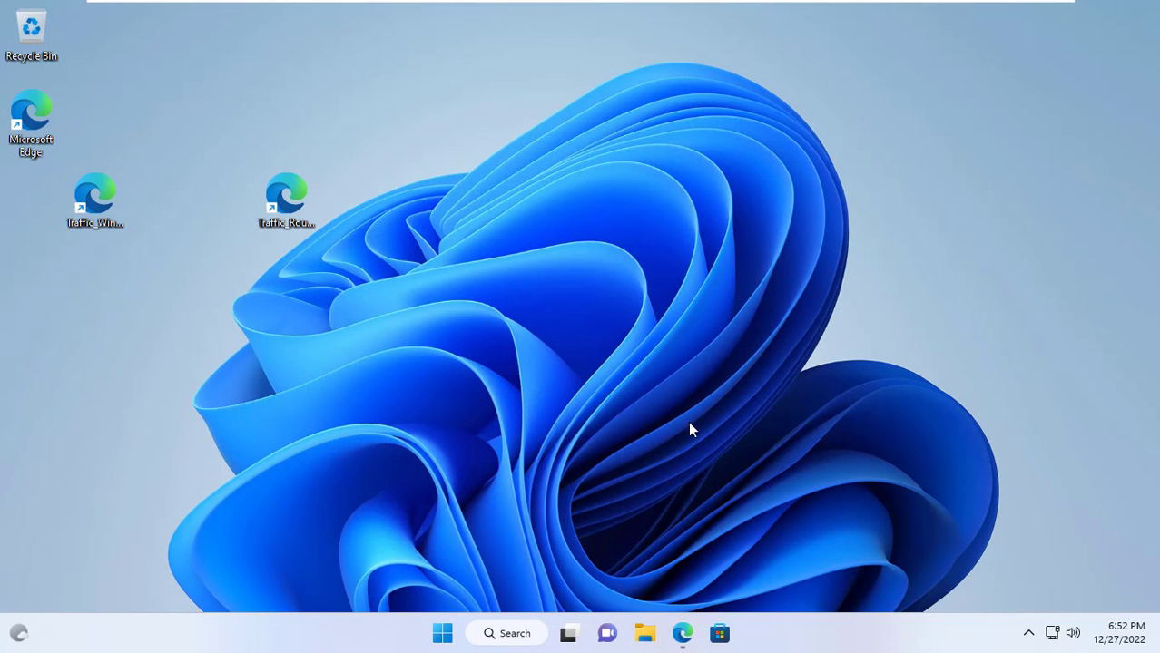
# Open the eth2 traffic page from Traffic_Router in Edge and close the MRTG guide tab.
pyautogui.doubleClick(313, 225)
pyautogui.click(365, 20)
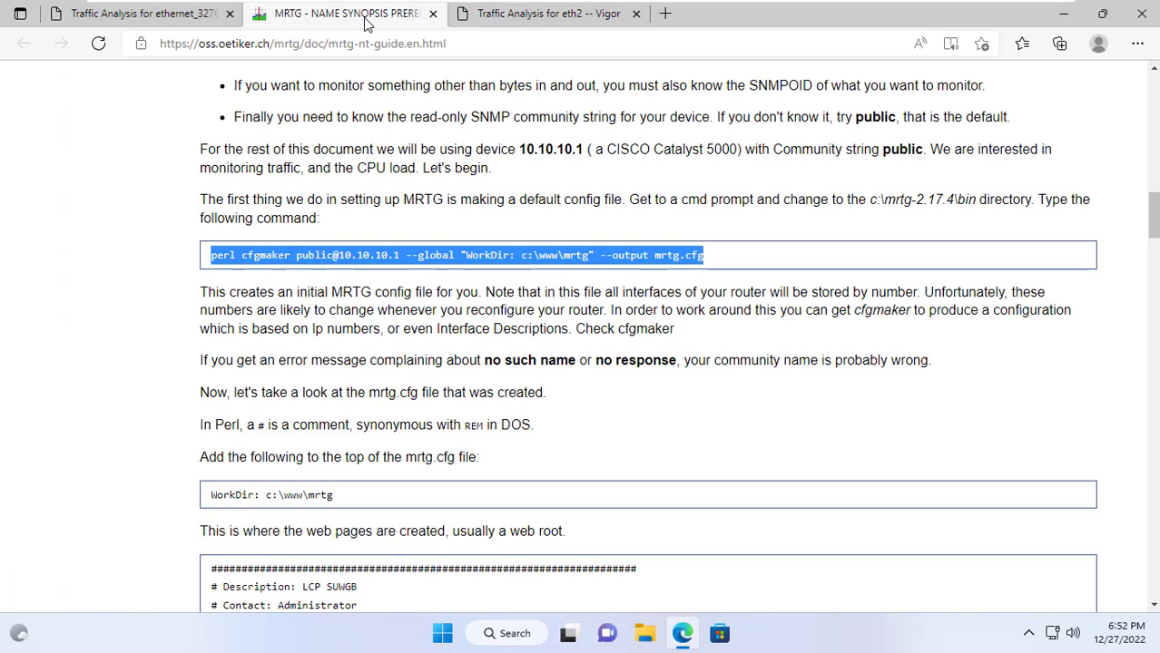
pyautogui.click(433, 14)
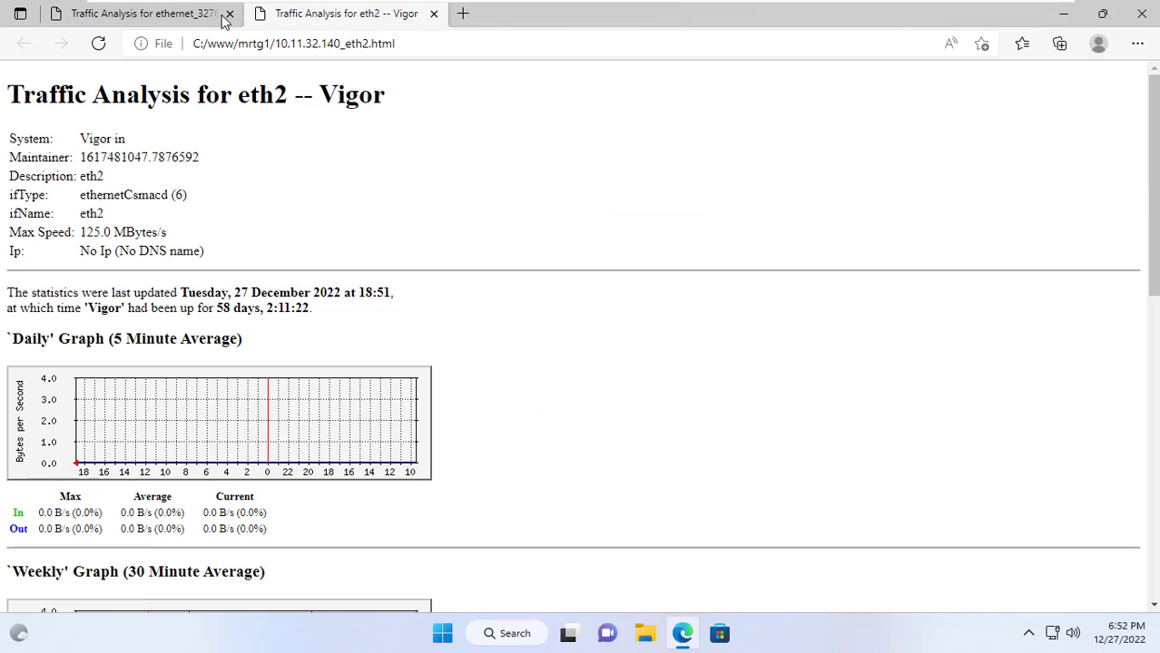
# Reload the WinServer ethernet_32769 traffic page and highlight its outgoing traffic values.
pyautogui.click(177, 16)
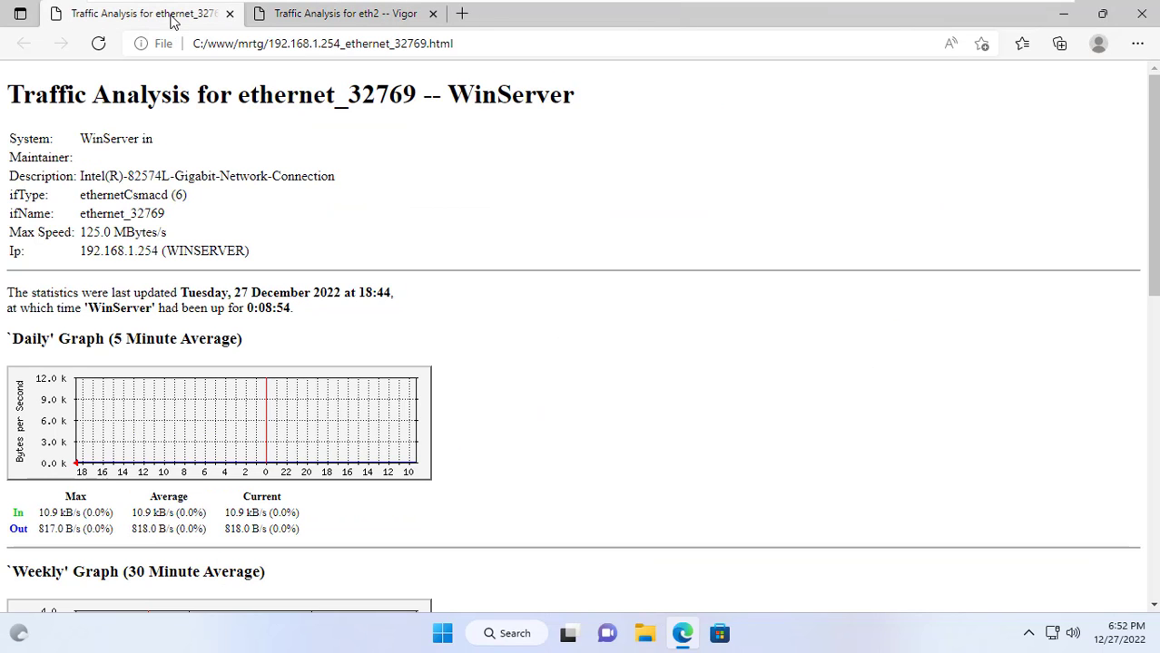
pyautogui.click(98, 42)
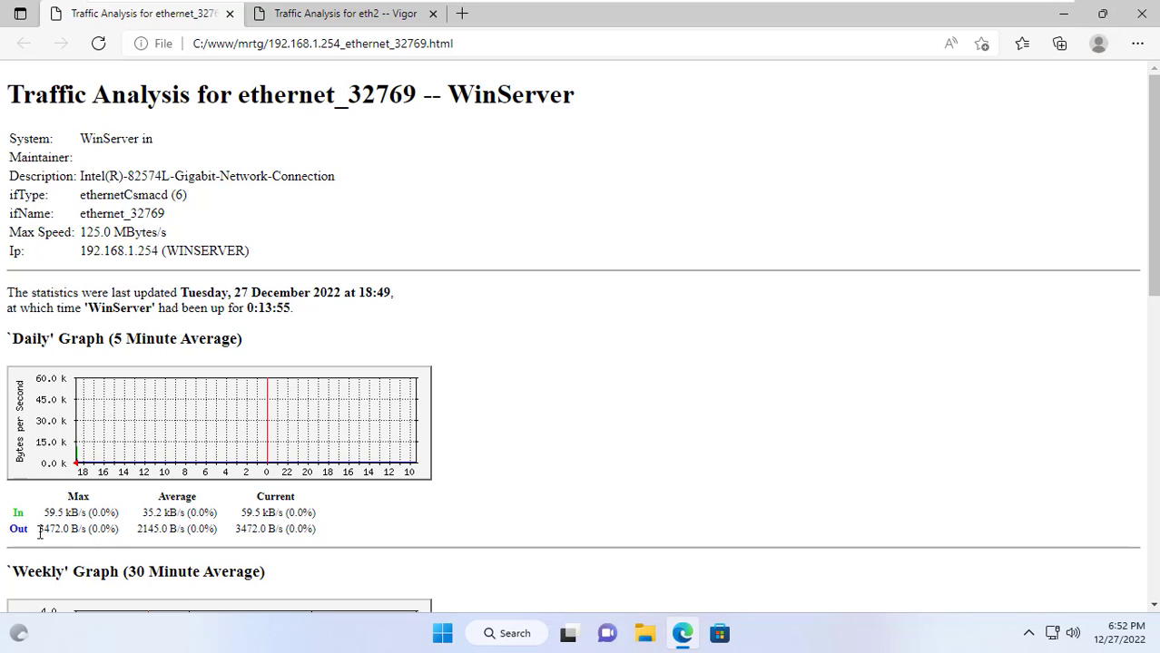
pyautogui.moveTo(39, 532); pyautogui.dragTo(318, 532)
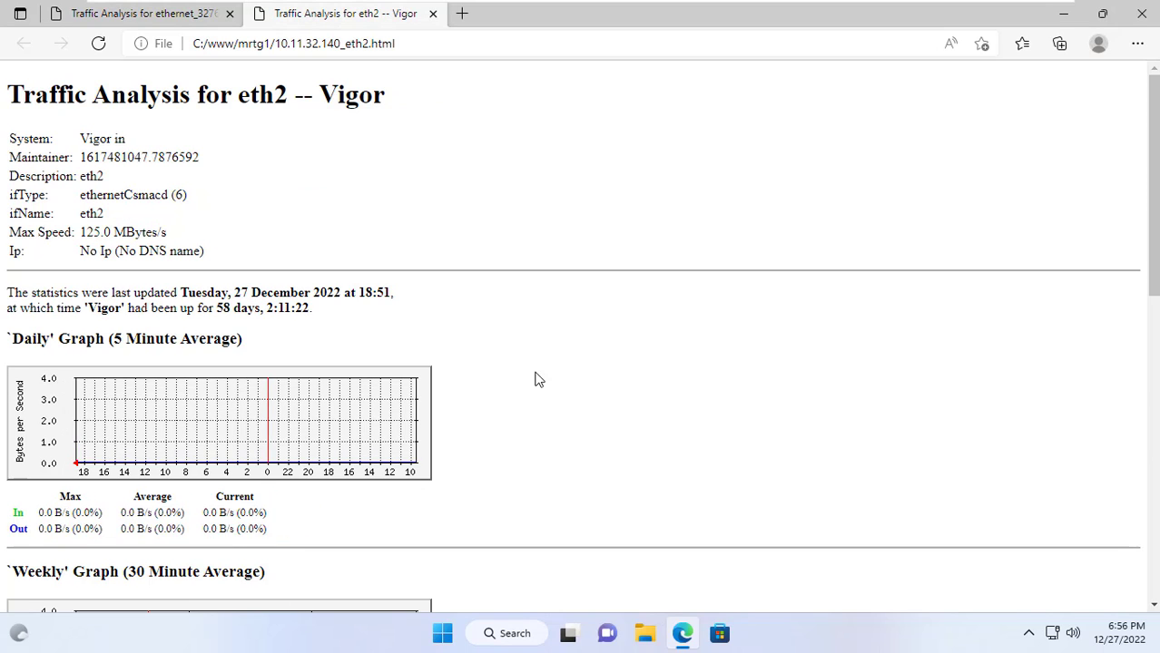
# Reload the eth2 Vigor page to 18:56 and highlight its 12.6 kB/s in, 2075.0 B/s out figures.
pyautogui.press('F5')
pyautogui.press('F5')
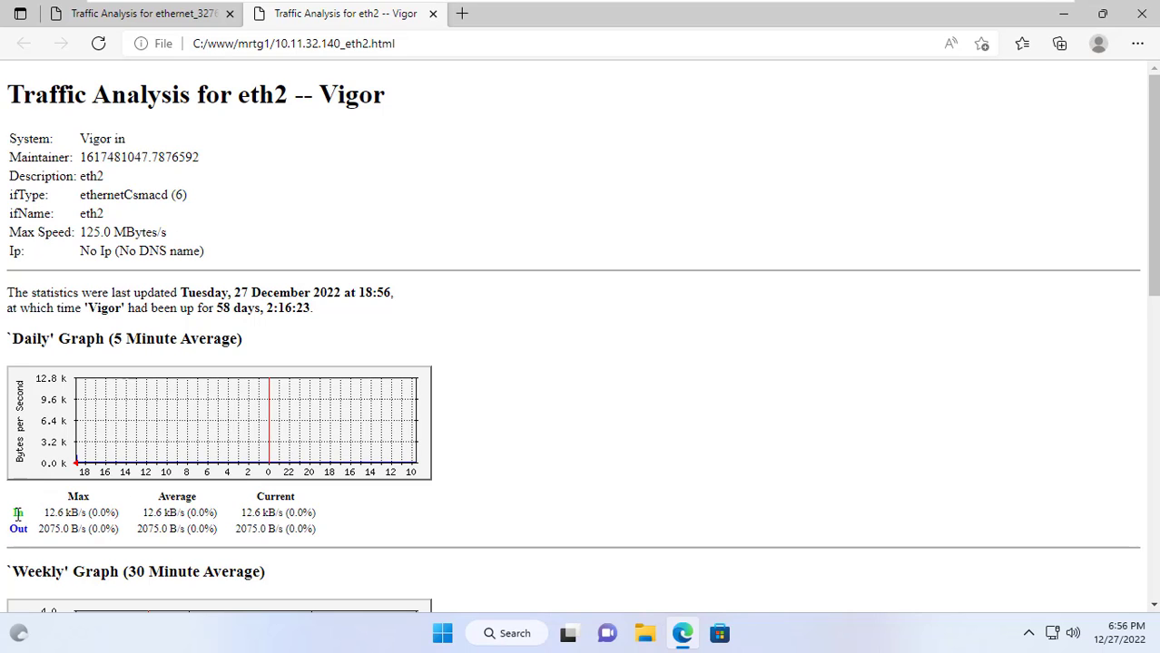
pyautogui.moveTo(16, 514); pyautogui.dragTo(328, 531)
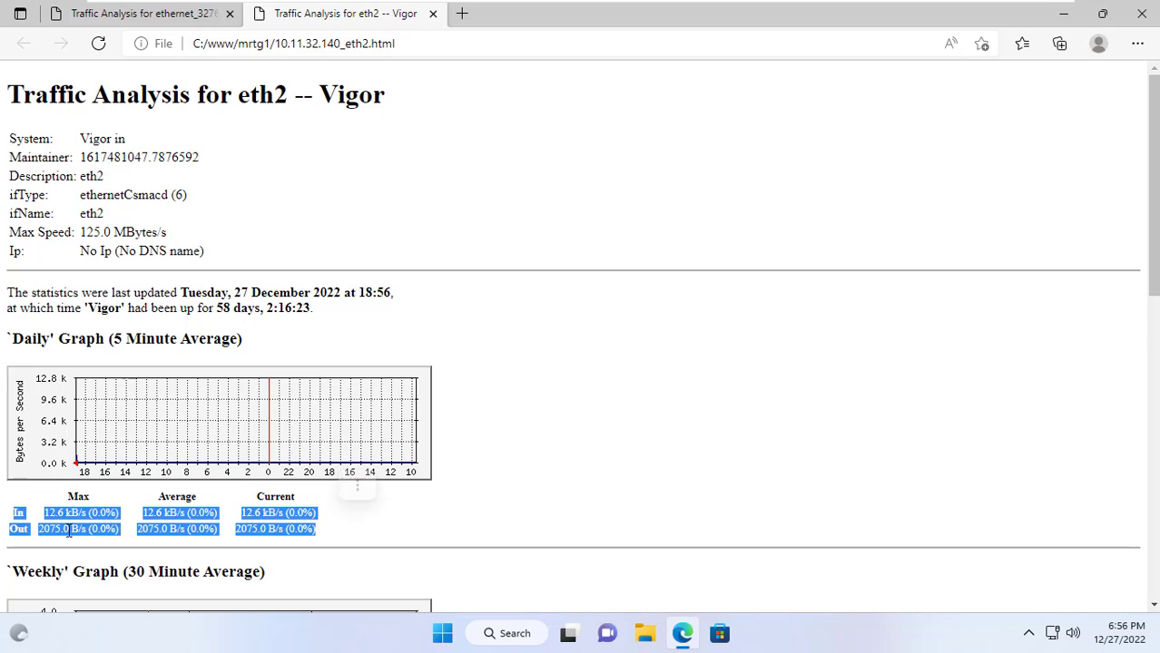
pyautogui.click(42, 535)
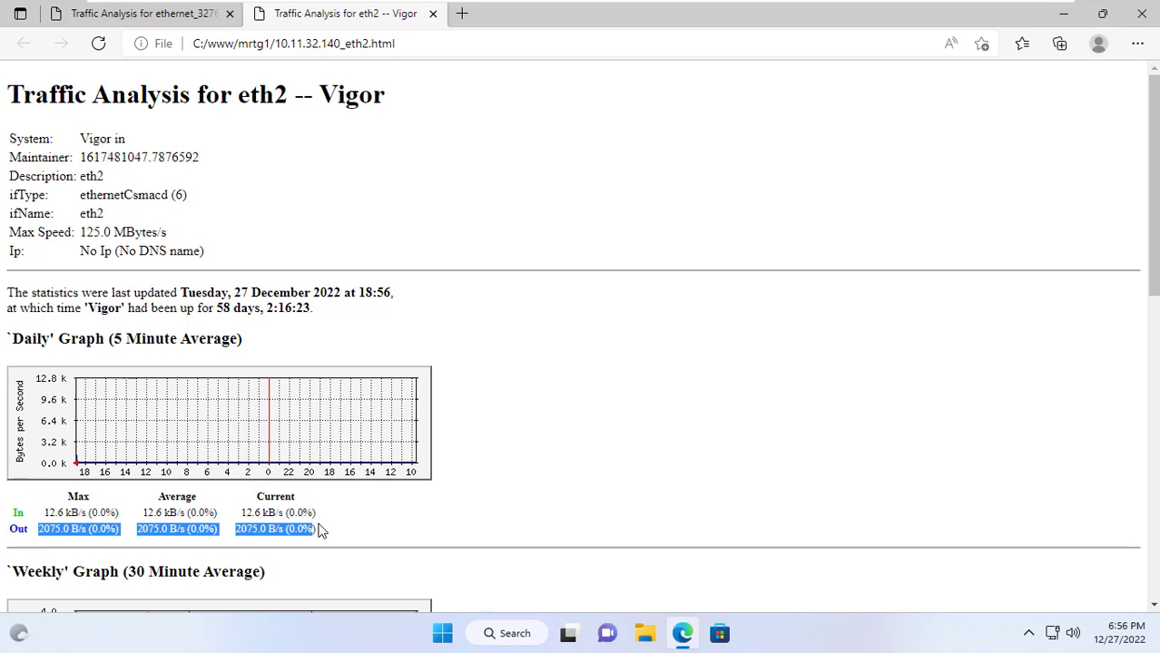